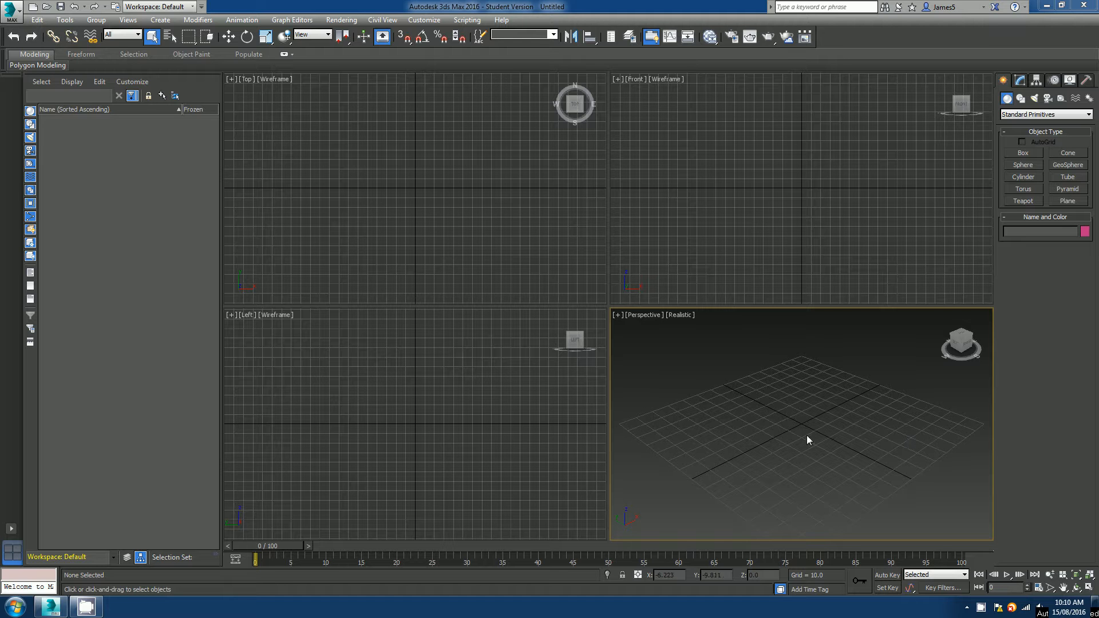
Create a cube with the Box tool in the perspective viewport.
key("alt+w")
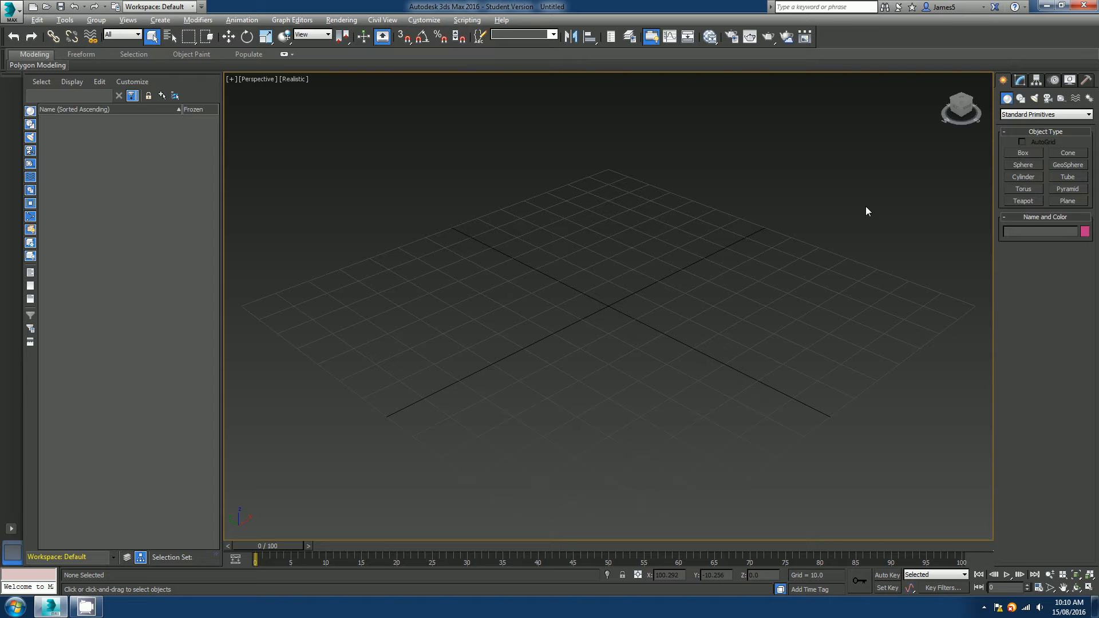
left_click(1013, 155)
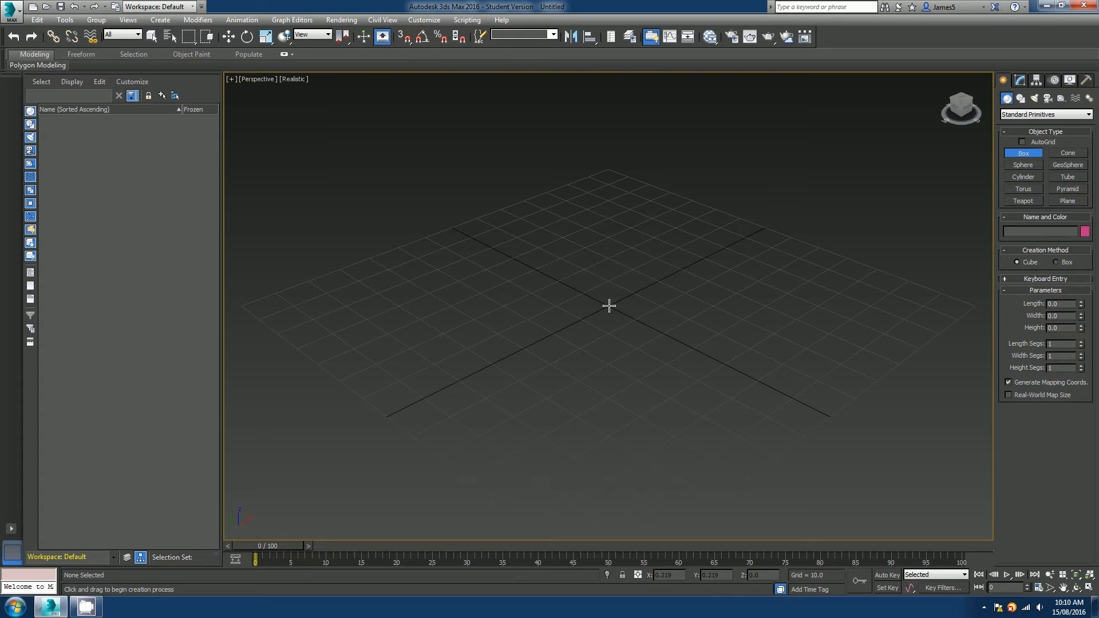
left_click_drag(609, 304, 598, 260)
scroll(599, 262, "down", 3)
right_click(626, 252)
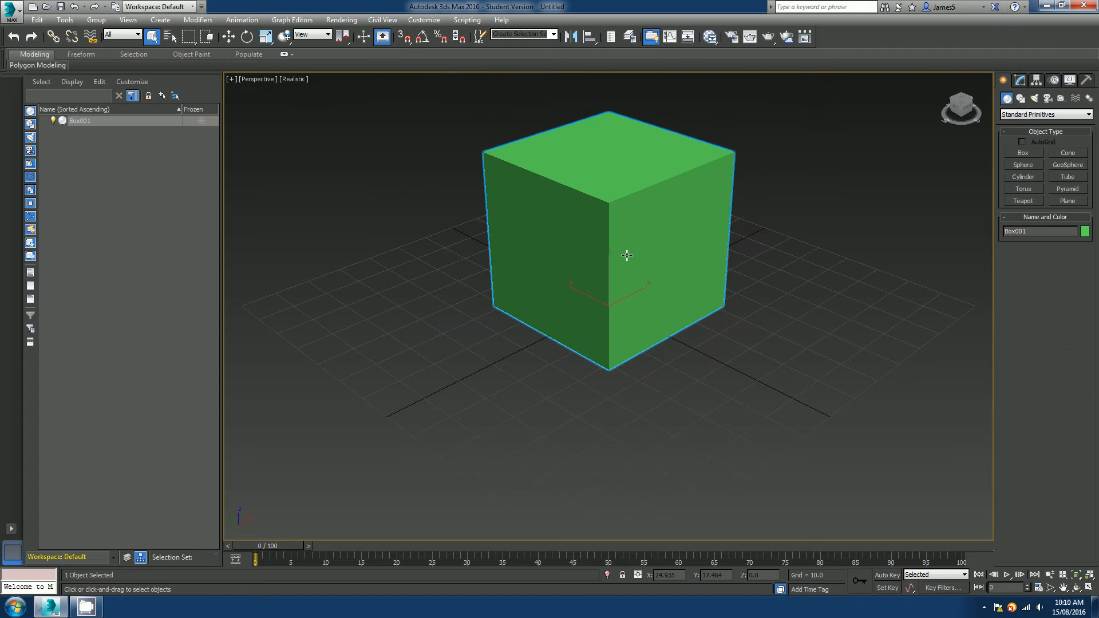
Turn on edged-faces shading in the viewport and activate the Move tool.
middle_click_drag(626, 253, 593, 297, "alt")
key("F4")
right_click(601, 275)
left_click(614, 284)
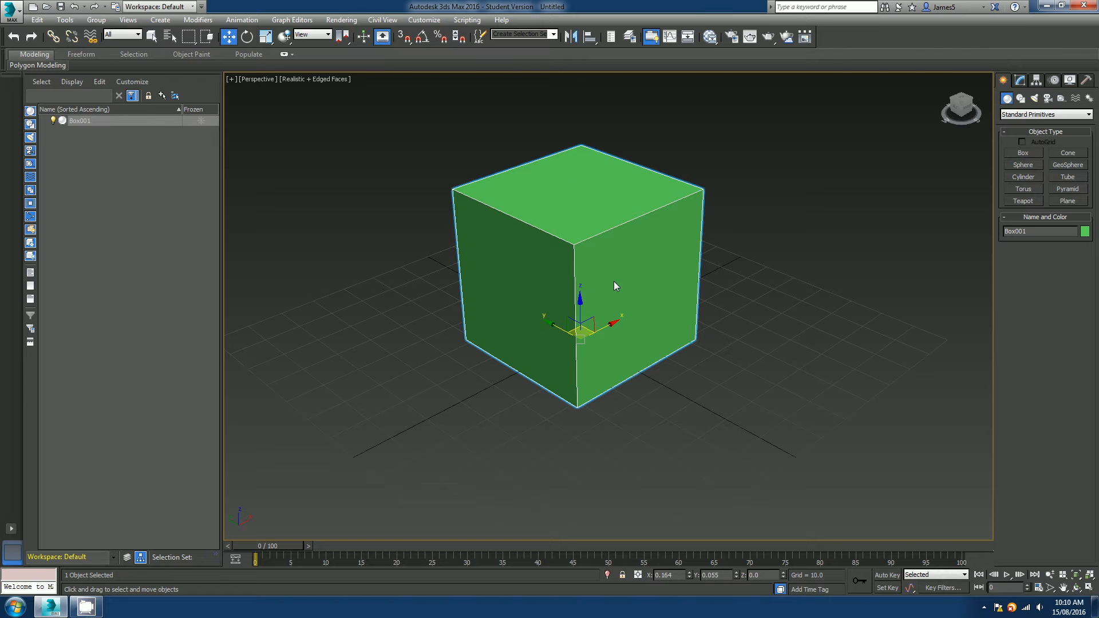
Create a new Standard material in the Slate Material Editor and assign it to the cube.
key("m")
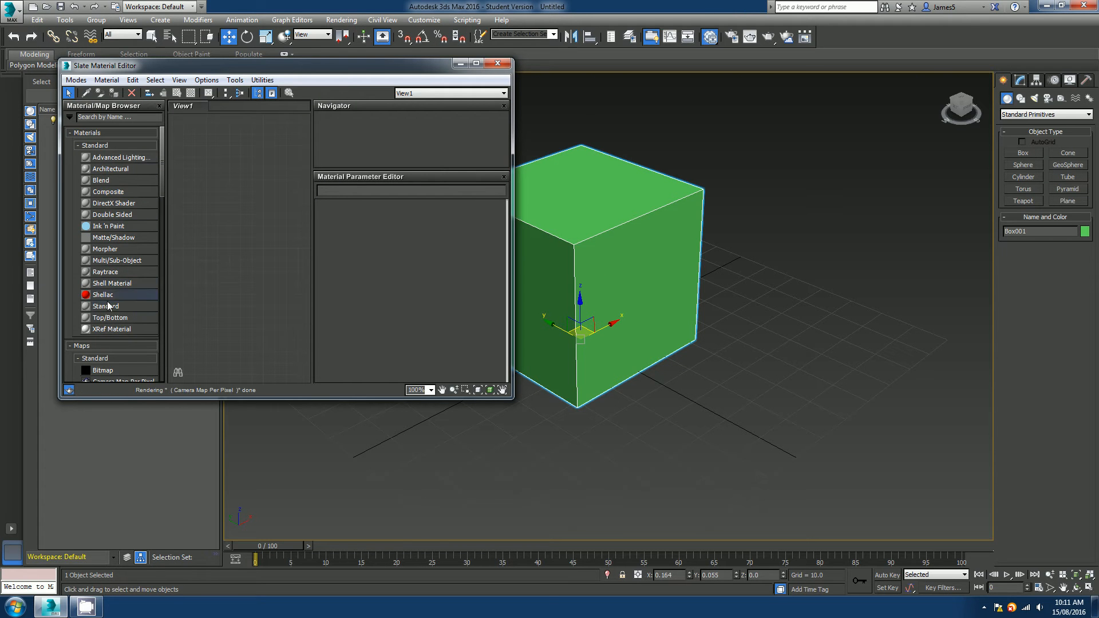
left_click_drag(110, 305, 245, 227)
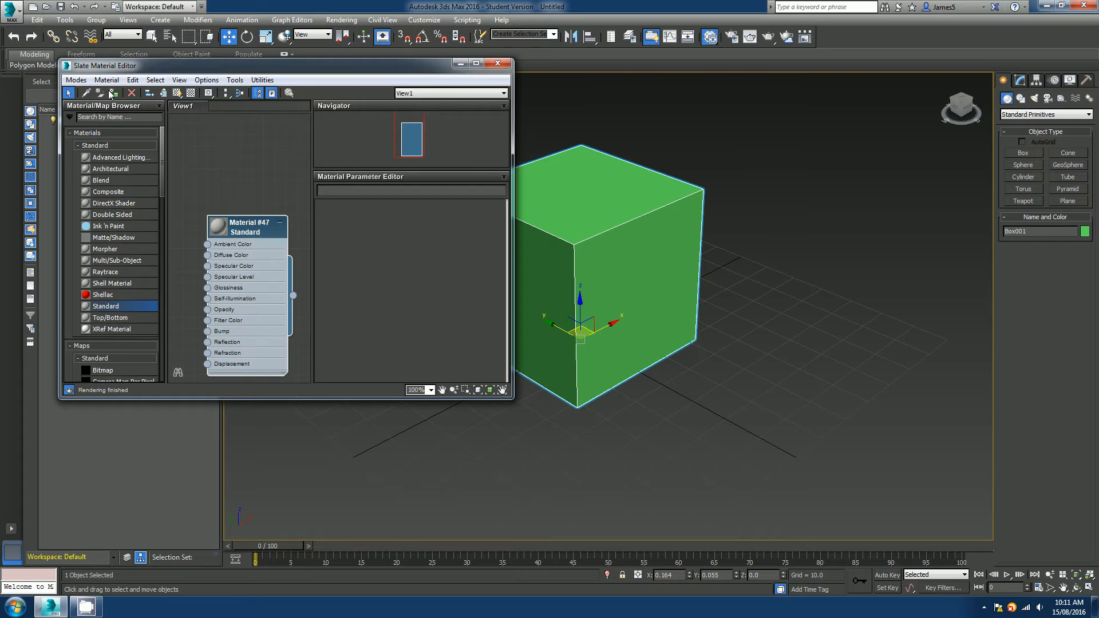
left_click(113, 93)
left_click(497, 63)
Convert the cube to an Editable Poly.
middle_click_drag(579, 304, 539, 312)
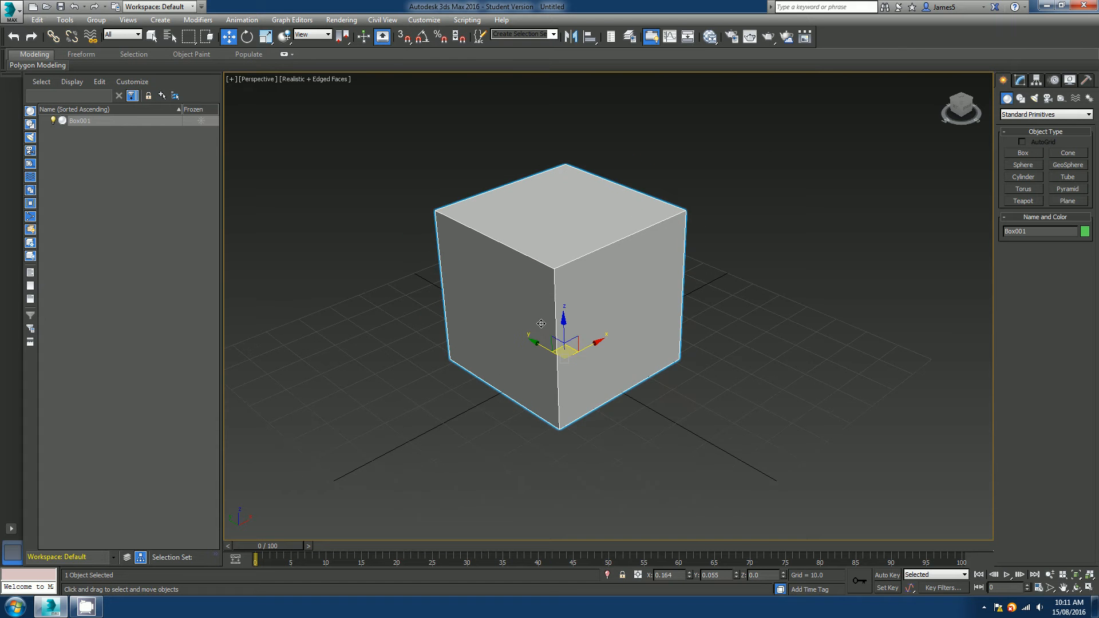
right_click(547, 314)
mouse_move(572, 423)
left_click(702, 434)
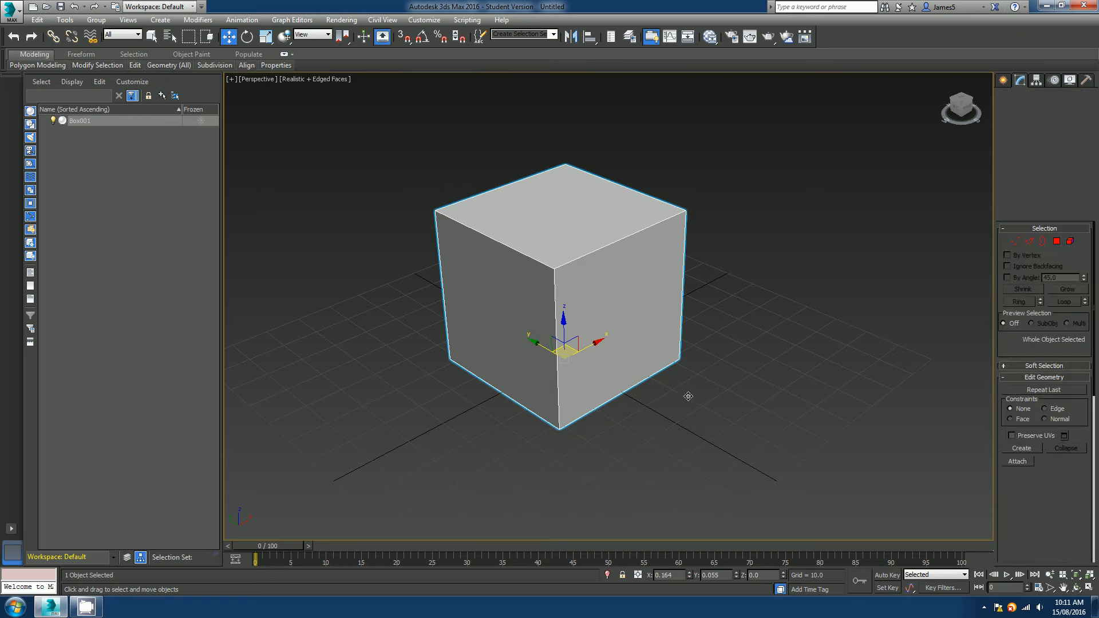
Set the cube's object color to black, then clear the selection.
left_click(706, 393)
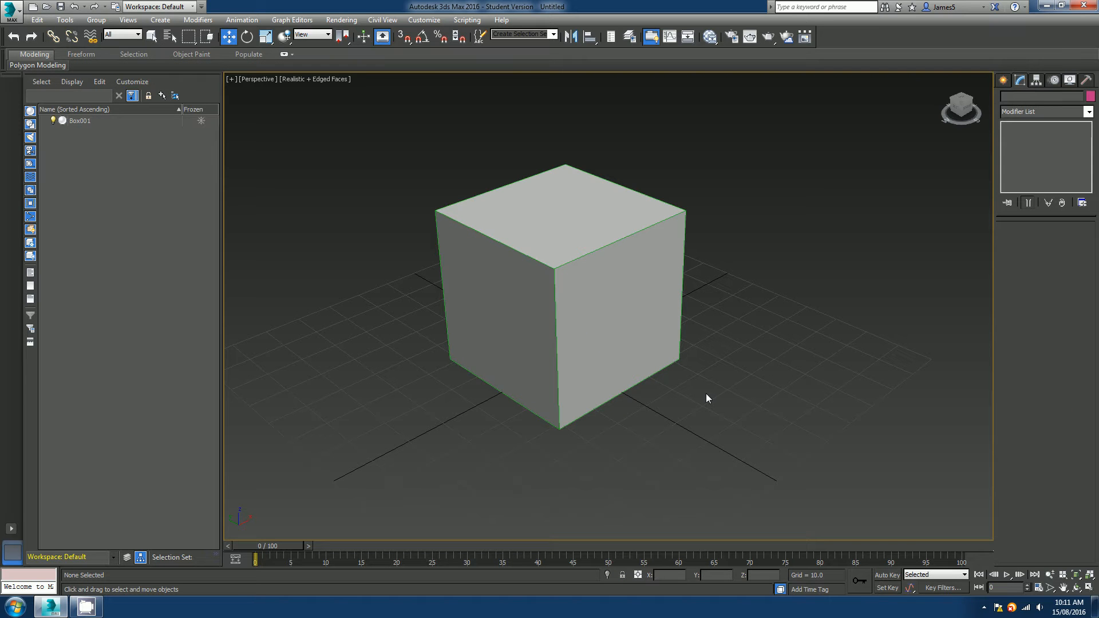
left_click(553, 277)
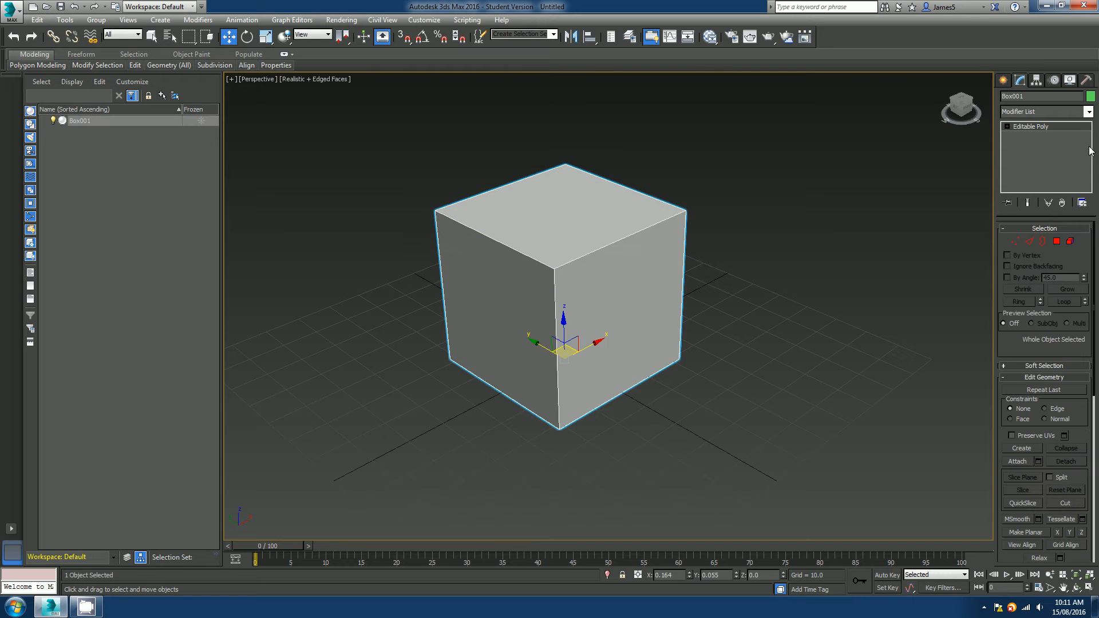
left_click(1090, 97)
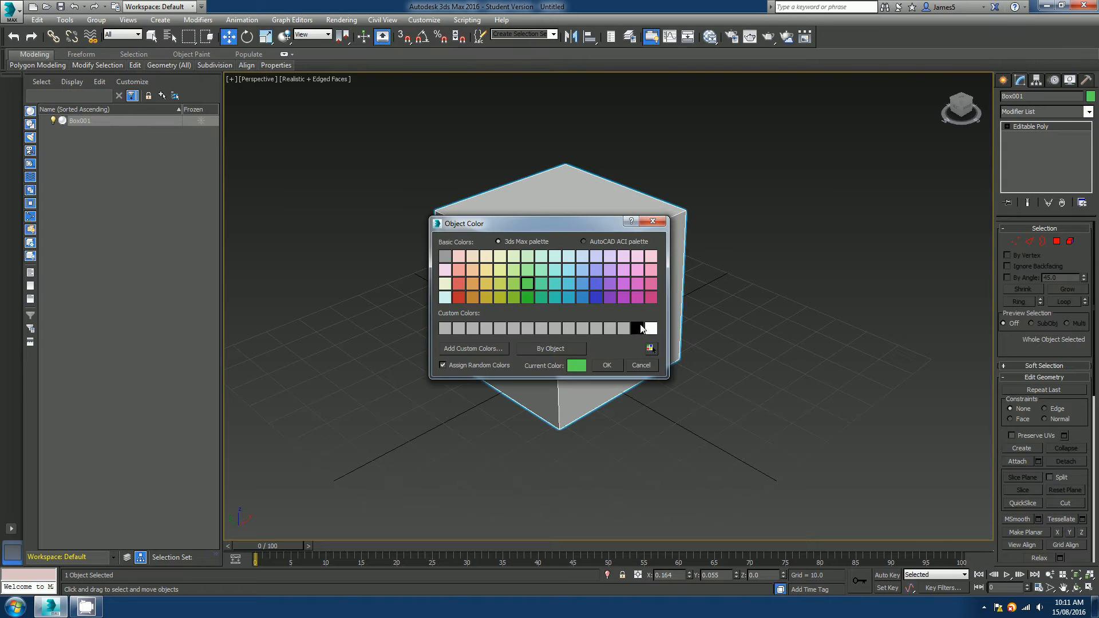
left_click(635, 326)
left_click(607, 360)
left_click(648, 421)
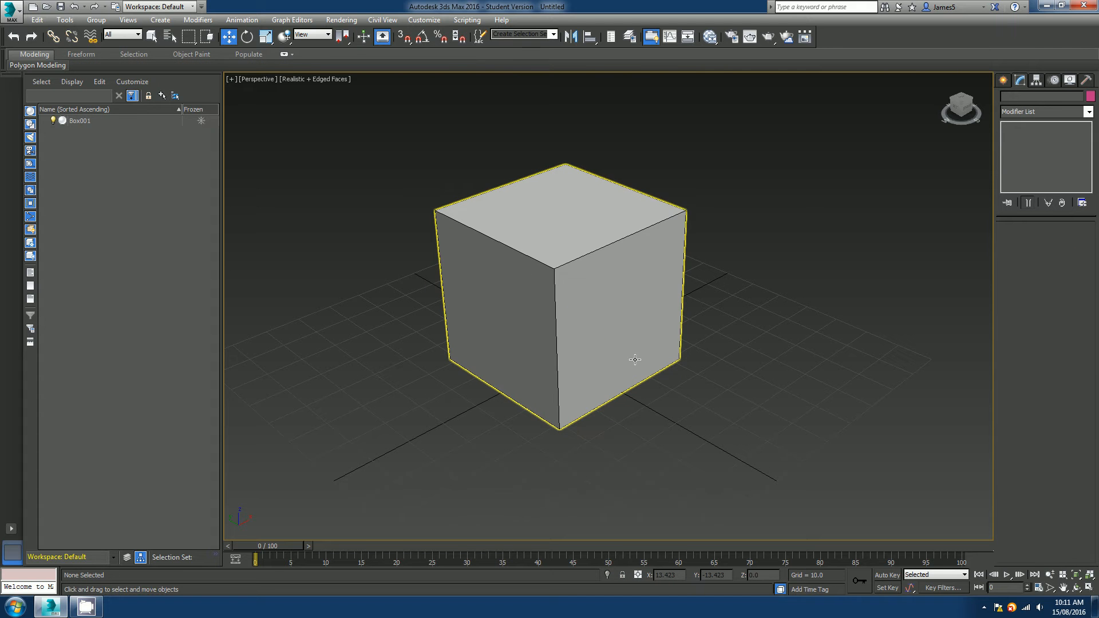
Select the cube and pick its top polygon at the Polygon sub-object level.
mouse_move(567, 349)
middle_mouse_down("alt")
mouse_move(603, 353)
mouse_move(595, 304)
mouse_move(579, 352)
middle_mouse_up("alt")
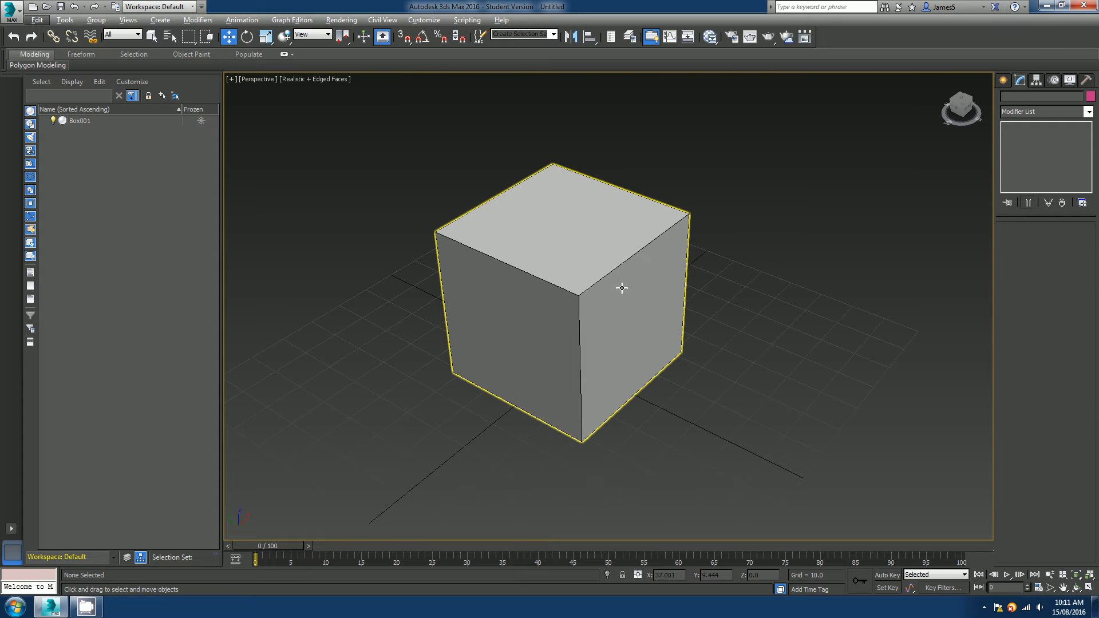
middle_click_drag(620, 287, 563, 257, "alt")
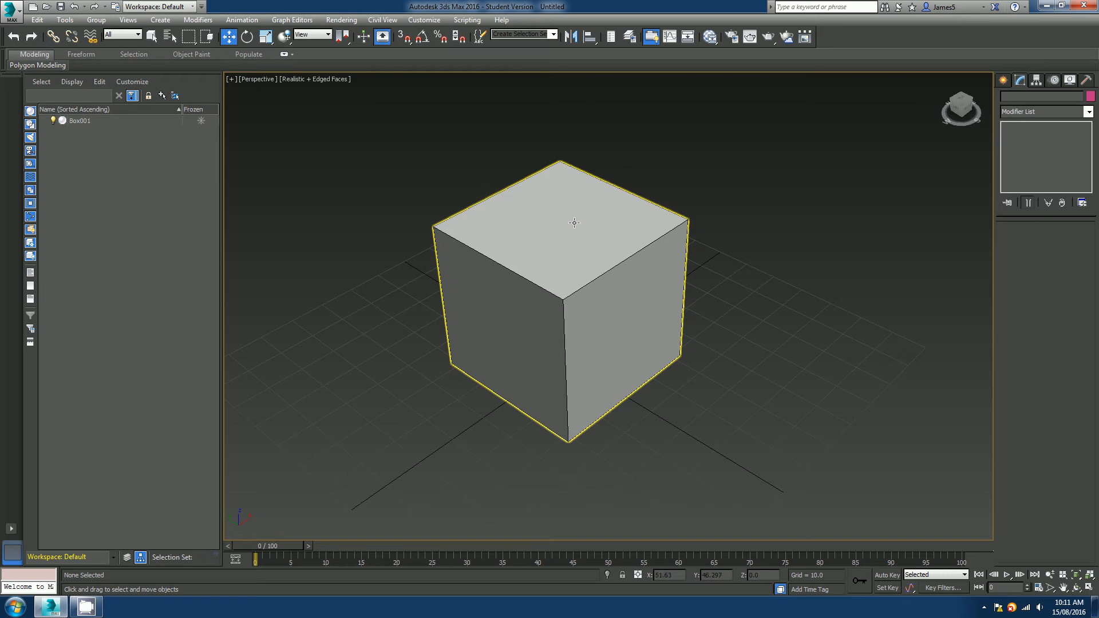
left_click(556, 299)
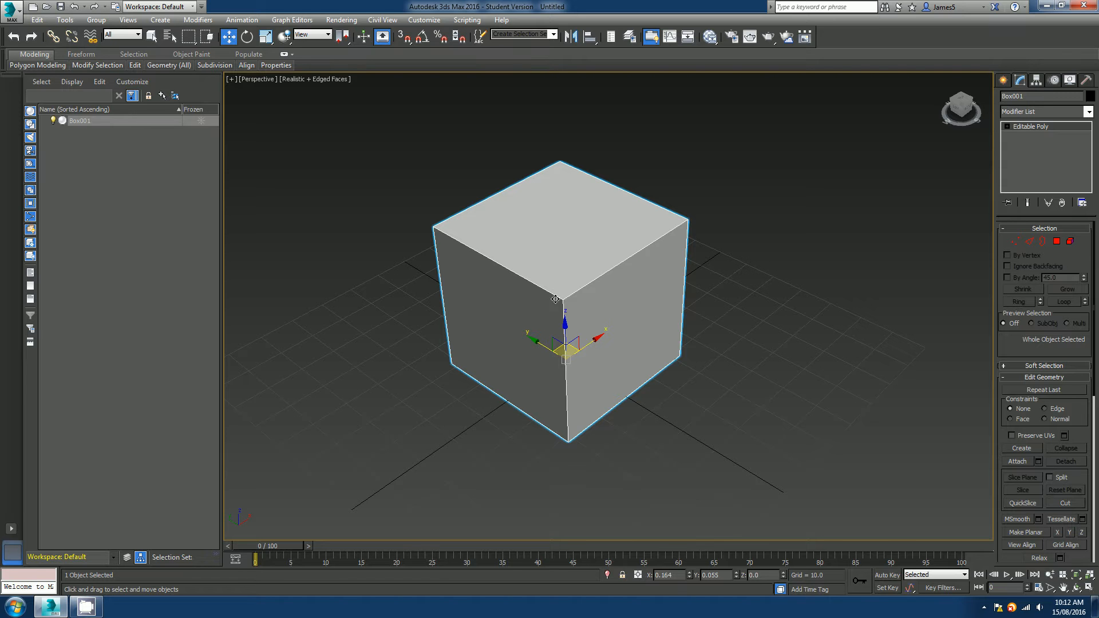
key("4")
left_click(564, 234)
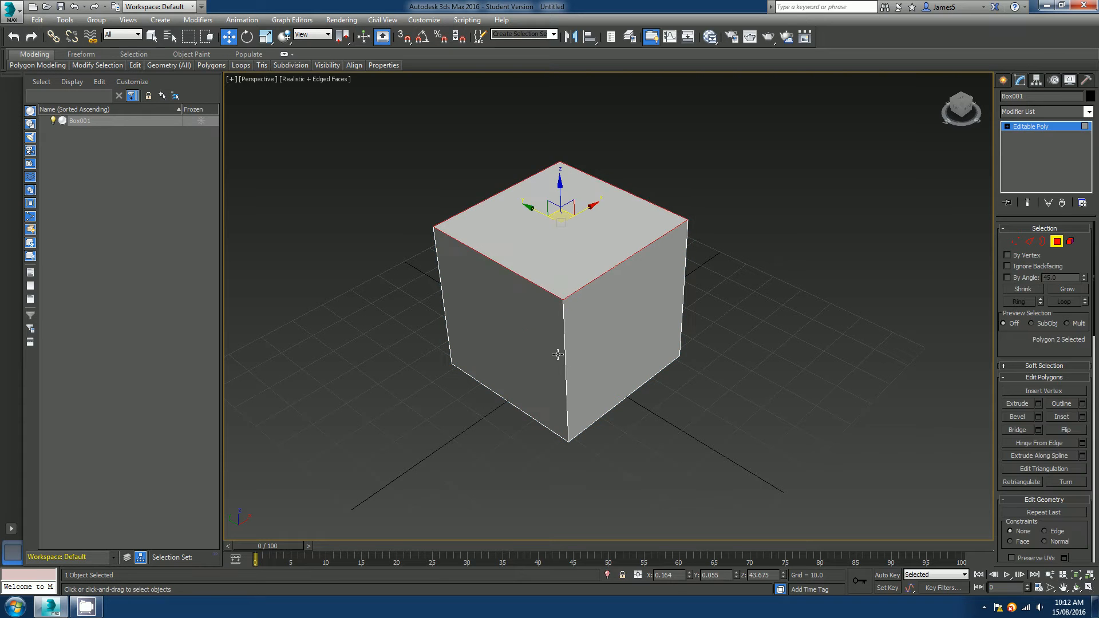
Orbit around the cube, selecting its left side polygon and then its top polygon.
middle_click_drag(560, 356, 582, 312, "alt")
left_click(614, 326)
left_click(410, 324)
left_click(366, 295)
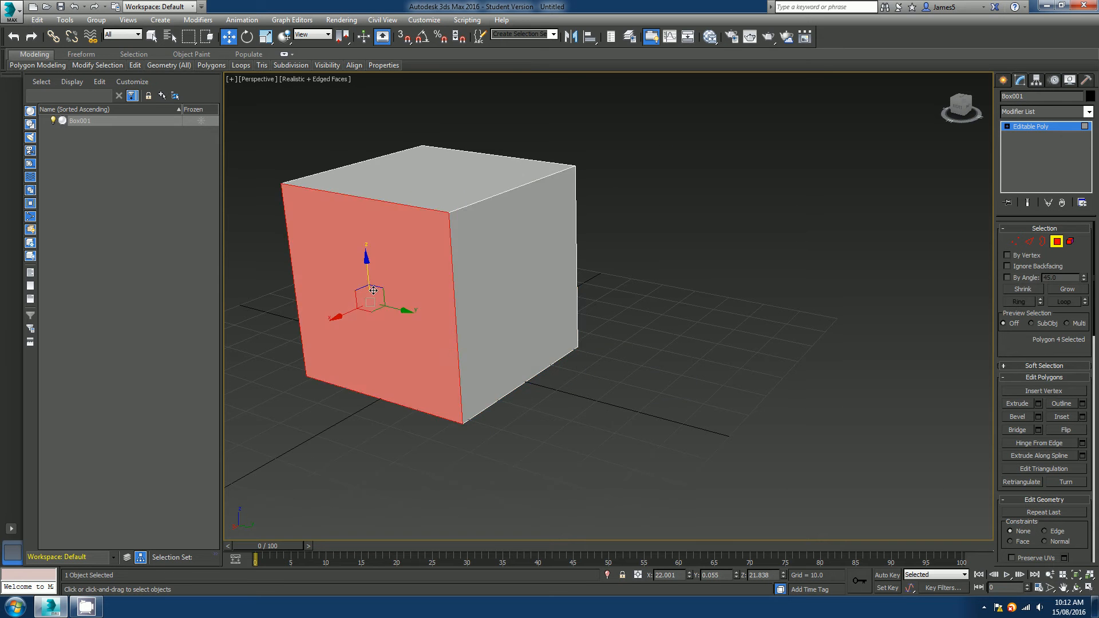
middle_click_drag(366, 295, 676, 298, "alt")
left_click(461, 294)
middle_click_drag(461, 294, 533, 298, "alt")
left_click(489, 215)
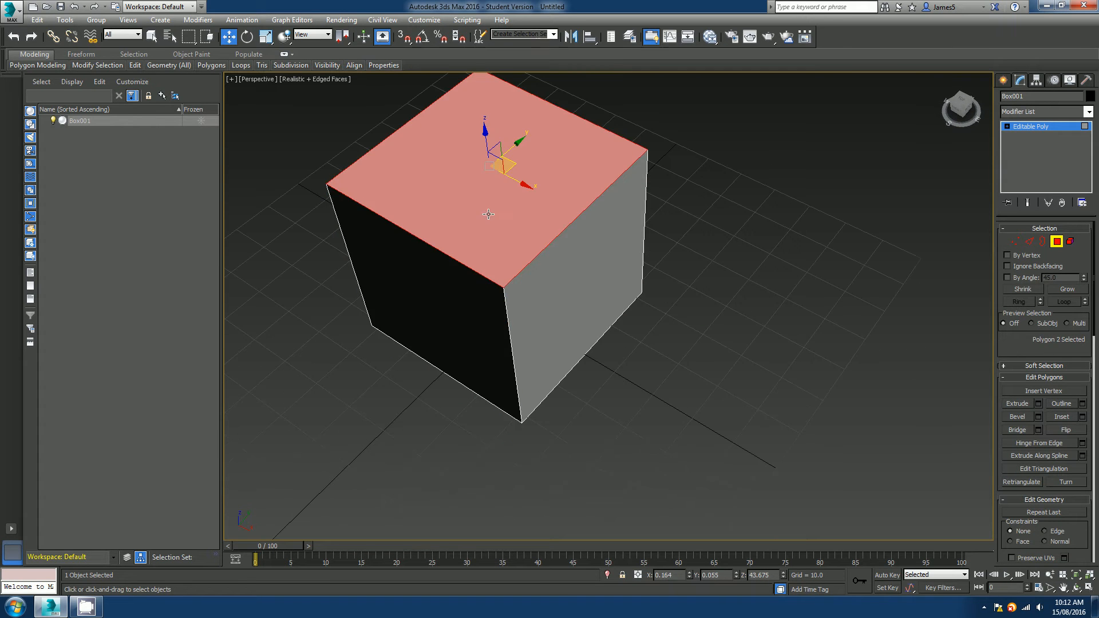
Keep orbiting the cube and select its front, top and side polygons one at a time.
middle_click_drag(489, 214, 567, 273)
left_click(499, 273)
scroll(523, 289, "down", 3)
middle_click_drag(487, 299, 586, 299)
left_click(533, 312)
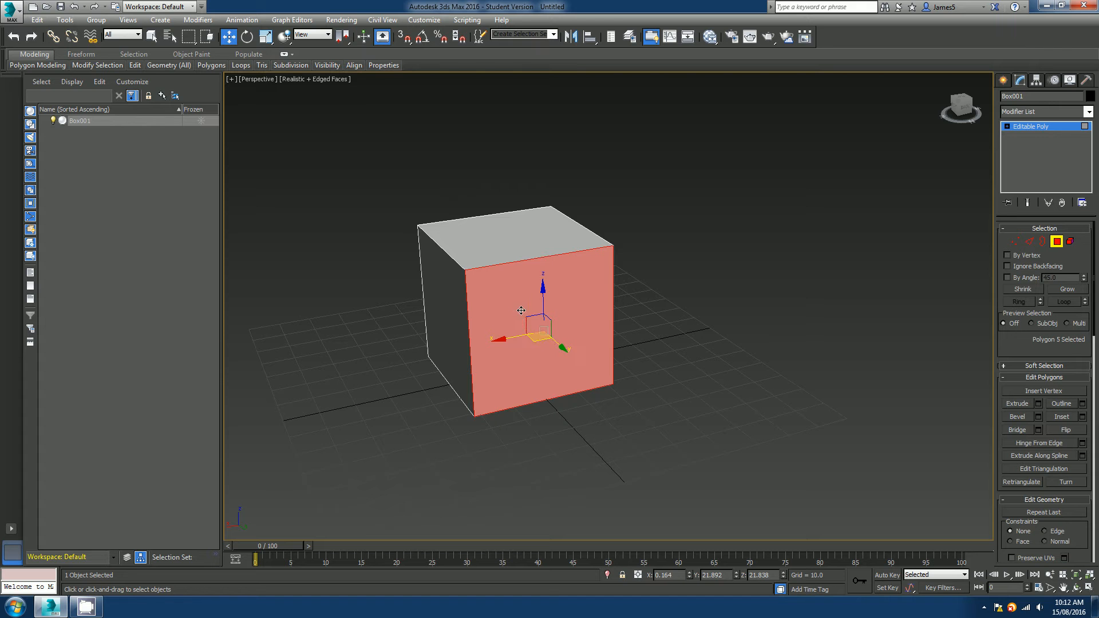
middle_click_drag(522, 312, 572, 325, "alt")
left_click(476, 335)
left_click(475, 288)
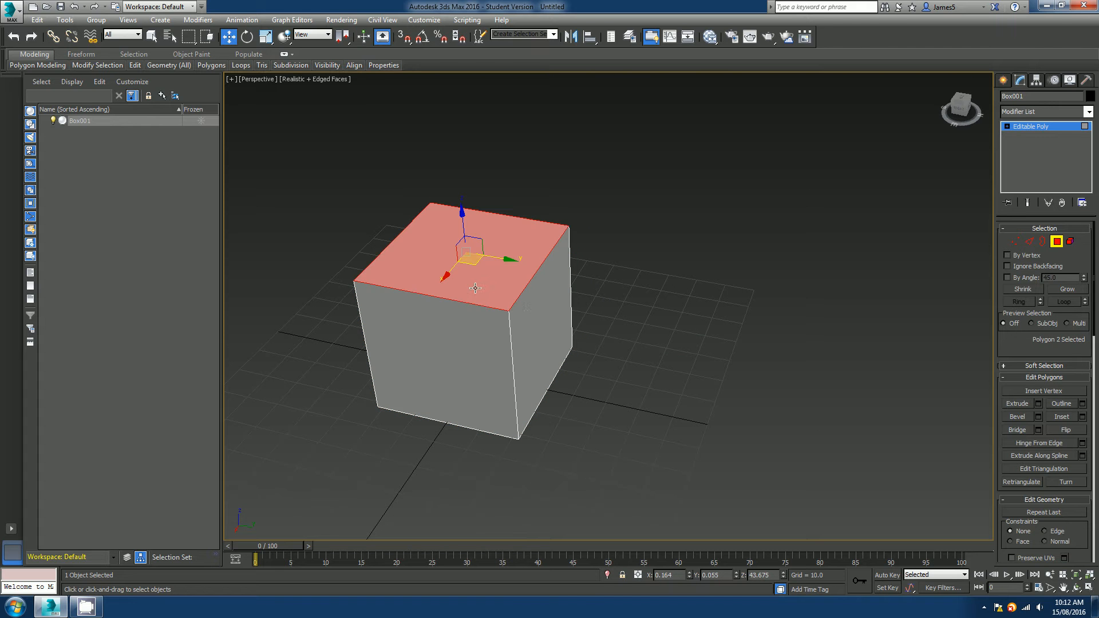
left_click(527, 317)
left_click(481, 328)
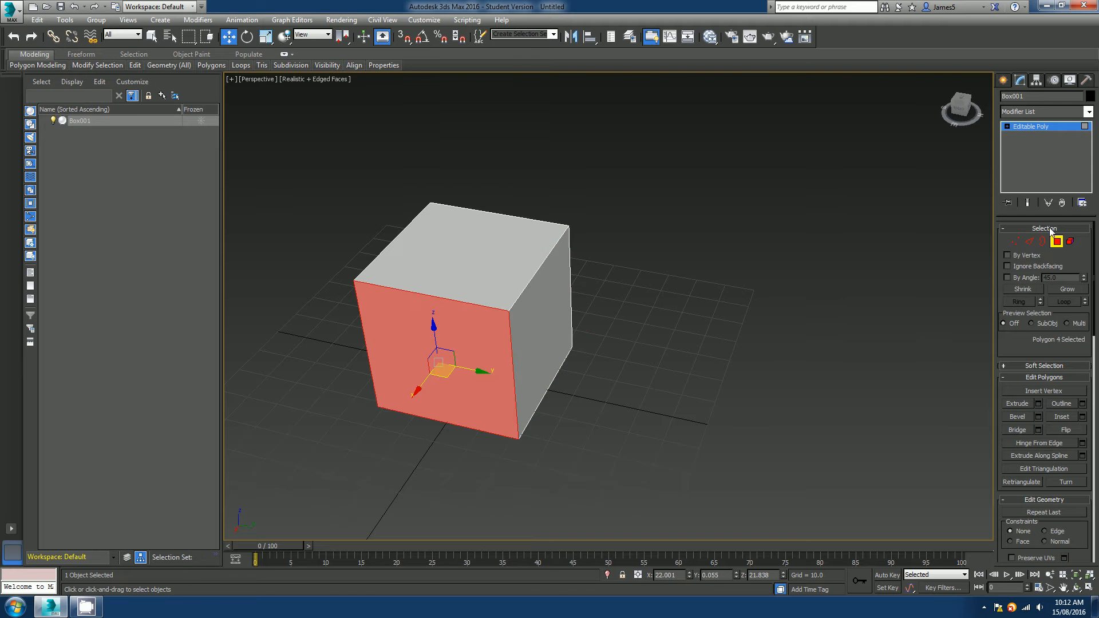
Leave polygon mode and create a pyramid beside the cube.
left_click(1057, 241)
left_click(1004, 80)
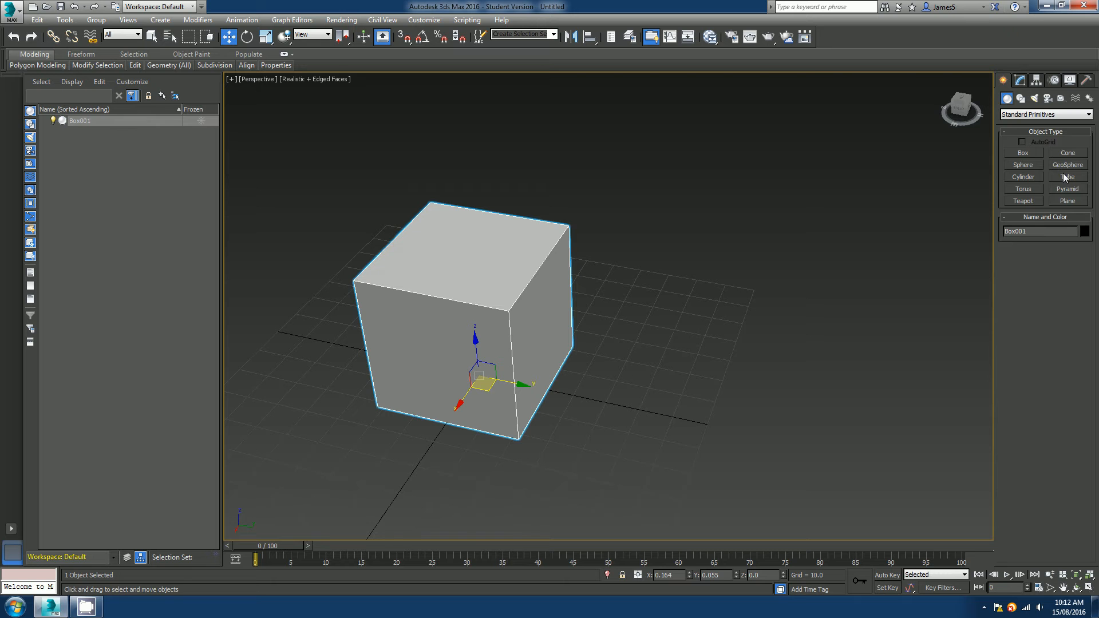
left_click(1069, 192)
middle_click_drag(354, 431, 434, 384)
left_click_drag(749, 393, 641, 440)
left_click(644, 337)
key("w")
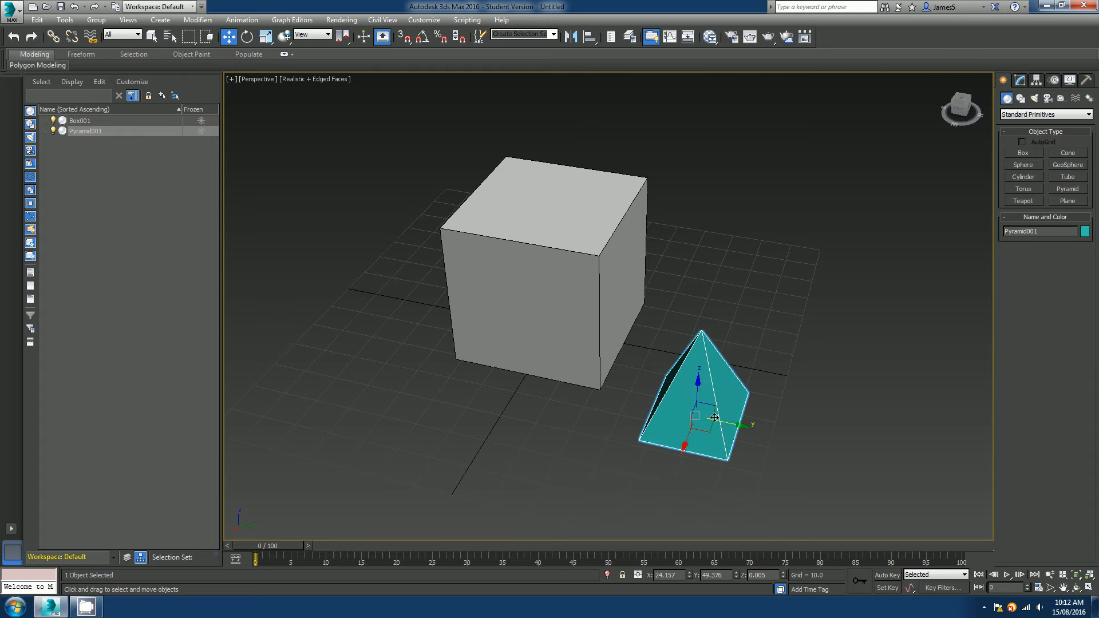
Convert the pyramid to an Editable Poly.
scroll(687, 384, "up", 5)
right_click(652, 369)
mouse_move(716, 484)
left_click(795, 496)
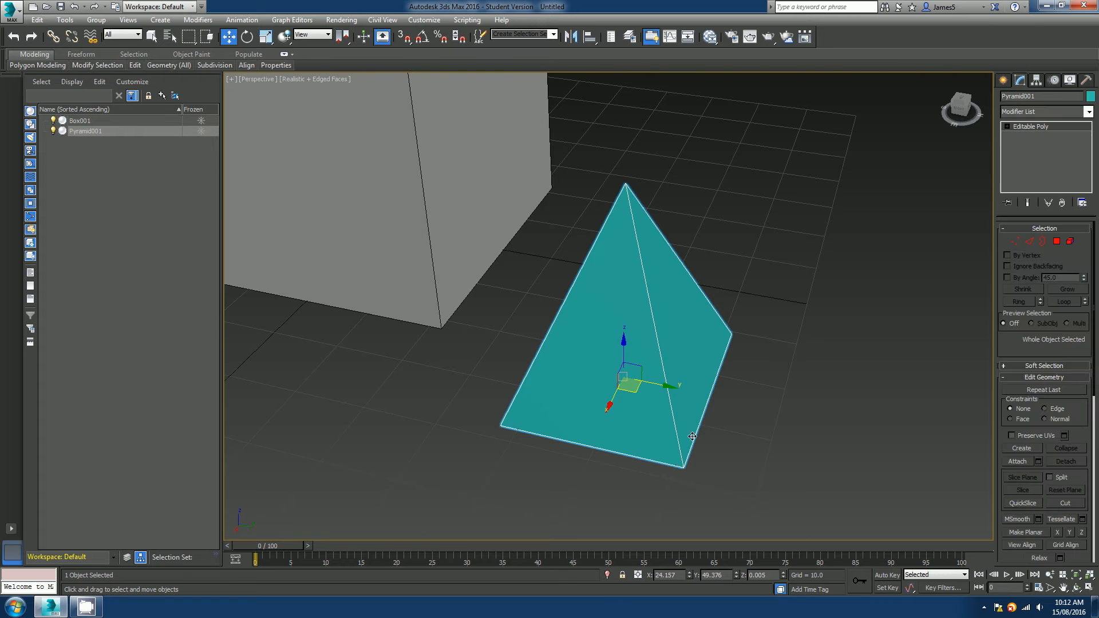
Select individual pyramid faces at the Polygon level, then exit the sub-object level.
key("4")
left_click(606, 344)
middle_click_drag(606, 344, 788, 363, "alt")
left_click(673, 388)
scroll(721, 363, "down", 6)
scroll(788, 361, "up", 3)
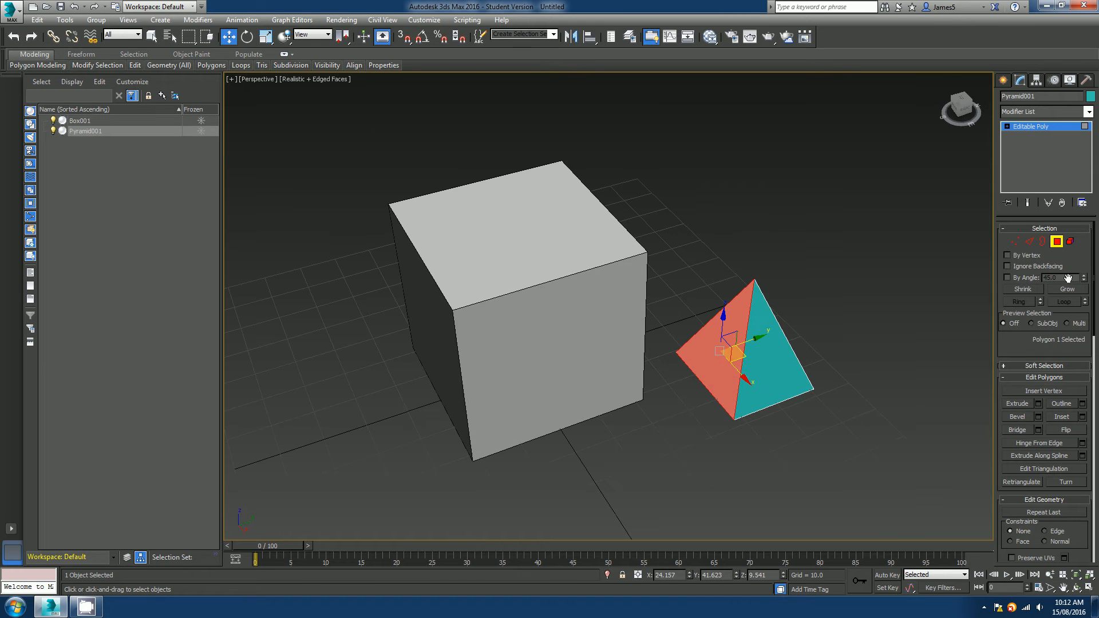
left_click(1057, 241)
Select the cube, switch to Edge mode, and pick its top edges while orbiting.
left_click(490, 330)
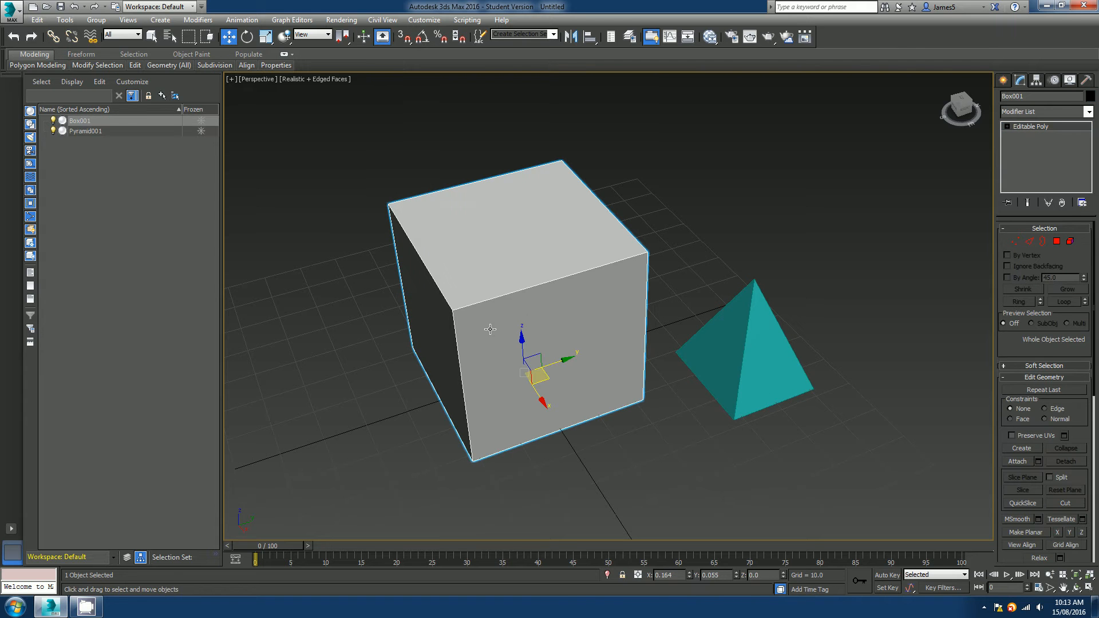
key("2")
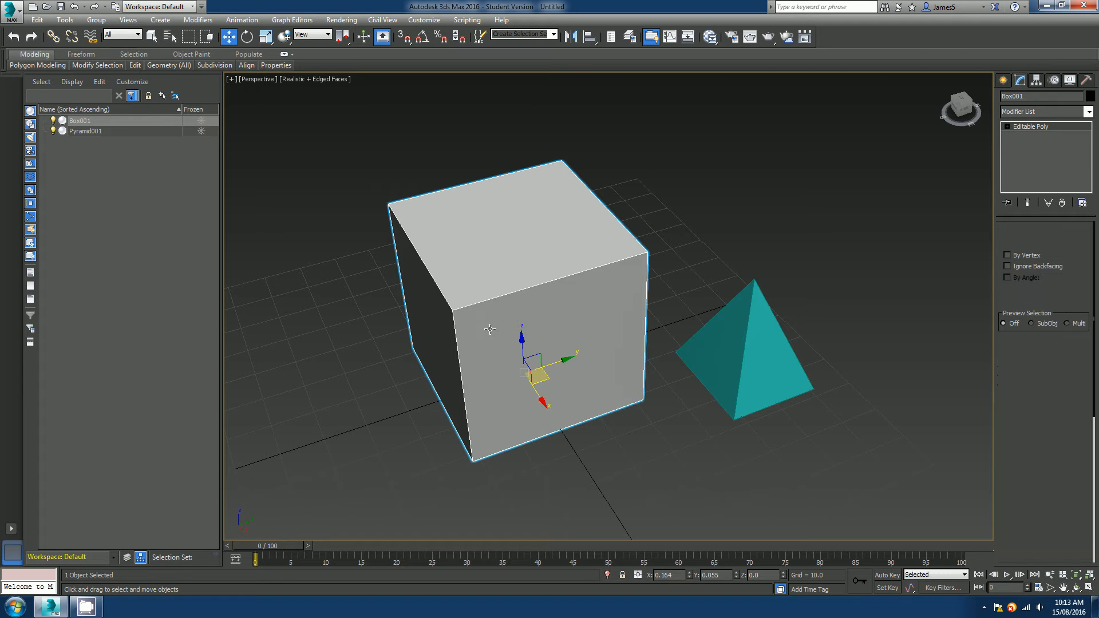
left_click(505, 293)
middle_click_drag(505, 293, 561, 335, "alt")
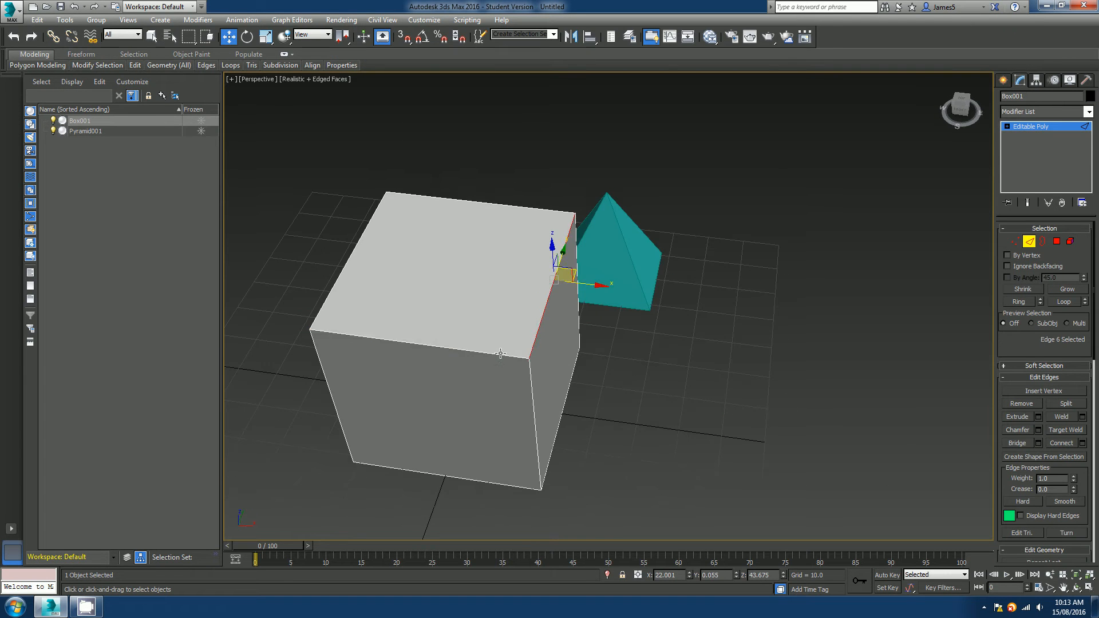
left_click(499, 352)
middle_click_drag(494, 380, 681, 313)
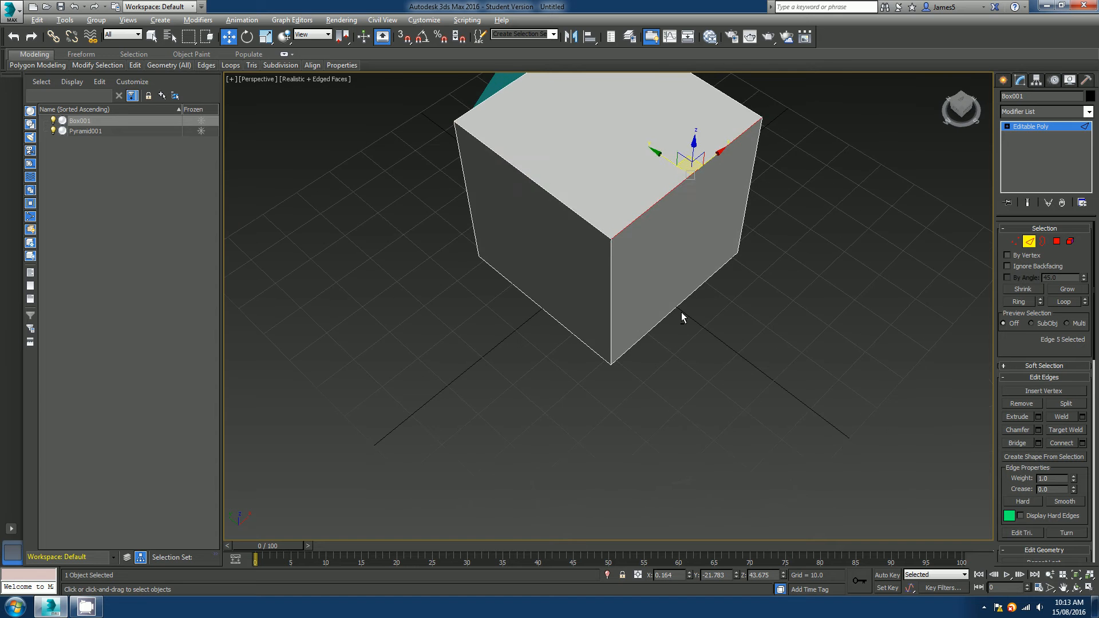
left_click(596, 228)
Orbit the cube and select its vertical corner and bottom edges in turn.
middle_click_drag(588, 238, 620, 332, "alt")
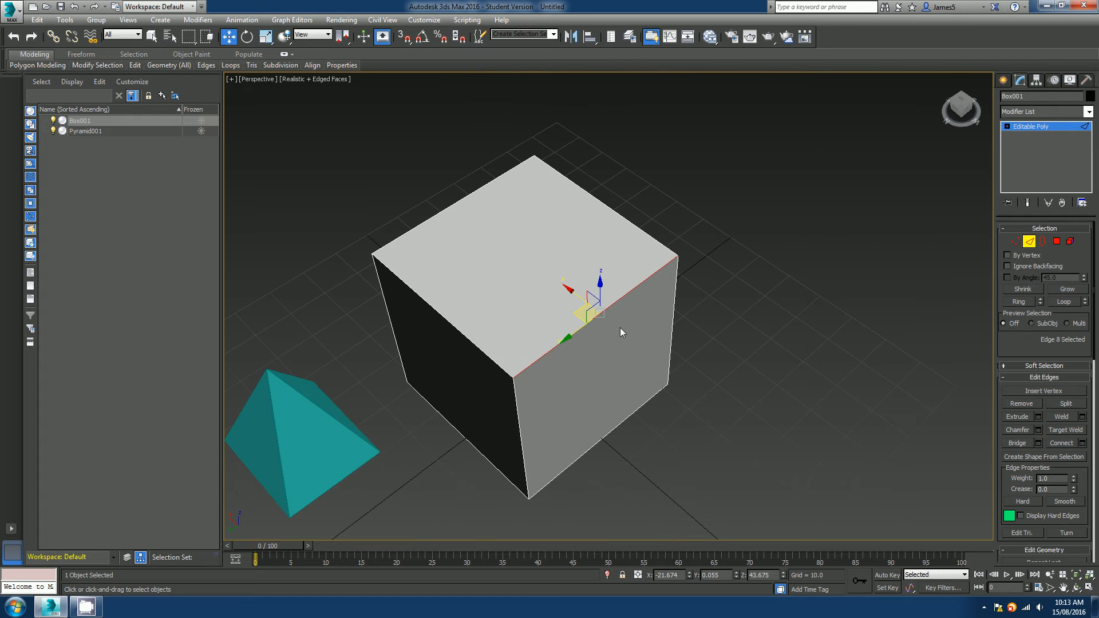
left_click(494, 362)
middle_click_drag(494, 362, 523, 305, "alt")
left_click(523, 305)
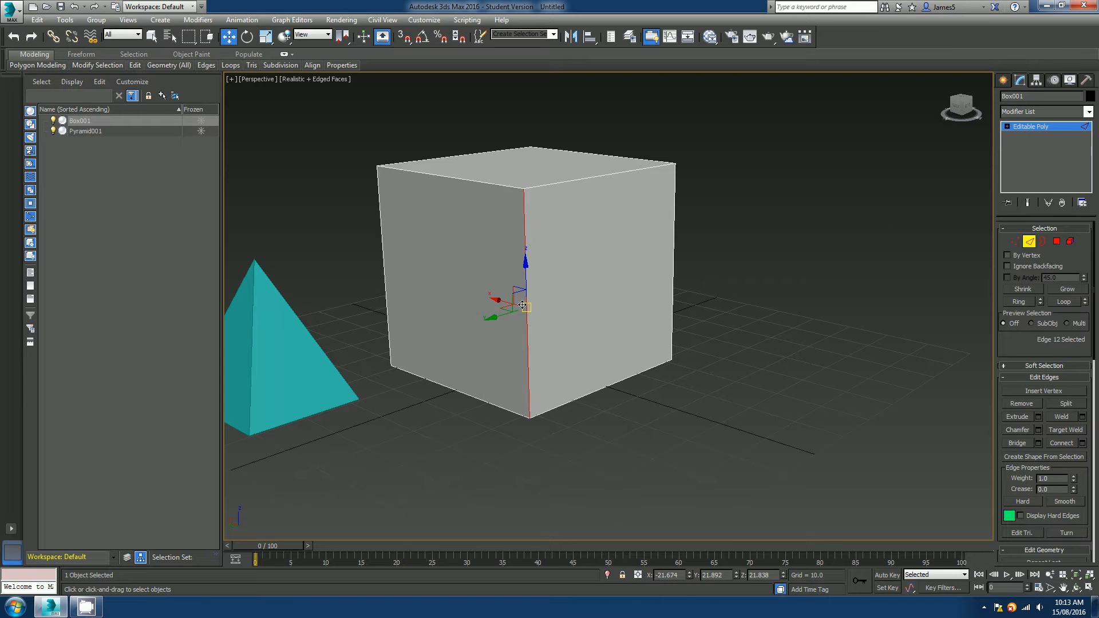
left_click(458, 391)
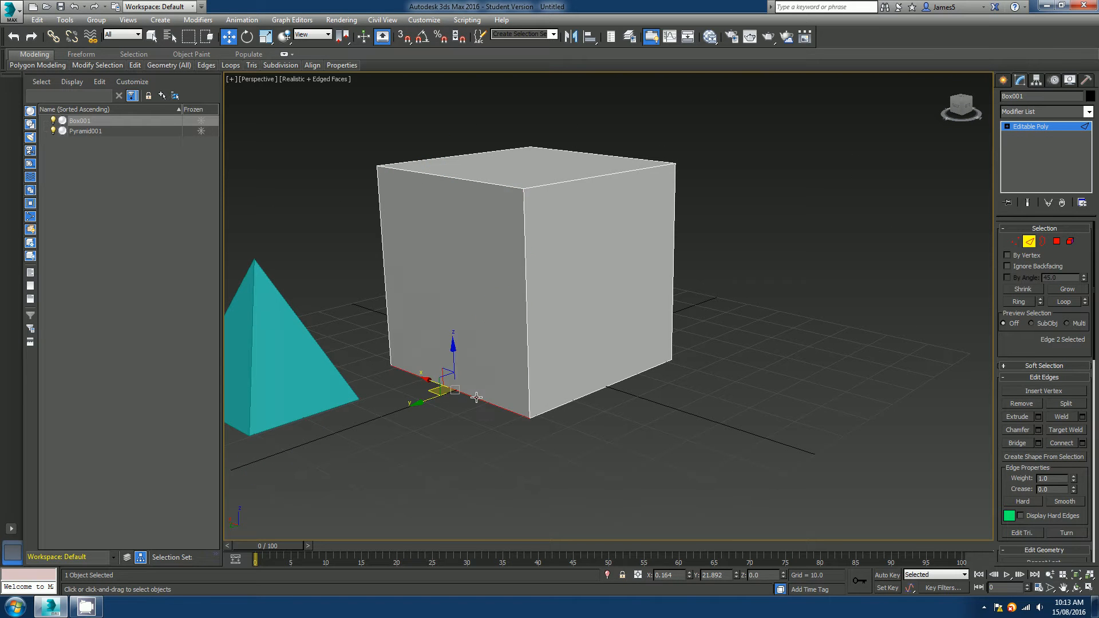
left_click(386, 279)
left_click(429, 175)
middle_click_drag(429, 175, 504, 245, "alt")
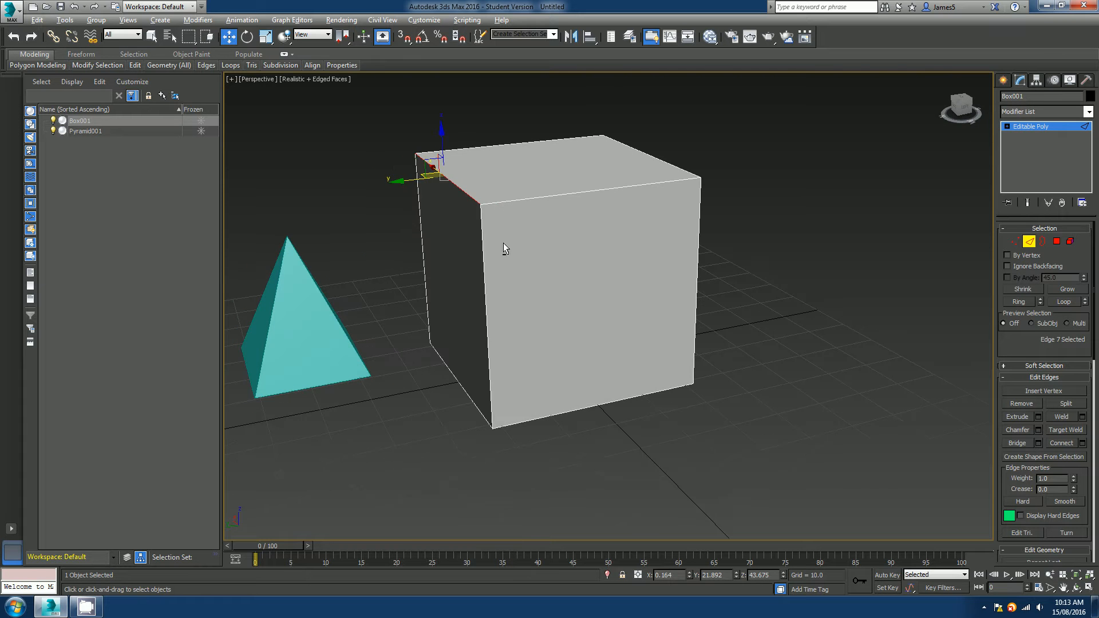
Continue selecting the cube's upper edges one by one from different angles.
left_click(481, 229)
left_click(500, 202)
middle_click_drag(658, 293, 623, 299, "alt")
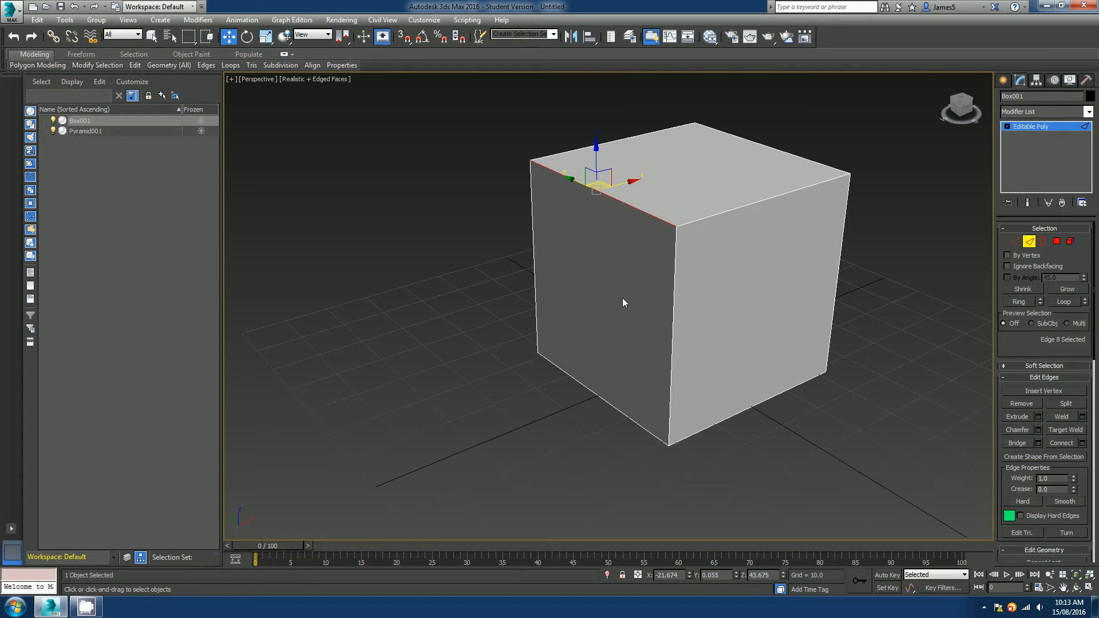
left_click(674, 286)
left_click(687, 223)
middle_click_drag(709, 264, 673, 301, "alt")
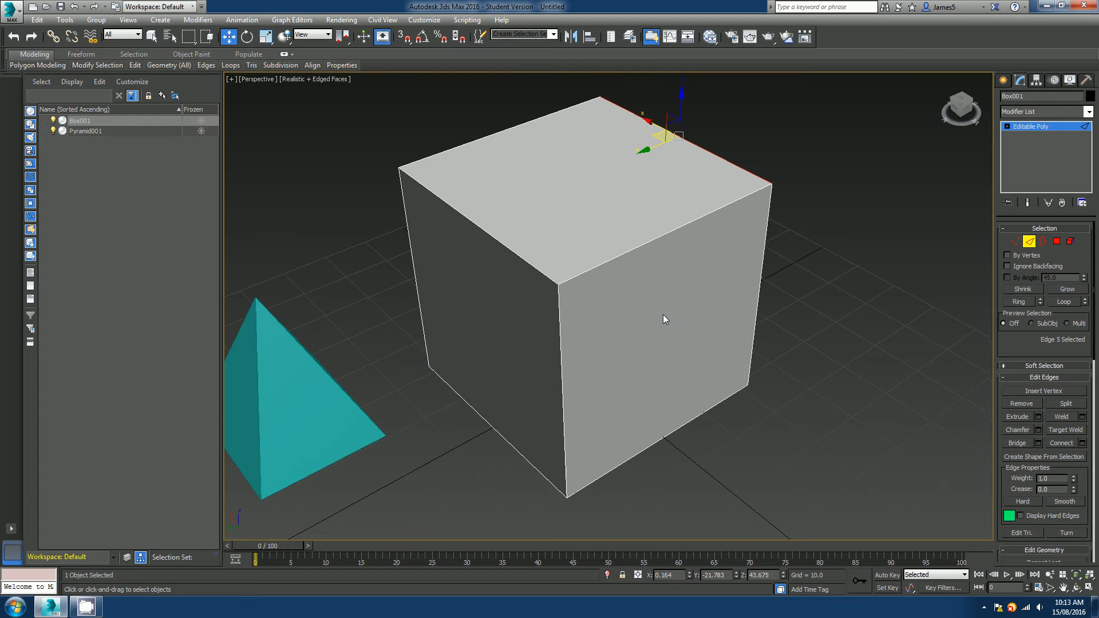
Switch to the Vertex level and select individual corner vertices of the cube while orbiting the view.
key("1")
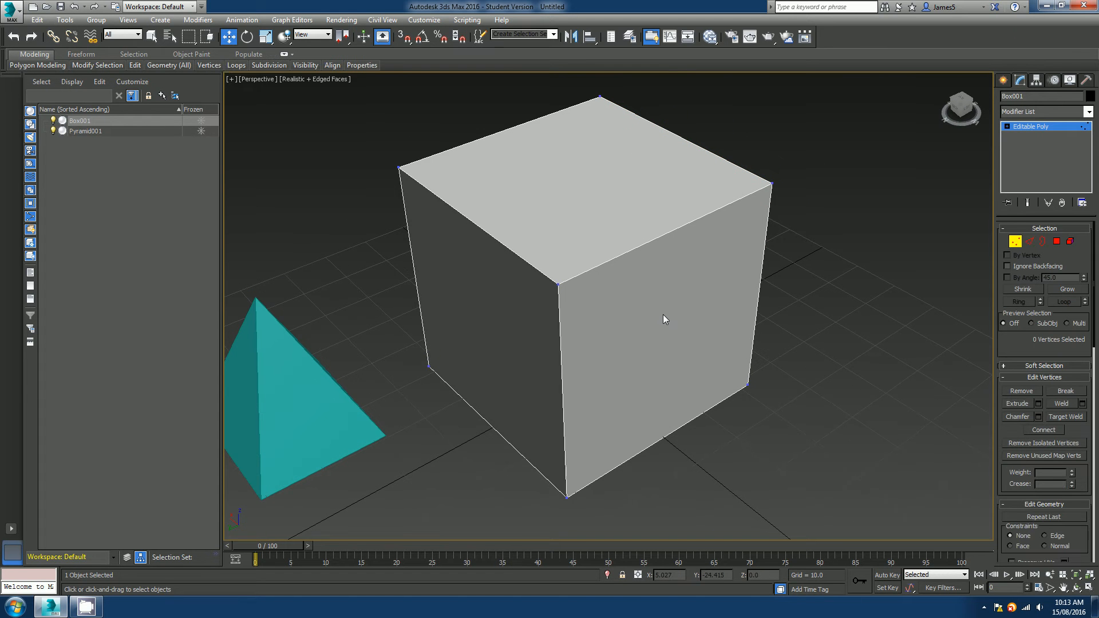
left_click(559, 286)
middle_click_drag(579, 336, 614, 310)
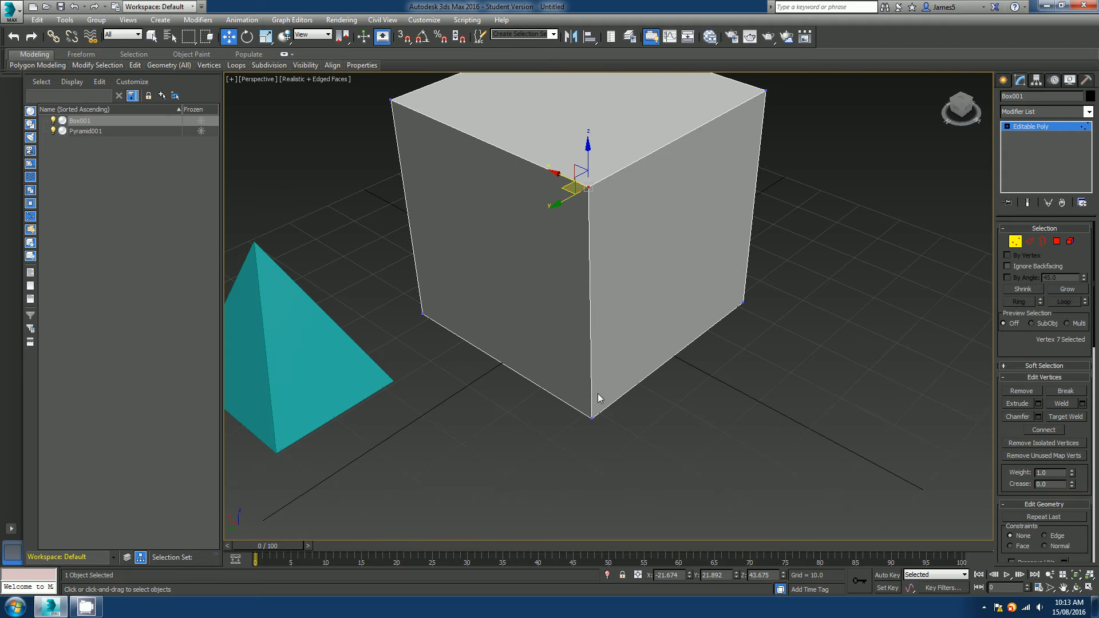
left_click(591, 419)
scroll(591, 419, "up", 4)
scroll(544, 410, "down", 4)
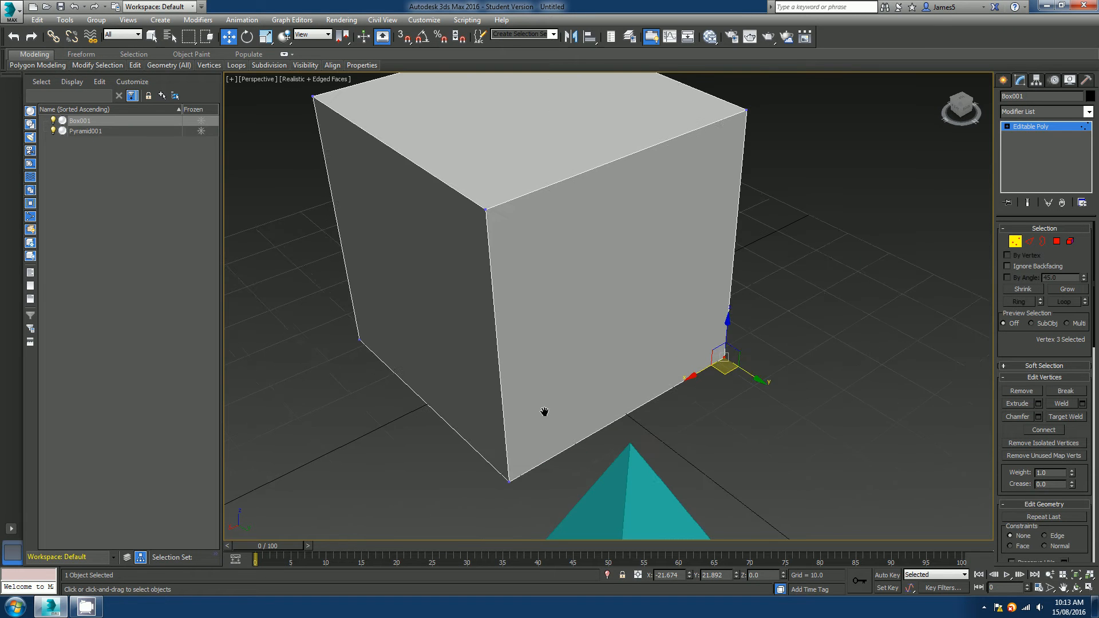
left_click(518, 483)
scroll(518, 484, "up", 3)
middle_click_drag(574, 357, 583, 354, "alt")
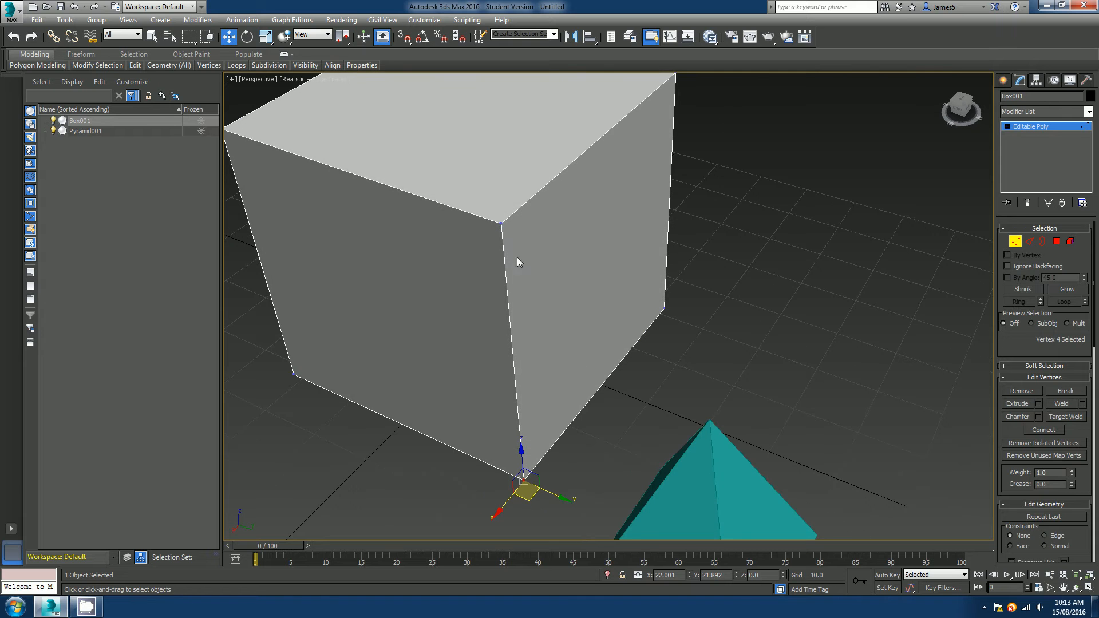
Continue selecting the cube's corner vertices from other angles, then leave the Vertex level.
left_click(457, 298)
scroll(497, 301, "down", 4)
middle_click_drag(498, 305, 562, 351, "alt")
scroll(522, 388, "up", 4)
left_click(514, 393)
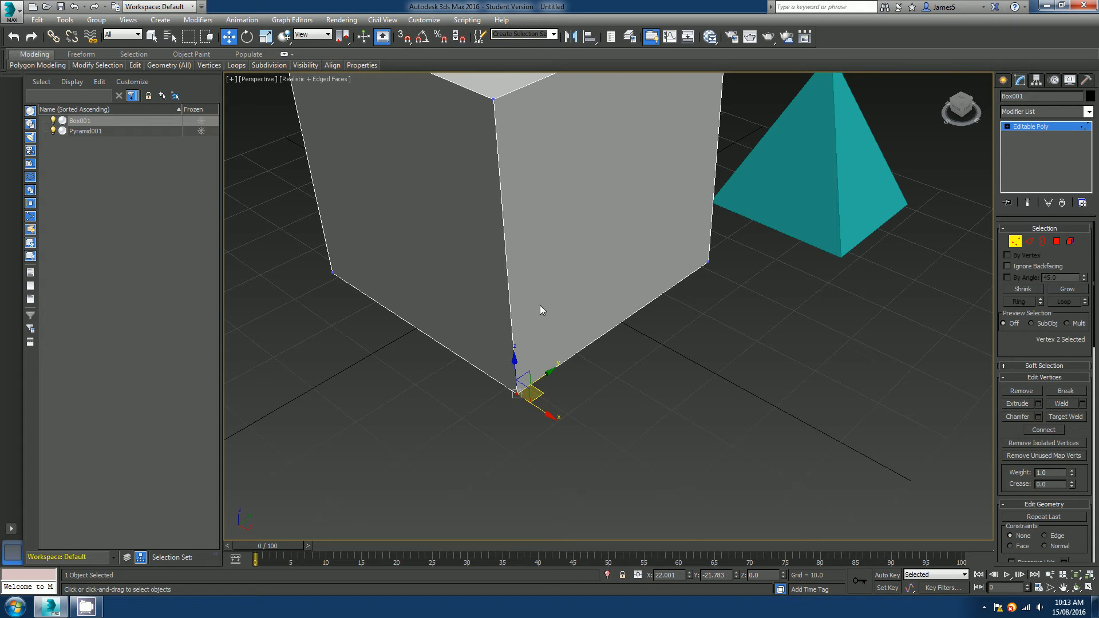
middle_click_drag(541, 305, 498, 281, "alt")
scroll(623, 300, "up", 3)
scroll(623, 300, "down", 5)
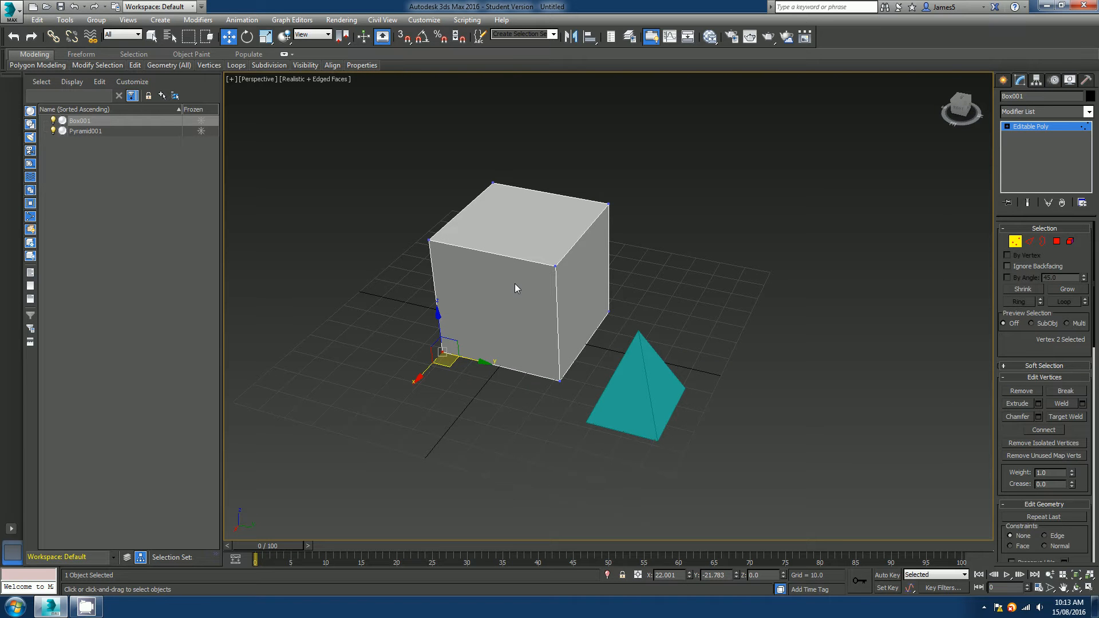
scroll(514, 284, "up", 4)
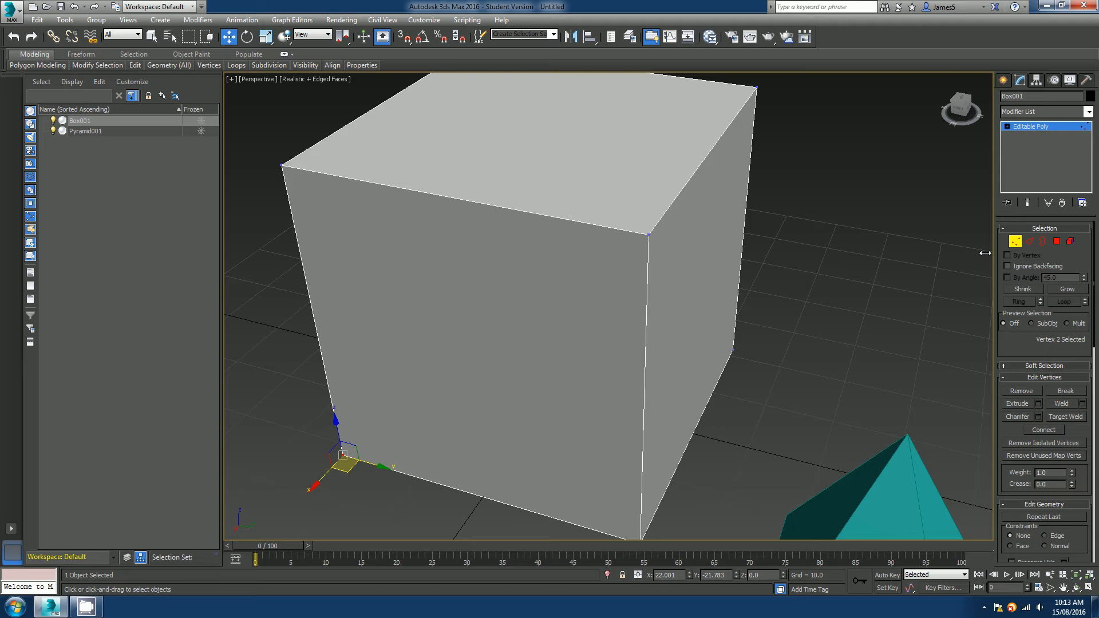
left_click(1013, 241)
scroll(626, 291, "down", 5)
middle_click_drag(626, 290, 602, 315)
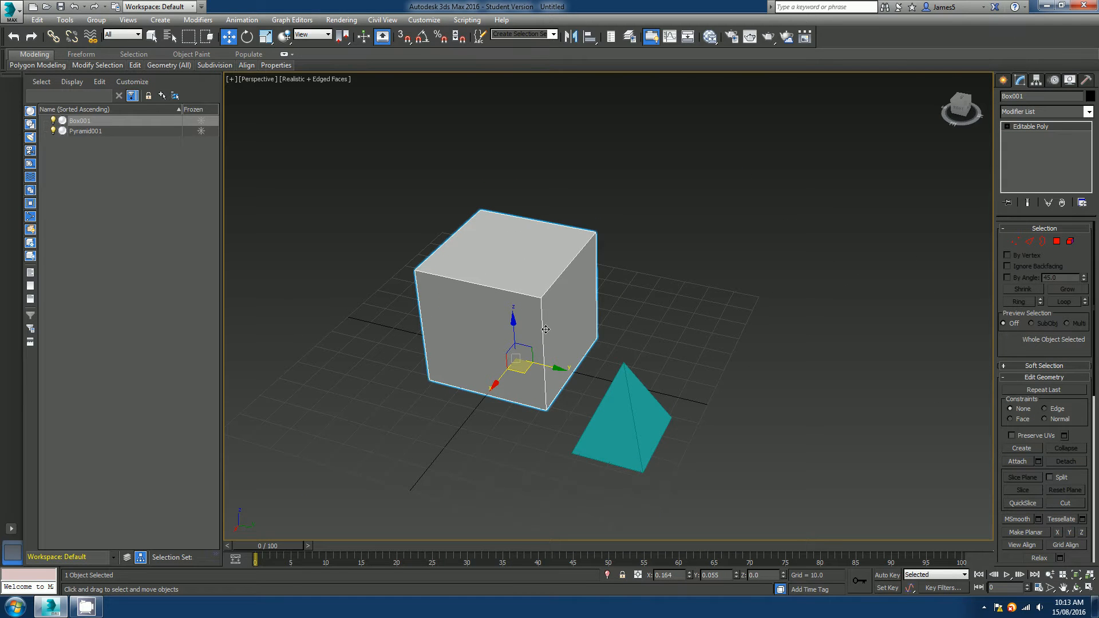
middle_click_drag(575, 280, 626, 298, "alt")
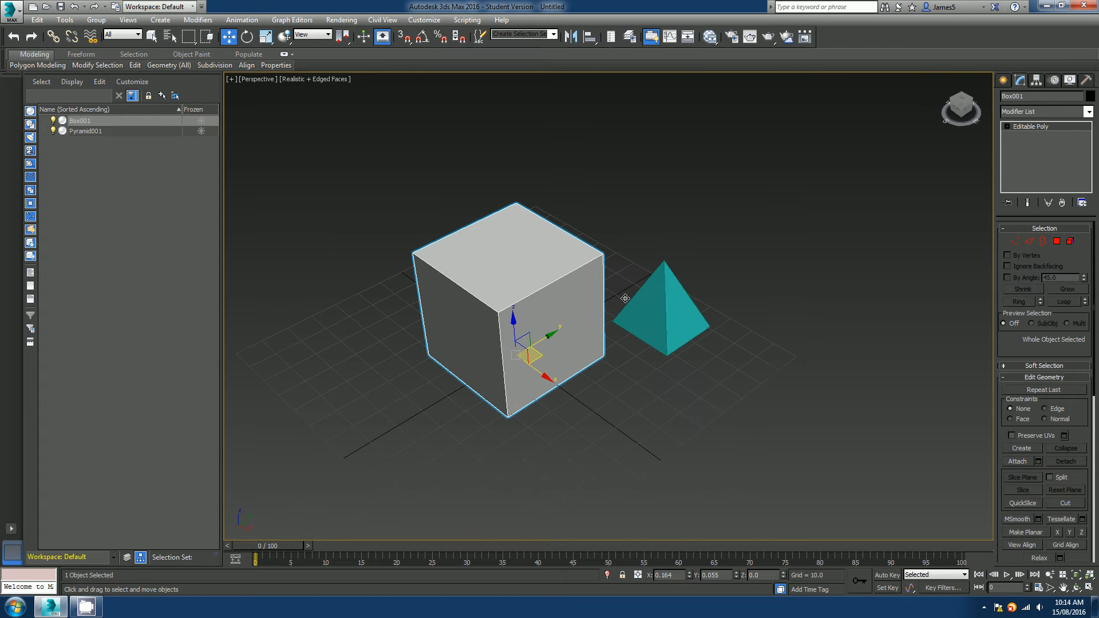
At Edge level, select the cube's four parallel top edges and Connect them with 4 segments.
key("2")
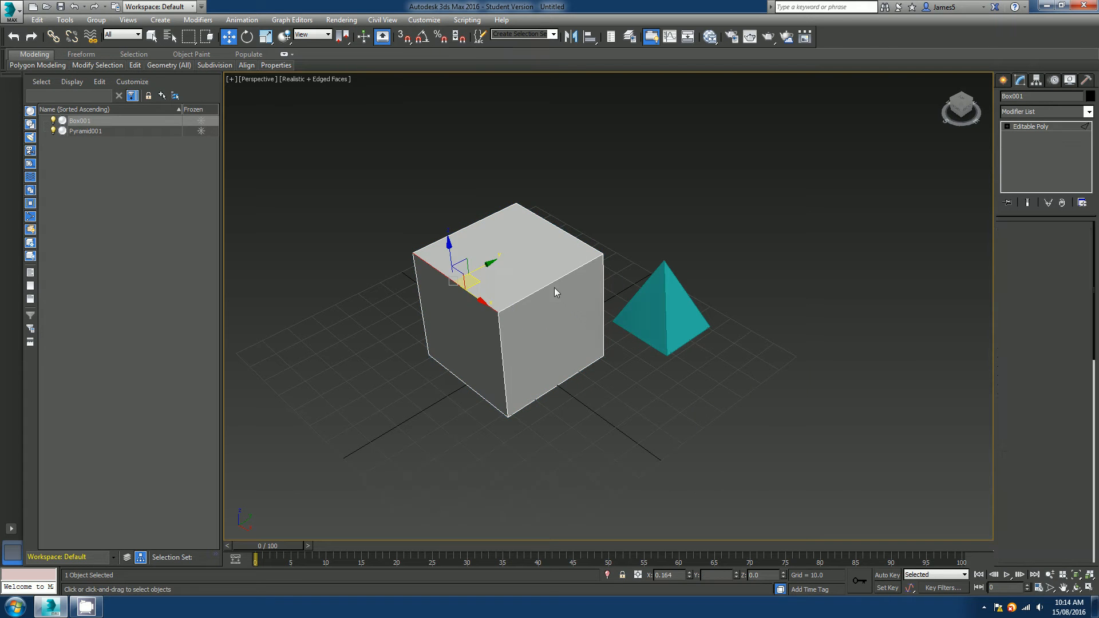
left_click(558, 280)
left_click(567, 383, "shift")
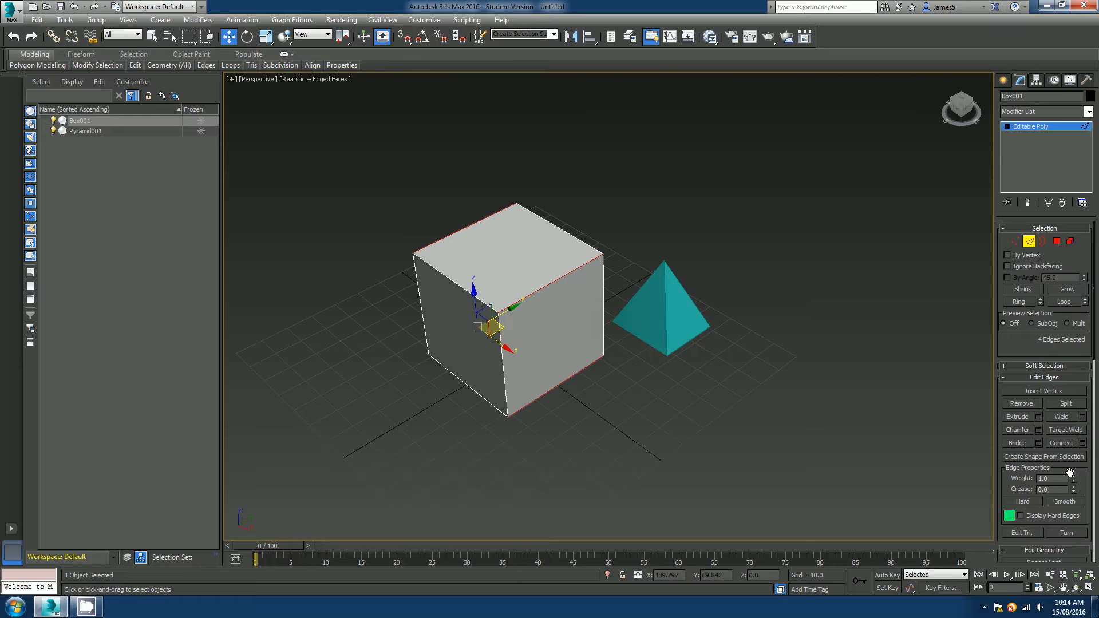
left_click(1082, 443)
middle_click_drag(675, 432, 637, 425, "alt")
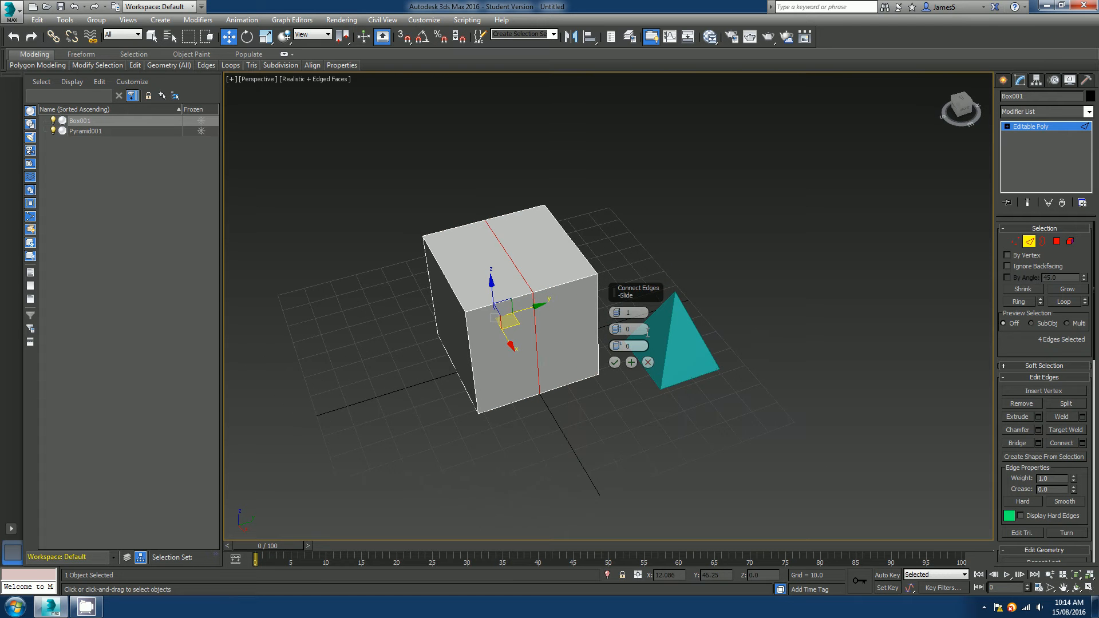
left_click(617, 311)
left_click(617, 311)
left_click(618, 310)
left_click(614, 363)
left_click(624, 384)
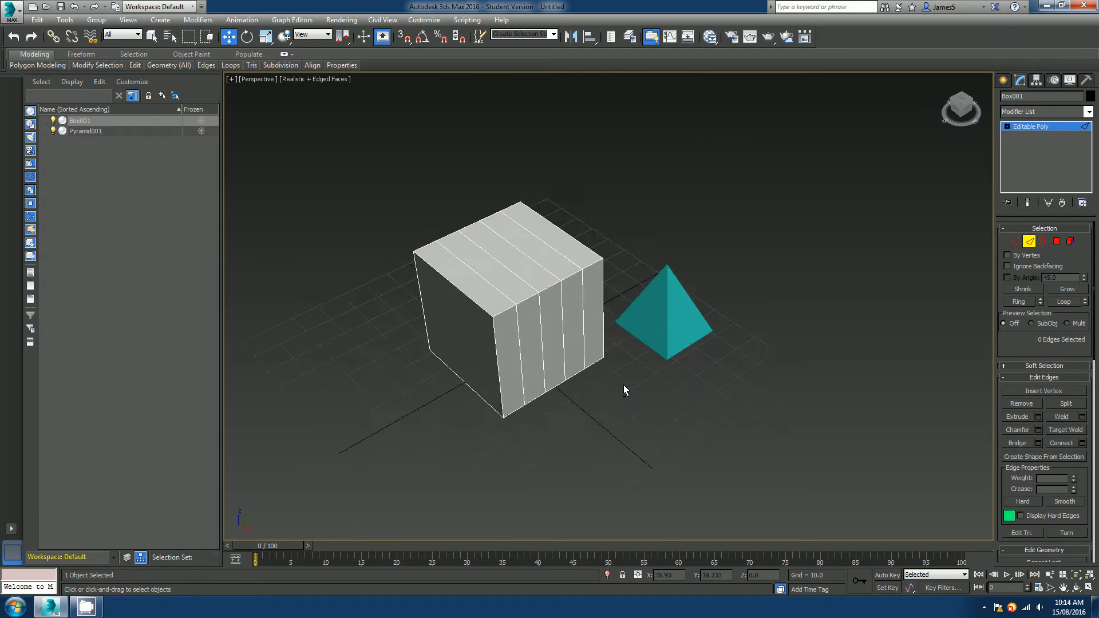
scroll(623, 384, "up", 8)
scroll(655, 454, "down", 6)
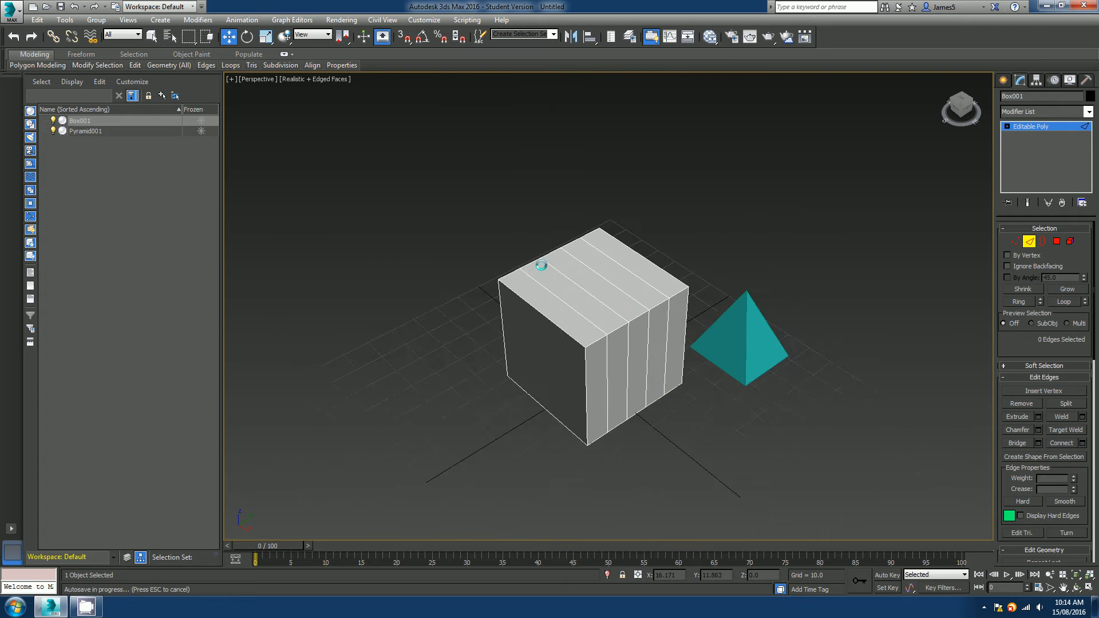
middle_click_drag(542, 265, 573, 395, "alt")
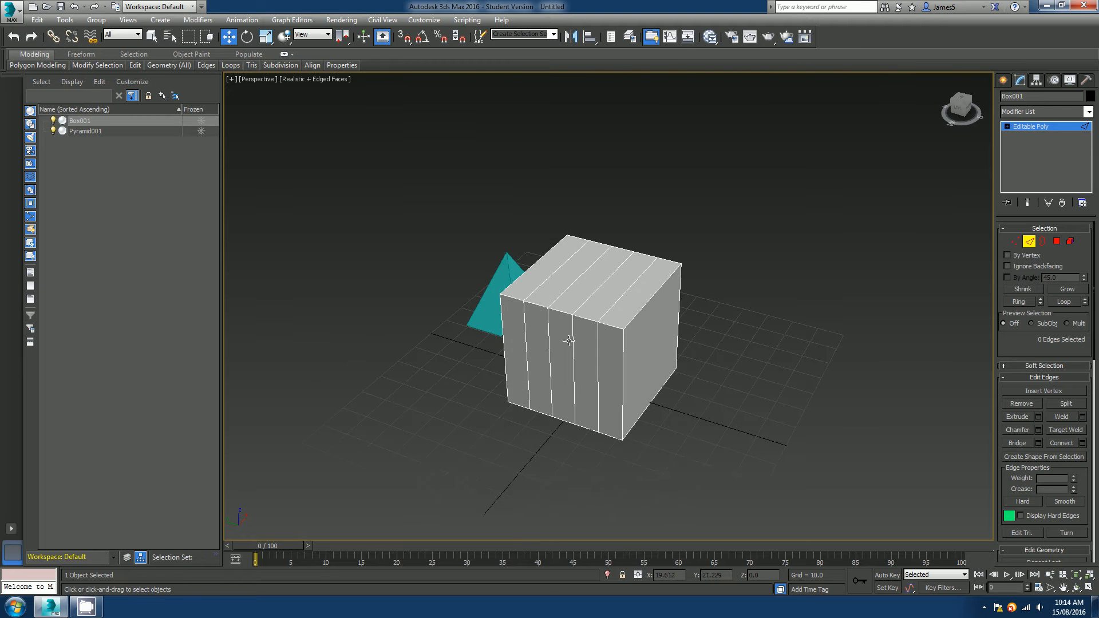
middle_click_drag(746, 332, 587, 241, "alt")
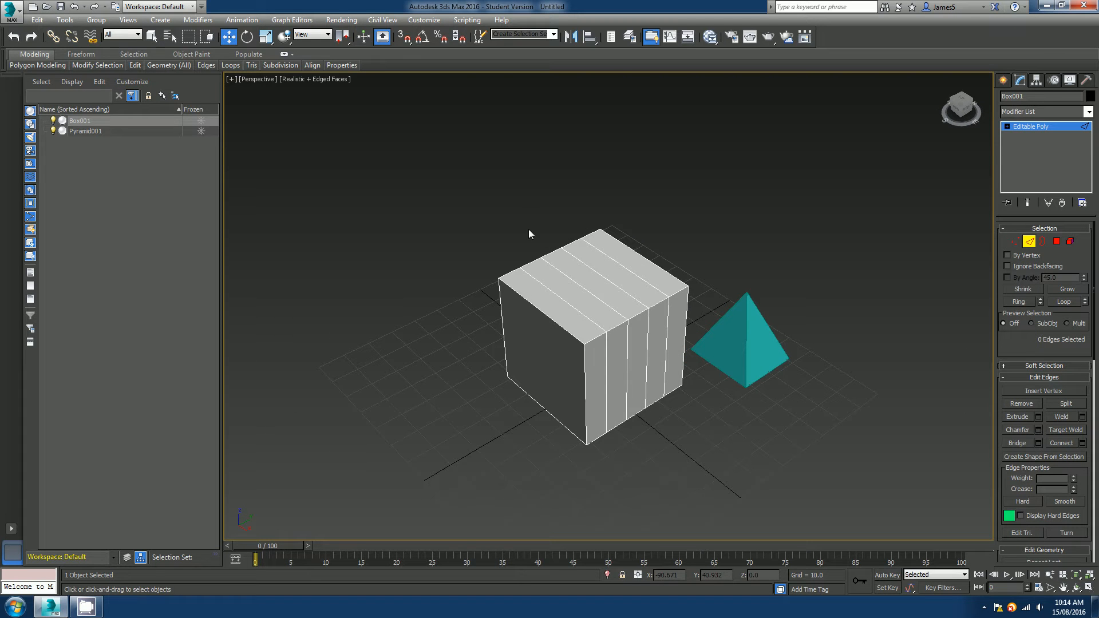
middle_click_drag(614, 393, 541, 338, "alt")
scroll(574, 387, "up", 3)
Switch to Vertex level and use Cut to draw new edges across the cube's front face.
key("1")
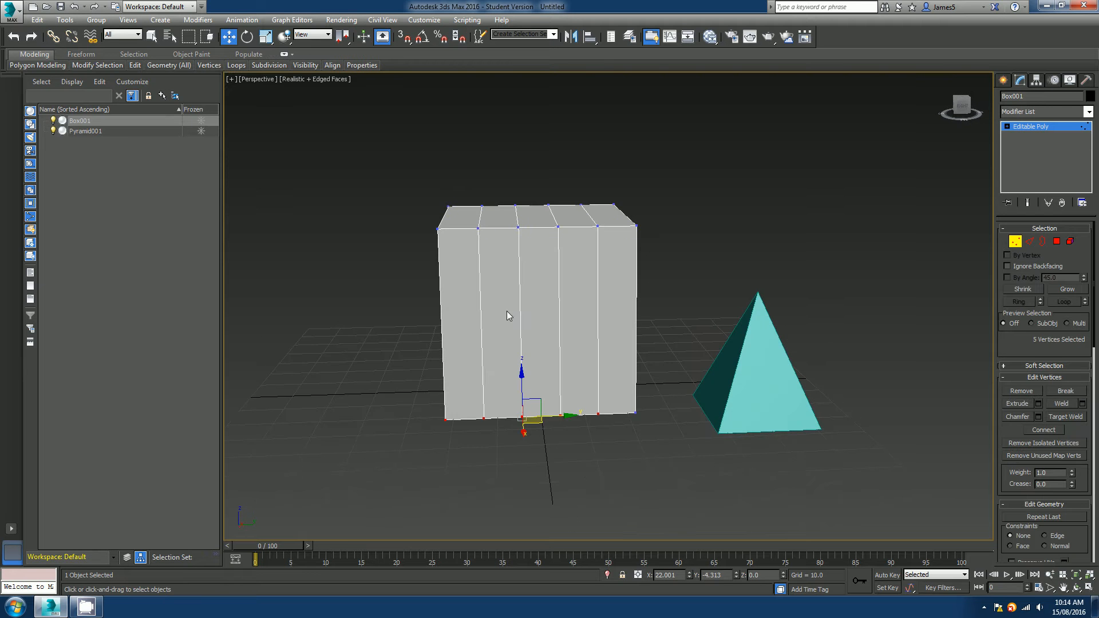
scroll(514, 304, "up", 2)
mouse_move(510, 294)
middle_mouse_down("alt")
mouse_move(542, 307)
mouse_move(523, 288)
middle_mouse_up("alt")
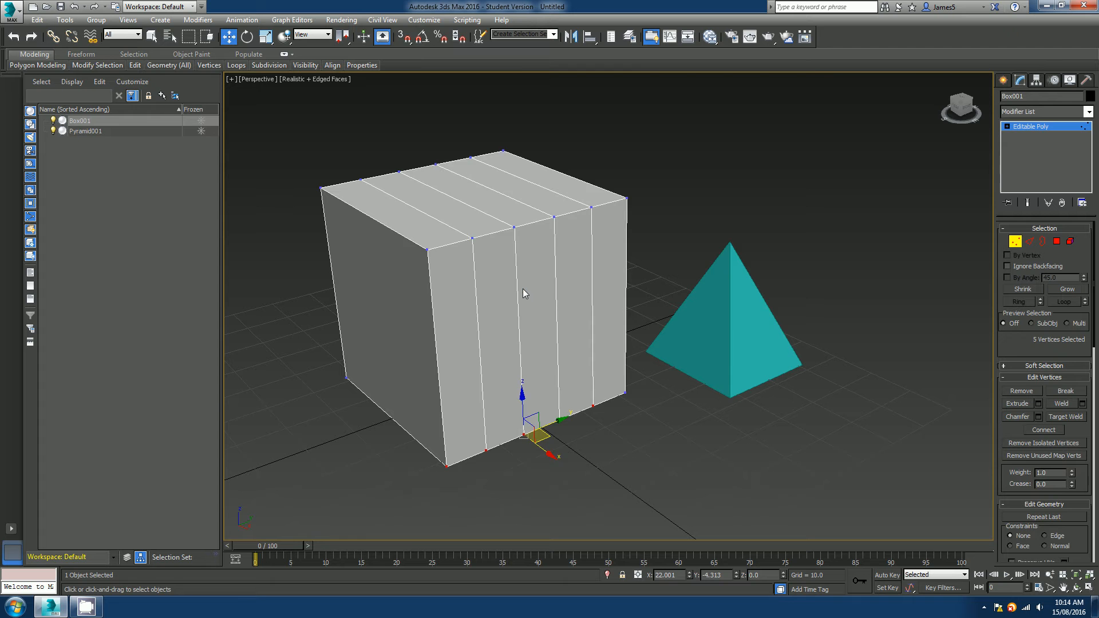
right_click(523, 289)
left_click(507, 179)
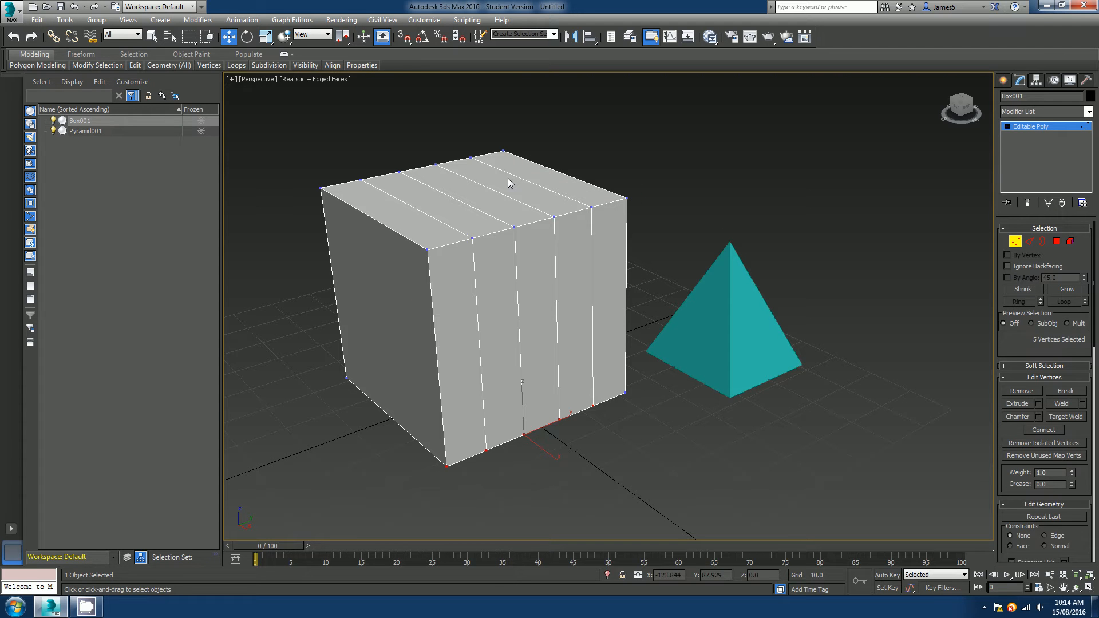
left_click(428, 250)
left_click(476, 296)
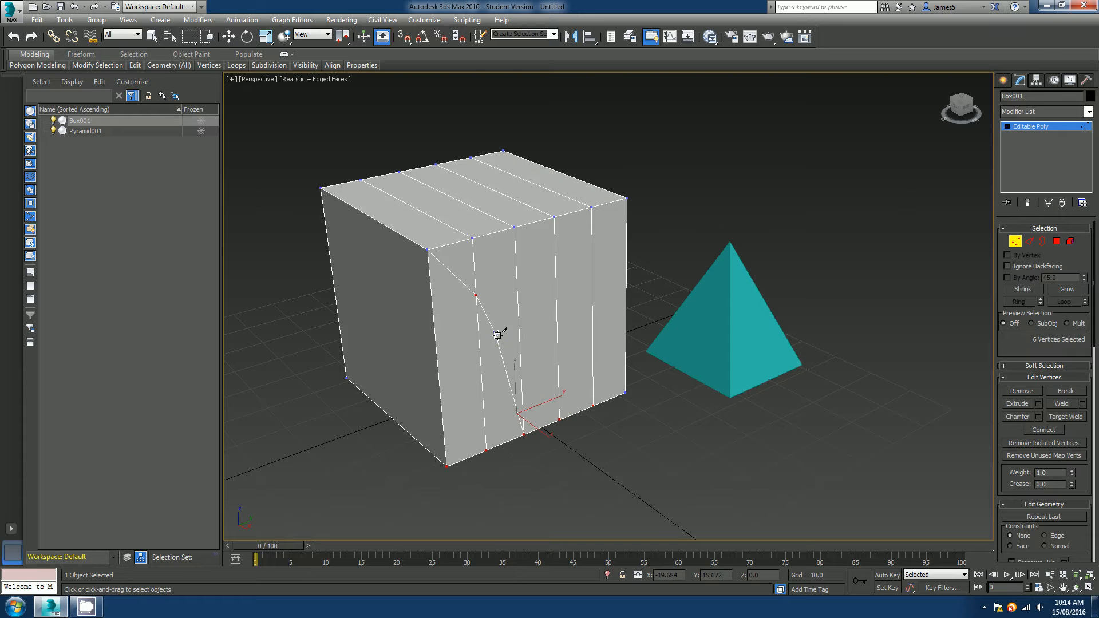
left_click(501, 340)
left_click(467, 351)
left_click(470, 425)
left_click(517, 378)
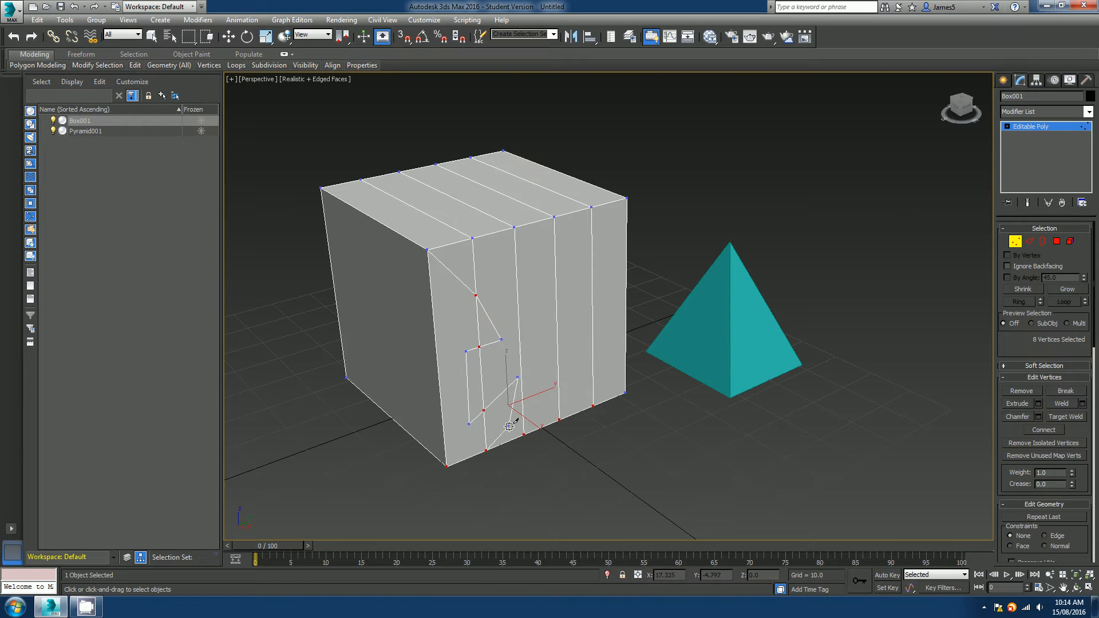
left_click(508, 428)
left_click(446, 468)
right_click(446, 467)
right_click(560, 413)
Undo the cuts and the connected edges on the cube.
middle_click_drag(560, 413, 590, 361, "alt")
scroll(570, 358, "down", 4)
key("ctrl+z")
key("ctrl+z")
key("ctrl+z")
key("ctrl+z")
key("ctrl+z")
key("ctrl+z")
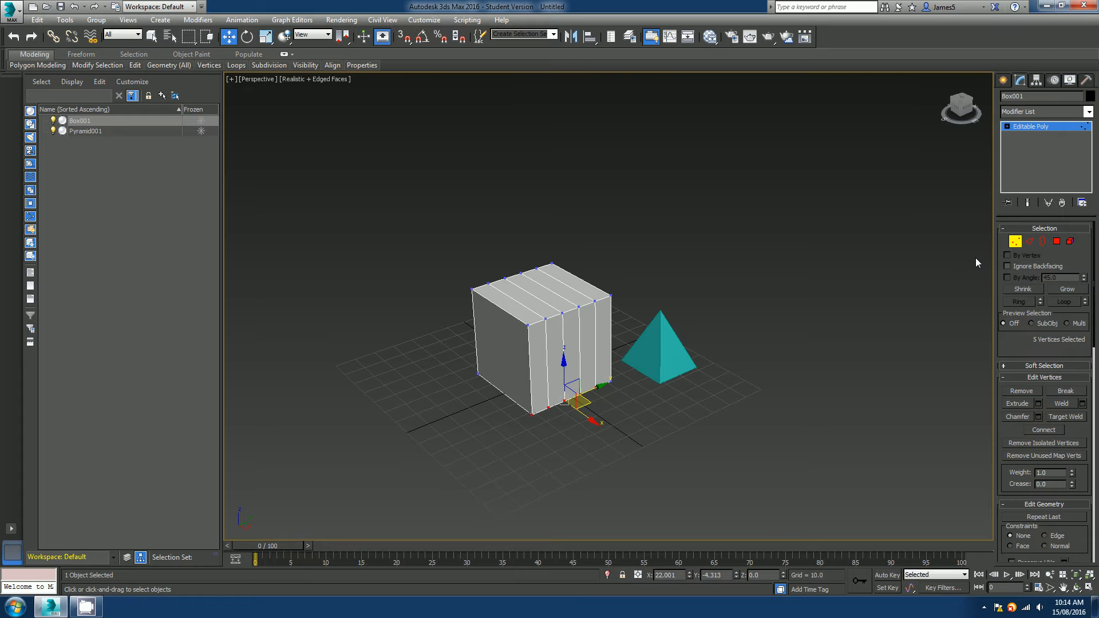
key("ctrl+z")
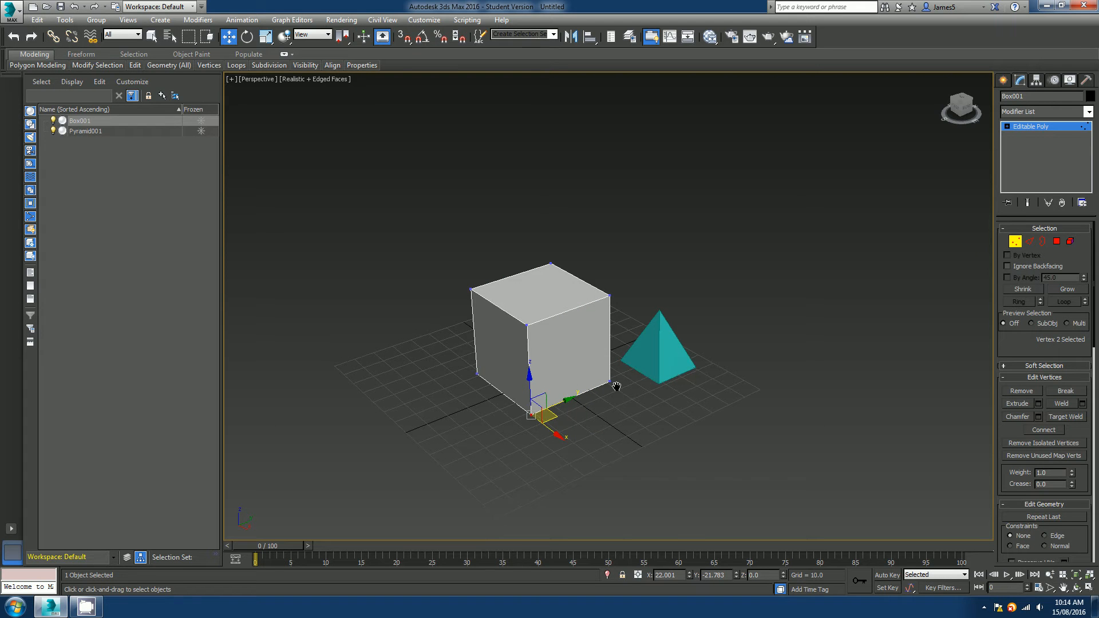
Leave the Vertex level and delete both the pyramid and the cube from the scene.
scroll(617, 386, "up", 5)
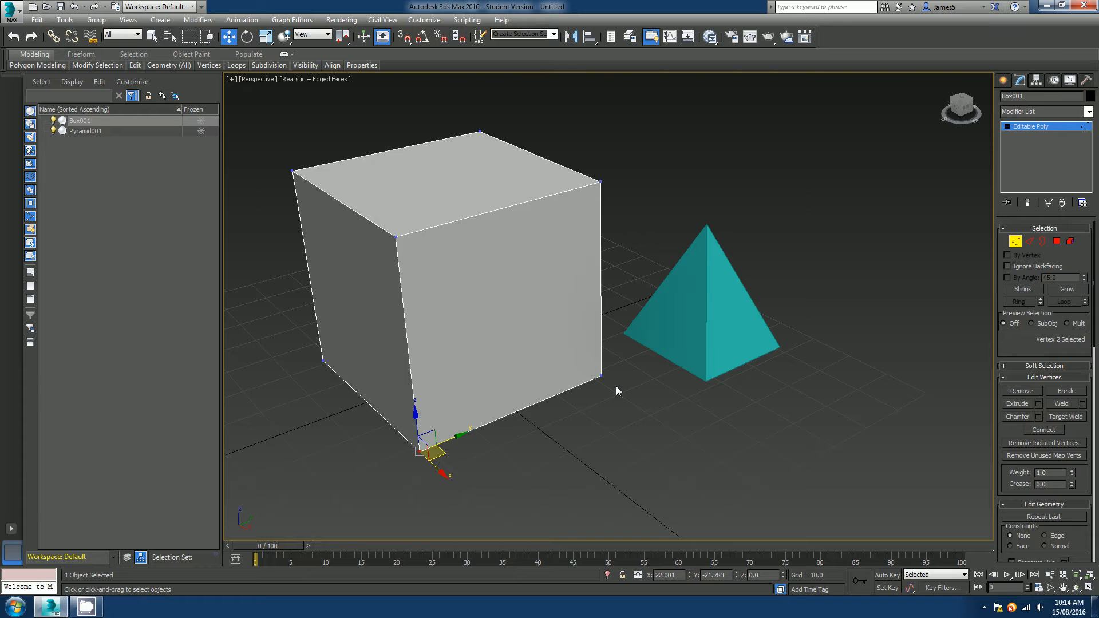
key("1")
scroll(627, 382, "down", 5)
left_click(646, 361)
key("Delete")
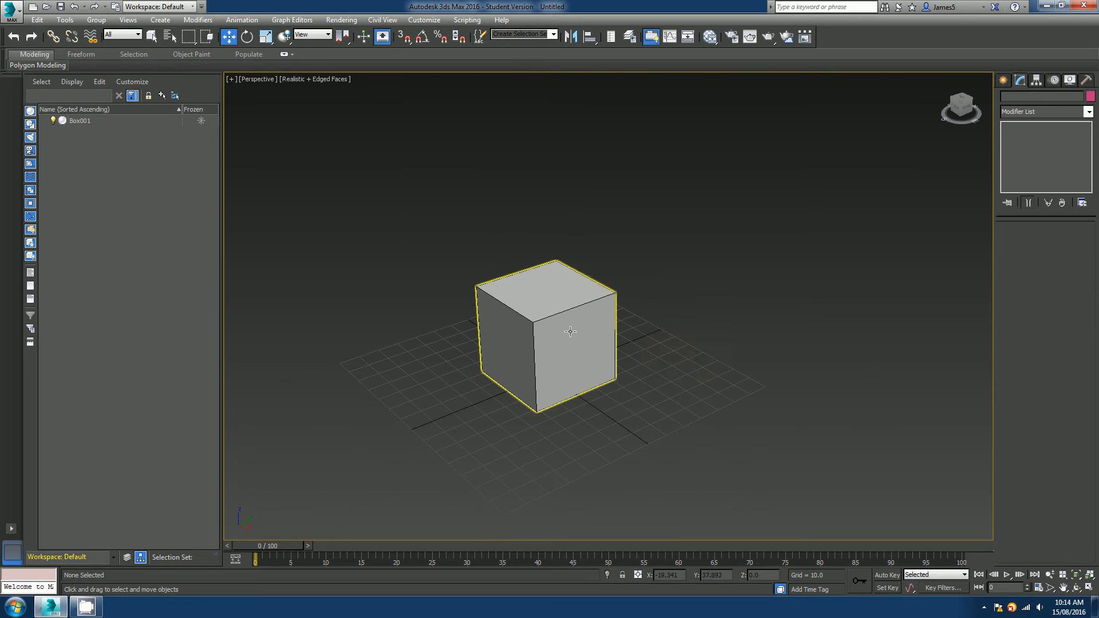
left_click(570, 332)
key("Delete")
middle_click_drag(596, 403, 580, 386)
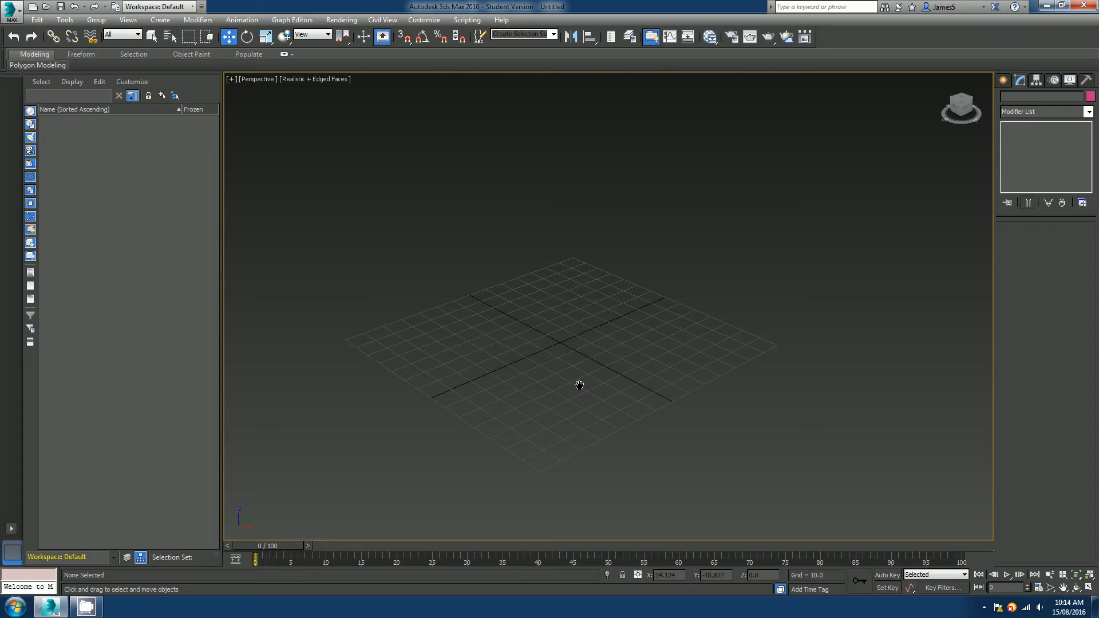
Create a cube about 50 units per side with the Box tool.
left_click(1003, 82)
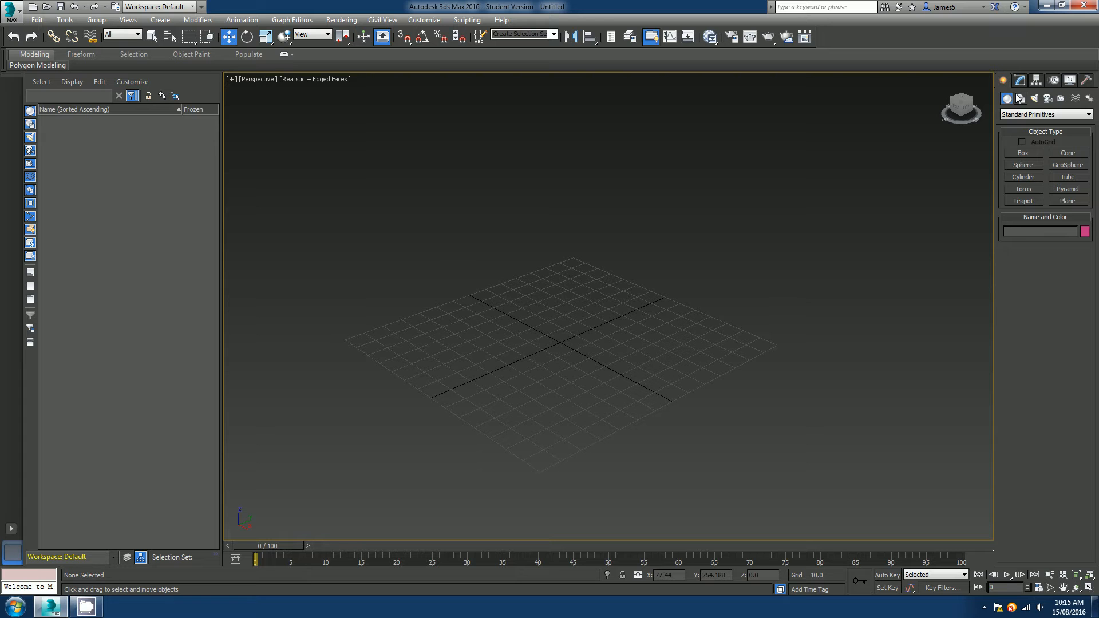
left_click(1023, 152)
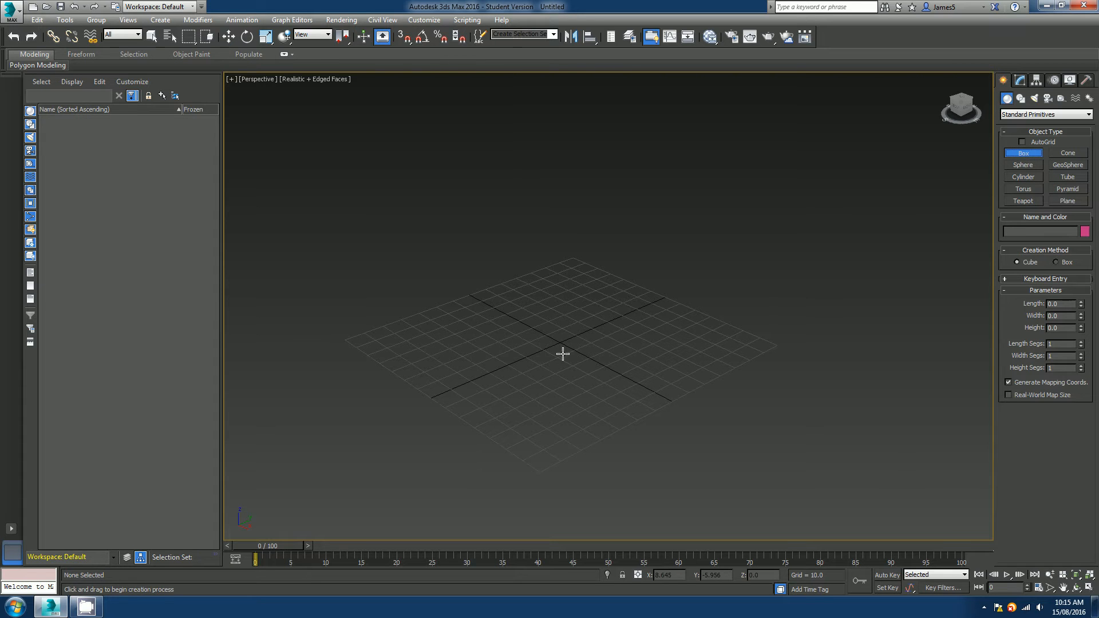
mouse_move(569, 353)
middle_mouse_down()
mouse_move(560, 388)
mouse_move(552, 350)
middle_mouse_up()
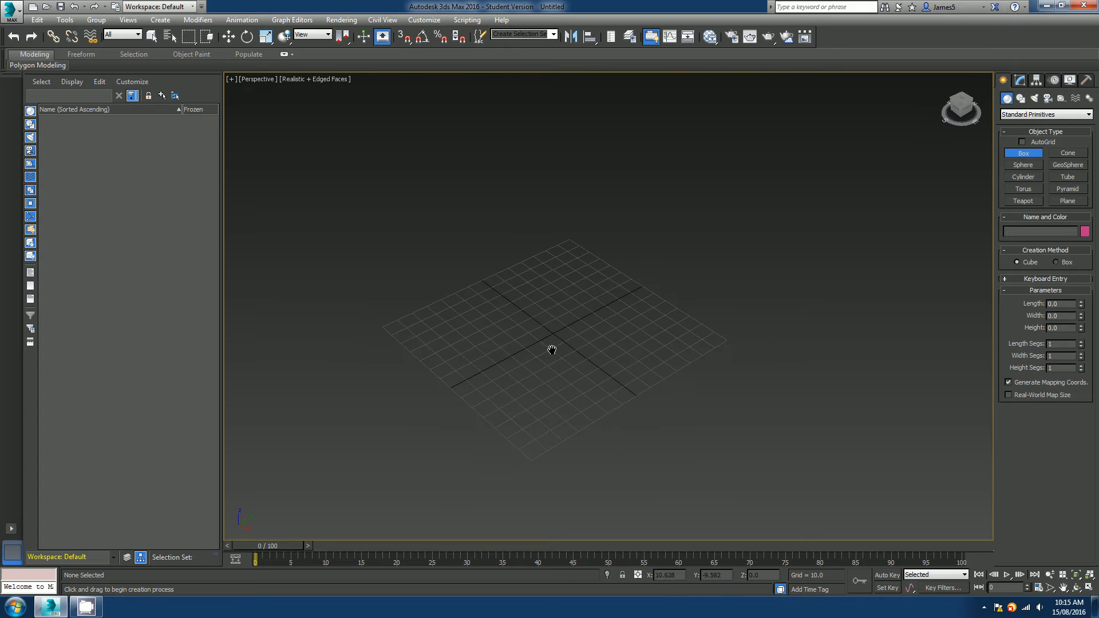
scroll(552, 350, "up", 5)
left_click_drag(550, 325, 476, 295)
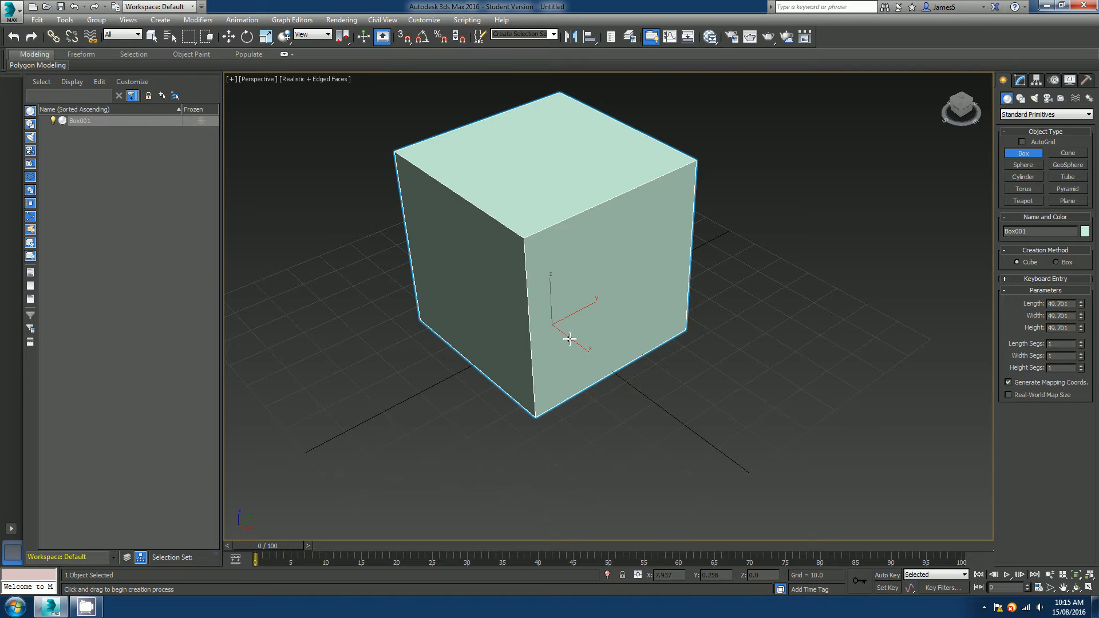
Delete the newly created cube.
key("w")
middle_click_drag(635, 289, 576, 325)
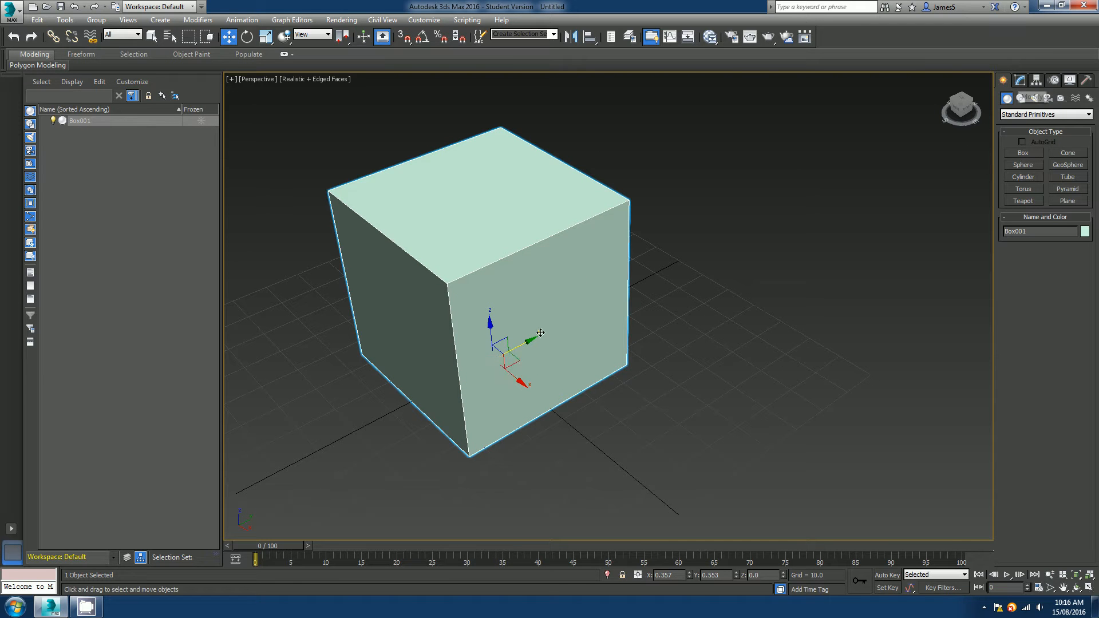
key("Delete")
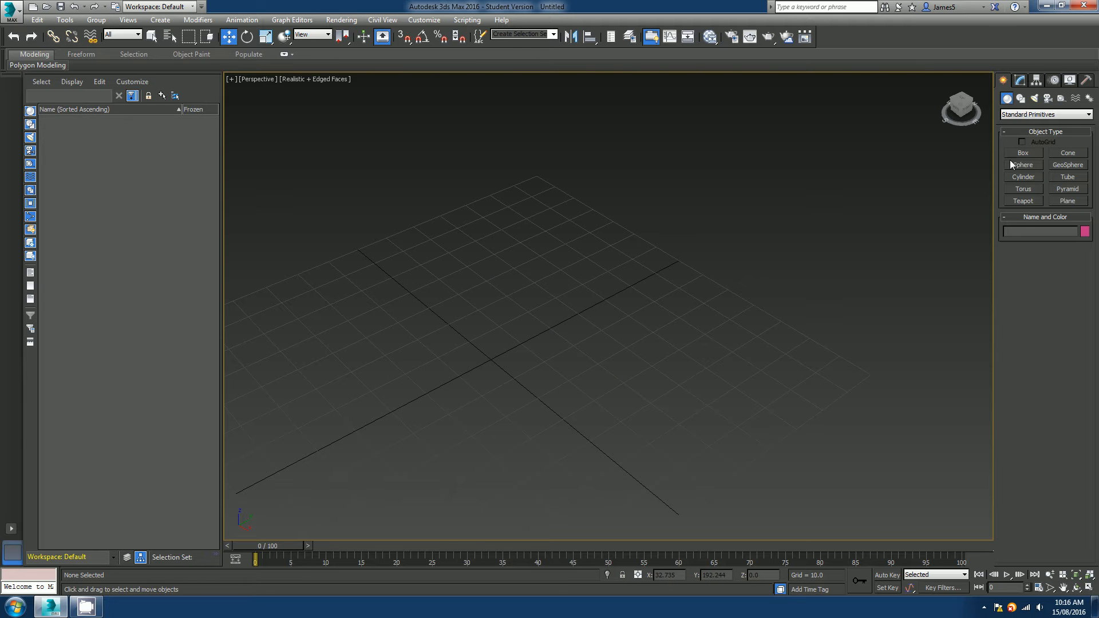
Create a box with the Box creation method, about 26 by 115 units at the base and 87 high.
left_click(1023, 153)
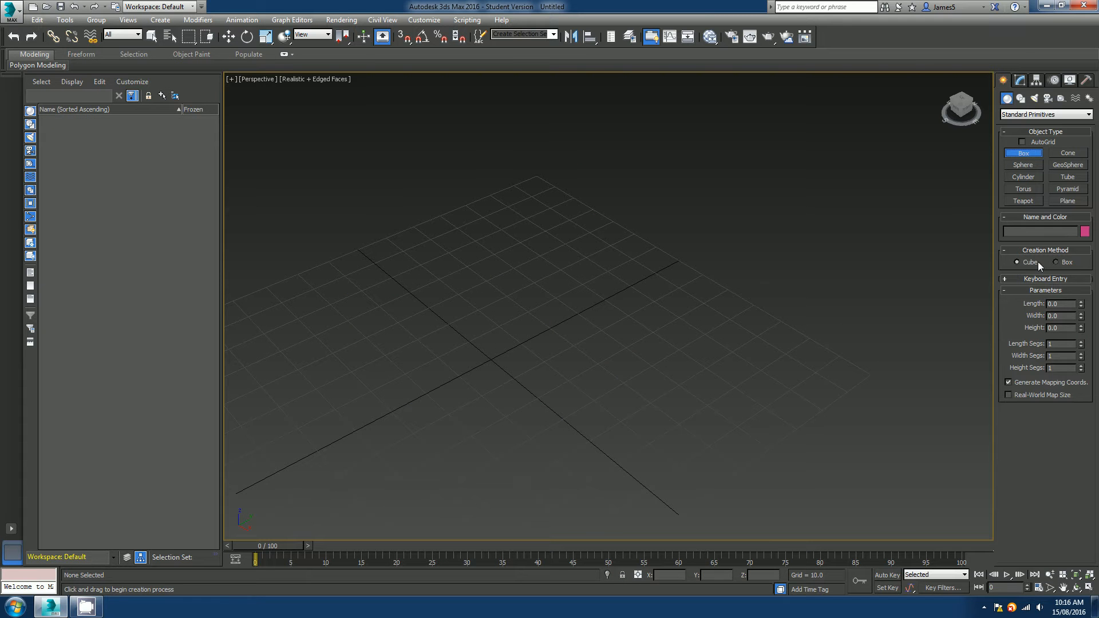
left_click(1056, 263)
middle_click_drag(478, 449, 569, 376)
scroll(594, 342, "down", 4)
middle_click_drag(596, 339, 563, 339)
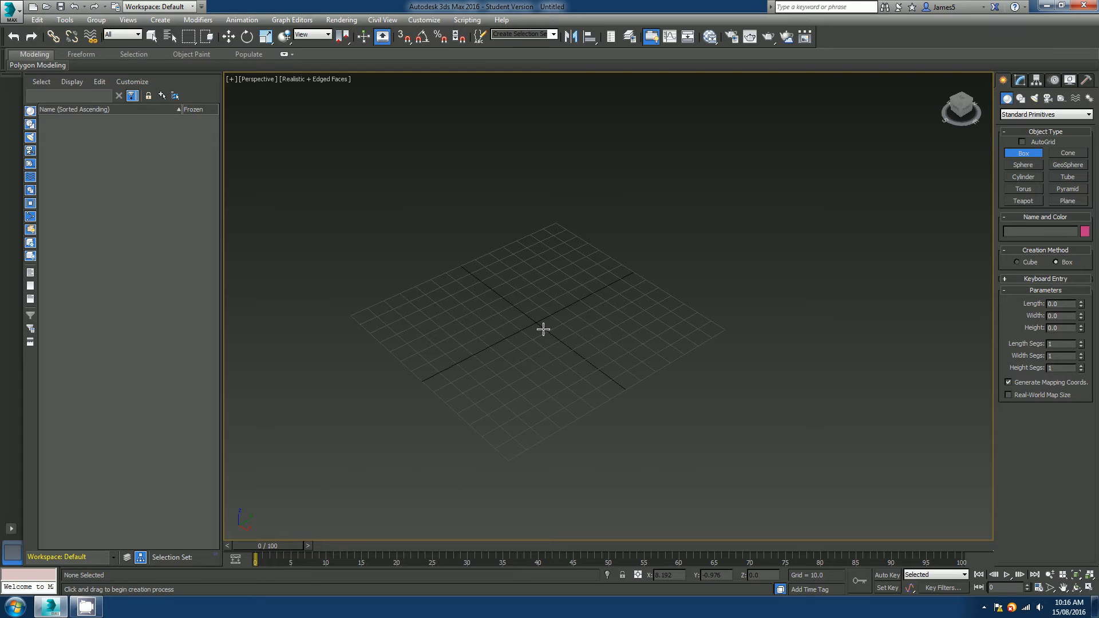
left_click_drag(538, 321, 535, 320)
left_click_drag(534, 321, 382, 249)
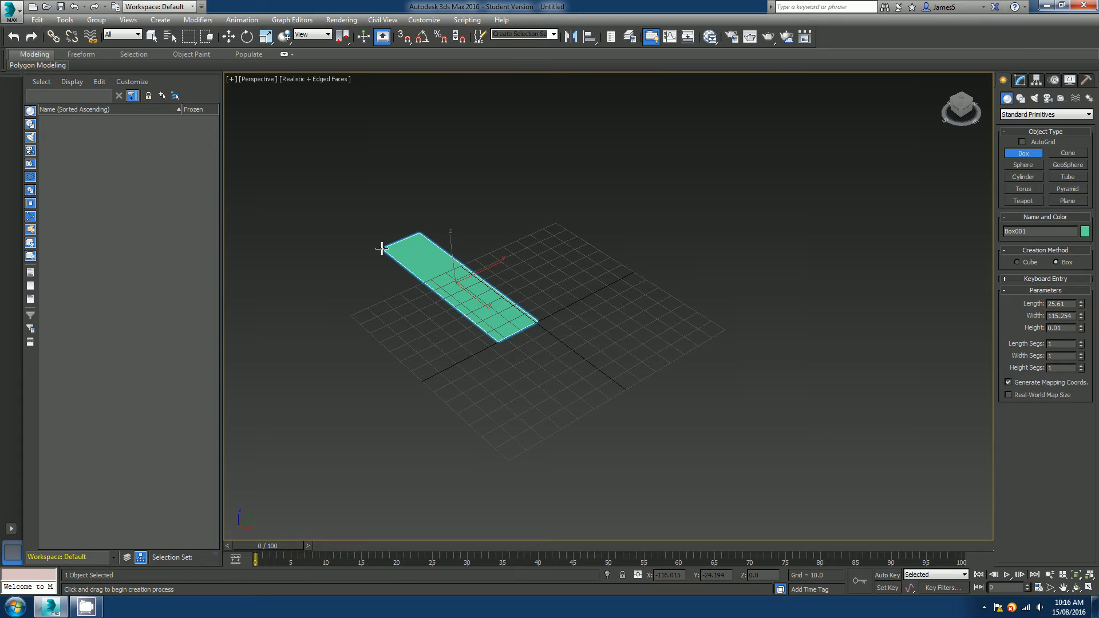
left_click_drag(382, 249, 381, 248)
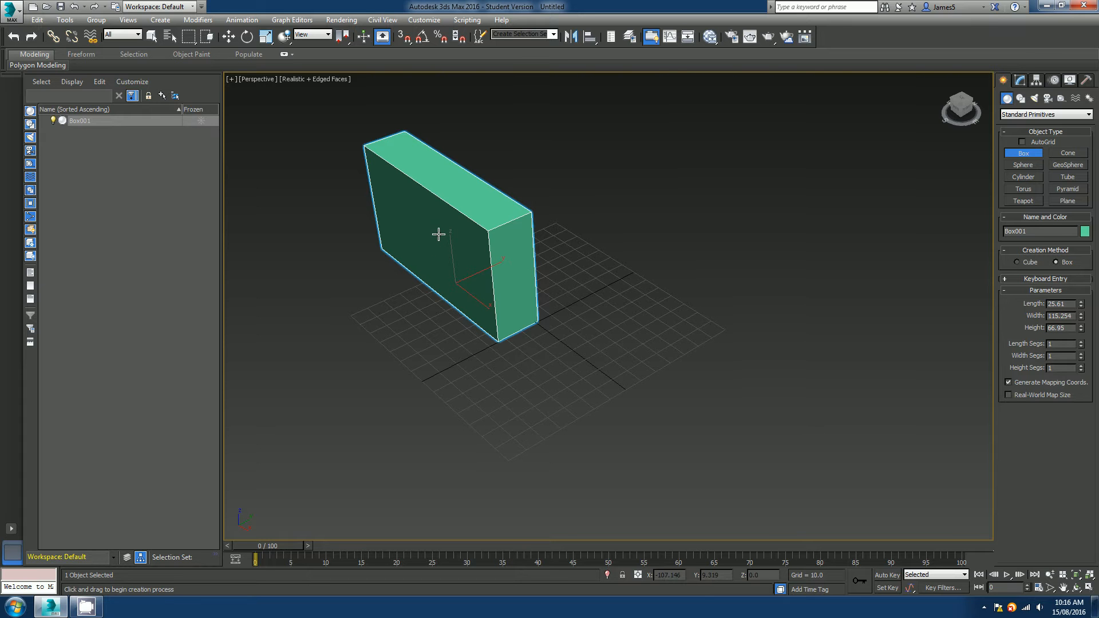
Open the box's parameters and set its length to 10.
key("w")
scroll(446, 224, "down", 2)
scroll(510, 266, "up", 5)
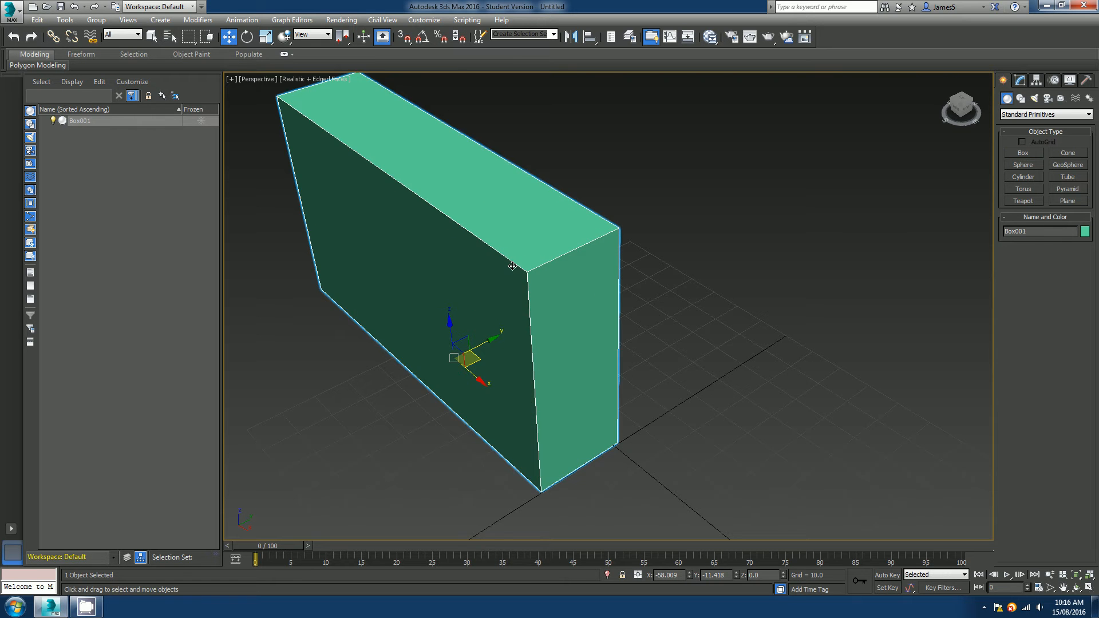
scroll(513, 267, "down", 5)
scroll(506, 288, "up", 5)
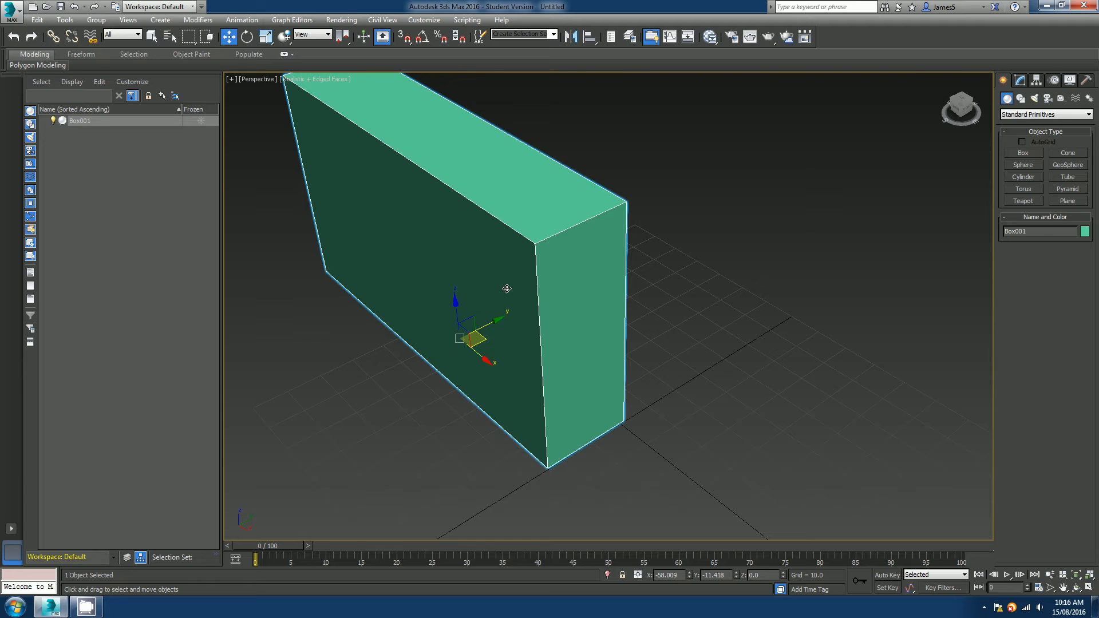
scroll(520, 296, "down", 2)
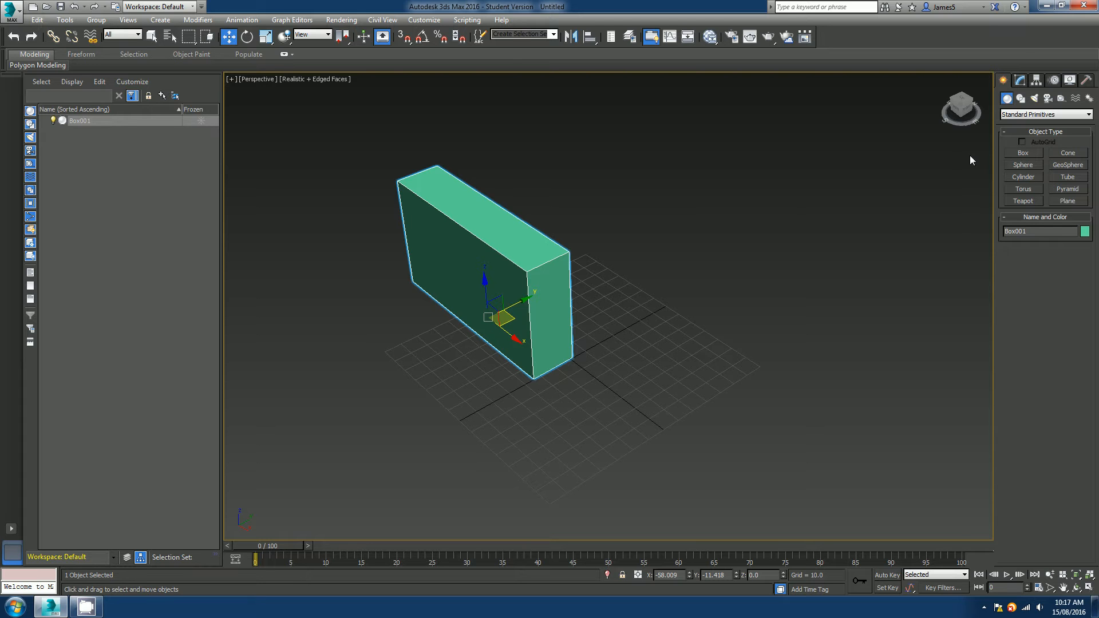
left_click(1021, 81)
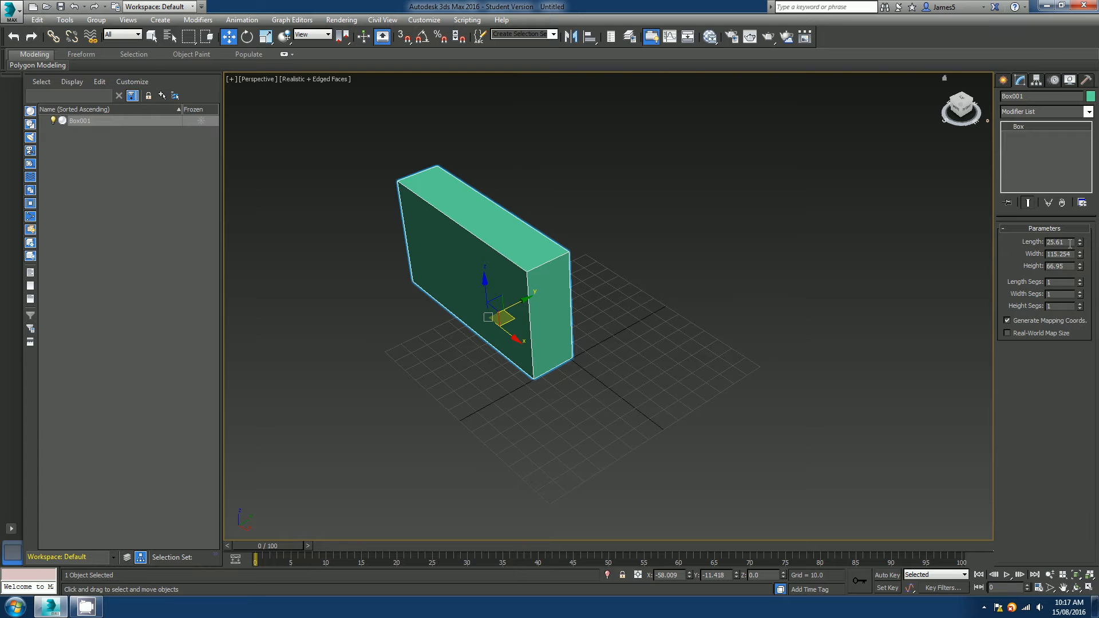
left_click_drag(1070, 243, 1039, 239)
type("10")
key("Return")
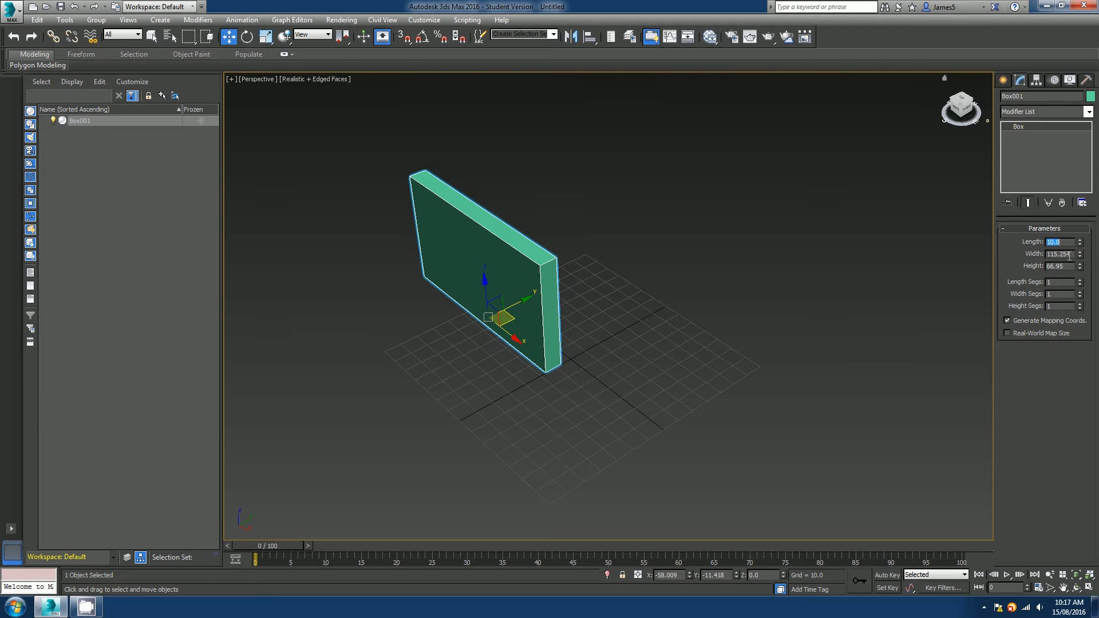
Set the box's width to 20 and its height to 50.
left_click_drag(1069, 256, 1034, 267)
type("20")
key("Return")
type("50")
key("Return")
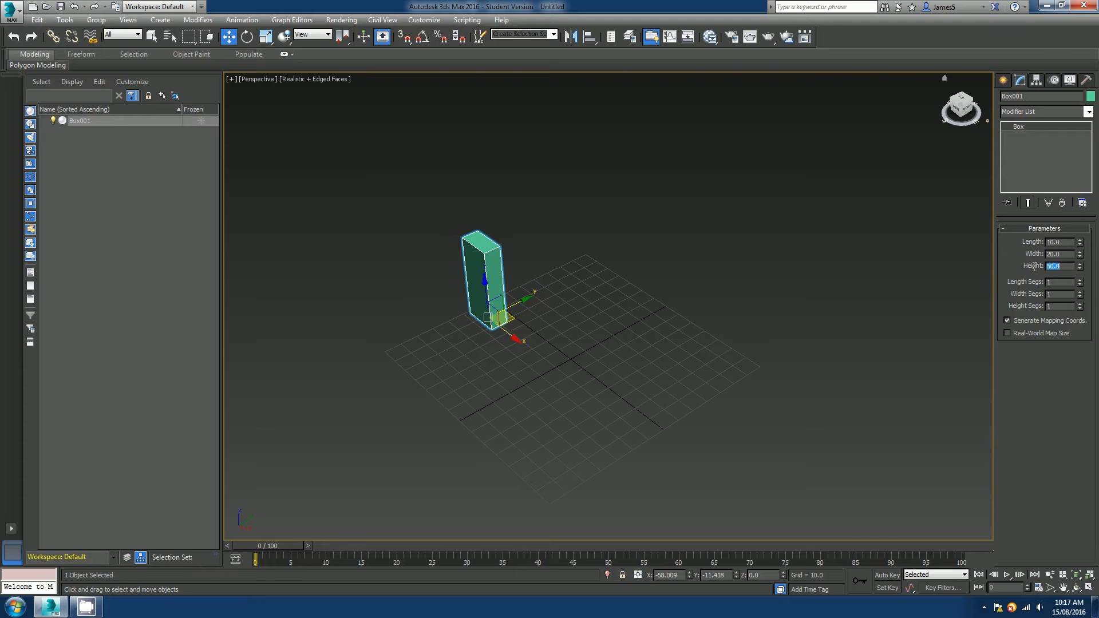
Set the box's length and width to 50 so it becomes a 50-unit cube.
scroll(482, 281, "up", 3)
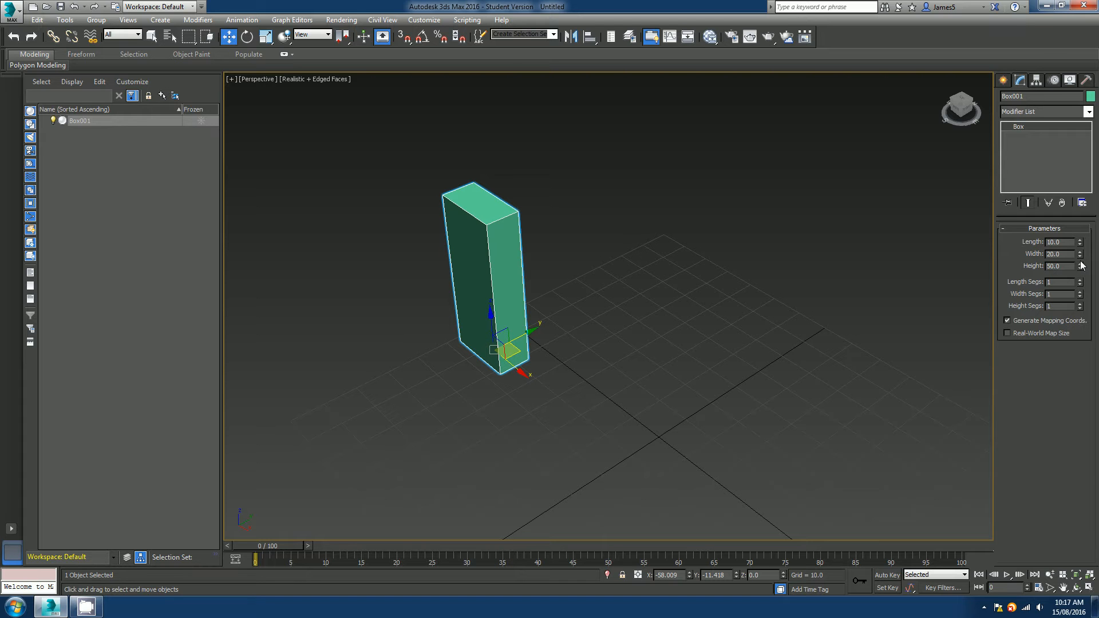
left_click_drag(1070, 242, 1038, 239)
type("50")
key("Return")
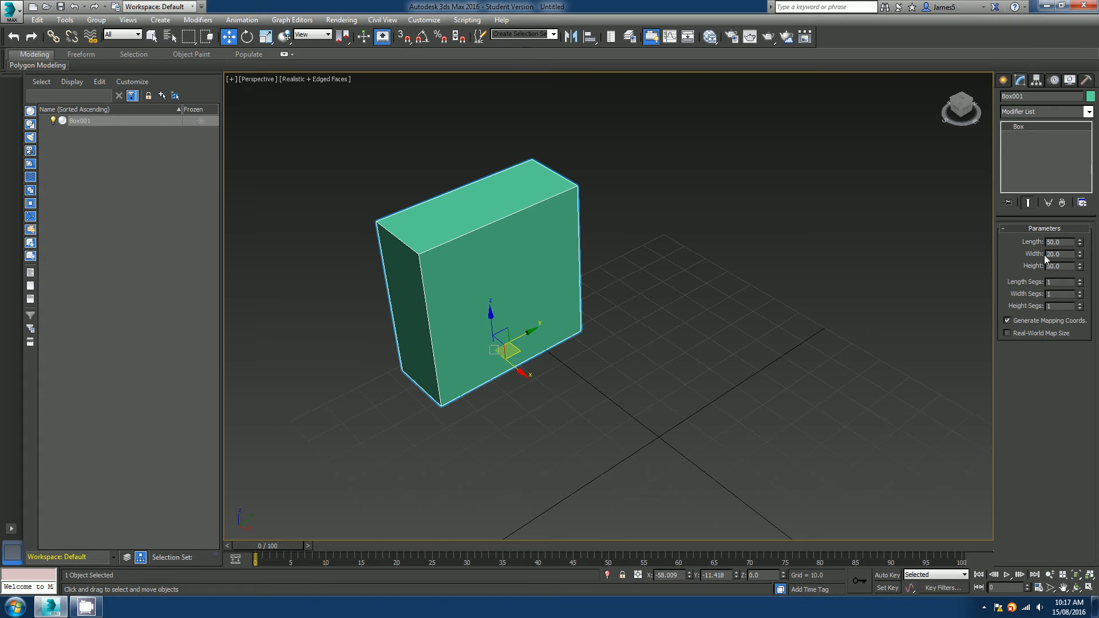
left_click_drag(1072, 254, 1034, 271)
type("5050")
key("Return")
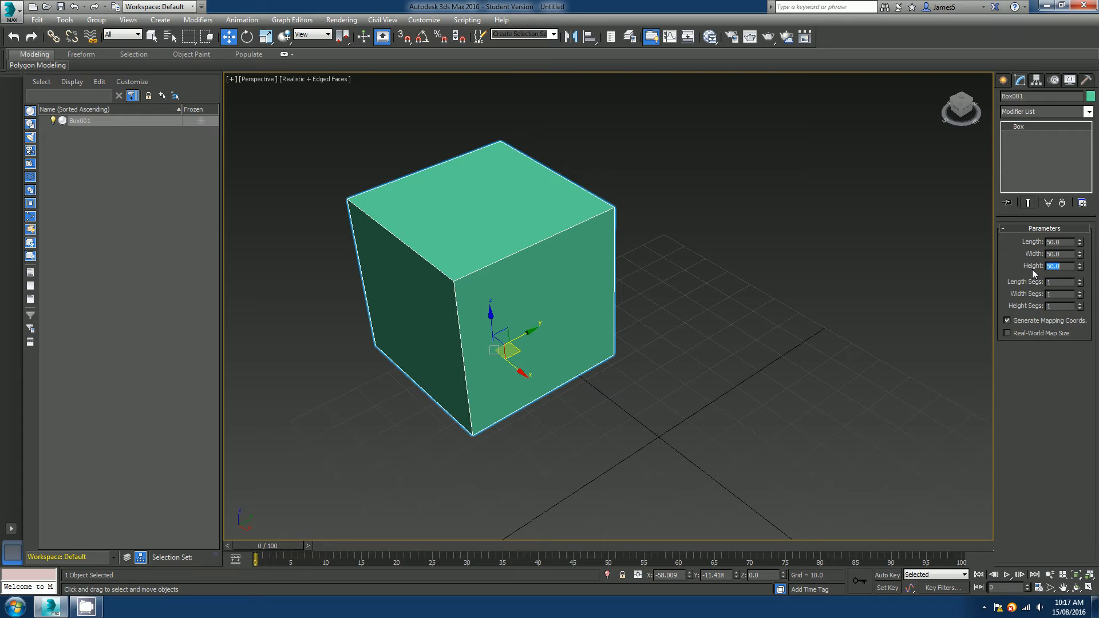
Increase the cube's length segments to 5.
mouse_move(581, 322)
middle_mouse_down("alt")
mouse_move(702, 263)
mouse_move(602, 319)
middle_mouse_up("alt")
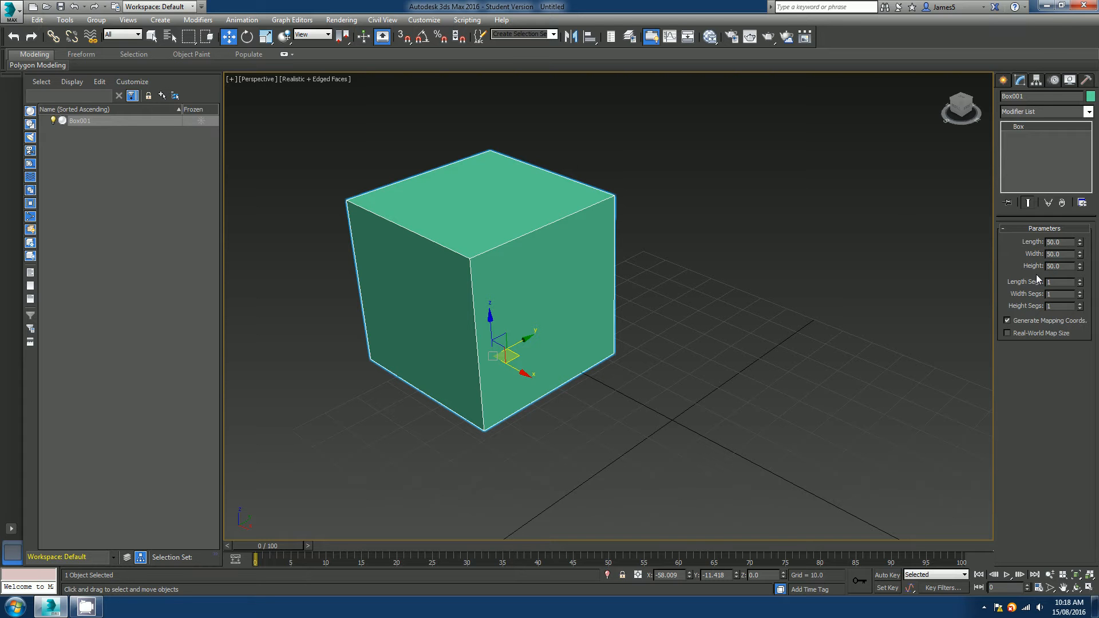
left_click(1007, 320)
left_click(1080, 281)
left_click(1080, 280)
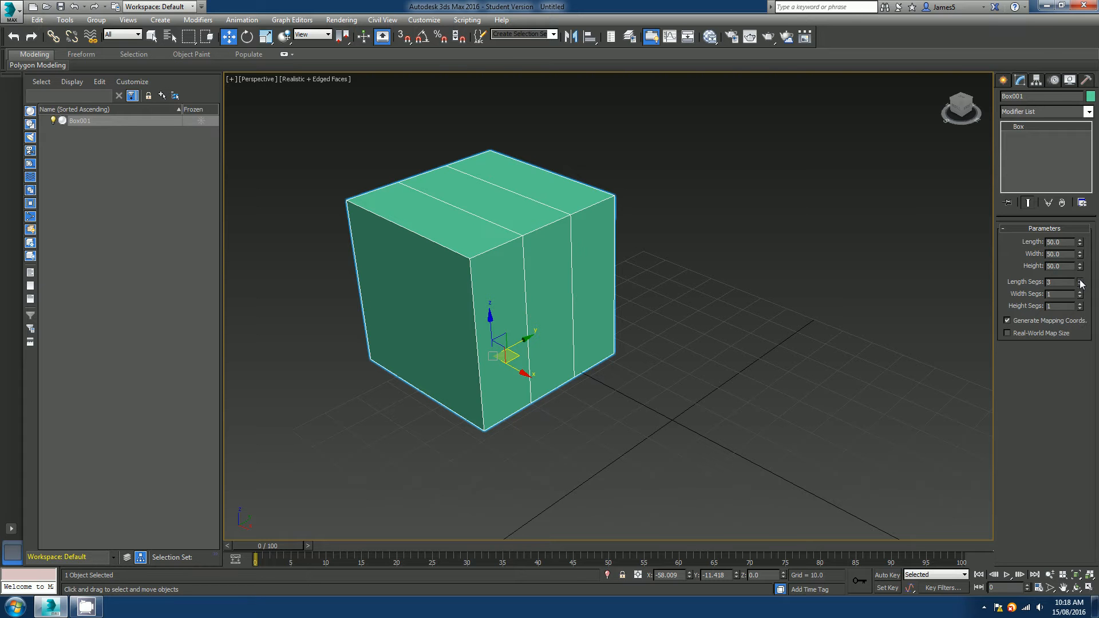
left_click(1081, 281)
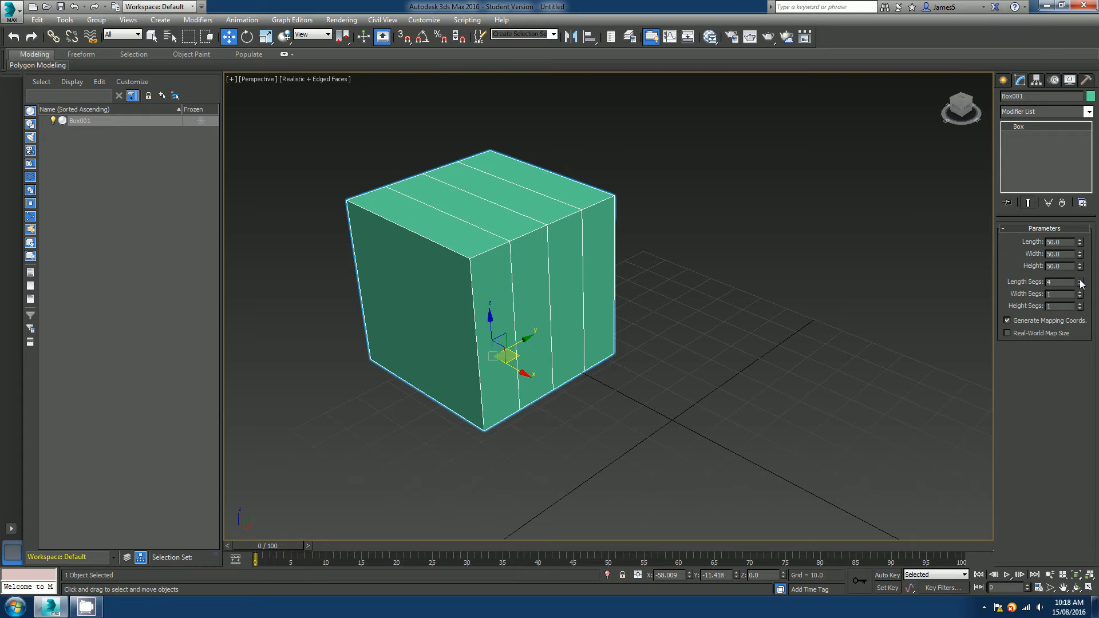
left_click(1081, 280)
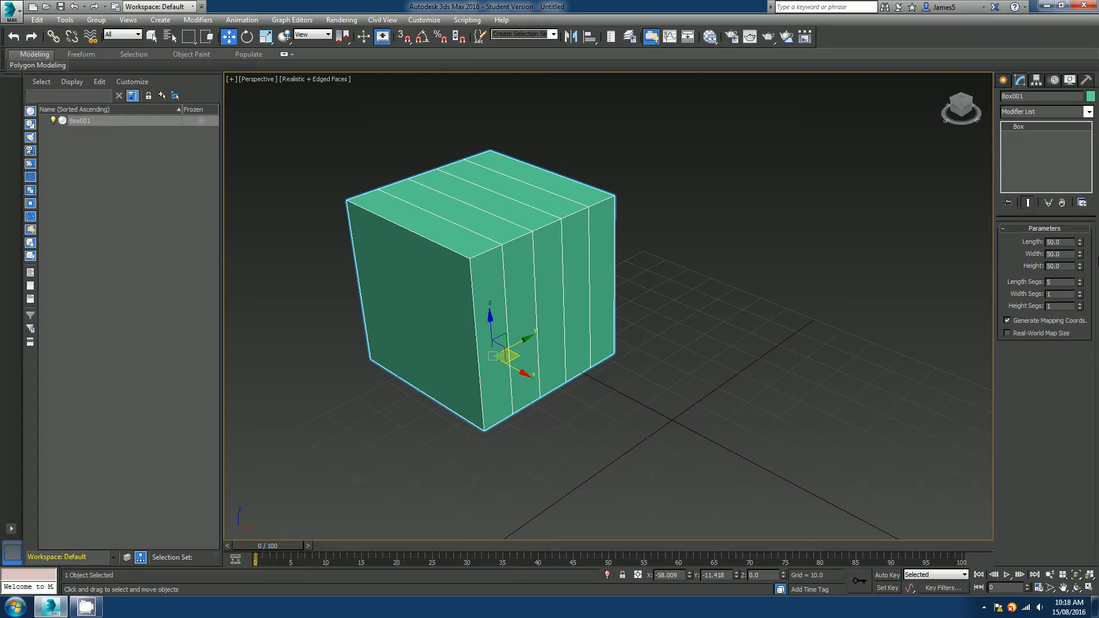
Increase the cube's width and height segments to 5 each.
left_click(1080, 293)
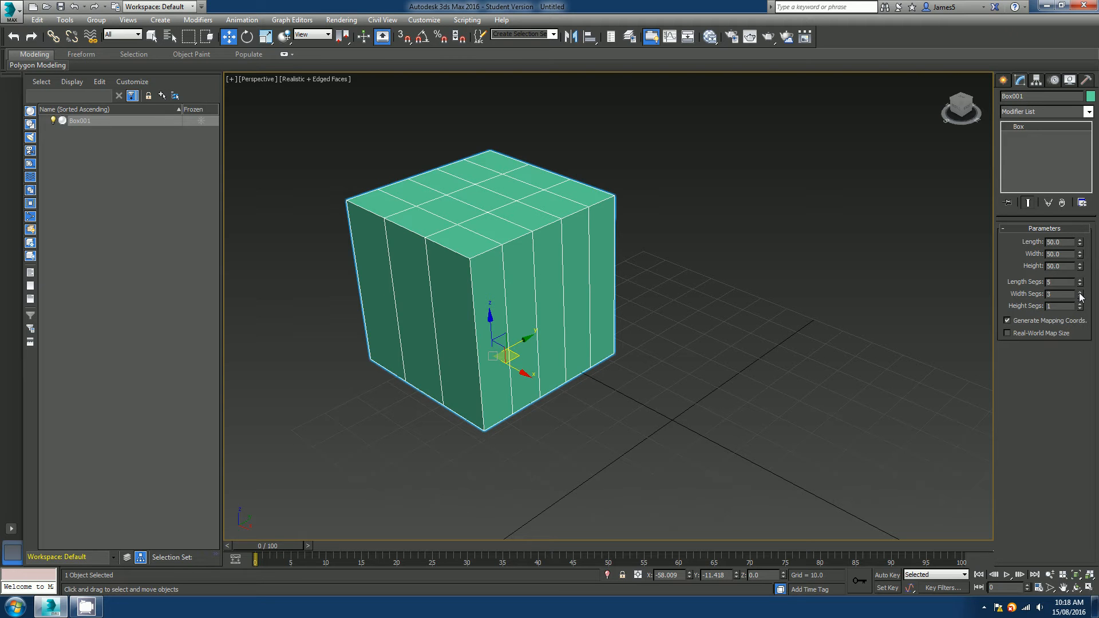
left_click(1080, 292)
left_click(1080, 293)
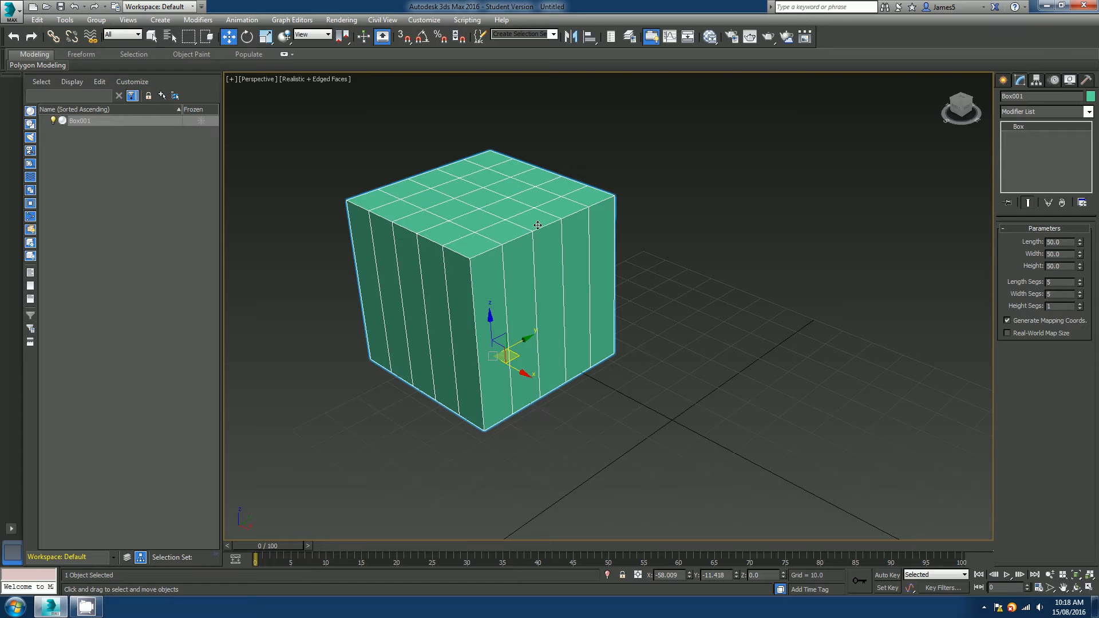
left_click(1080, 304)
left_click(1081, 306)
left_click(1081, 307)
Reset the cube's length, width and height segments to 1.
middle_click_drag(546, 355, 628, 354, "alt")
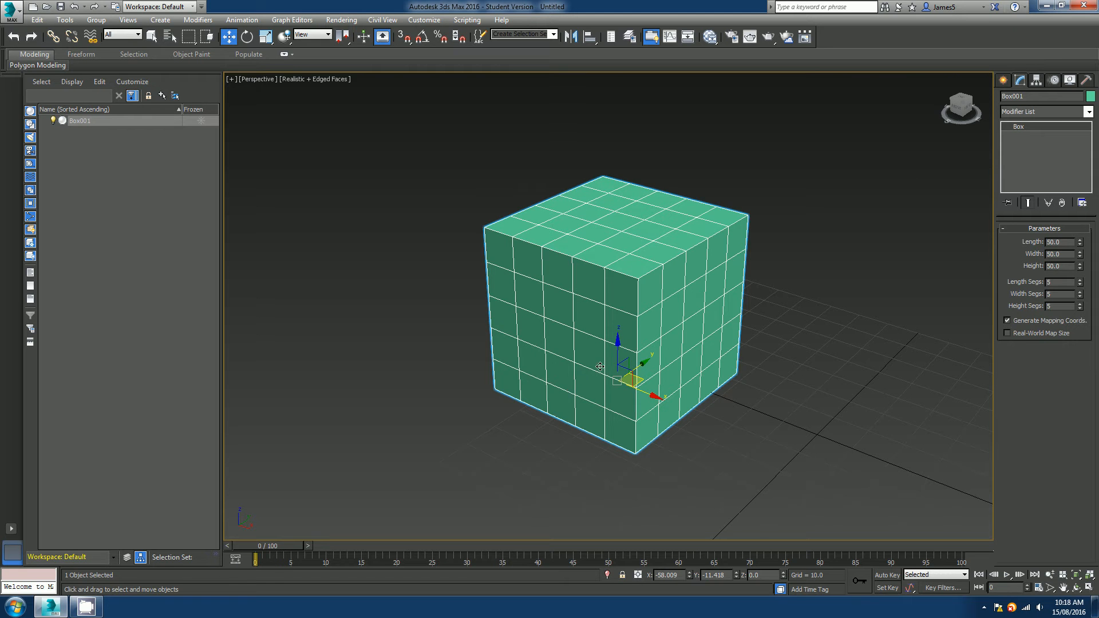
middle_click_drag(600, 367, 974, 306, "alt")
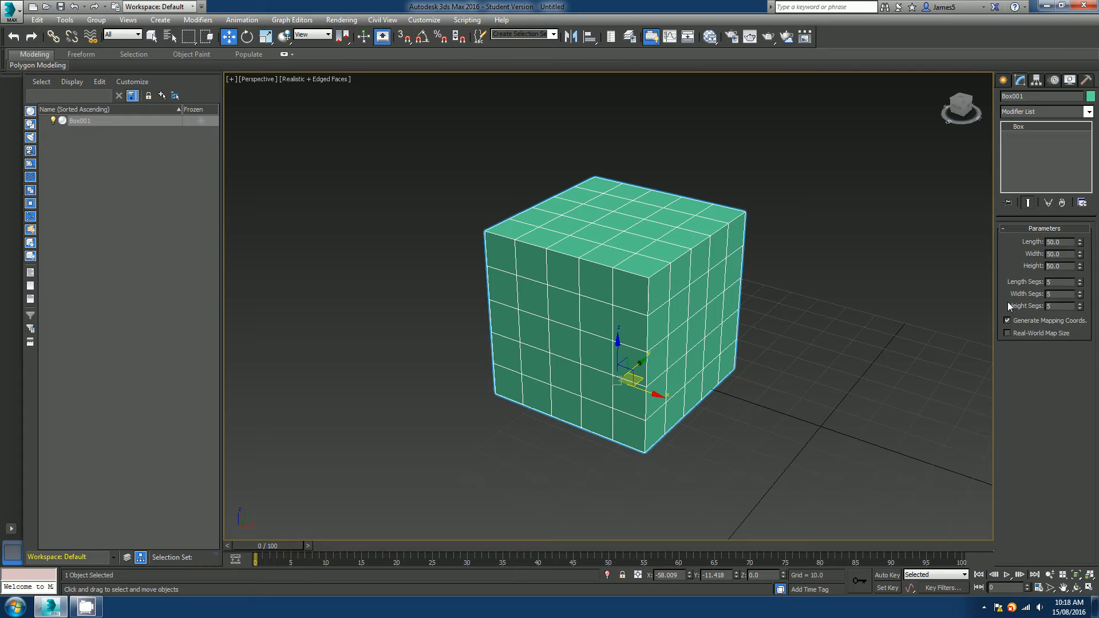
right_click(1081, 283)
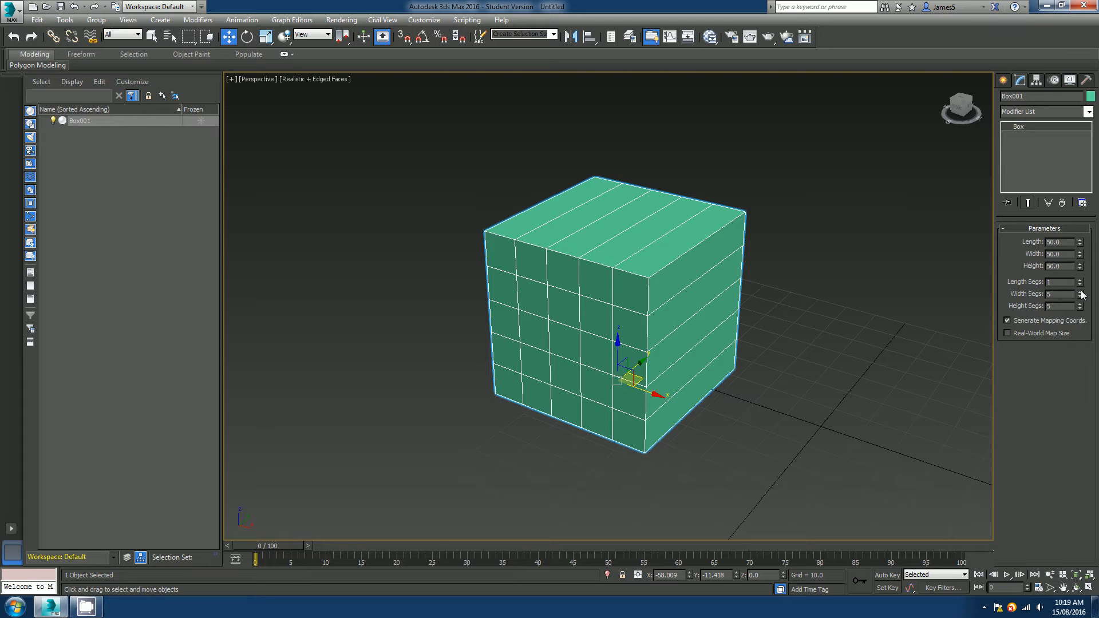
right_click(1081, 295)
right_click(1080, 306)
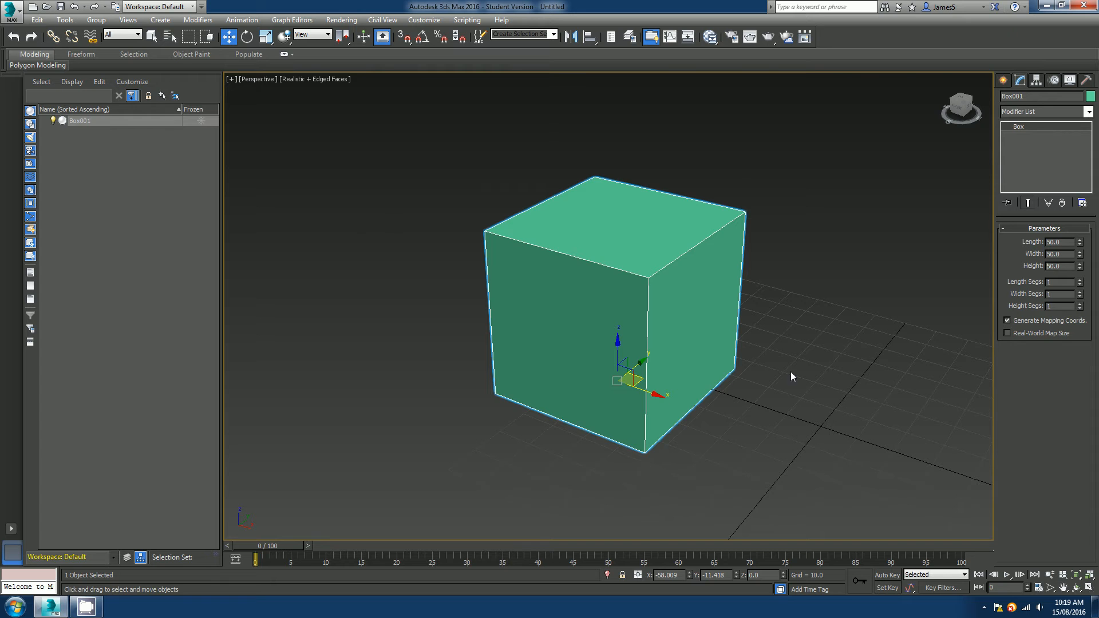
Delete the cube from the scene.
middle_click_drag(792, 372, 579, 410)
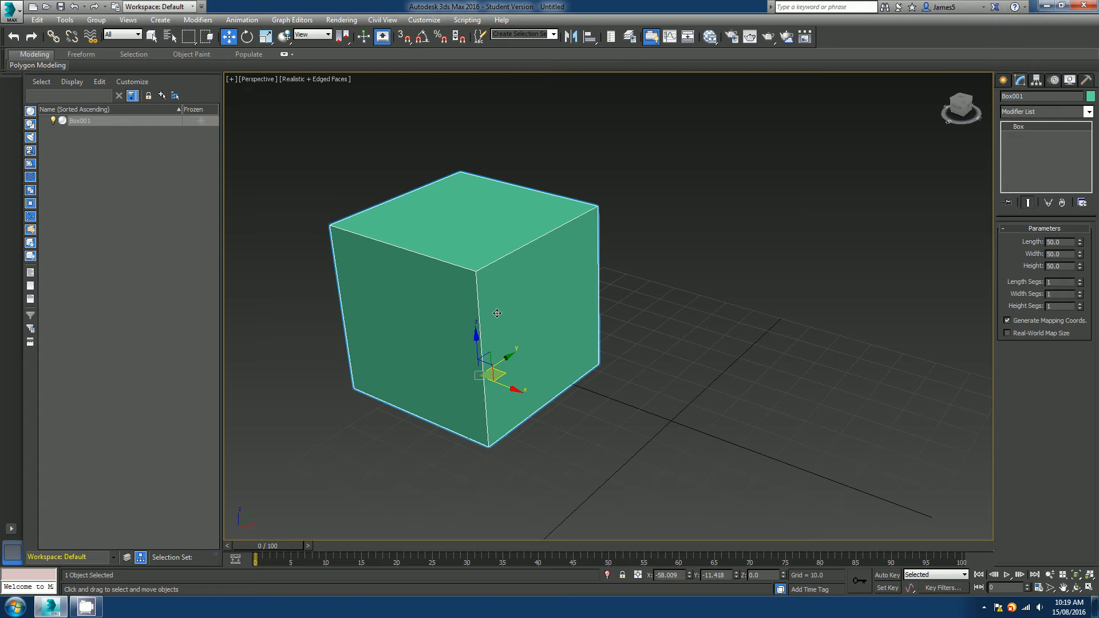
key("Delete")
Create a sphere about 43 units in radius at the grid centre with the Sphere tool.
left_click(1004, 80)
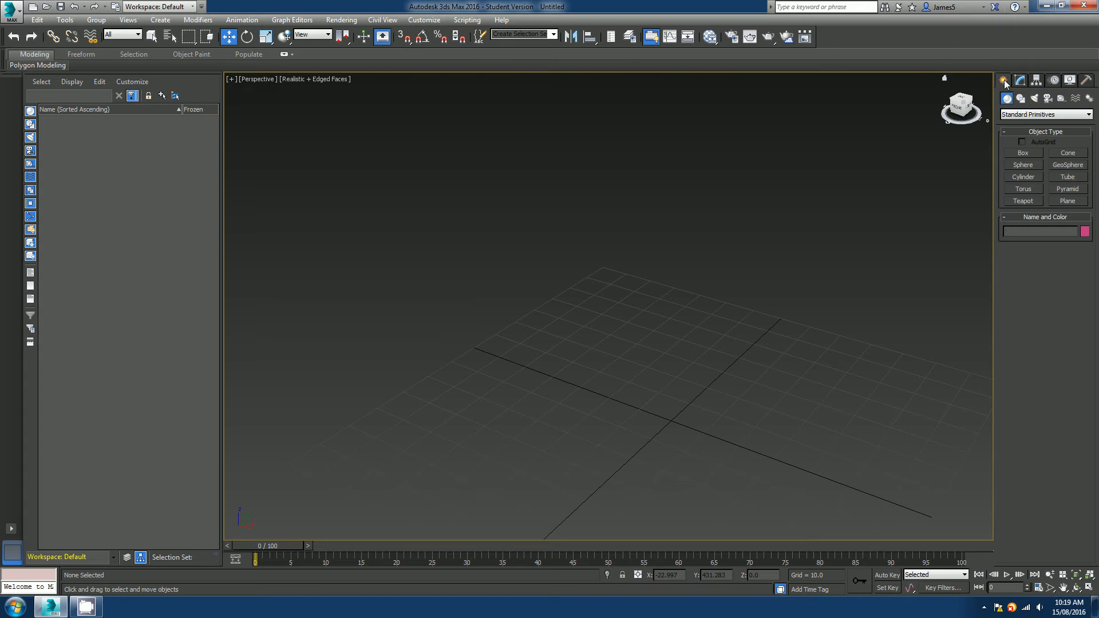
left_click(1023, 165)
left_click_drag(672, 420, 656, 339)
key("w")
middle_click_drag(655, 339, 575, 232)
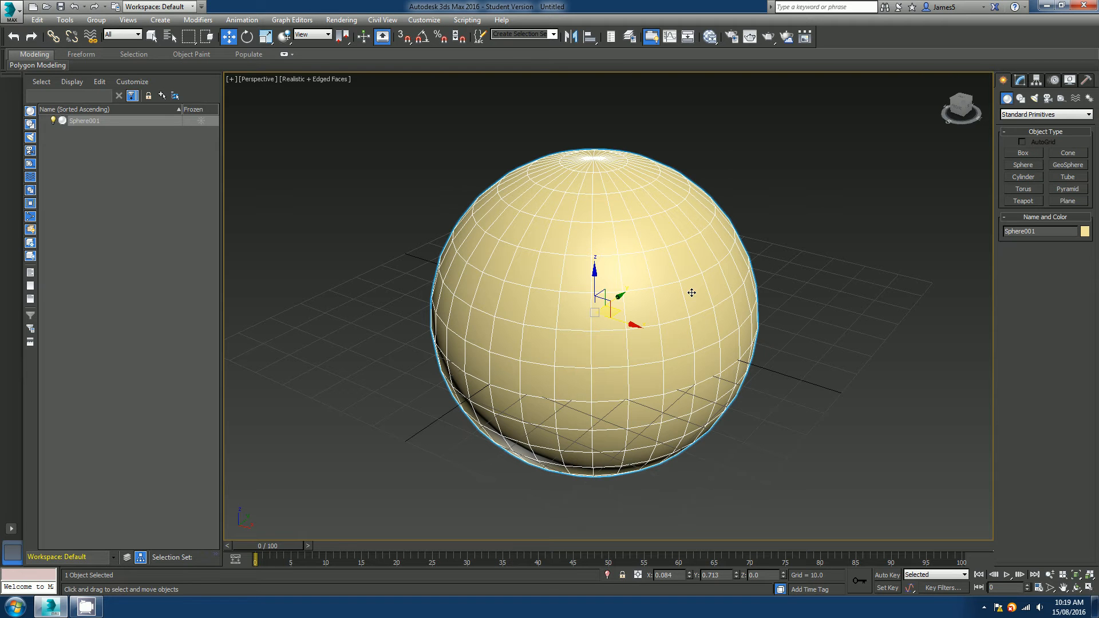
Open the sphere's parameters and set its radius to 20.
left_click(1020, 80)
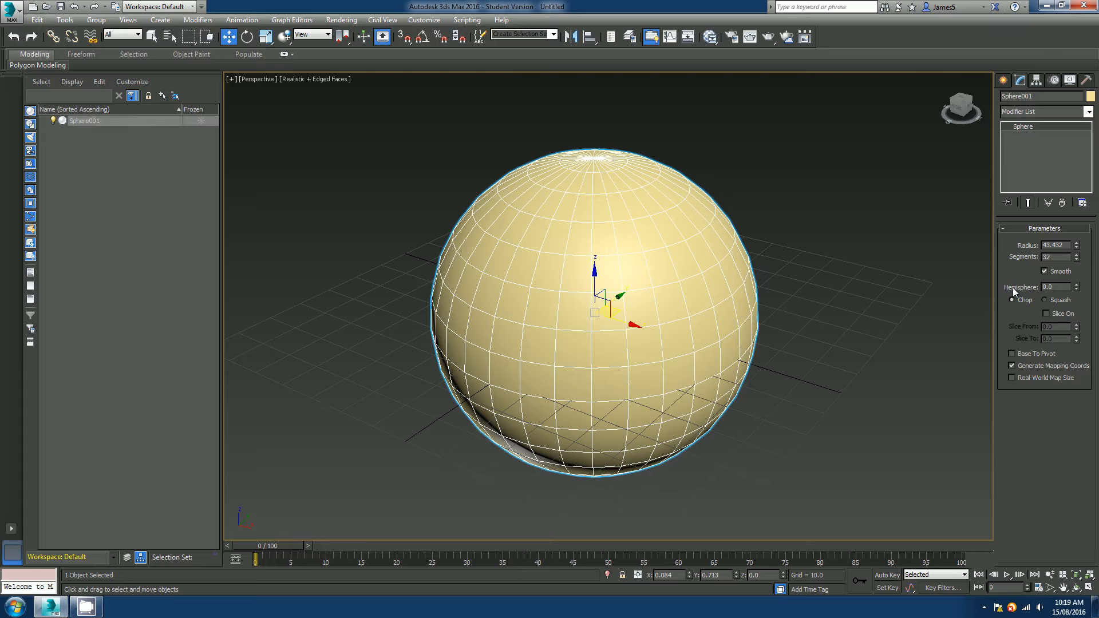
double_click(1042, 244)
type("20")
key("Return")
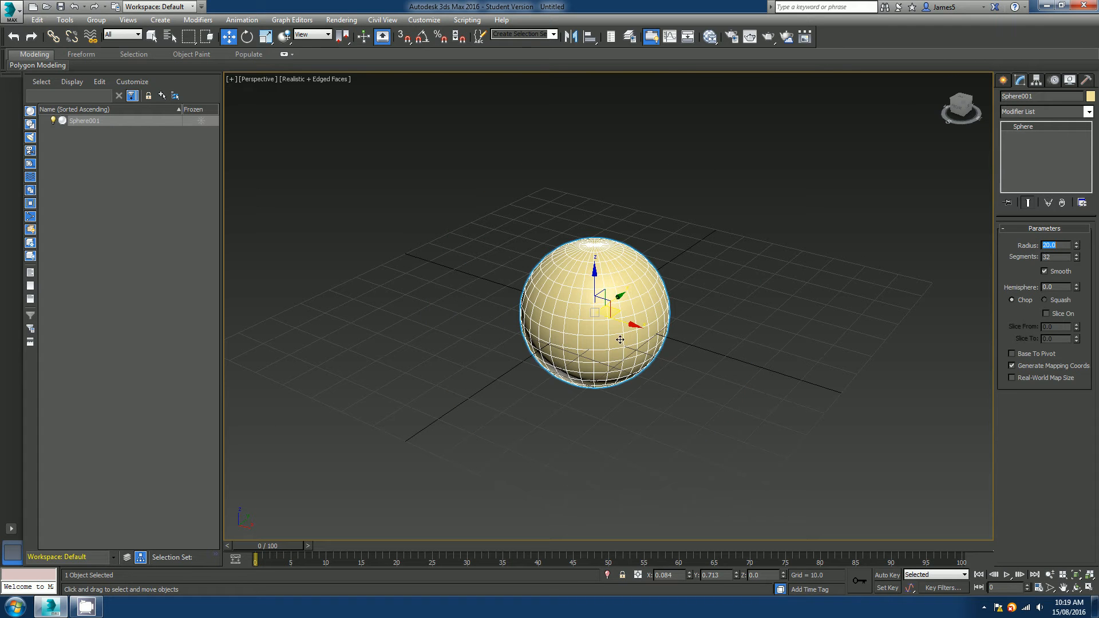
Change the sphere's radius to 100 and then back to 20.
scroll(620, 340, "up", 5)
middle_click_drag(613, 316, 589, 349)
scroll(590, 349, "down", 5)
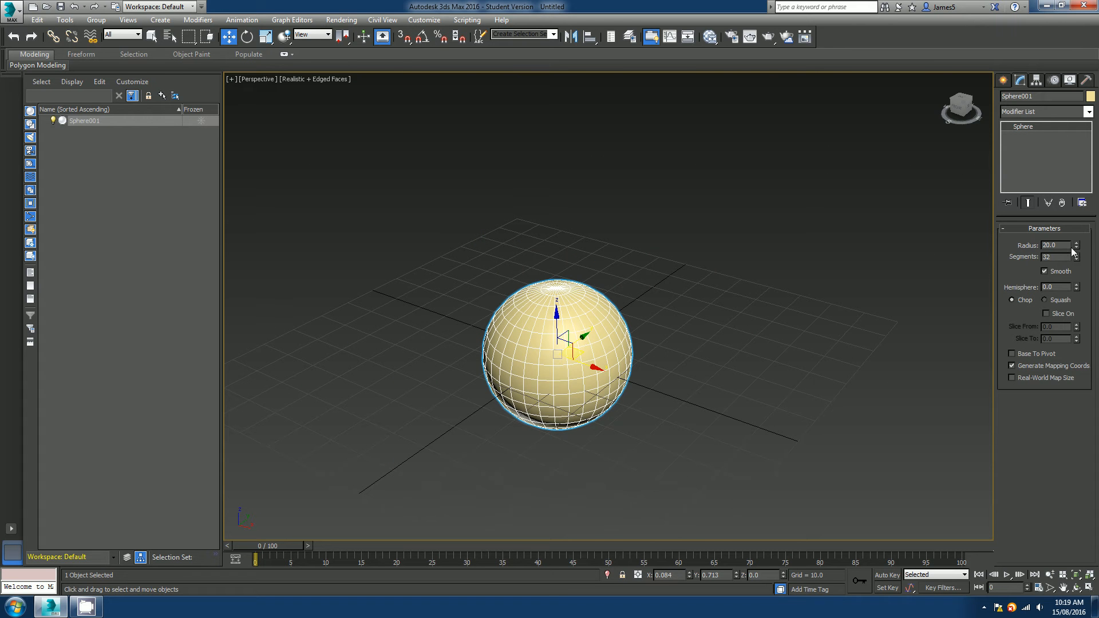
left_click_drag(1066, 245, 1036, 245)
type("10")
key("Return")
scroll(736, 321, "down", 5)
scroll(690, 348, "up", 3)
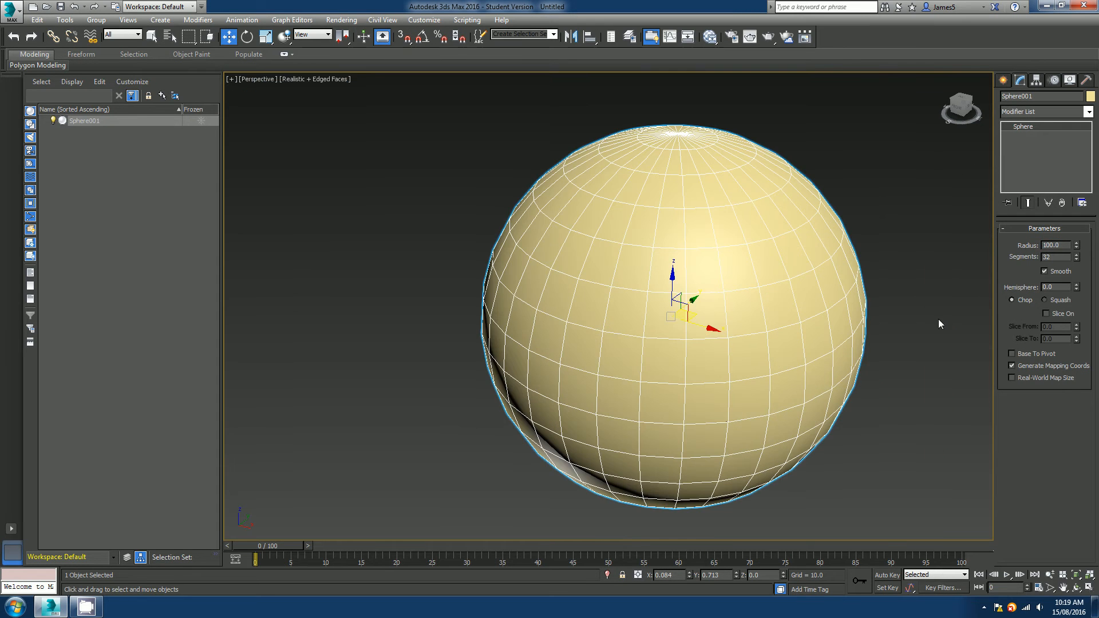
left_click_drag(1068, 244, 1017, 246)
type("20")
key("Return")
Set the sphere's segments to 20.
scroll(679, 332, "up", 5)
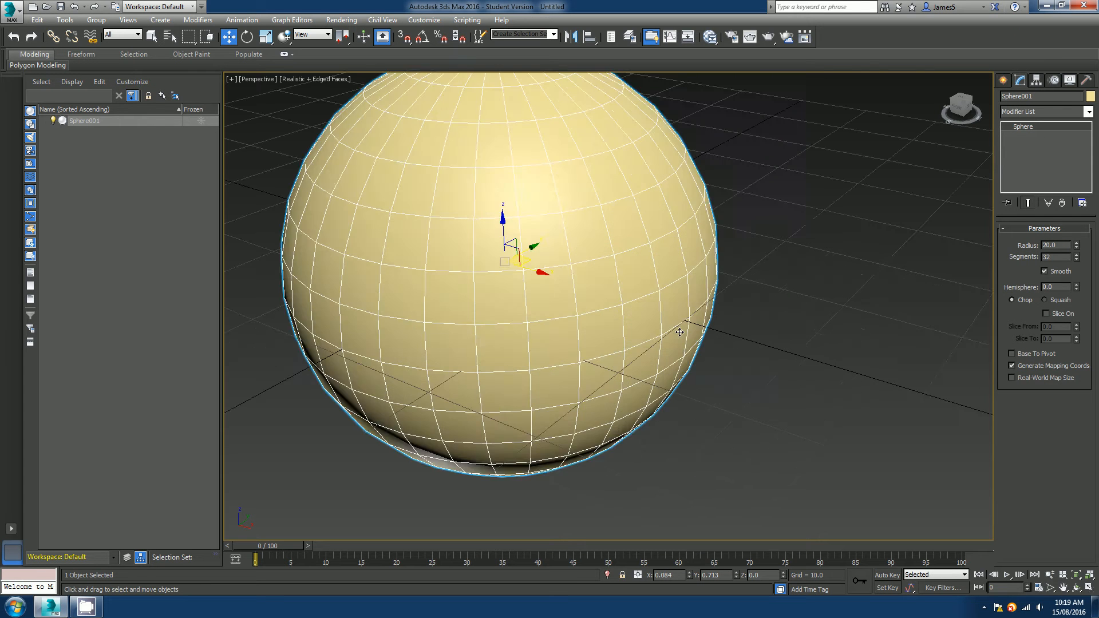
scroll(680, 332, "down", 5)
key("z")
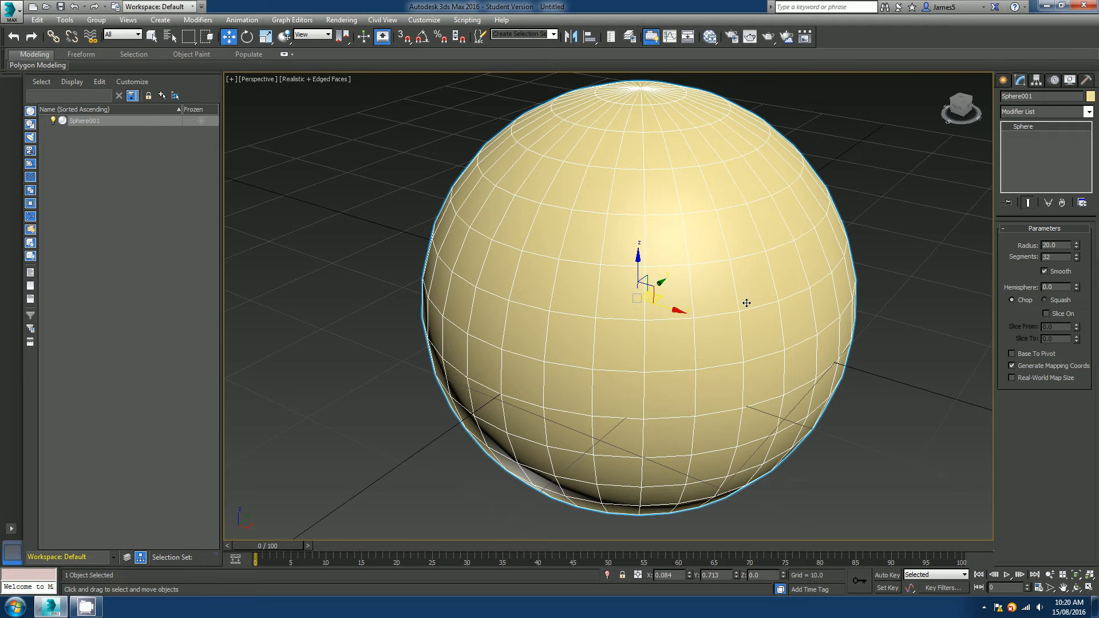
double_click(1056, 257)
type("20")
key("Return")
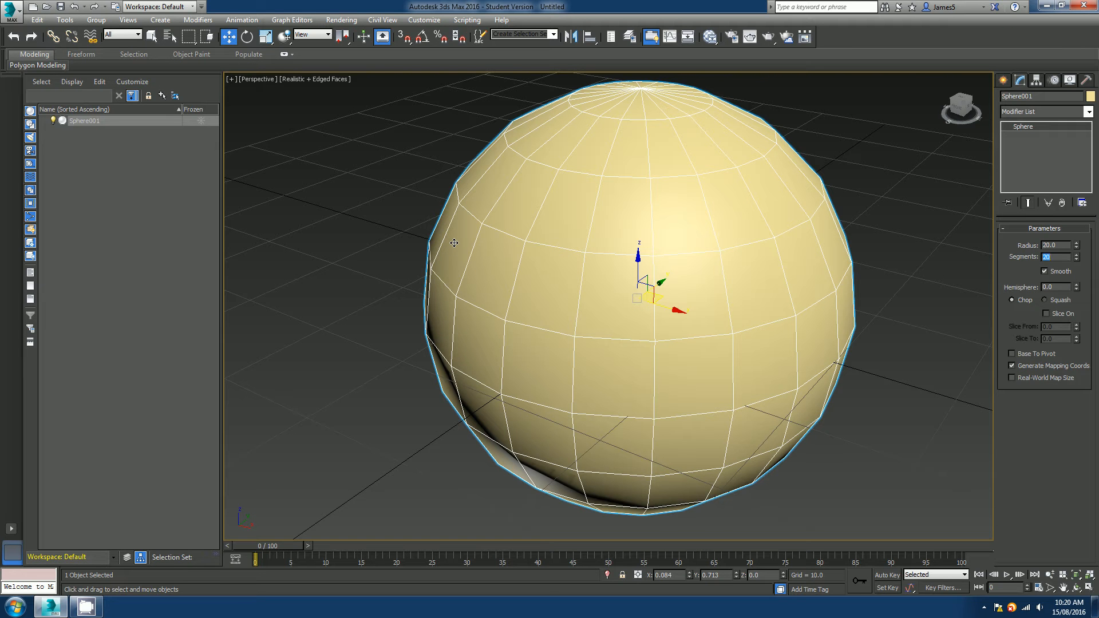
Reselect the sphere and set its segments to 10.
scroll(518, 270, "down", 5)
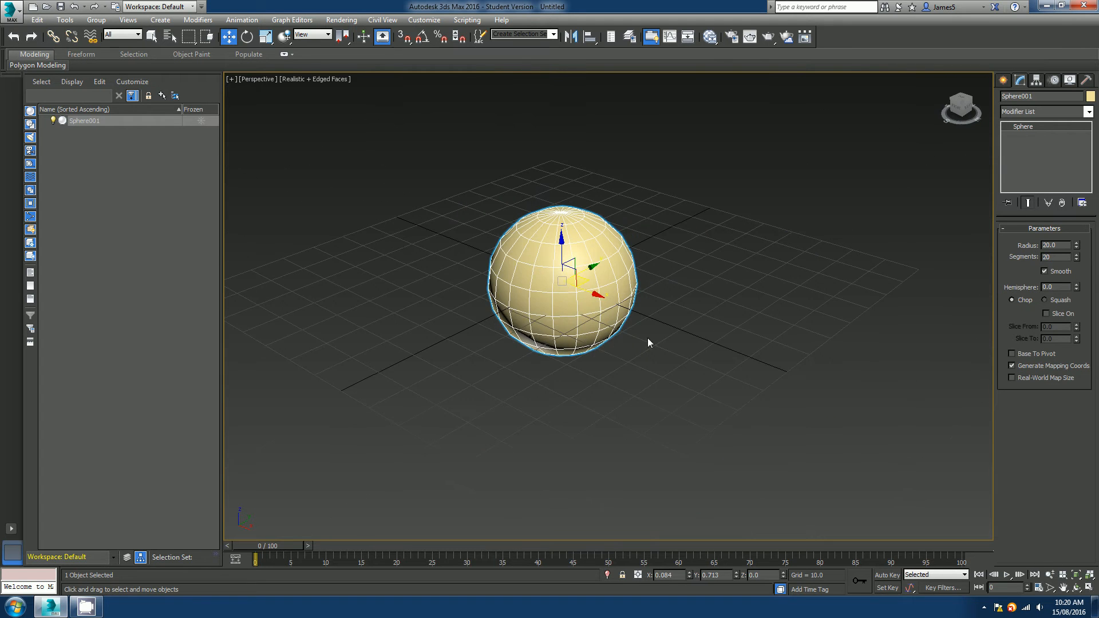
left_click(683, 345)
scroll(654, 326, "up", 10)
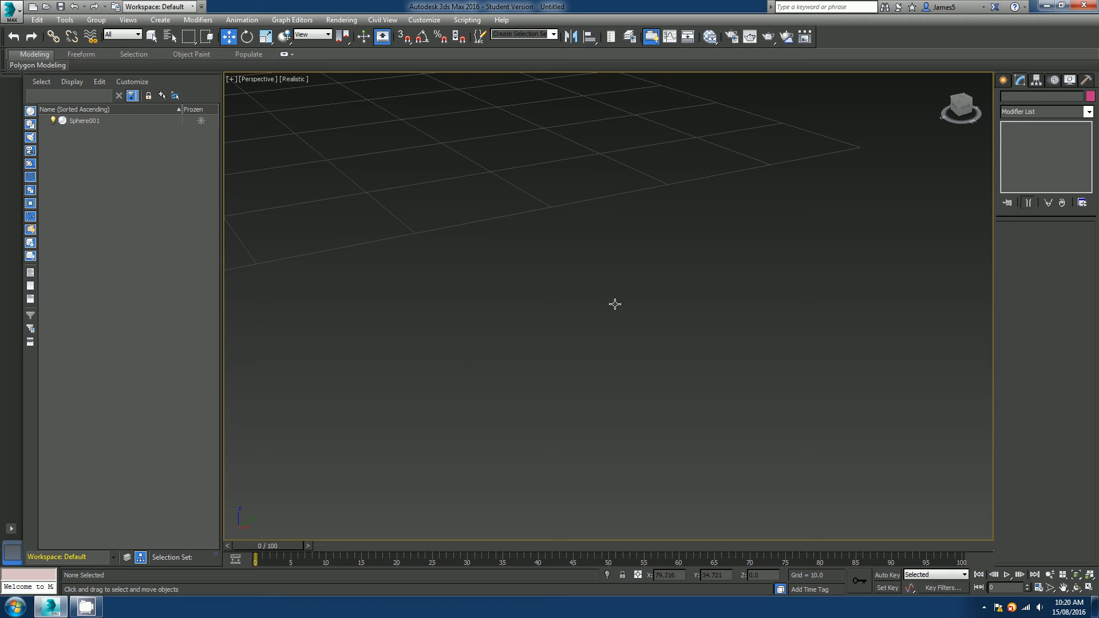
middle_click_drag(615, 305, 572, 315)
scroll(630, 335, "down", 8)
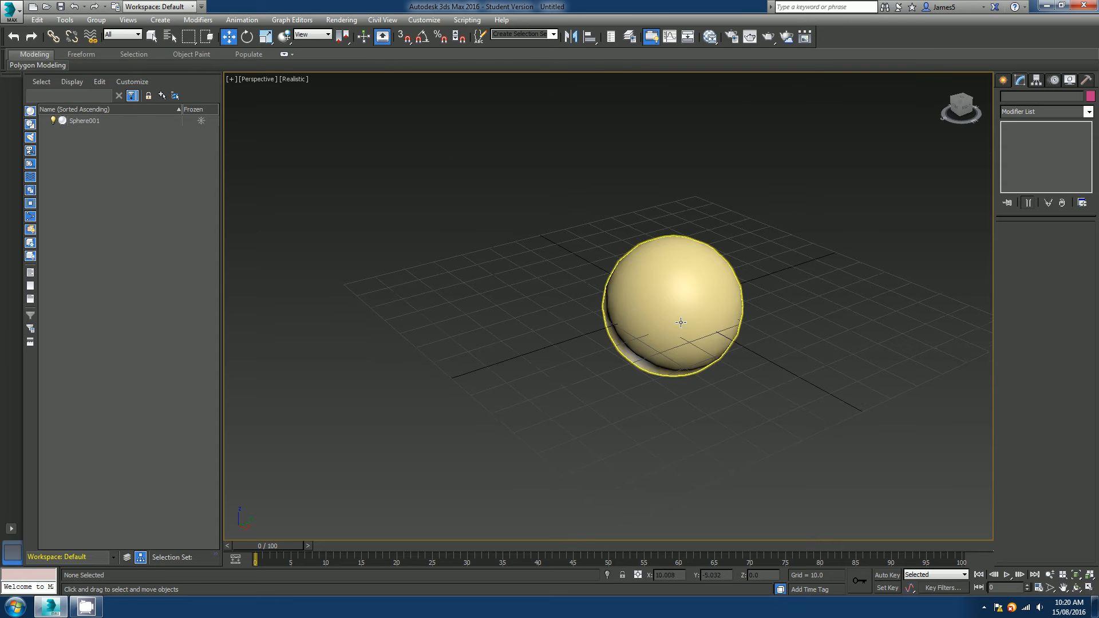
scroll(670, 301, "up", 2)
scroll(671, 302, "up", 2)
middle_click_drag(715, 332, 657, 339)
left_click(633, 294)
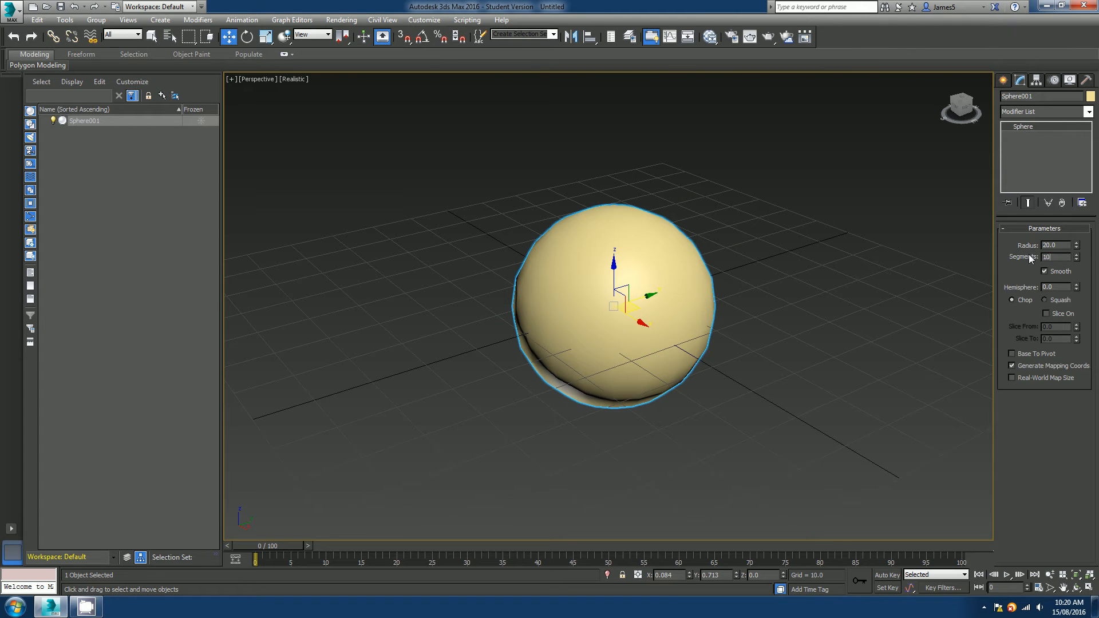
key("Return")
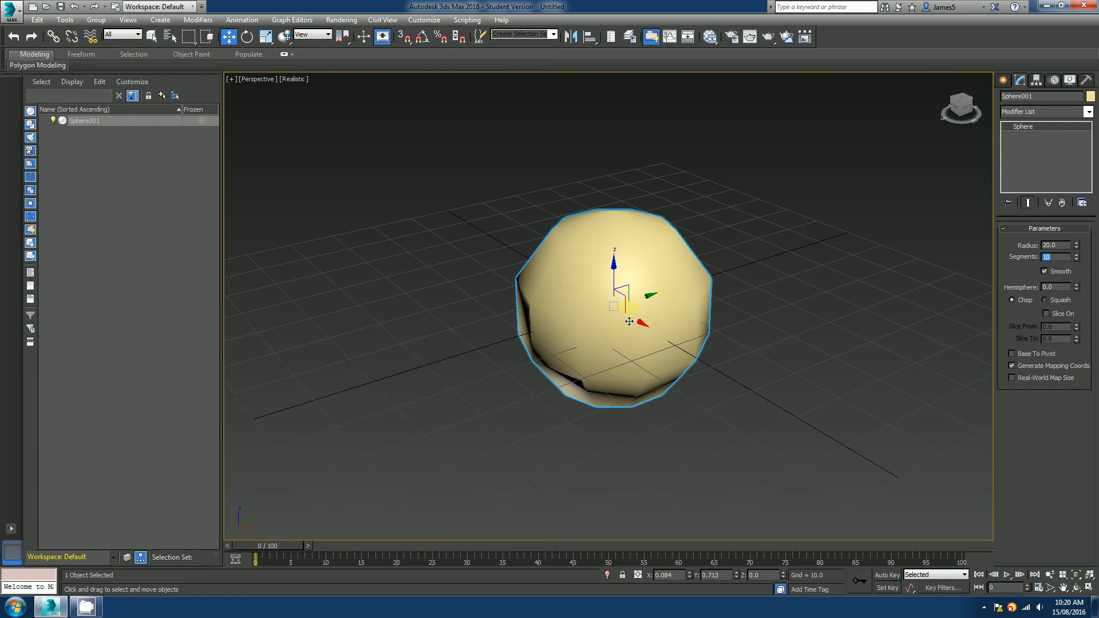
Turn on edged faces display in the perspective viewport.
key("F4")
mouse_move(678, 335)
middle_mouse_down("alt")
mouse_move(677, 357)
mouse_move(678, 341)
middle_mouse_up("alt")
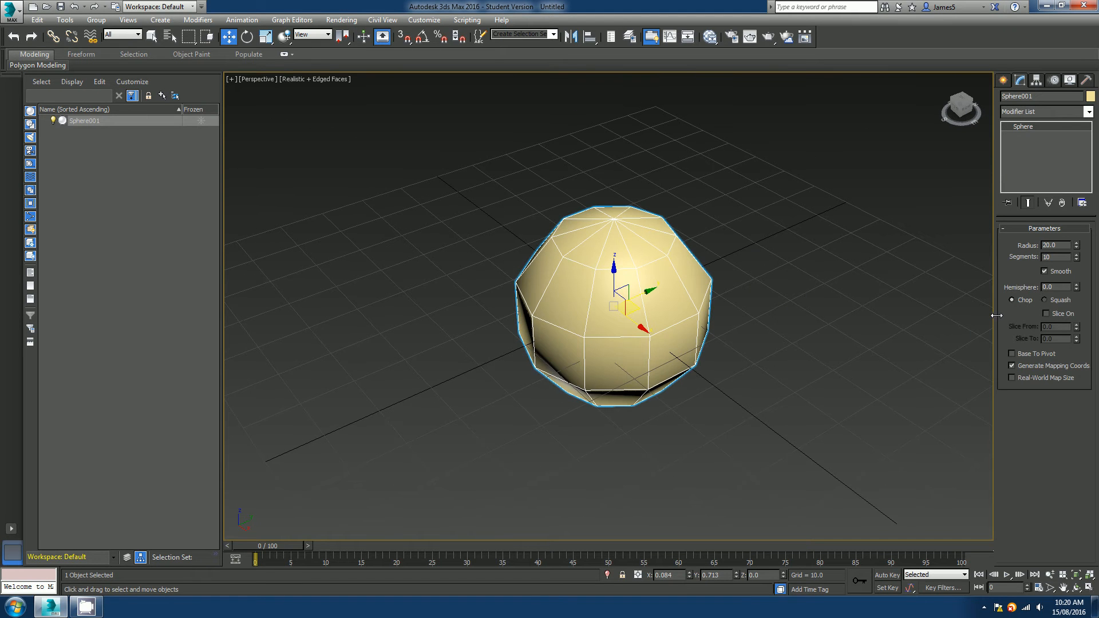
Set the sphere's segments to 5.
left_click(1047, 257)
type("5")
key("Return")
middle_click_drag(741, 301, 744, 269, "alt")
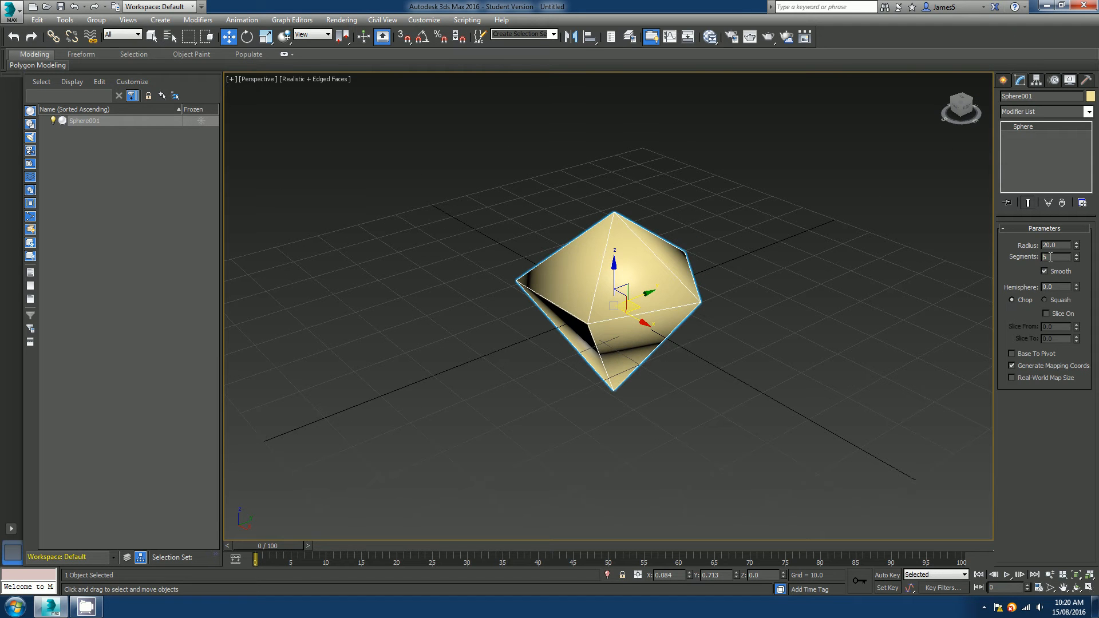
Set the sphere's segments to 32 and zoom in to examine the denser mesh.
type("32")
key("Return")
middle_click_drag(802, 307, 610, 318, "alt")
scroll(493, 318, "up", 5)
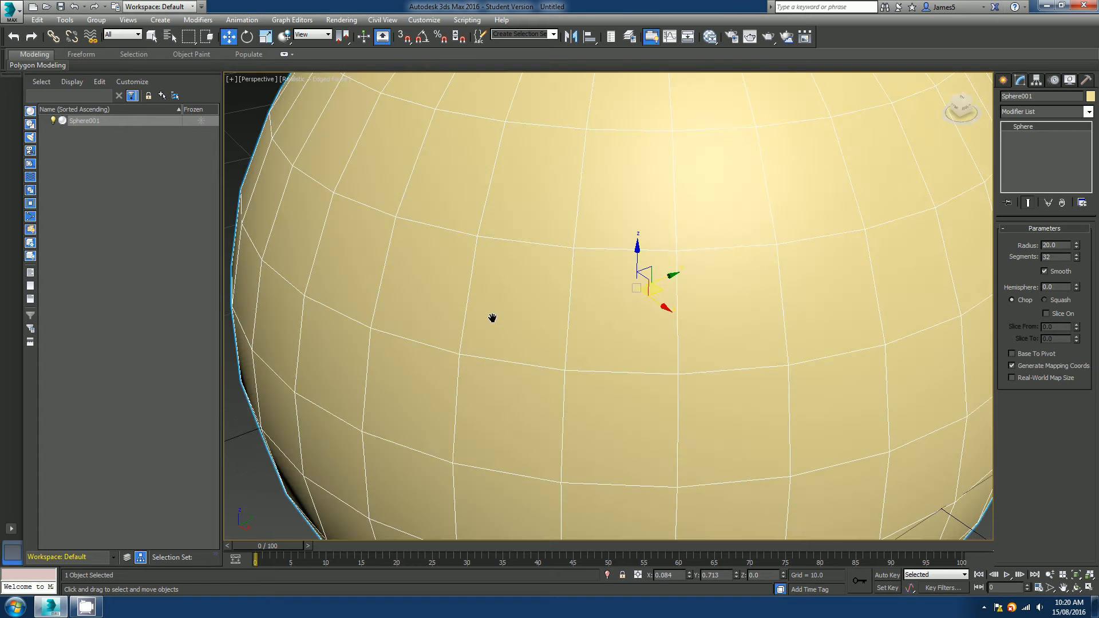
scroll(493, 317, "down", 5)
Select the sphere and delete it.
left_click(741, 280)
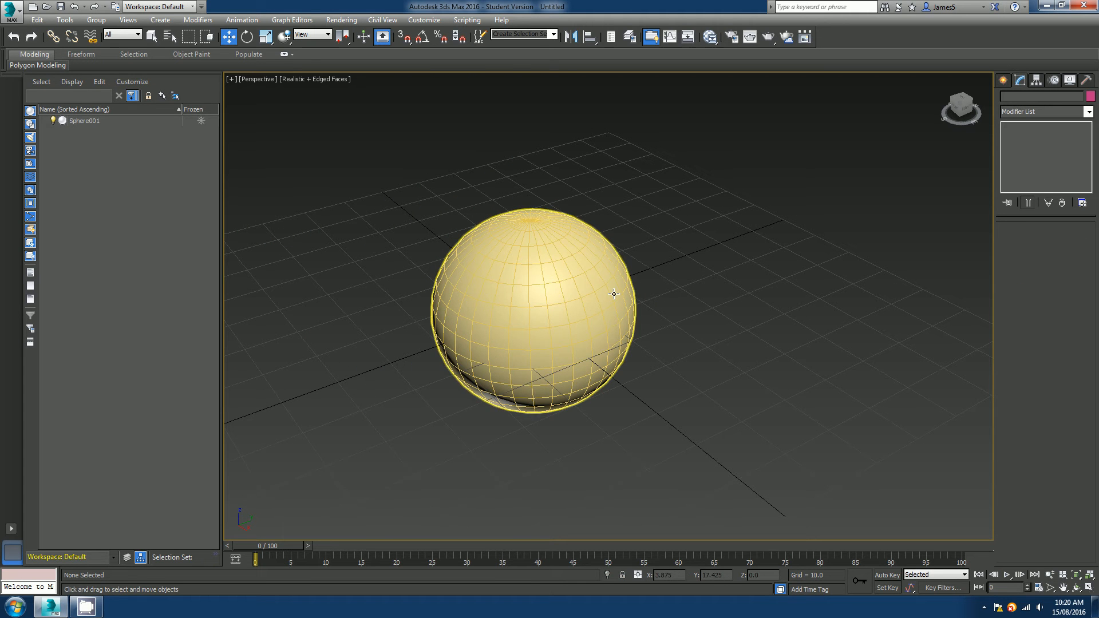
left_click(614, 294)
key("Delete")
Create a tube with radius 1 about 23, radius 2 about 16 and height about 40.
left_click(1003, 80)
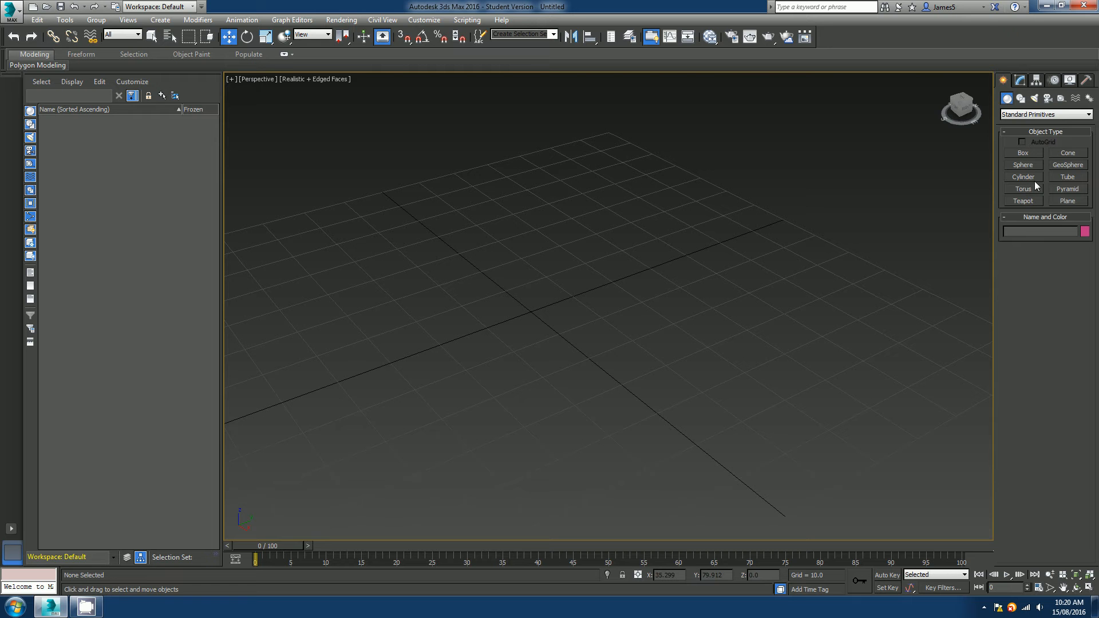
left_click(1068, 178)
left_click_drag(596, 331, 545, 284)
left_click(557, 300)
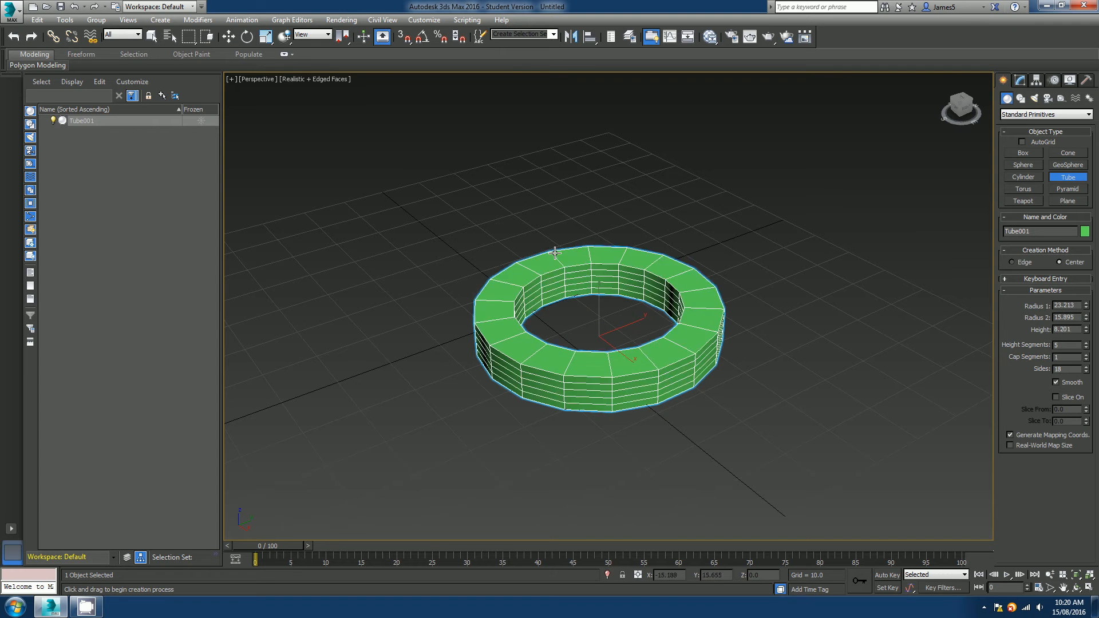
left_click(547, 94)
key("w")
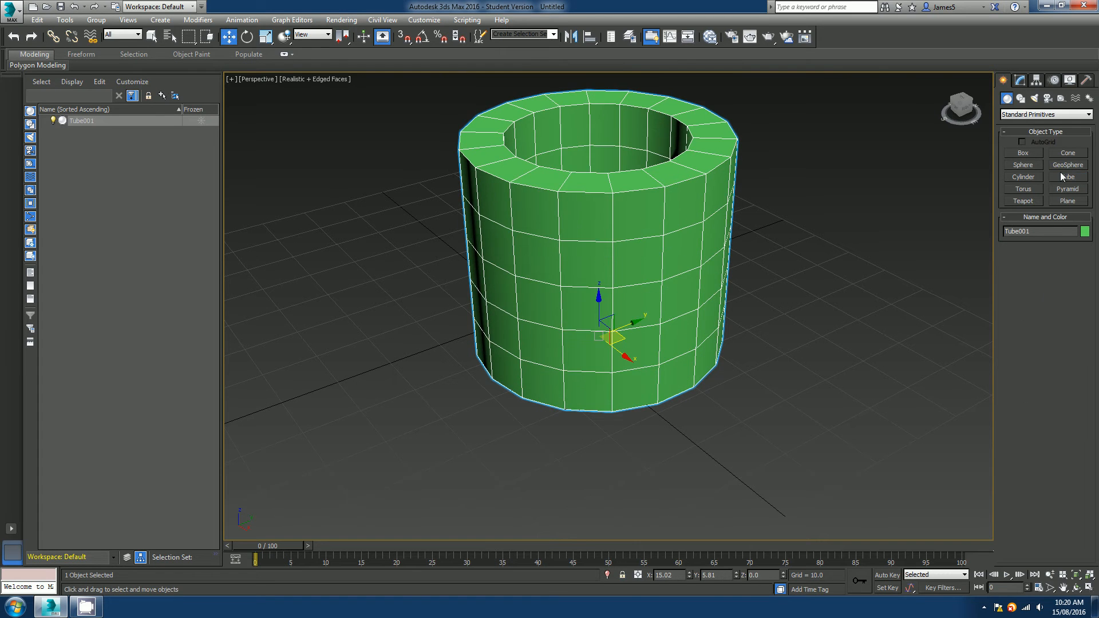
Review the tube's parameters, then select and delete the tube.
left_click(1019, 81)
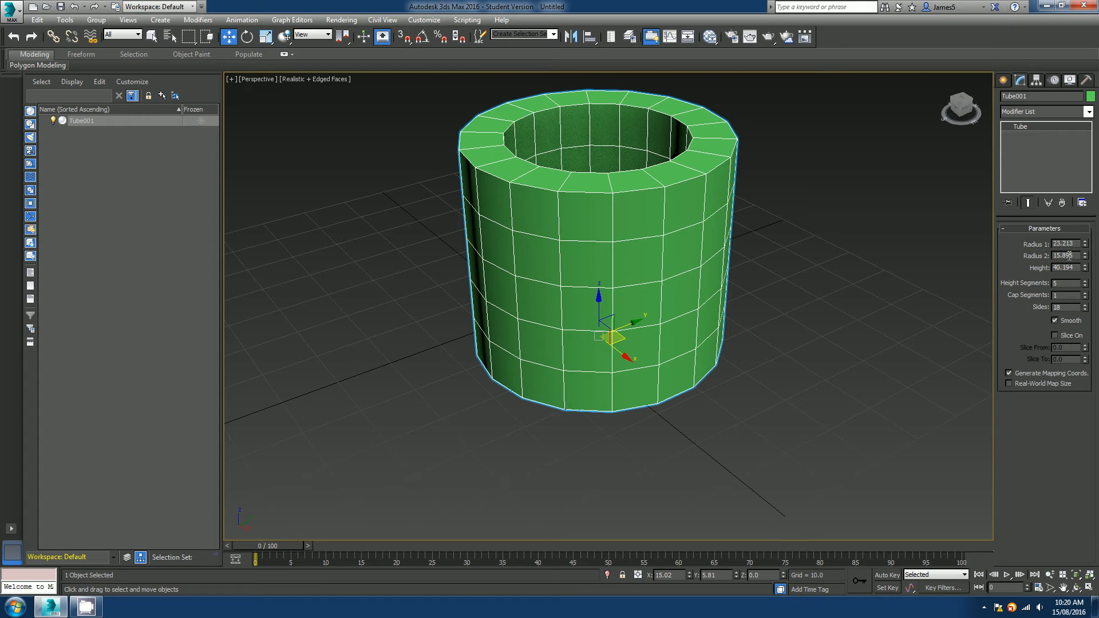
left_click(781, 329)
left_click(665, 269)
key("Delete")
scroll(625, 317, "down", 5)
Create a box about 37 long, 46 wide and 51 high.
left_click(1003, 80)
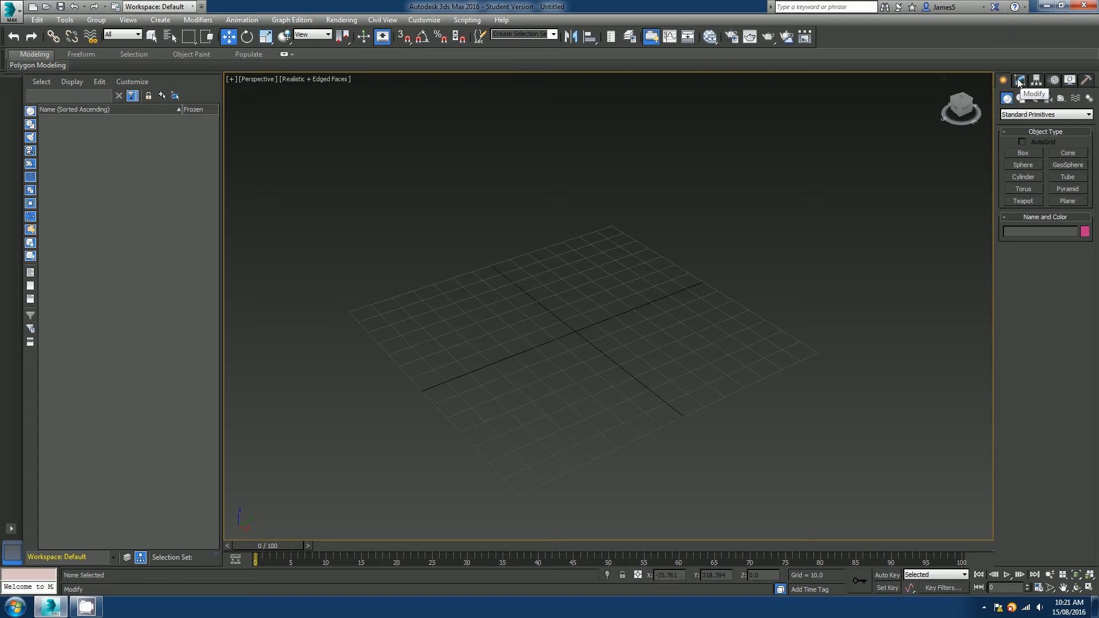
left_click(1024, 154)
left_click_drag(580, 332, 444, 312)
left_click(444, 185)
key("w")
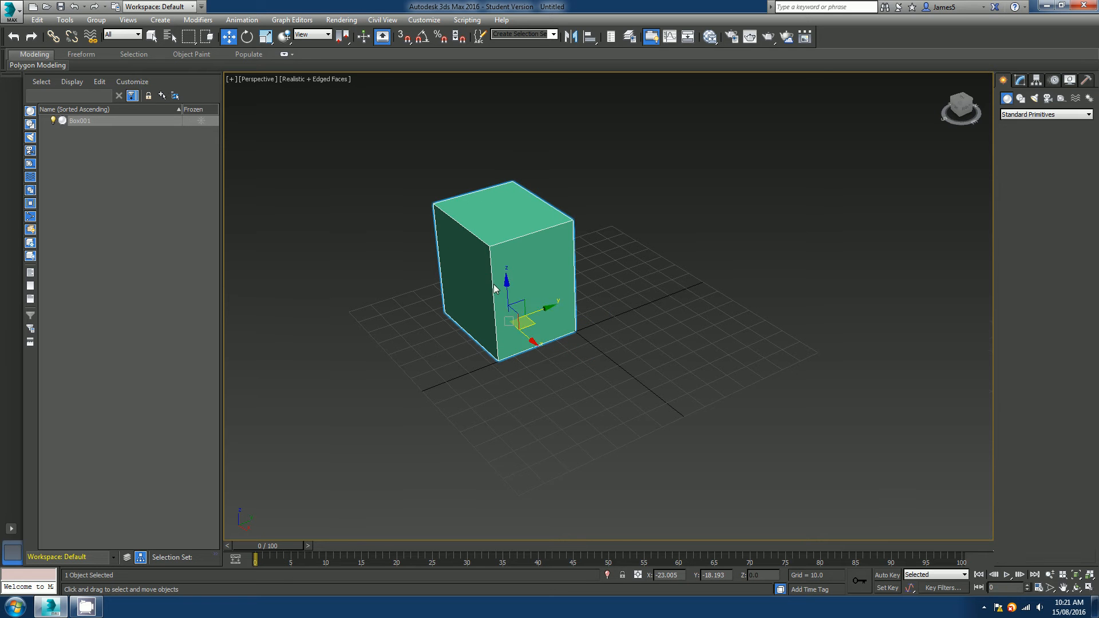
Inspect the box and its parameters.
scroll(498, 287, "up", 4)
middle_click_drag(500, 275, 508, 293)
scroll(508, 292, "down", 3)
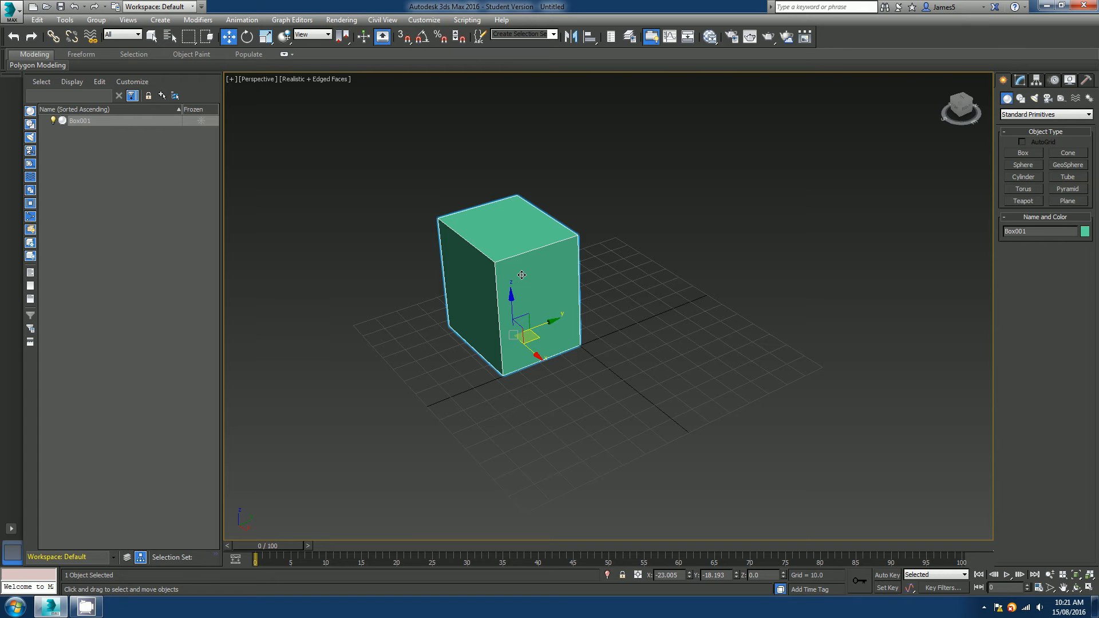
scroll(522, 276, "up", 3)
scroll(523, 277, "down", 3)
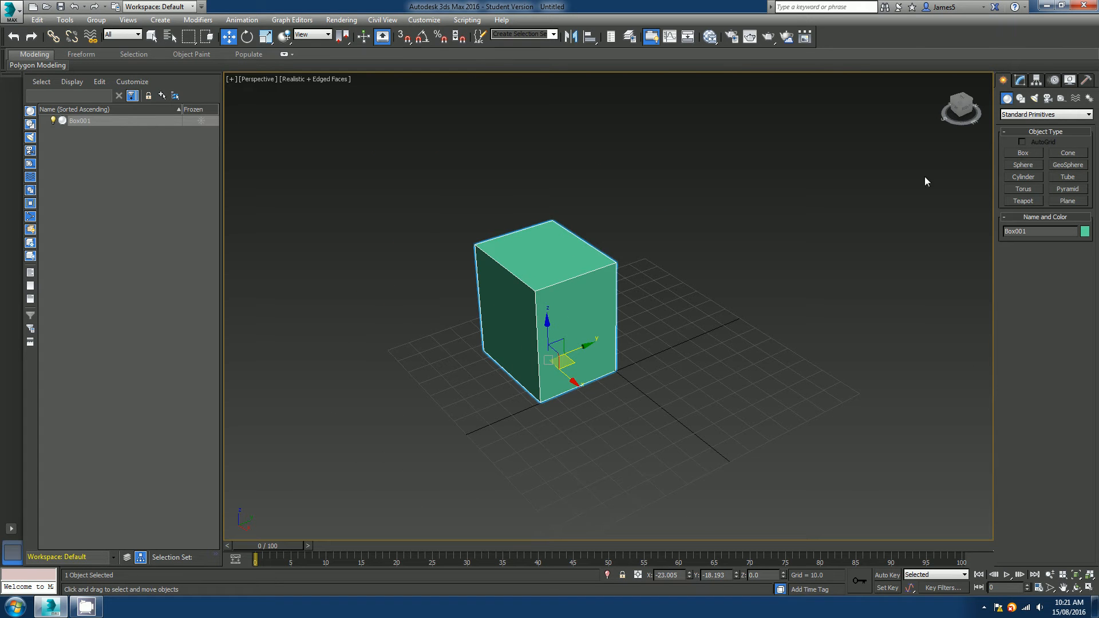
left_click(1019, 80)
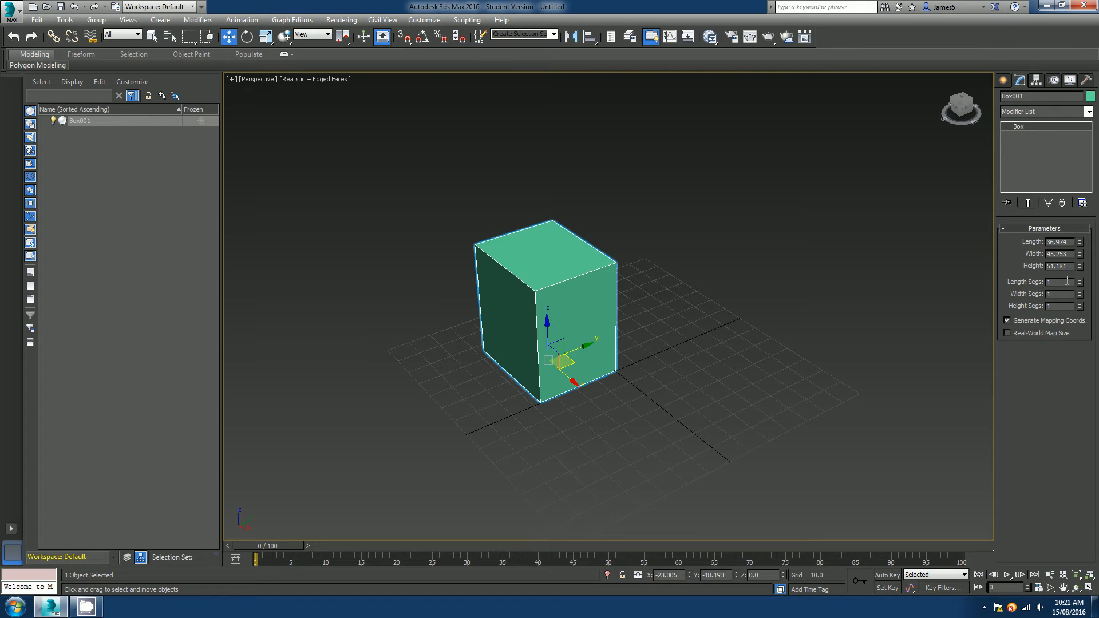
left_click(1003, 80)
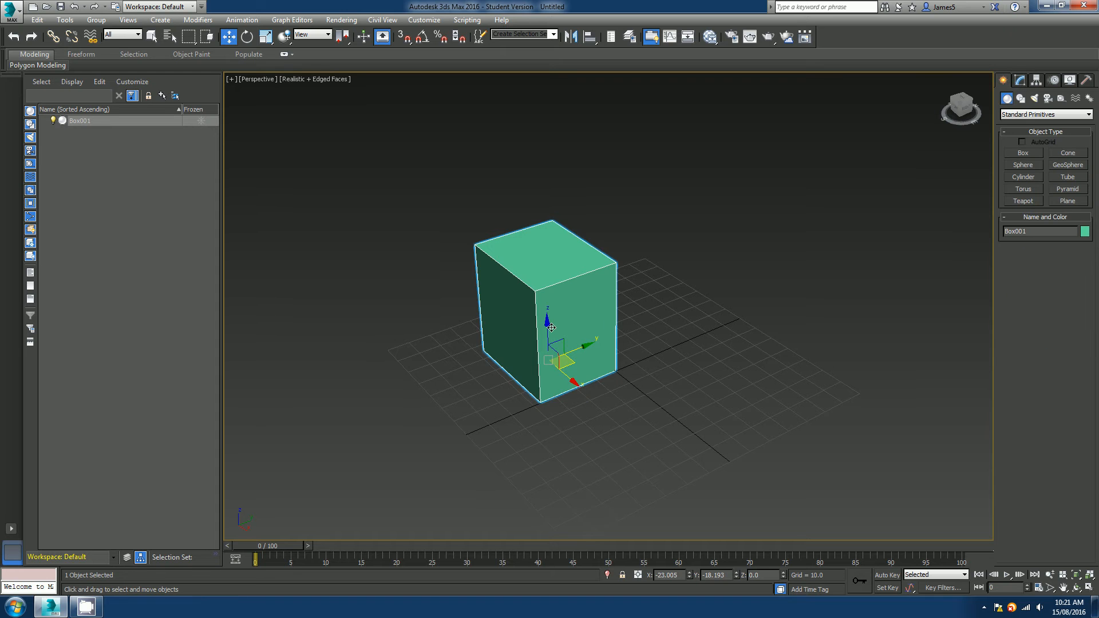
scroll(552, 328, "up", 5)
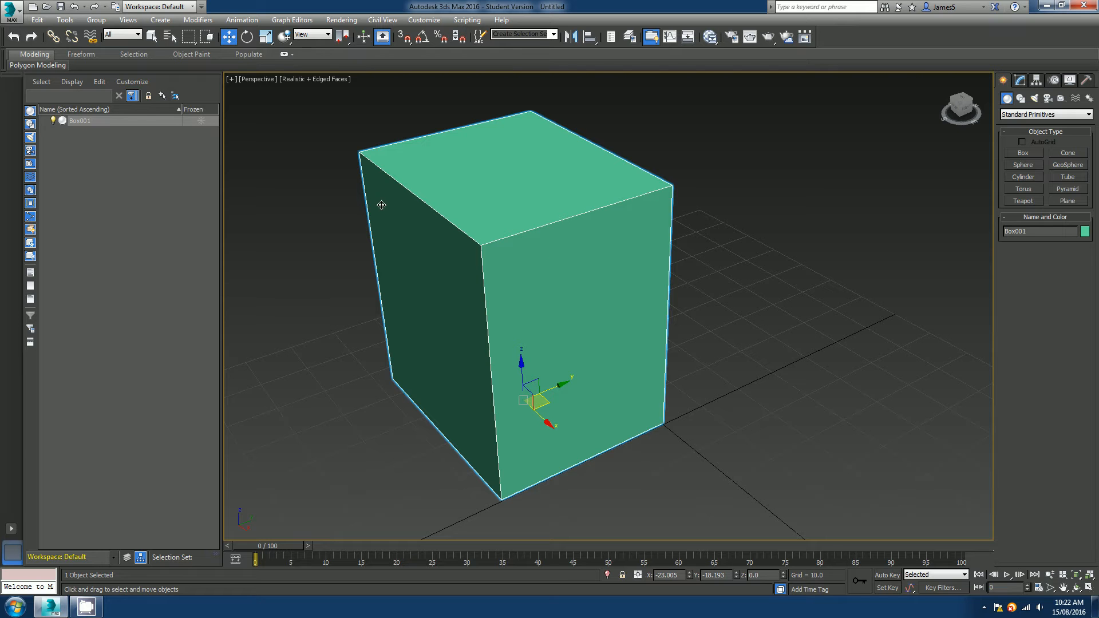
Convert the box to Editable Poly.
right_click(540, 254)
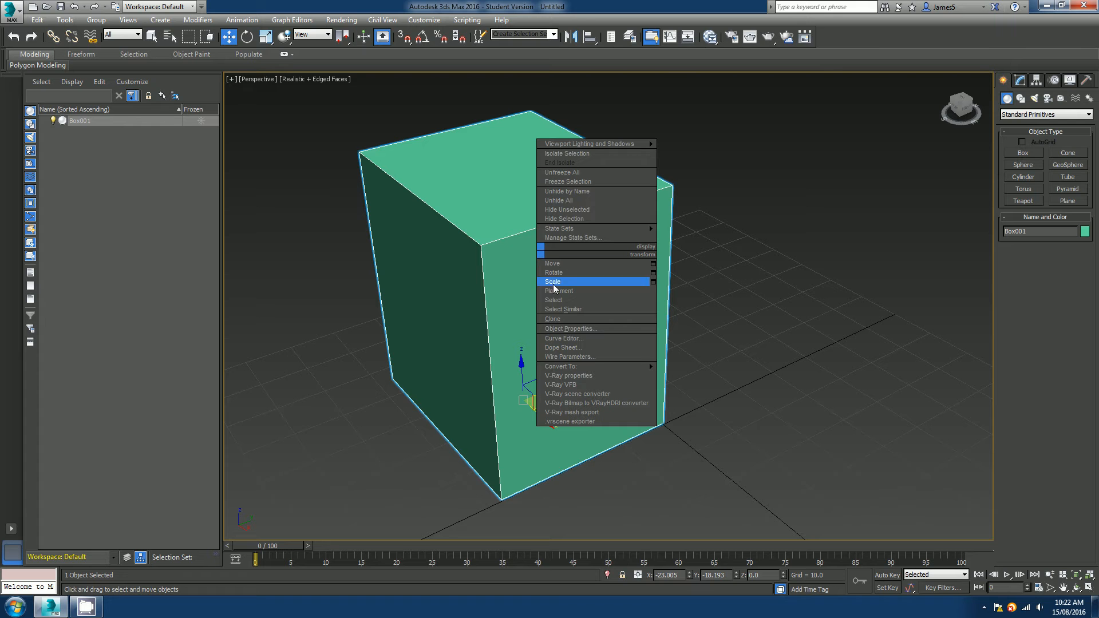
mouse_move(576, 367)
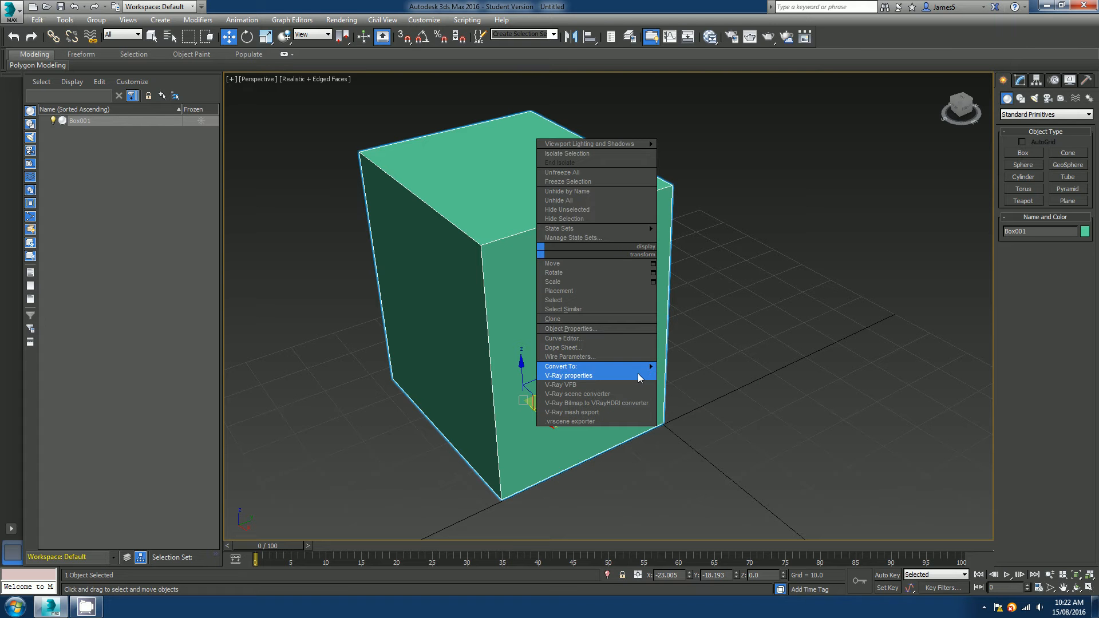
mouse_move(640, 370)
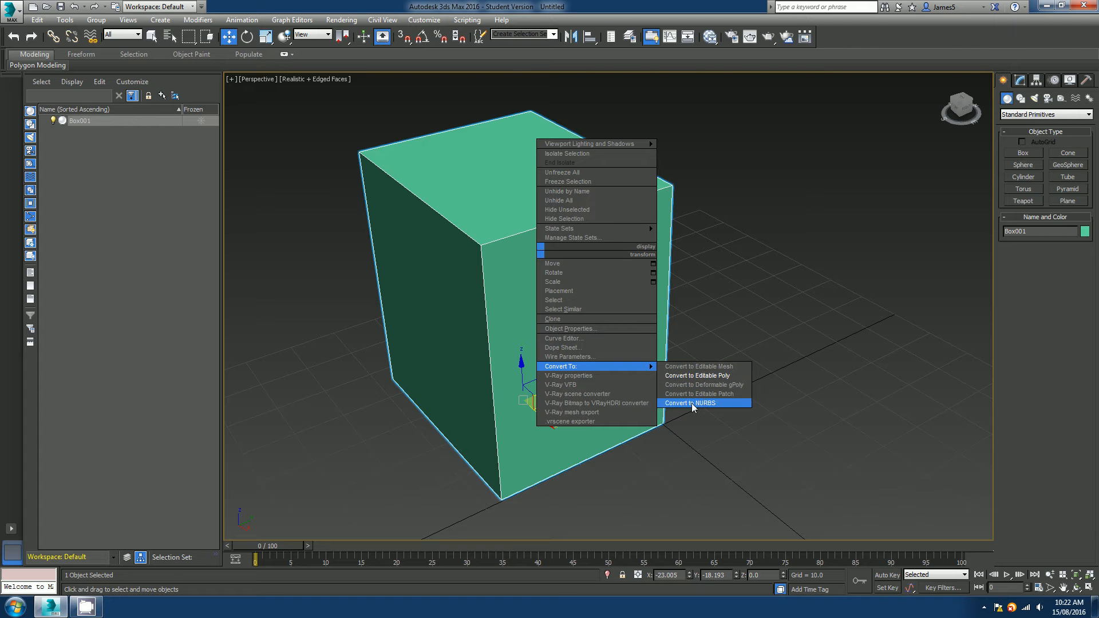
left_click(705, 376)
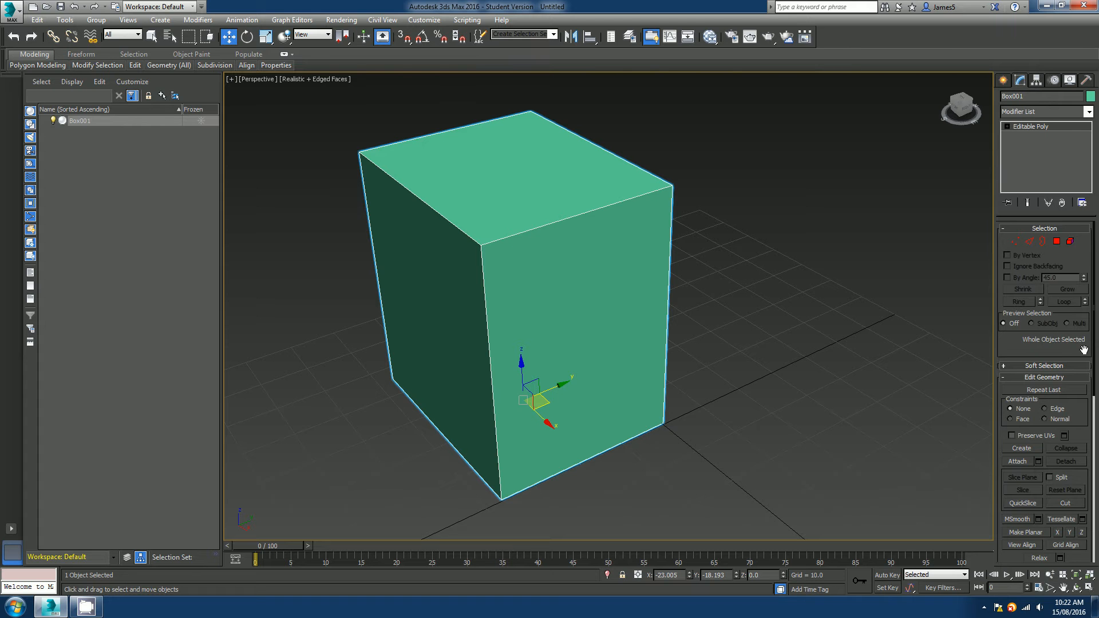
Rename the object Box.
left_click_drag(1084, 350, 1054, 448)
left_click_drag(1029, 97, 1001, 97)
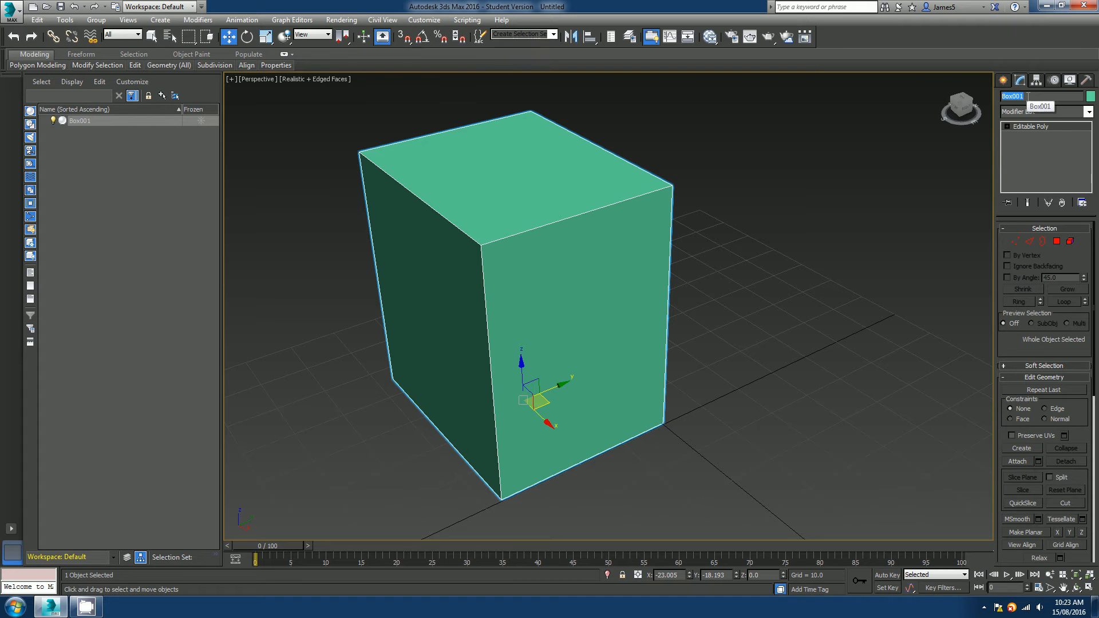
type("Box")
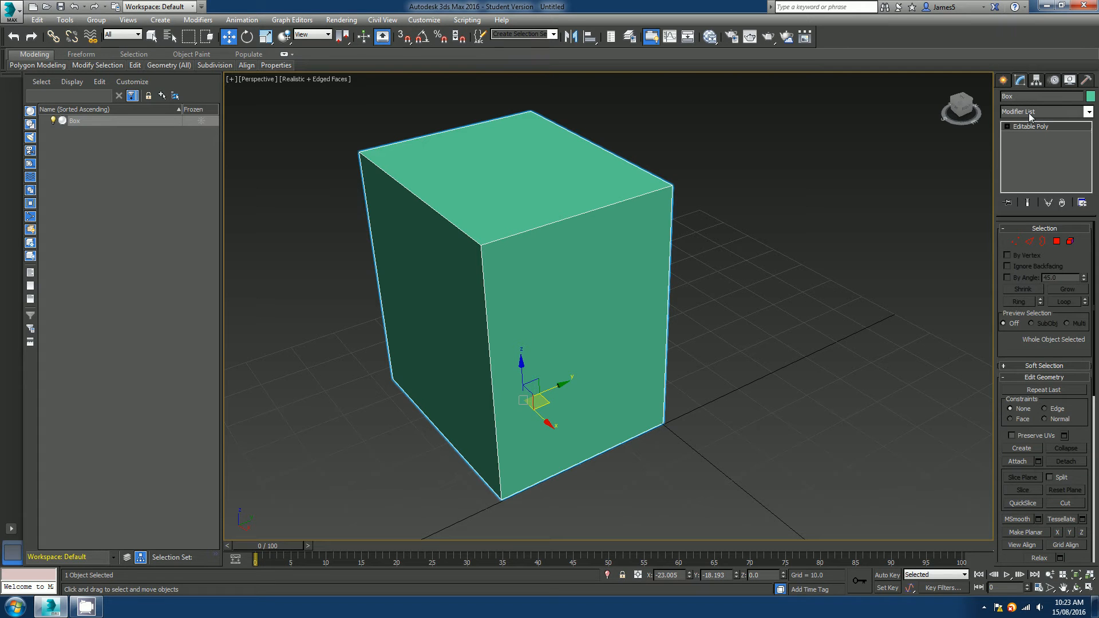
Browse the available modifiers in the modifier list.
left_click(1089, 113)
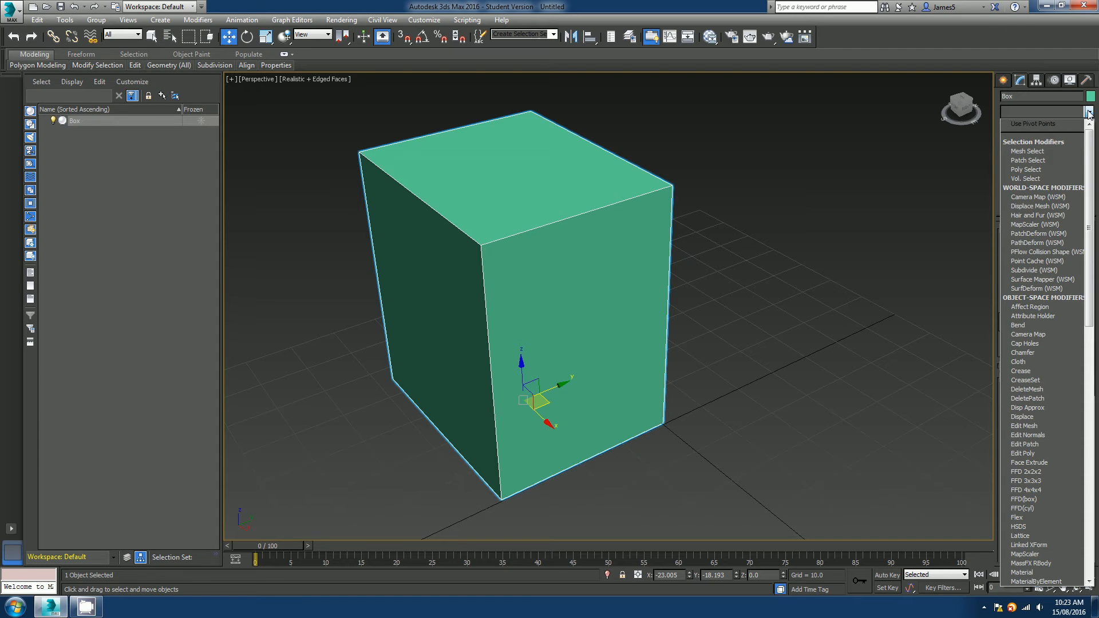
scroll(1056, 294, "down", 4)
scroll(1056, 322, "down", 10)
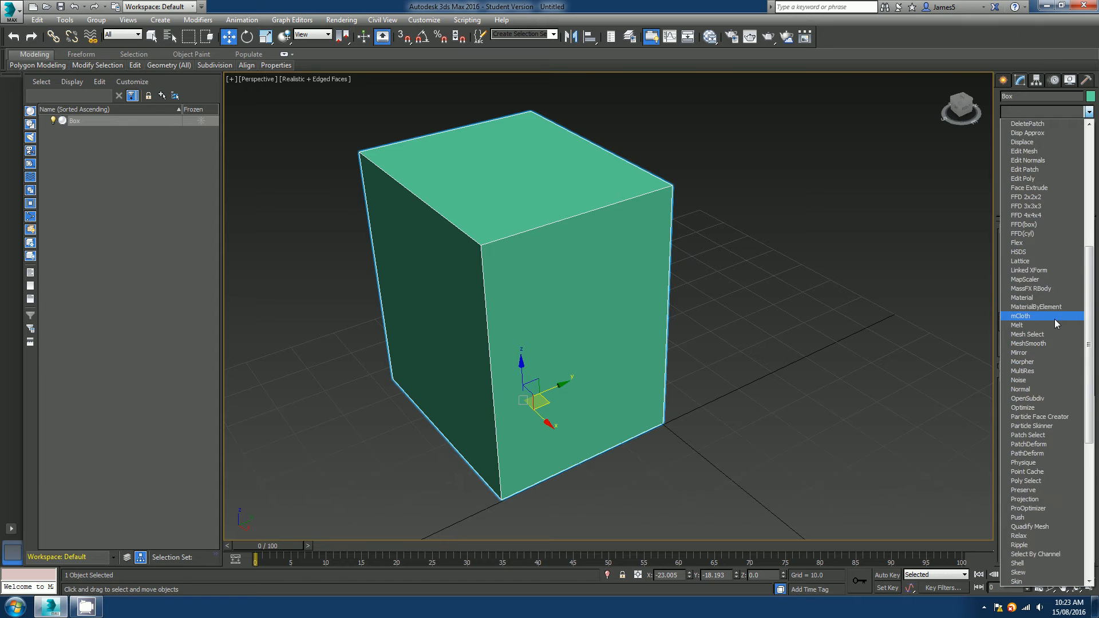
scroll(1055, 319, "down", 4)
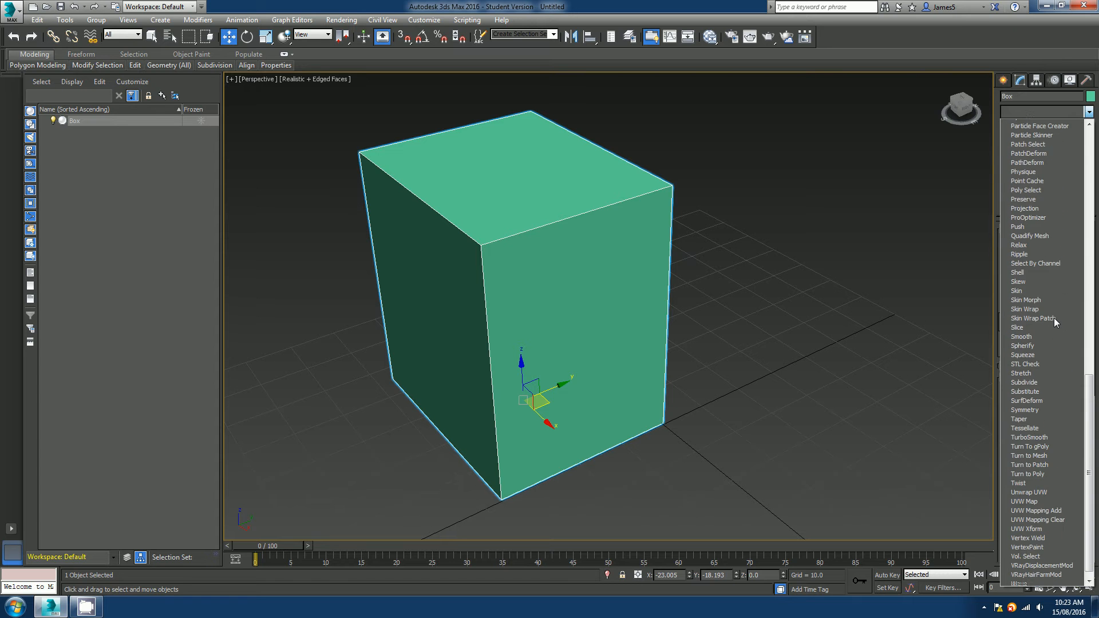
left_click_drag(1090, 510, 1092, 146)
left_click(1089, 113)
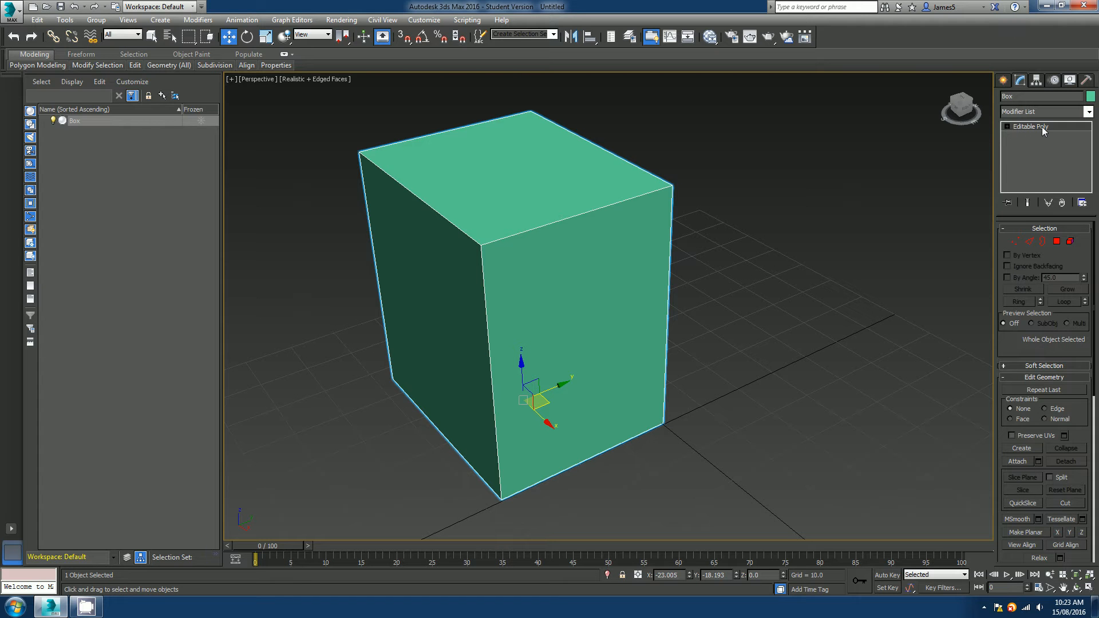
Enter the Vertex, then Edge sub-object level and select individual edges of the box one at a time.
left_click(1008, 127)
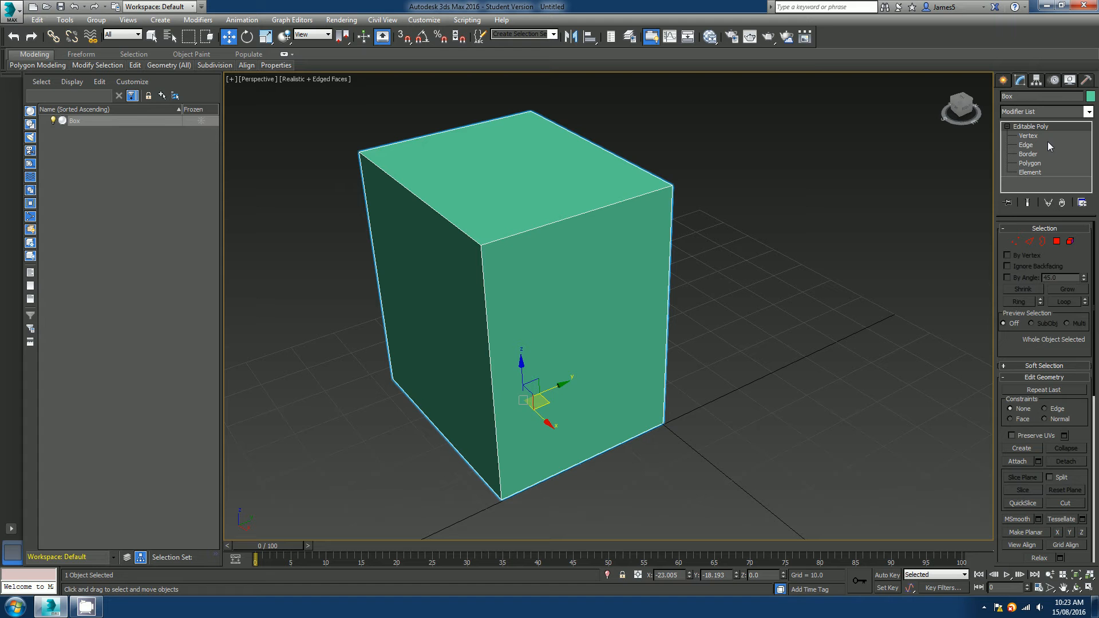
left_click(1028, 137)
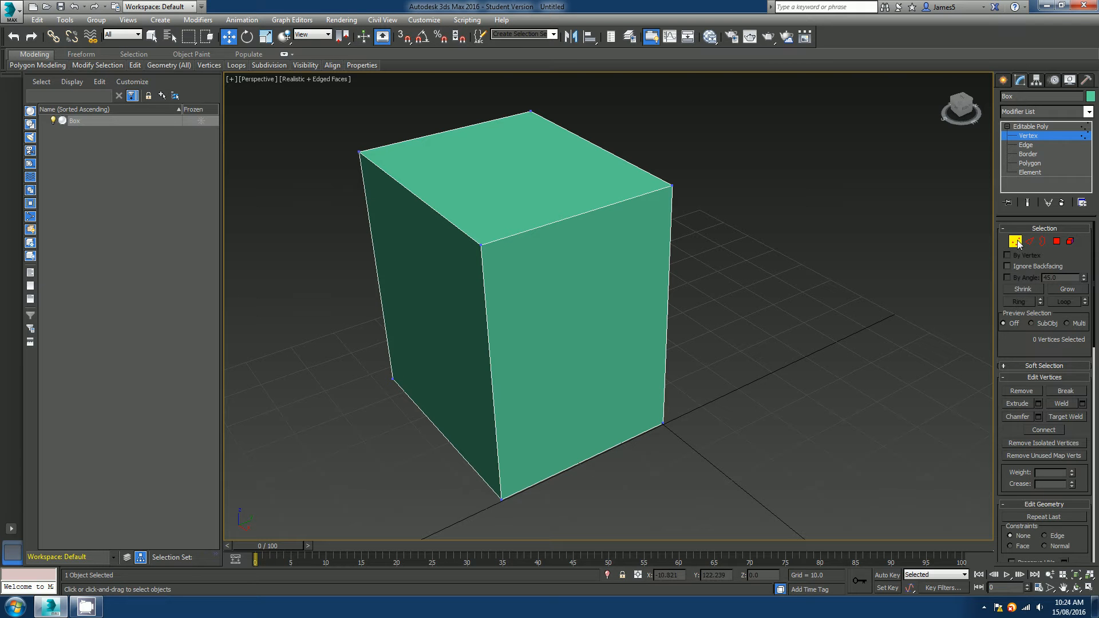
left_click(1027, 145)
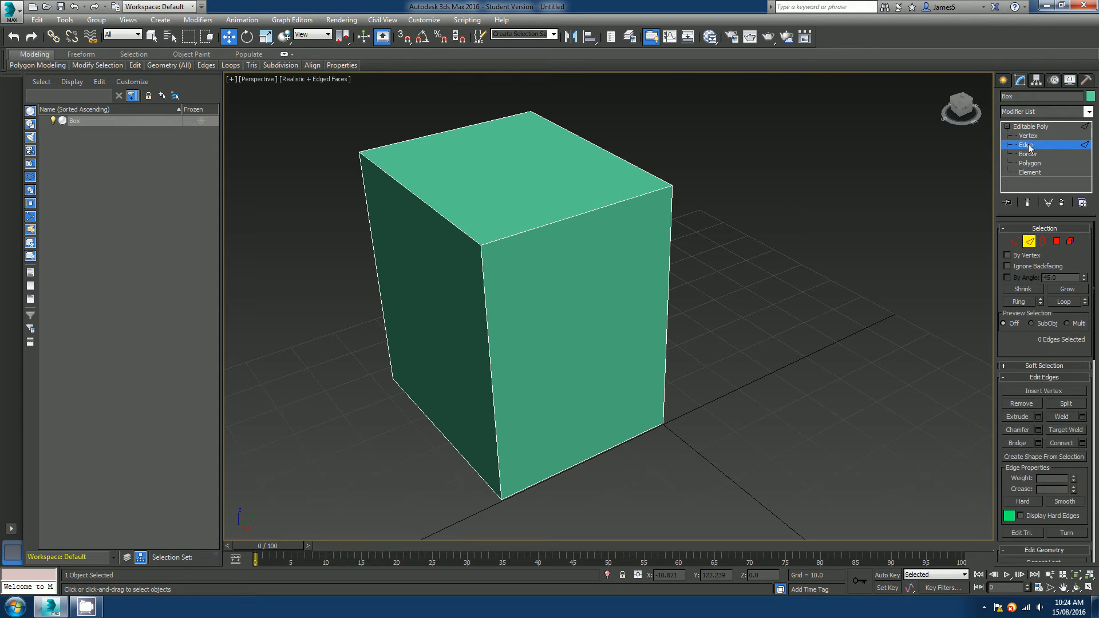
left_click(533, 229)
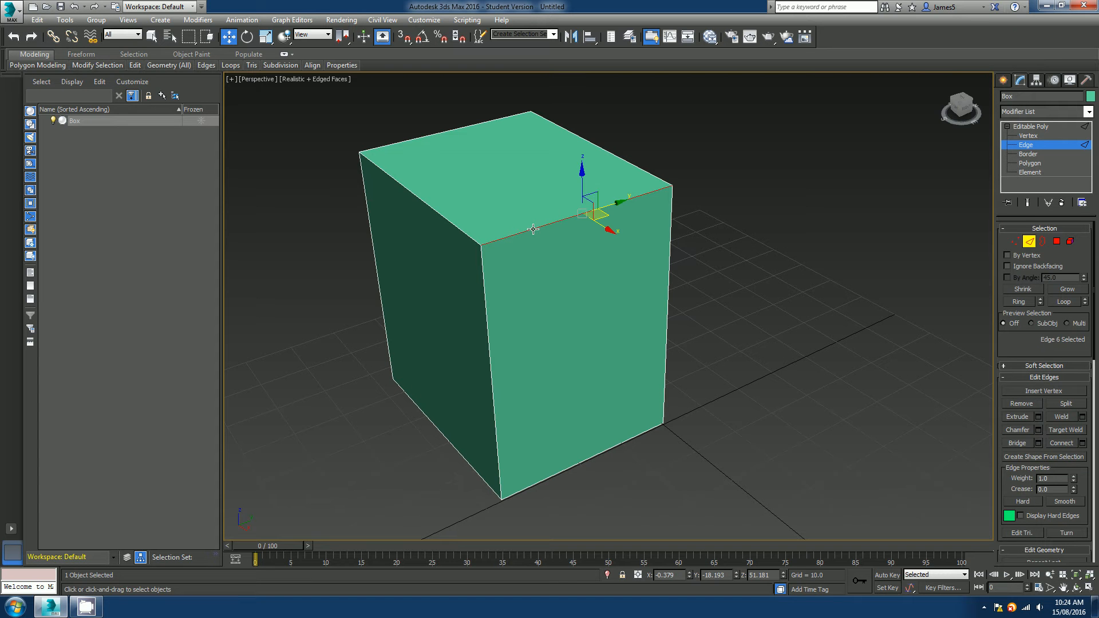
left_click(432, 211)
left_click(488, 302)
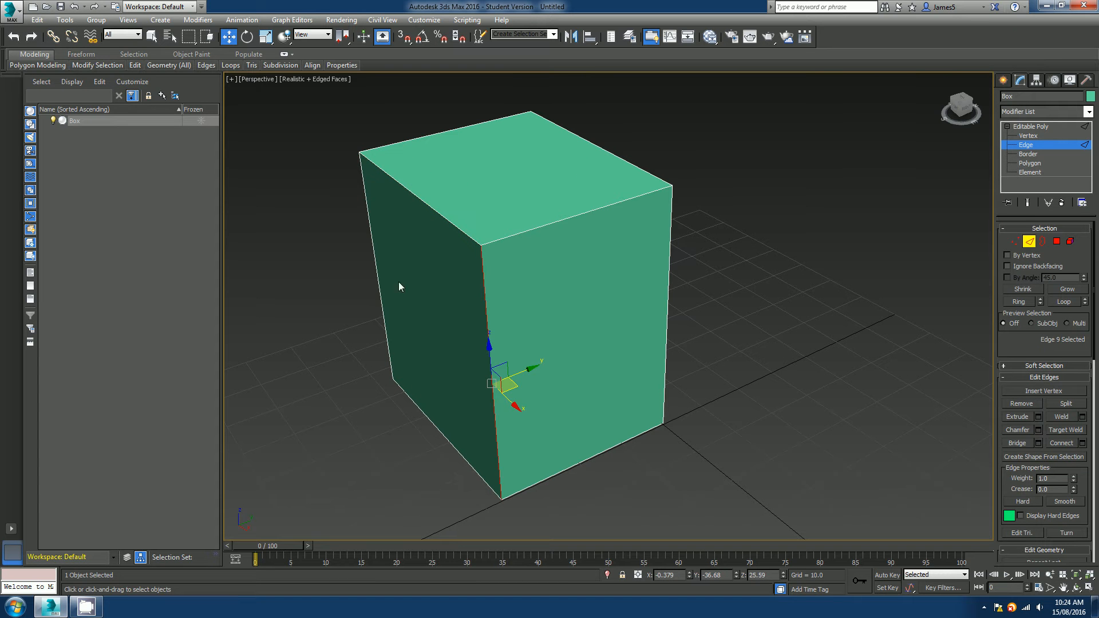
left_click(375, 259)
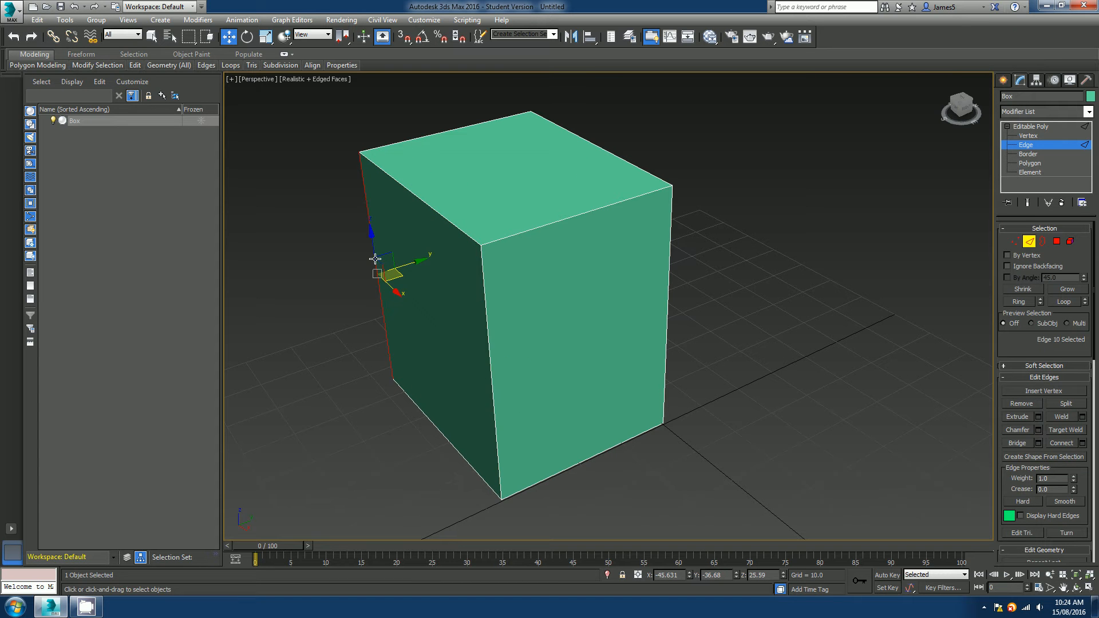
left_click(434, 425)
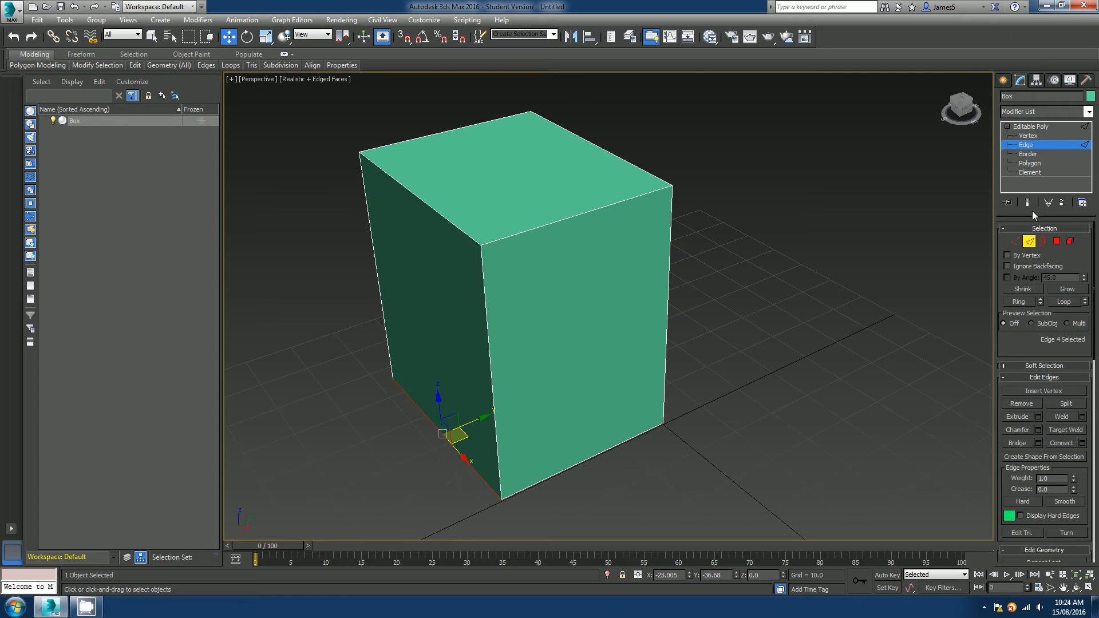
Switch to Polygon sub-object level and delete the box's top polygon.
left_click(1028, 155)
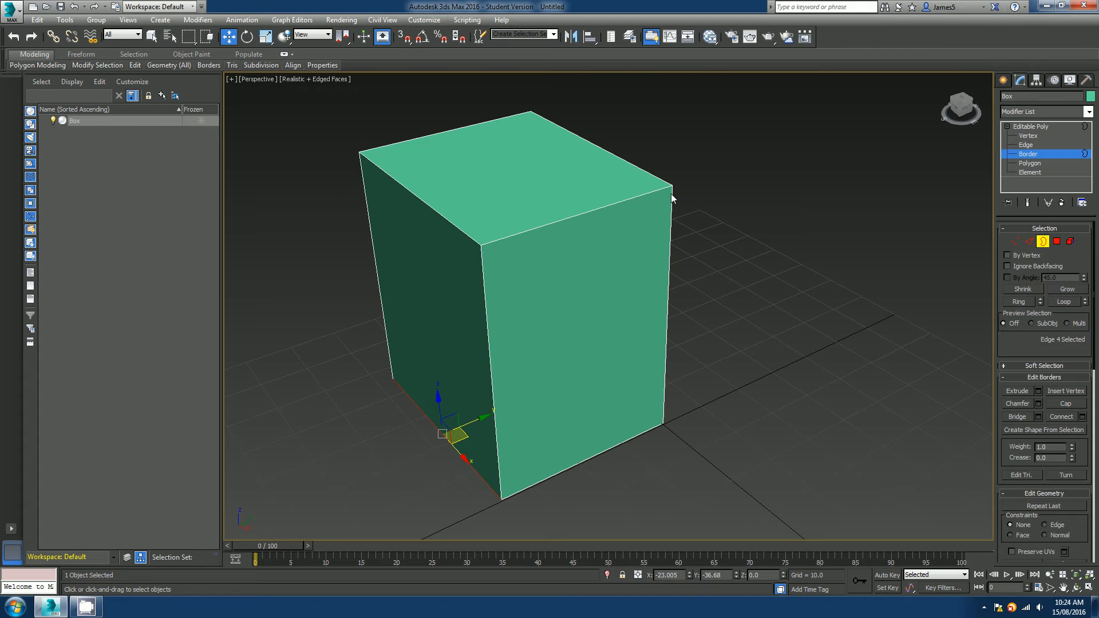
middle_click_drag(437, 248, 512, 254, "alt")
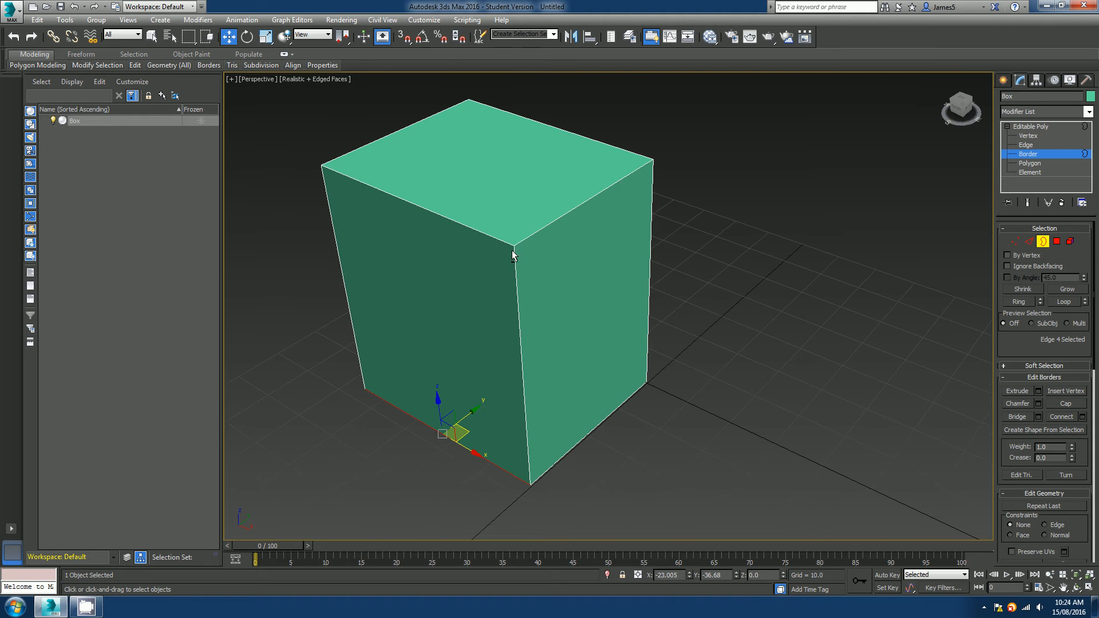
middle_click_drag(438, 135, 385, 212, "alt")
middle_click_drag(666, 216, 559, 238, "alt")
key("4")
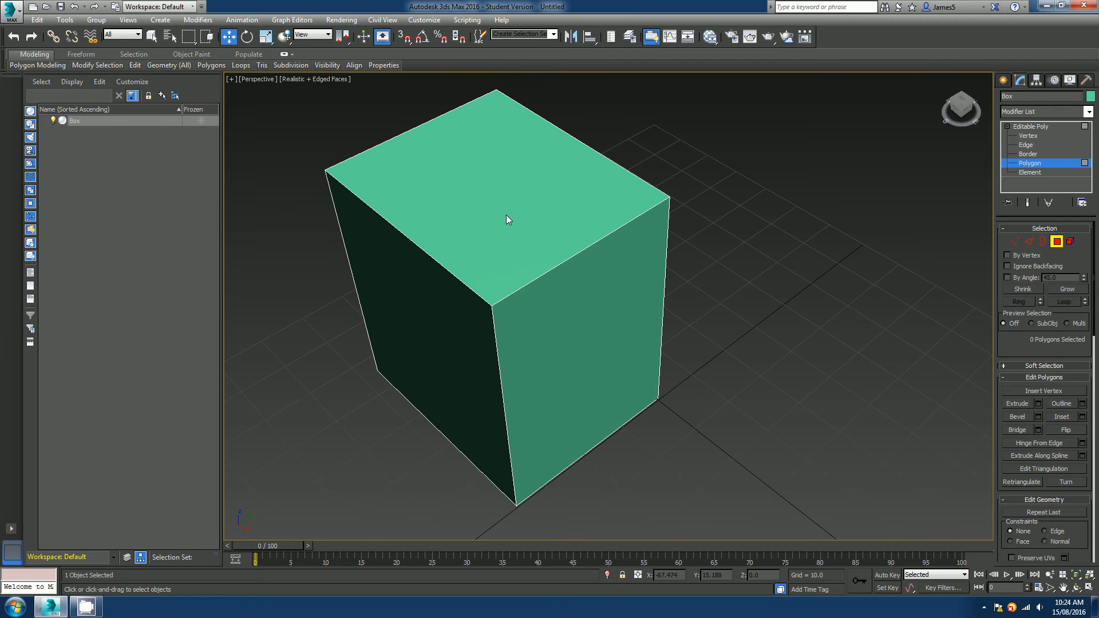
left_click(506, 215)
key("Delete")
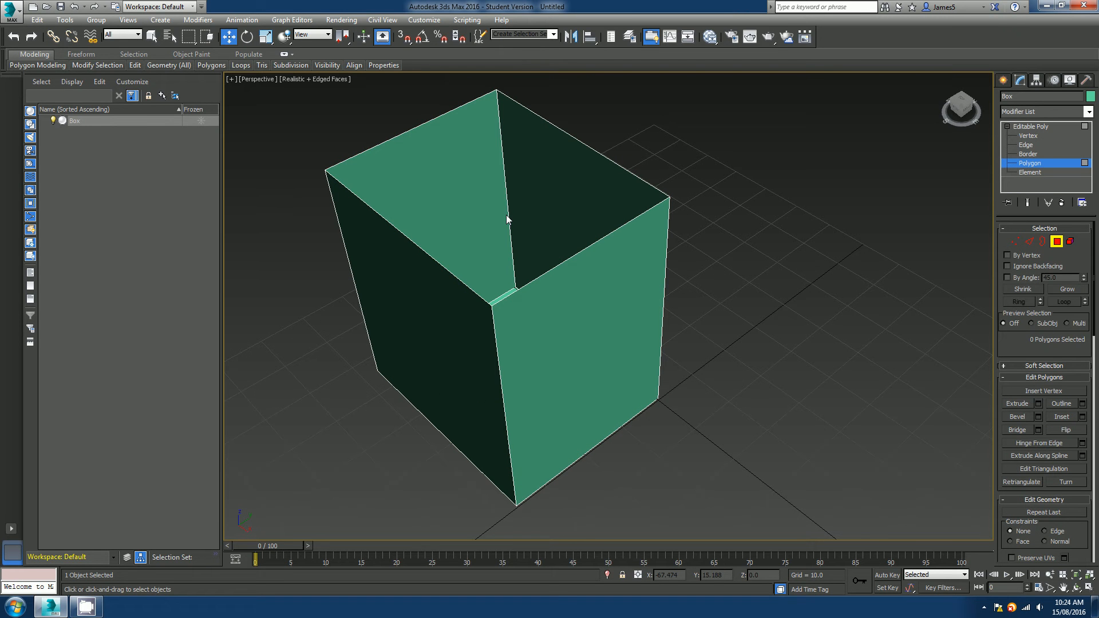
Select the open top border of the box, undo the earlier top polygon deletion, and clear the selection.
key("3")
left_click(608, 234)
middle_click_drag(608, 235, 562, 257, "alt")
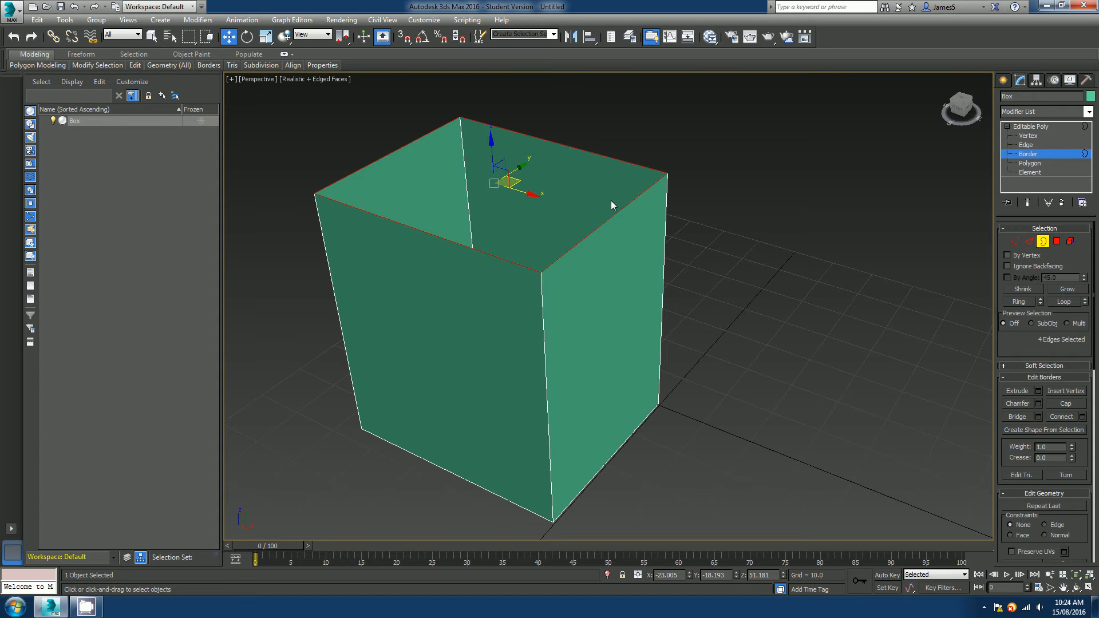
key("ctrl+z")
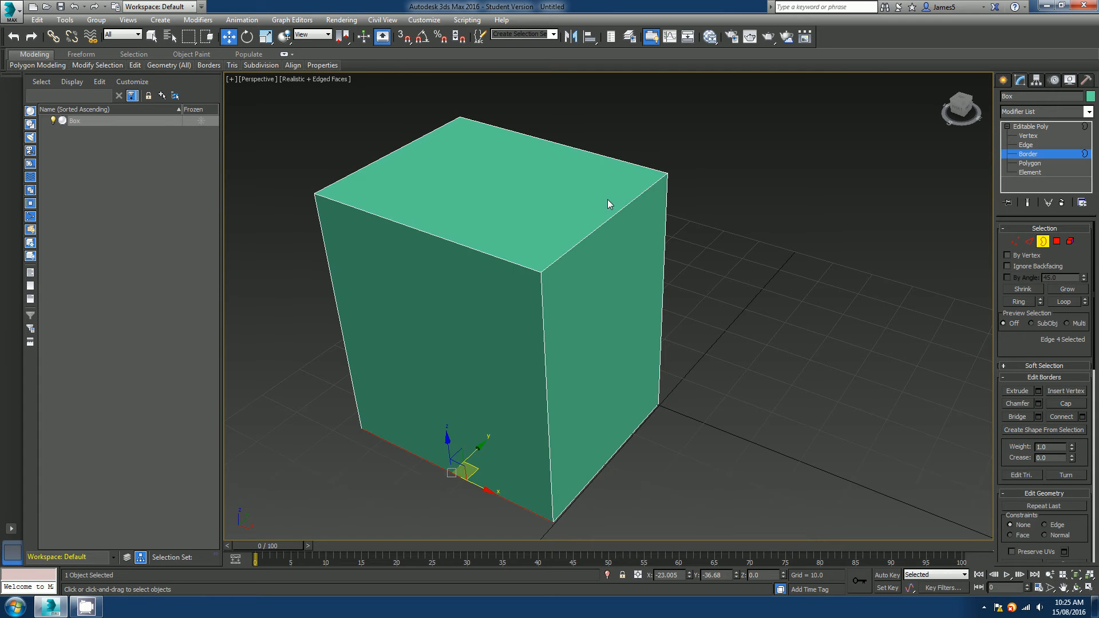
left_click(605, 228)
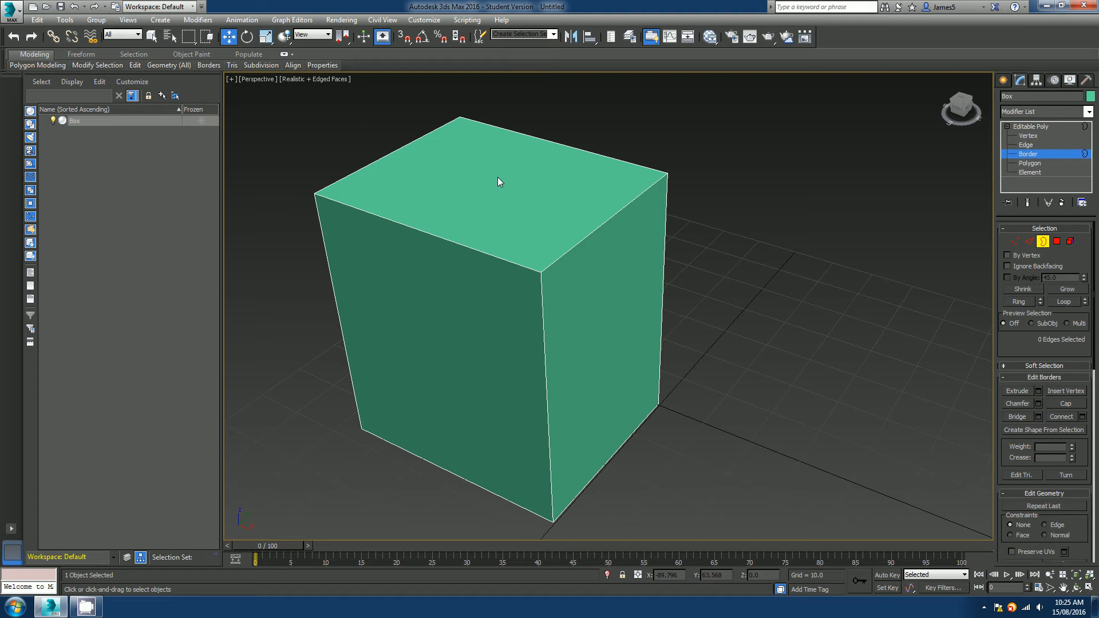
Switch to Polygon sub-object level and select individual faces of the box one at a time, orbiting around it.
left_click(1034, 165)
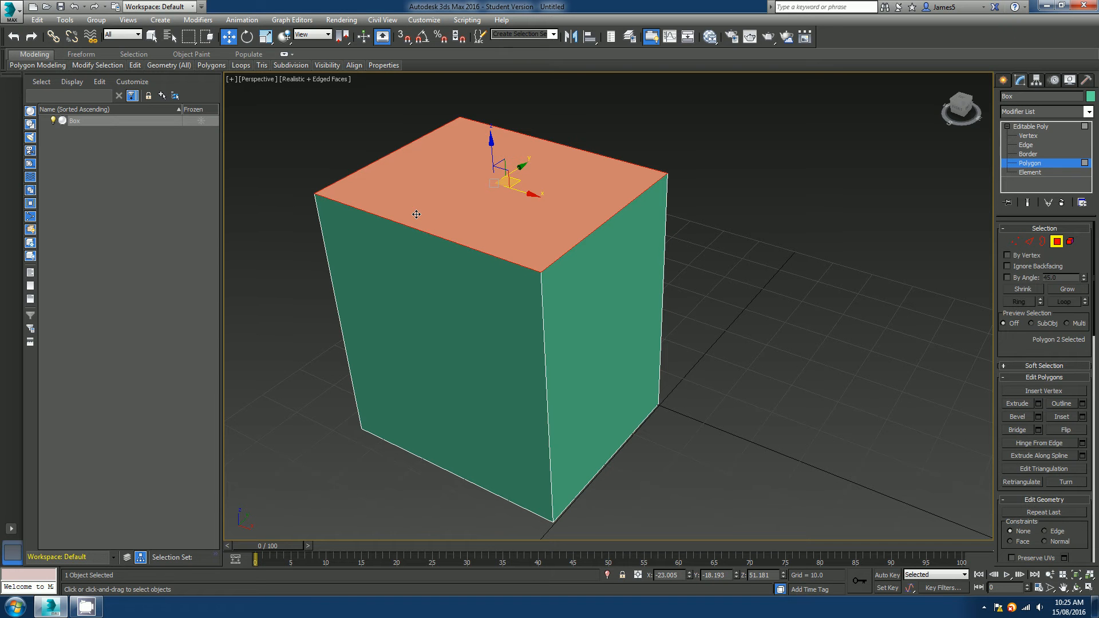
left_click(437, 317)
left_click(557, 301)
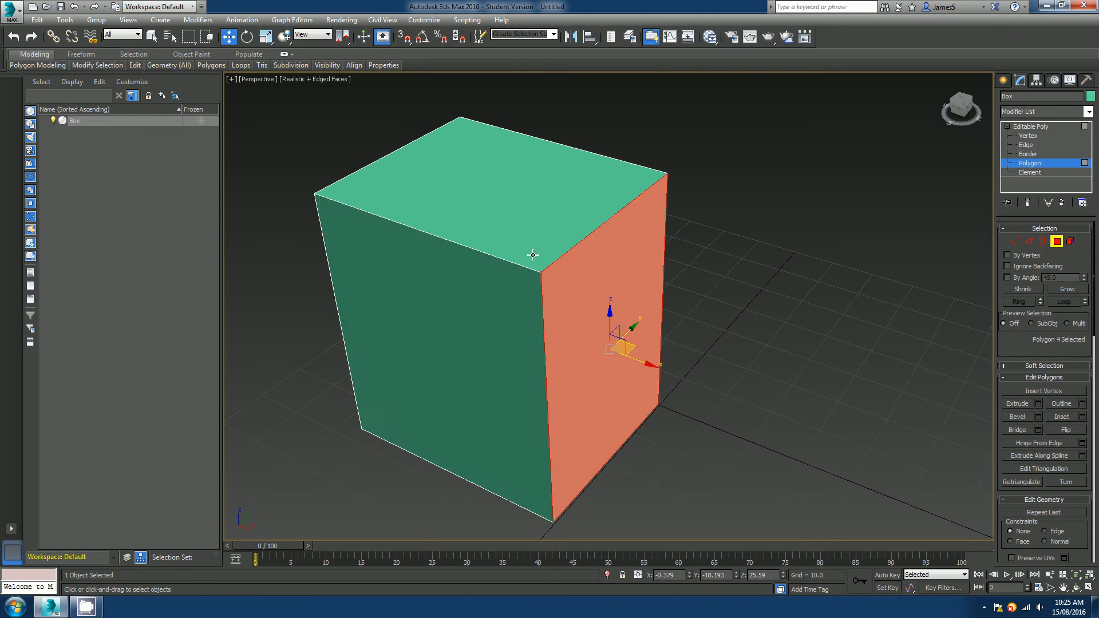
left_click(517, 222)
middle_click_drag(472, 348, 560, 336, "alt")
left_click(517, 291)
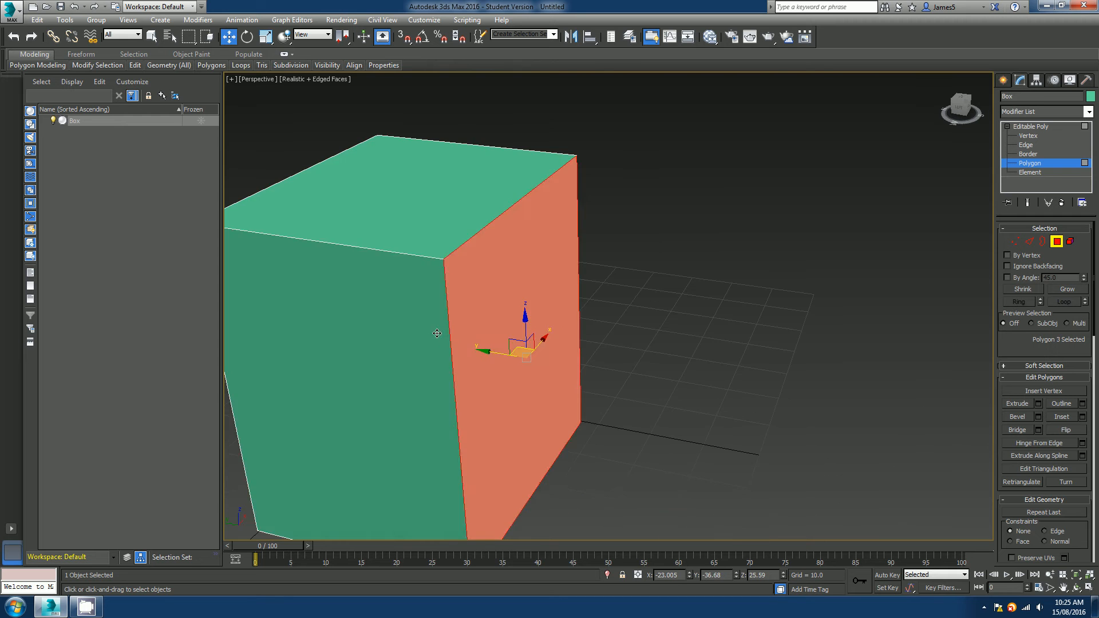
left_click(435, 333)
middle_click_drag(374, 336, 536, 322, "alt")
left_click(404, 288)
scroll(435, 301, "down", 3)
left_click(344, 334)
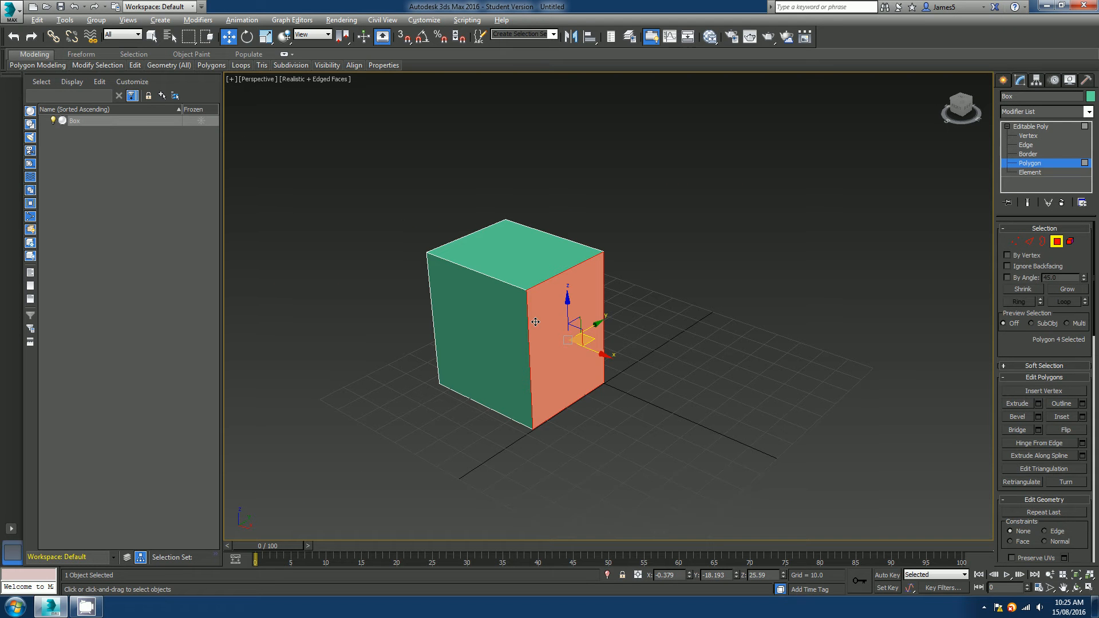
Switch to Element sub-object level and select the whole box as one element.
left_click(1030, 173)
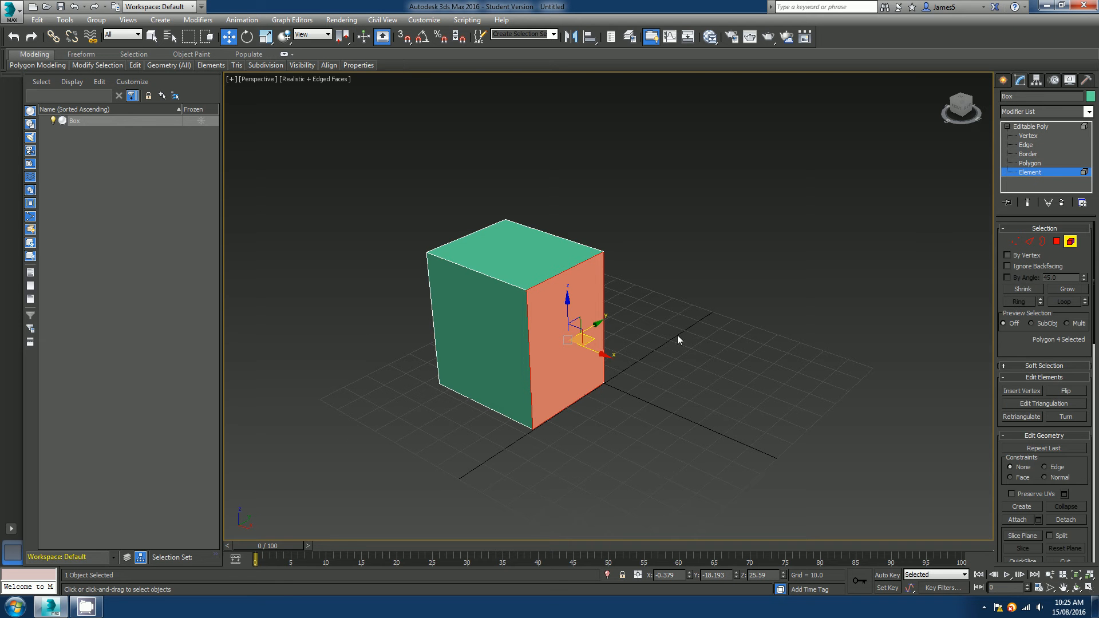
middle_click_drag(516, 342, 559, 336, "alt")
scroll(537, 341, "up", 3)
scroll(537, 341, "down", 3)
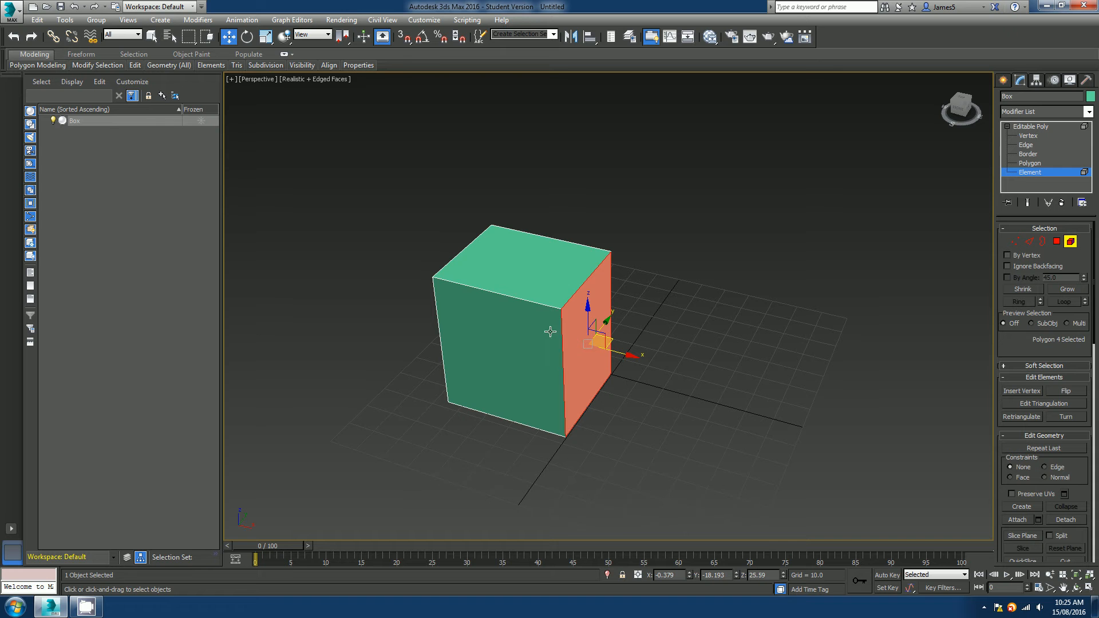
left_click(540, 273)
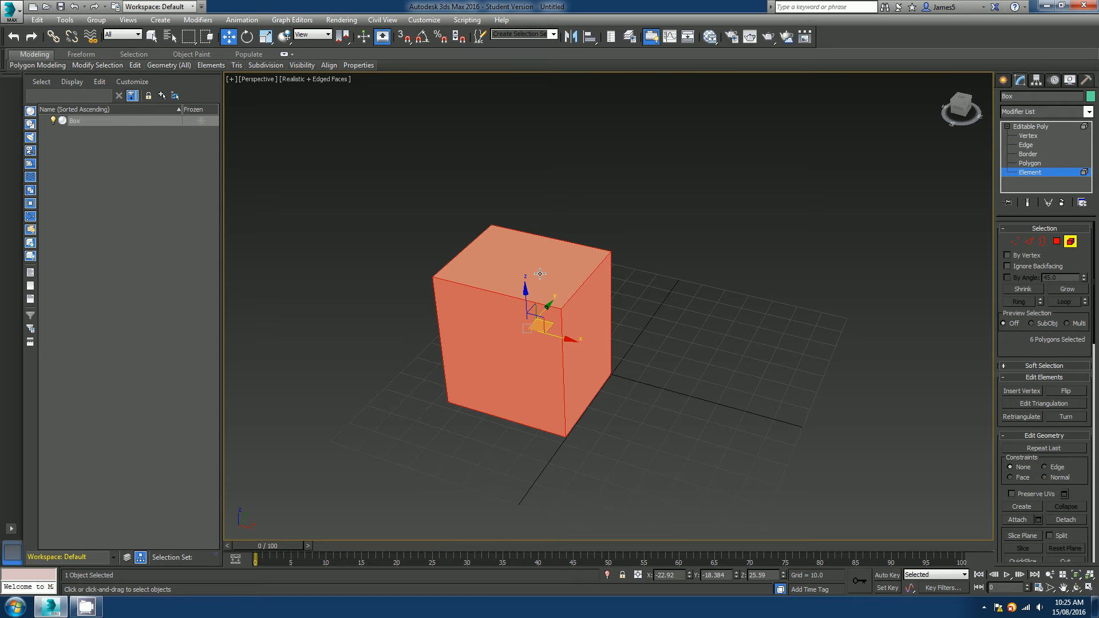
mouse_move(558, 328)
middle_mouse_down("alt")
mouse_move(567, 156)
mouse_move(618, 269)
mouse_move(699, 319)
mouse_move(569, 341)
mouse_move(554, 331)
middle_mouse_up("alt")
scroll(570, 341, "up", 5)
scroll(569, 341, "down", 7)
scroll(569, 340, "up", 5)
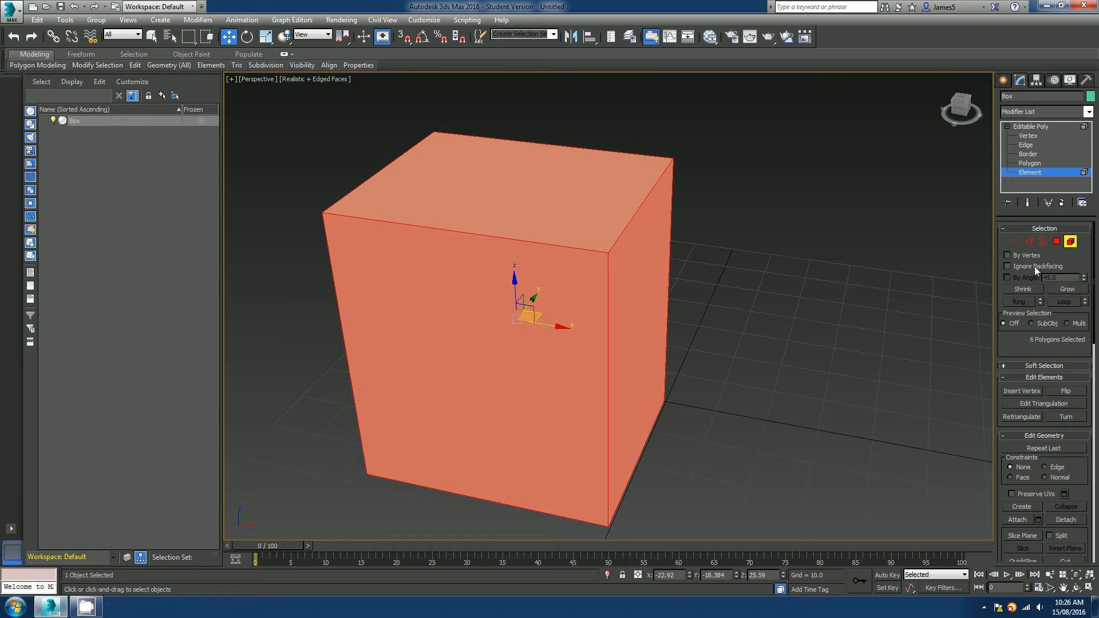
Select the box element again in the Front view, then return to the Perspective view.
middle_click_drag(589, 302, 630, 290)
scroll(619, 301, "down", 5)
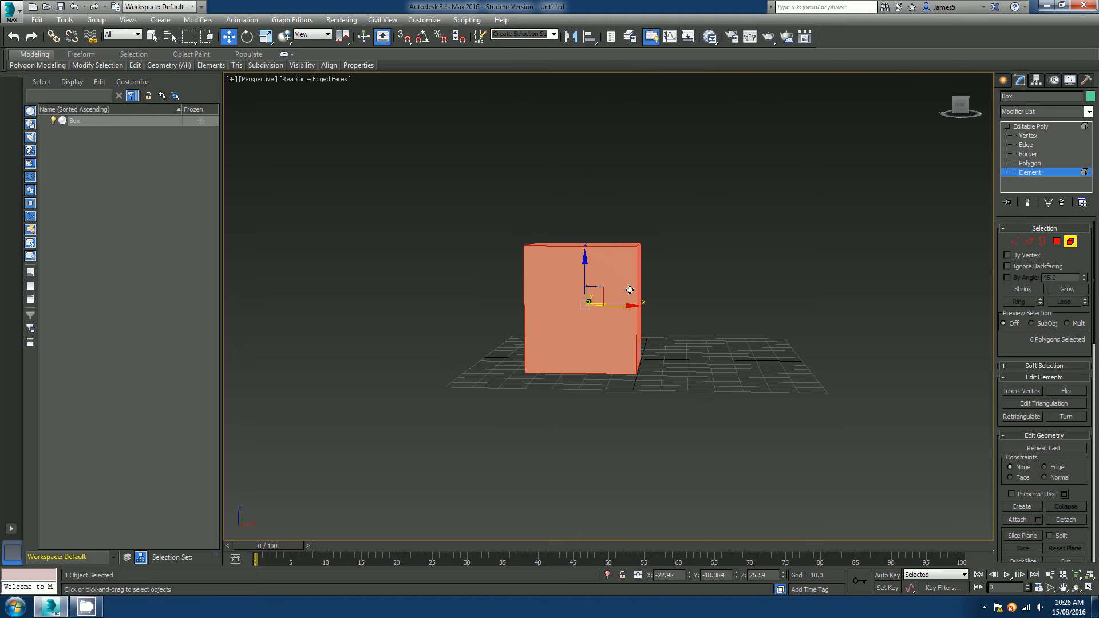
key("f")
left_click(637, 288)
scroll(621, 292, "up", 4)
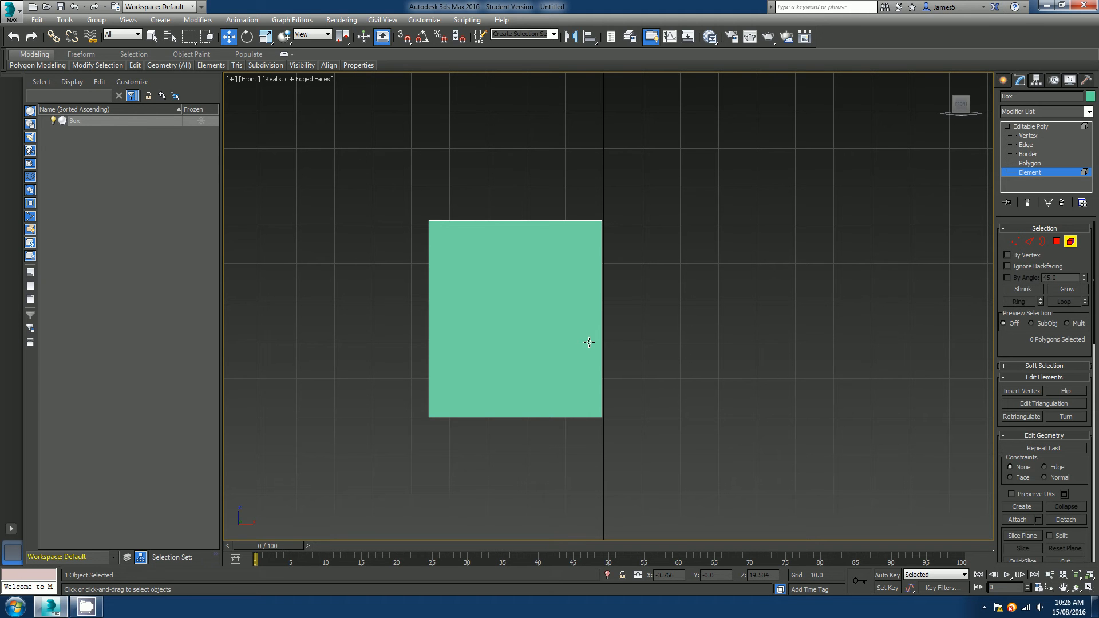
left_click(484, 314)
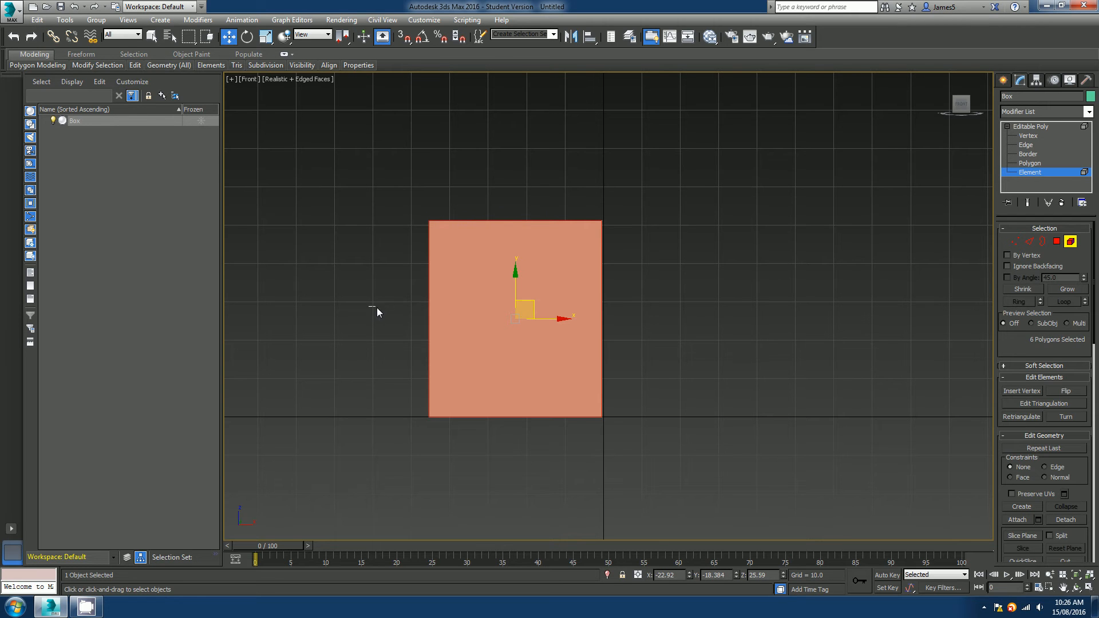
left_click_drag(414, 306, 453, 306)
key("p")
scroll(686, 312, "down", 3)
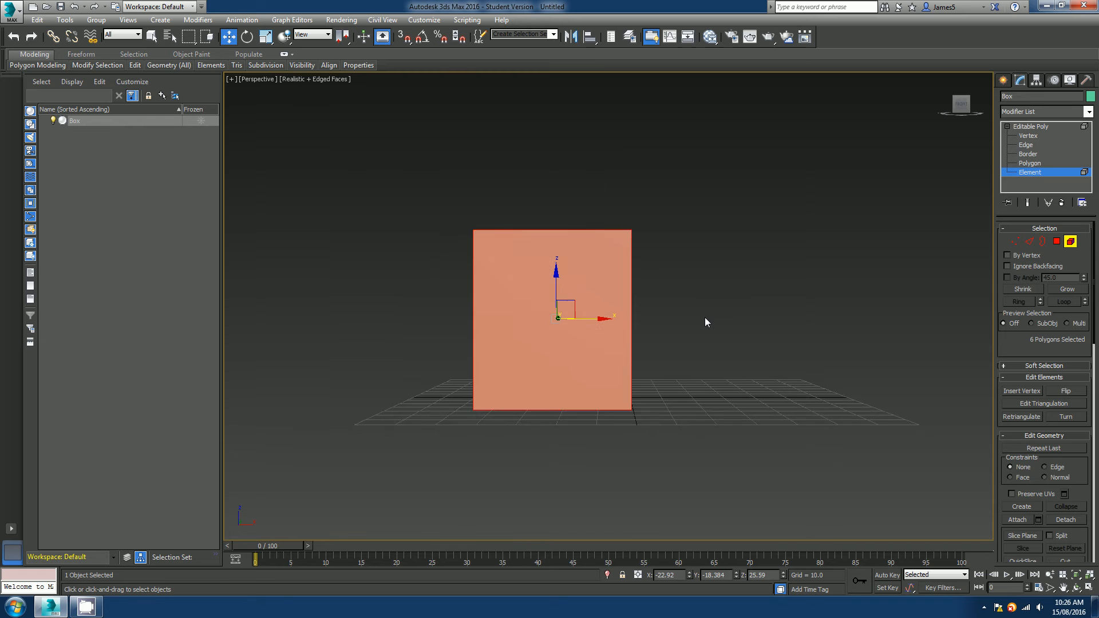
middle_click_drag(705, 317, 690, 338, "alt")
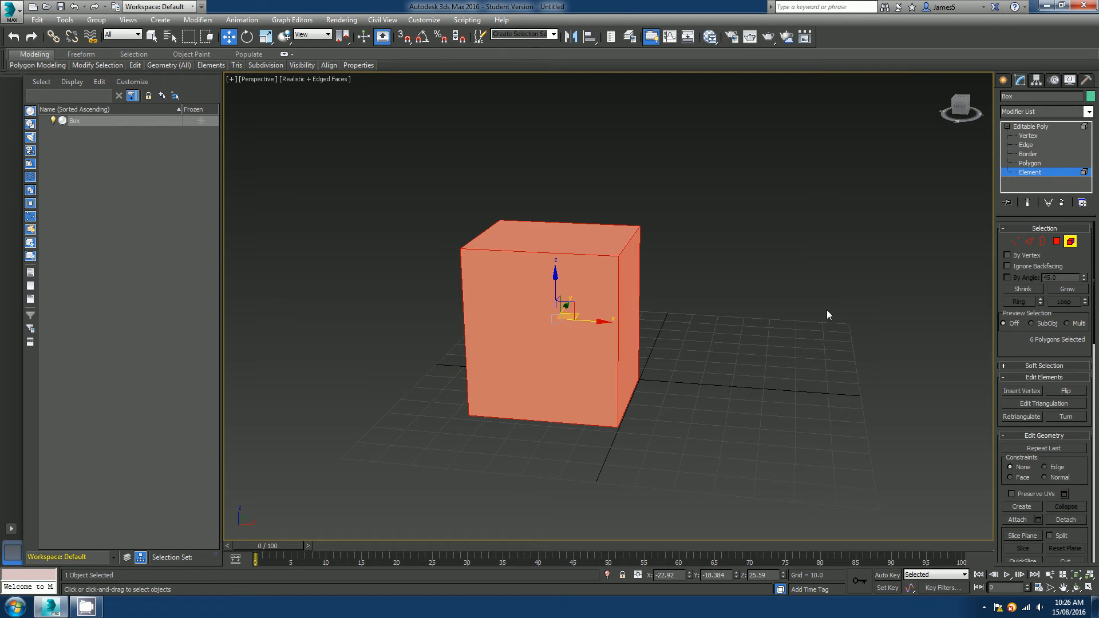
Switch to Polygon level and window-select across the whole box in the Front view.
left_click(1057, 241)
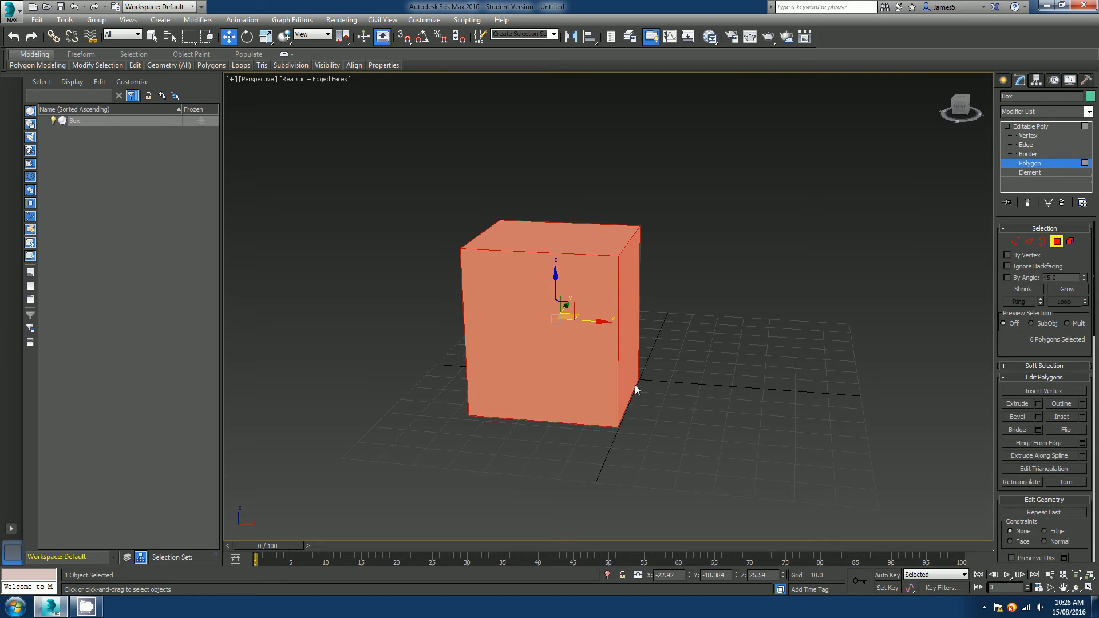
key("f")
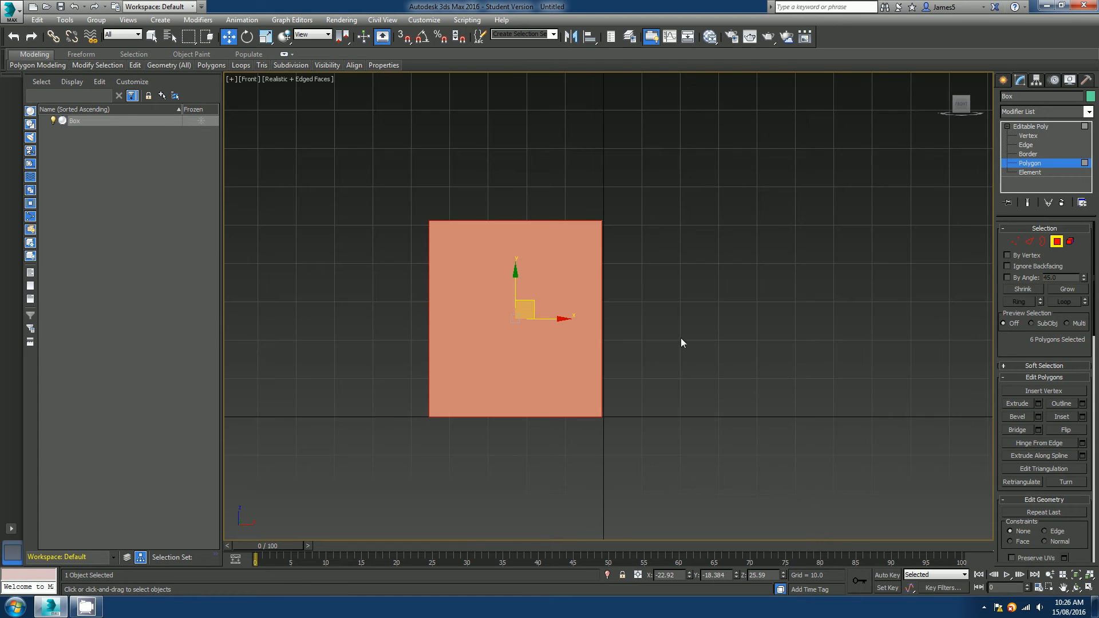
left_click(726, 319)
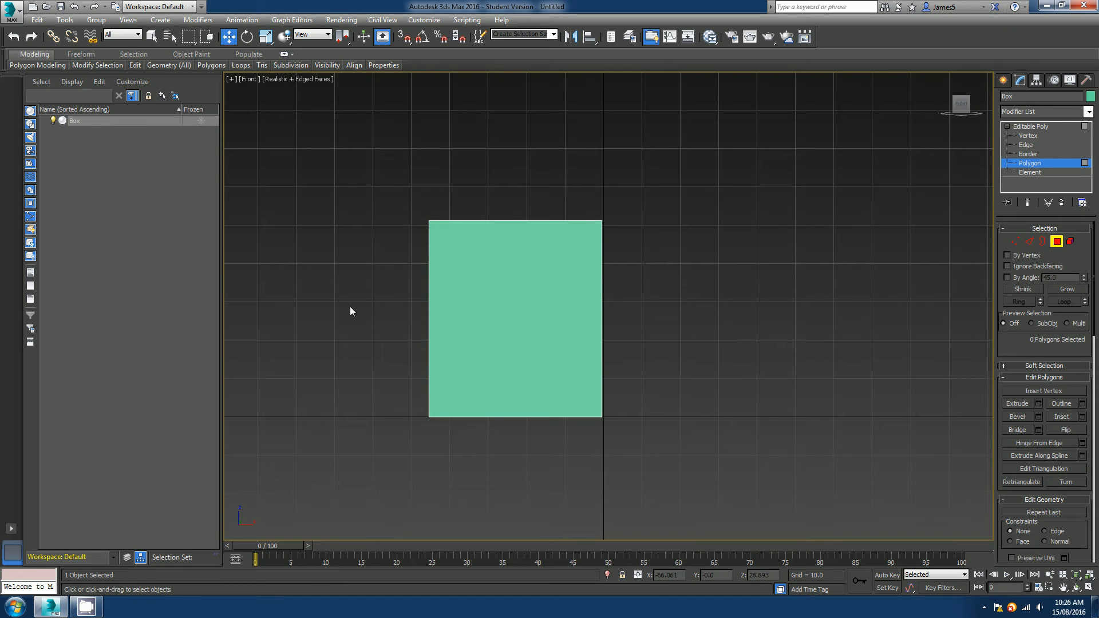
left_click_drag(386, 308, 678, 308)
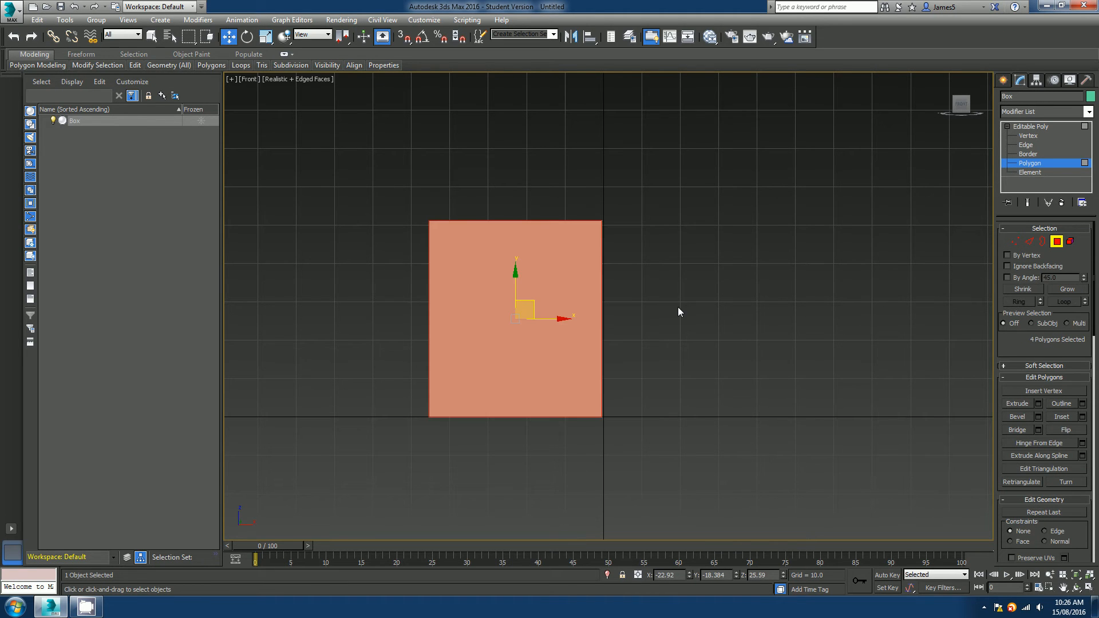
key("p")
middle_click_drag(679, 308, 522, 362, "alt")
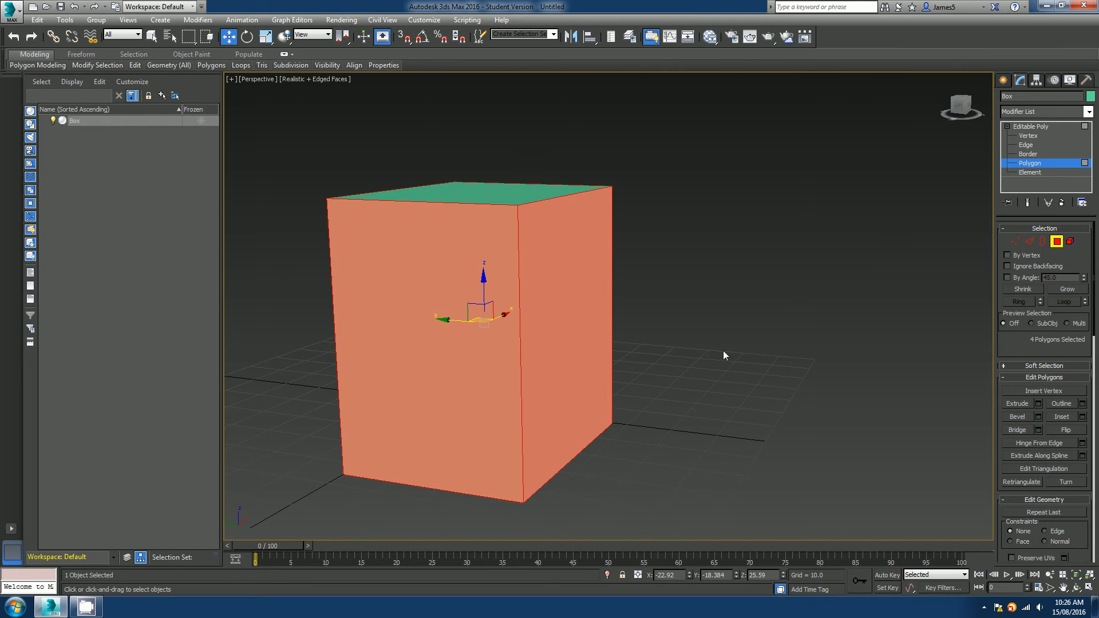
middle_click_drag(629, 347, 720, 350, "alt")
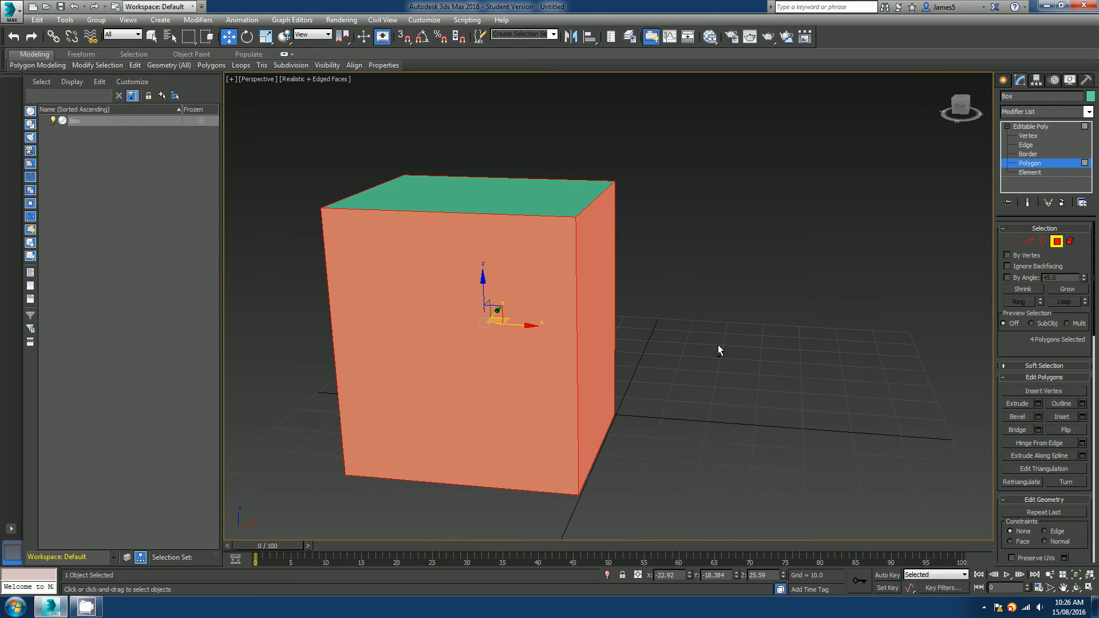
Turn on Ignore Backfacing and window-select across the box again in the Front view, then clear the selection.
key("f")
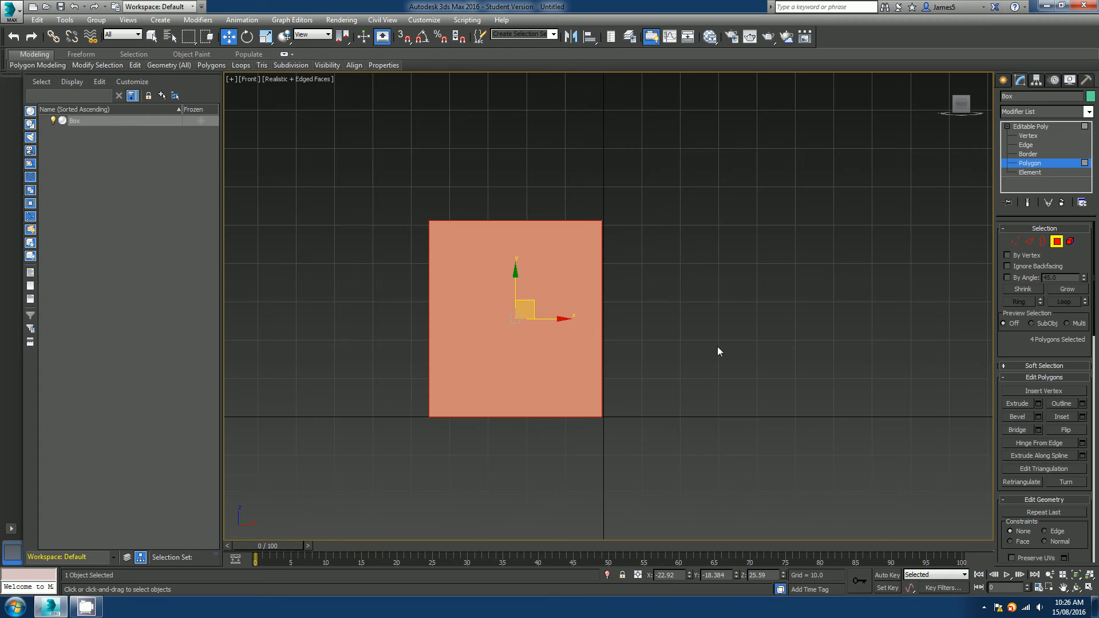
left_click(718, 348)
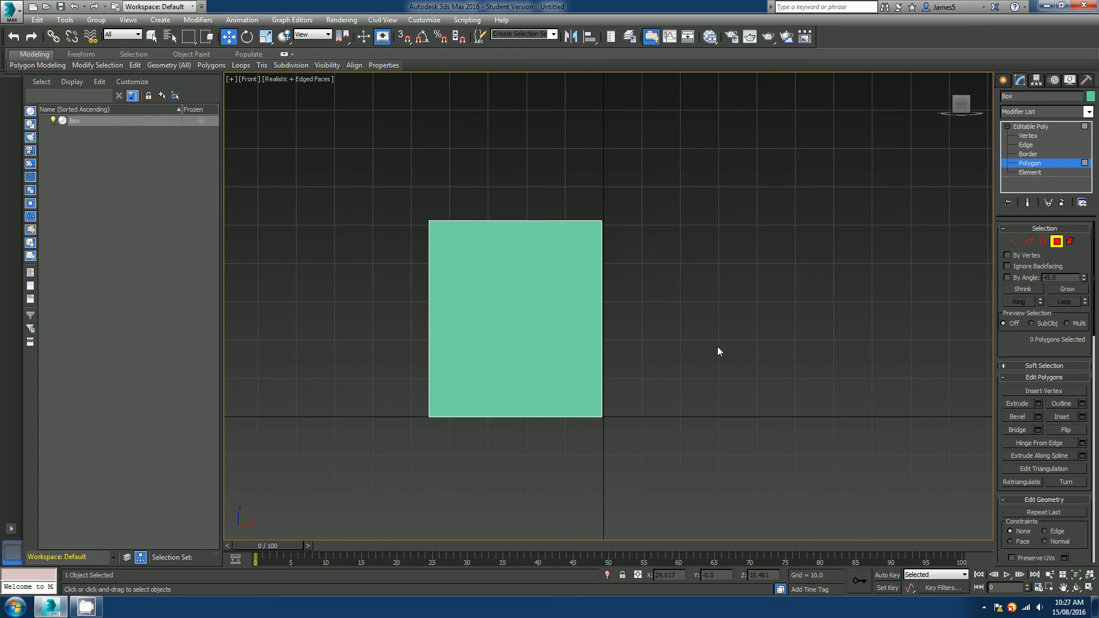
left_click(1007, 266)
left_click_drag(358, 300, 699, 301)
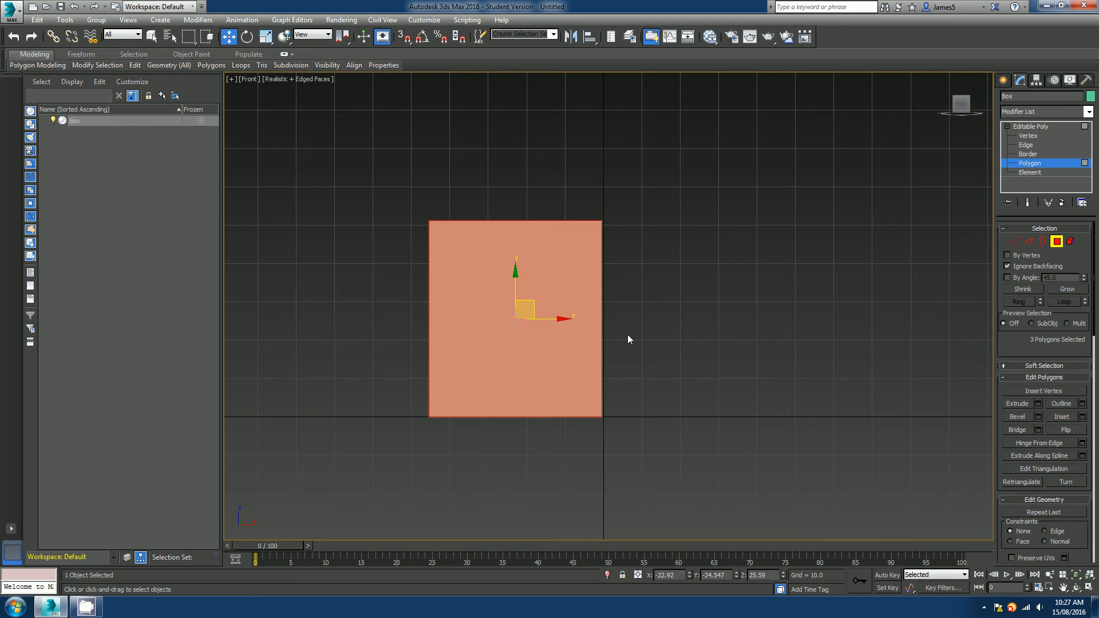
key("p")
middle_click_drag(702, 351, 554, 366, "alt")
scroll(588, 374, "down", 3)
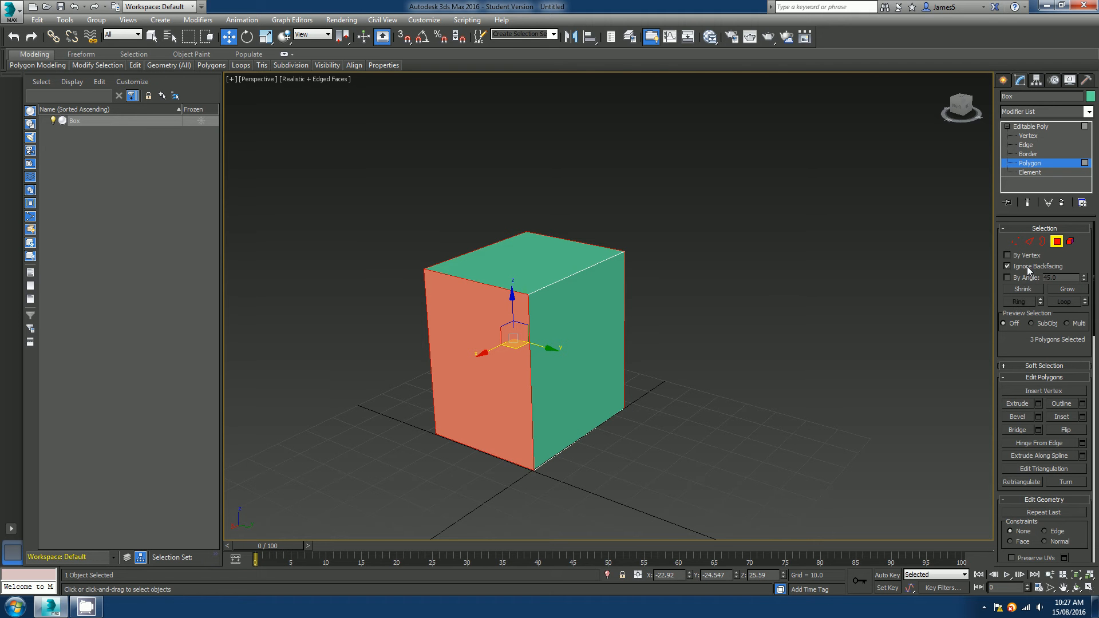
middle_click_drag(572, 403, 984, 300, "alt")
left_click(719, 346)
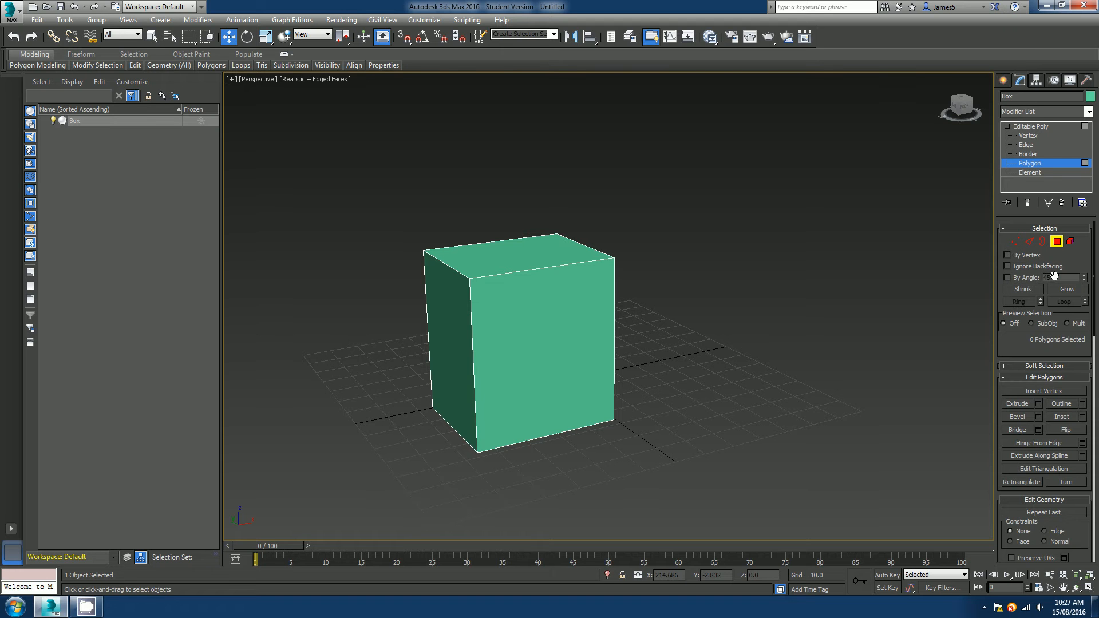
Select the box's top polygon and shrink the polygon selection.
left_click_drag(1056, 269, 1049, 224)
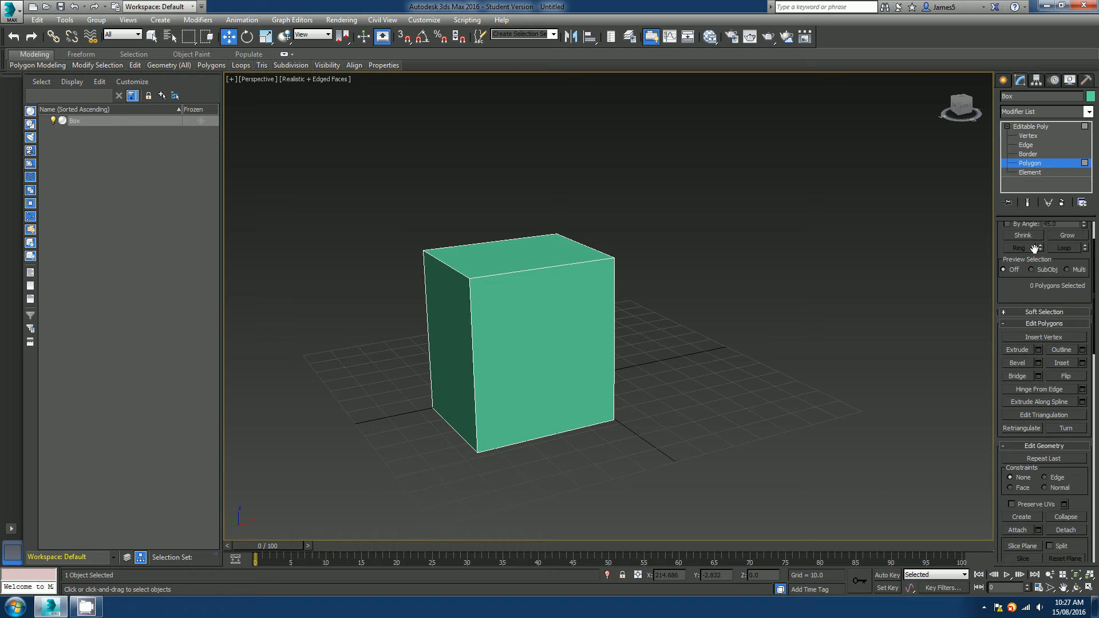
left_click_drag(1004, 286, 1014, 347)
middle_click_drag(447, 306, 564, 296, "alt")
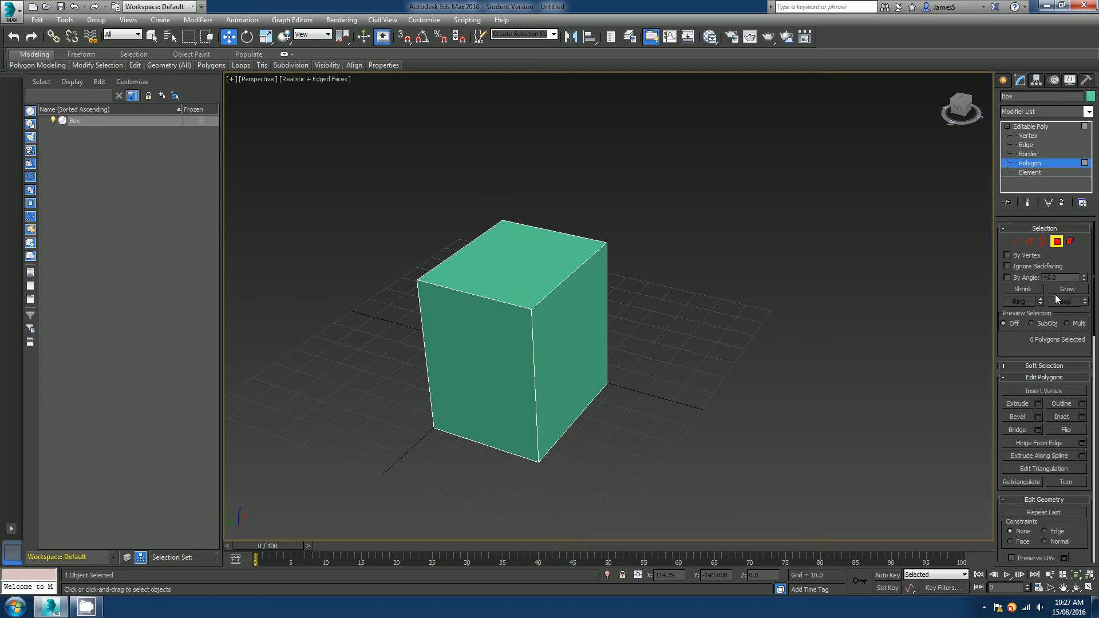
left_click(511, 280)
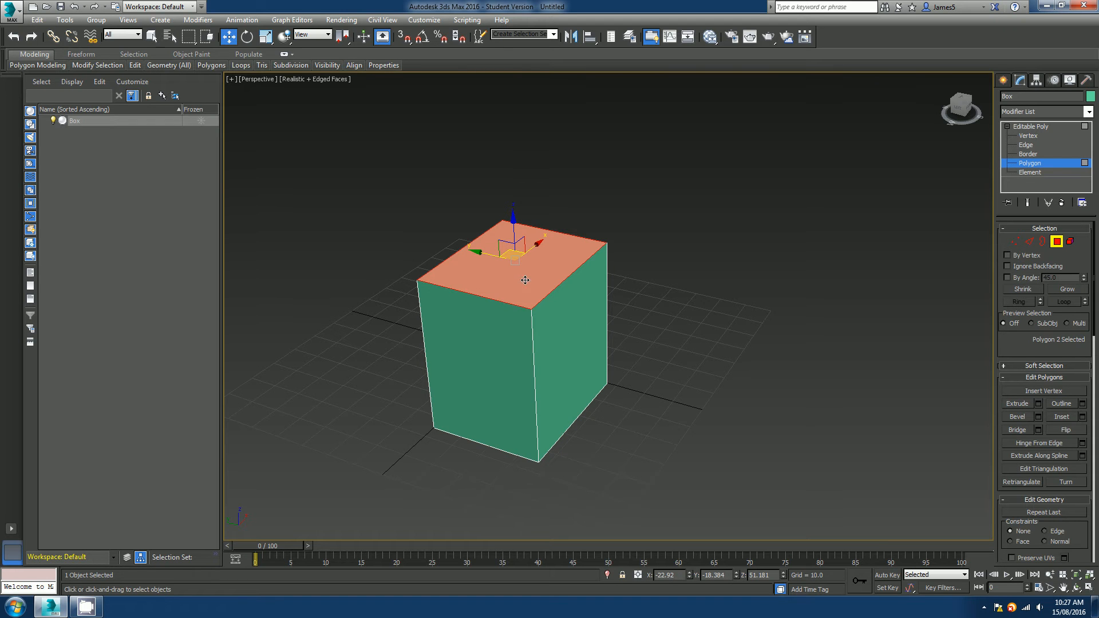
middle_click_drag(511, 280, 516, 304, "alt")
scroll(524, 298, "up", 2)
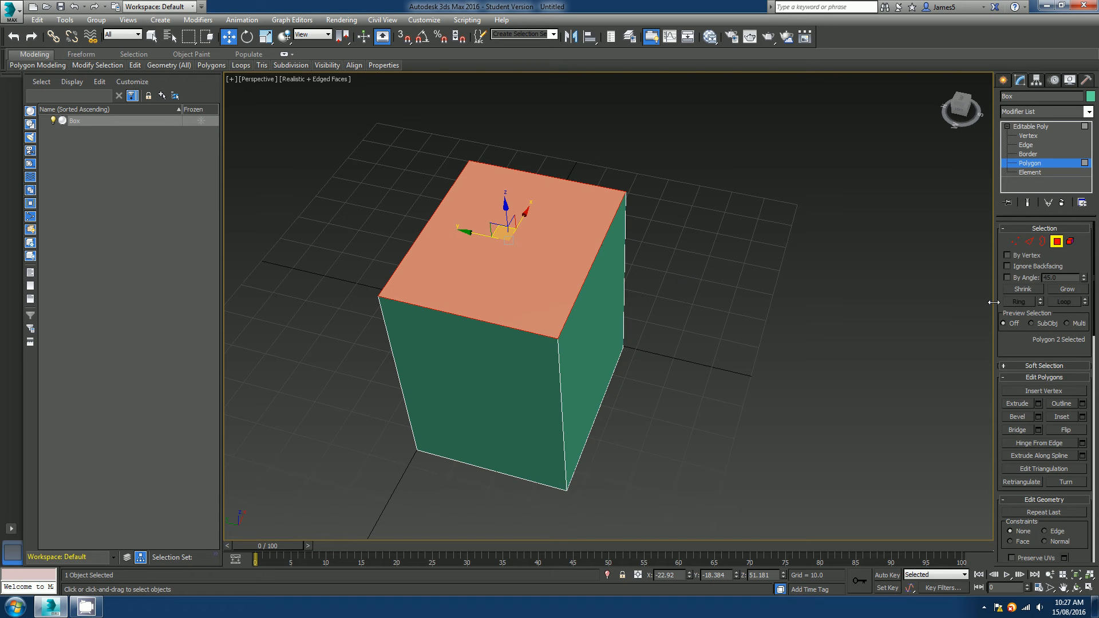
left_click(1024, 290)
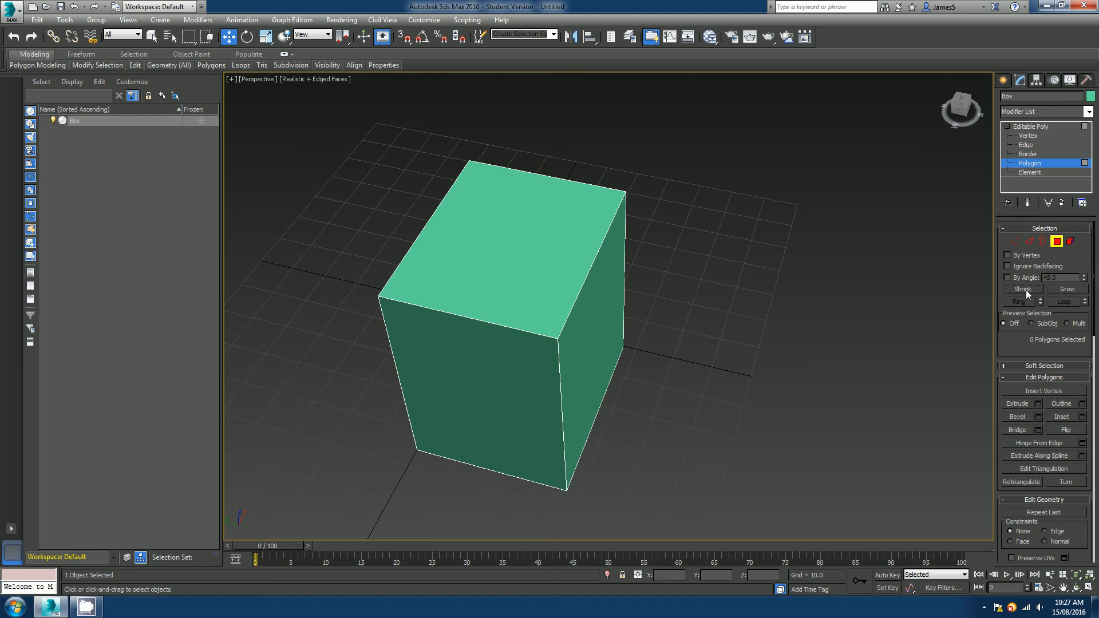
Reselect the top polygon and grow the polygon selection twice to cover the surrounding faces.
left_click(546, 269)
left_click(1082, 290)
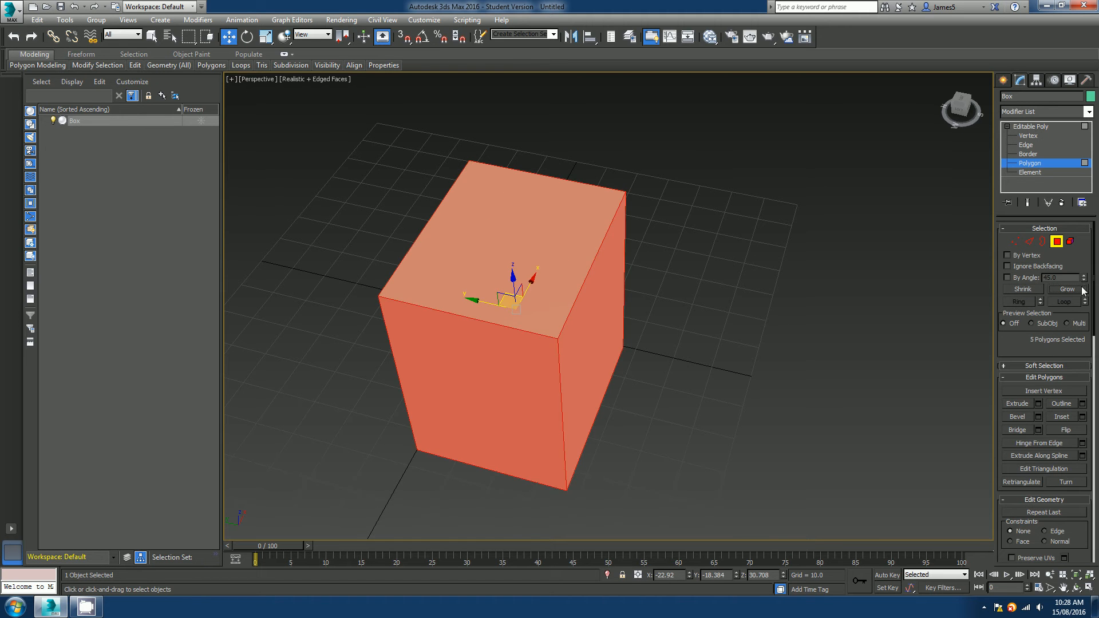
middle_click_drag(645, 360, 512, 361, "alt")
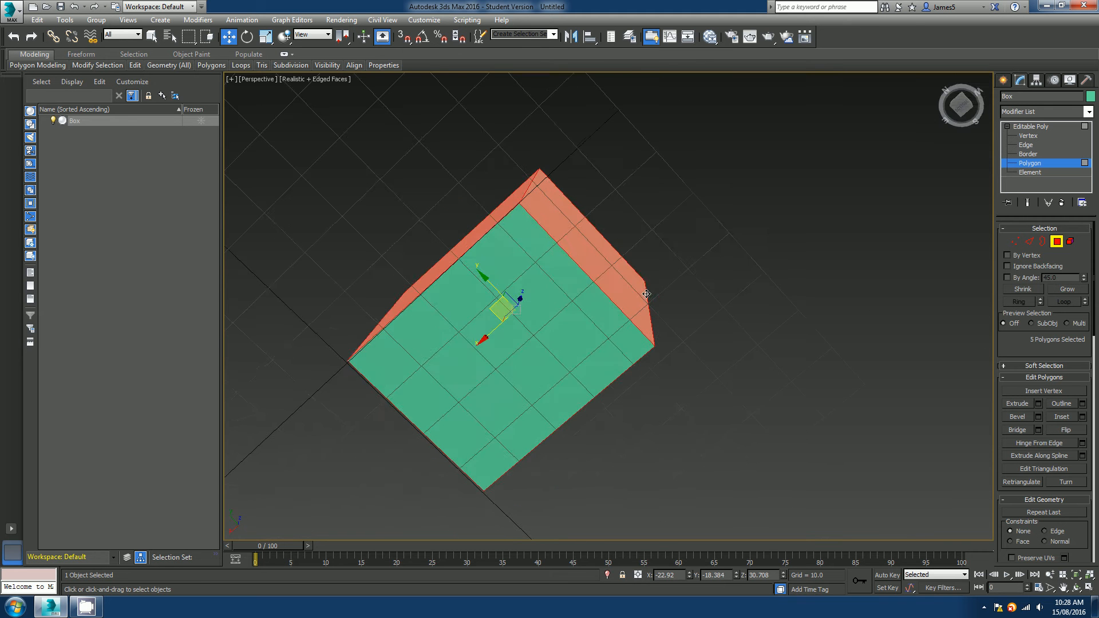
middle_click_drag(531, 279, 534, 318, "alt")
left_click(1074, 290)
mouse_move(847, 303)
middle_mouse_down("alt")
mouse_move(810, 319)
mouse_move(868, 300)
middle_mouse_up("alt")
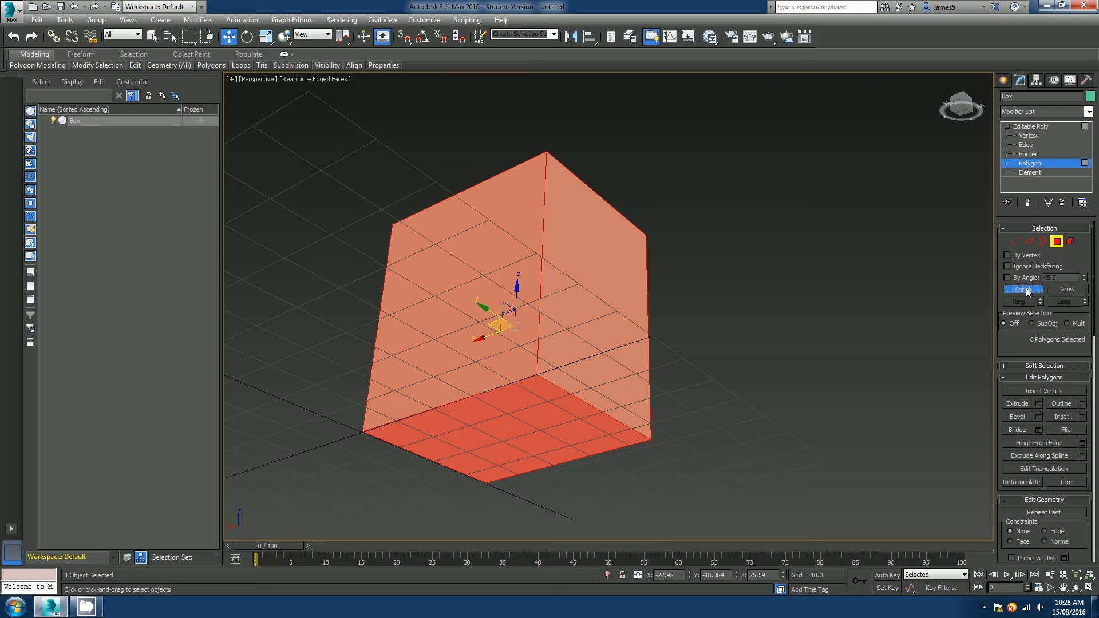
Shrink the polygon selection back down to the box's single top polygon.
middle_click_drag(739, 314, 726, 385, "alt")
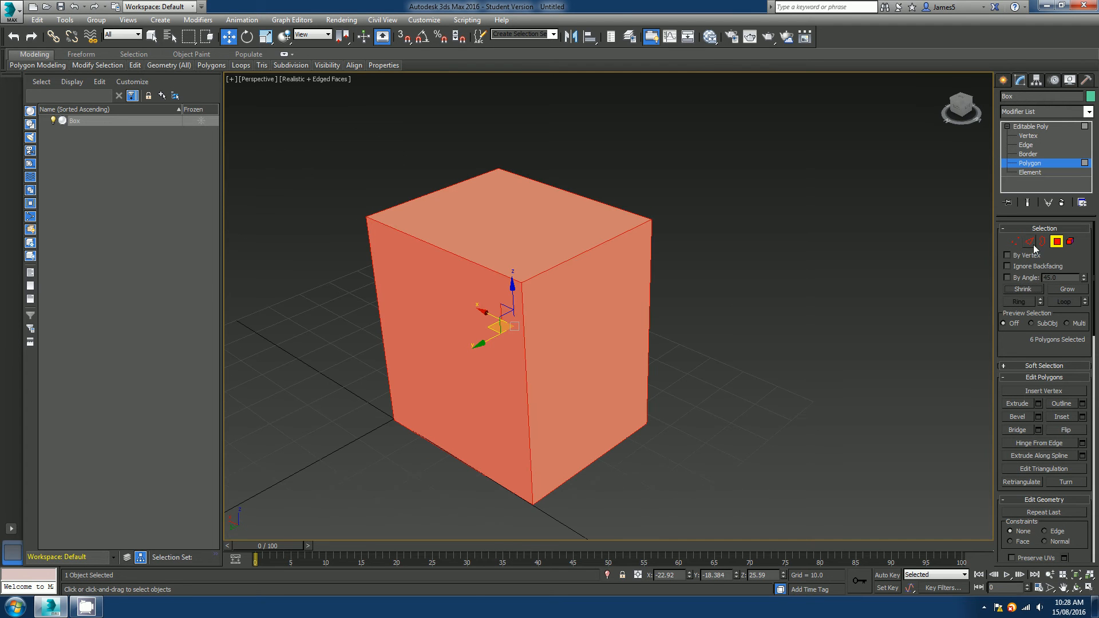
middle_click_drag(630, 343, 772, 364, "alt")
left_click(1025, 290)
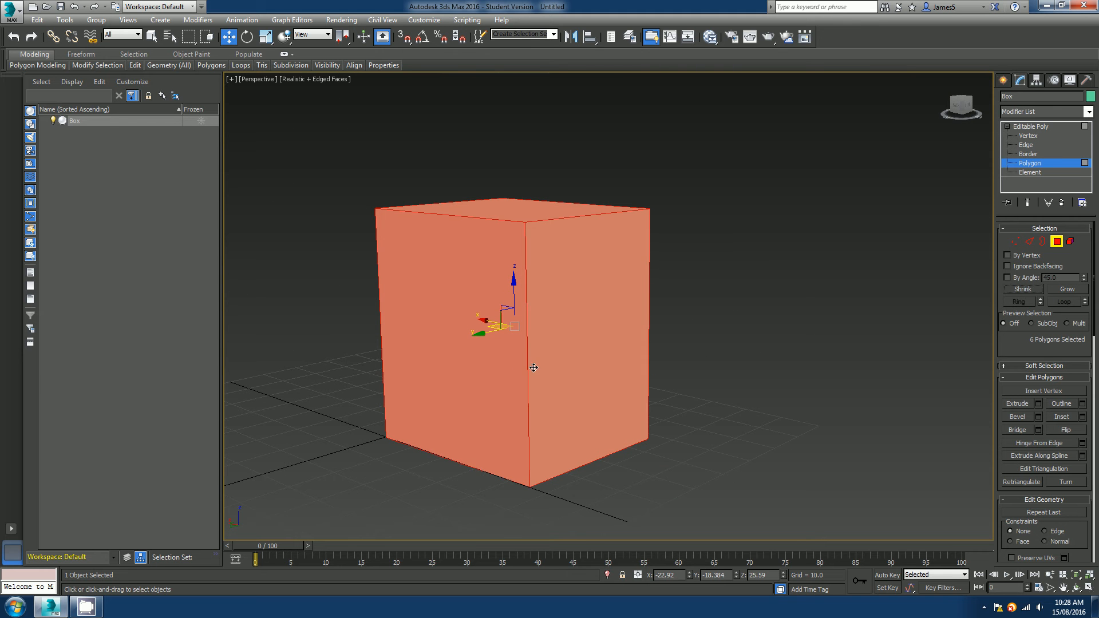
middle_click_drag(533, 368, 526, 369, "alt")
middle_click_drag(660, 294, 675, 321, "alt")
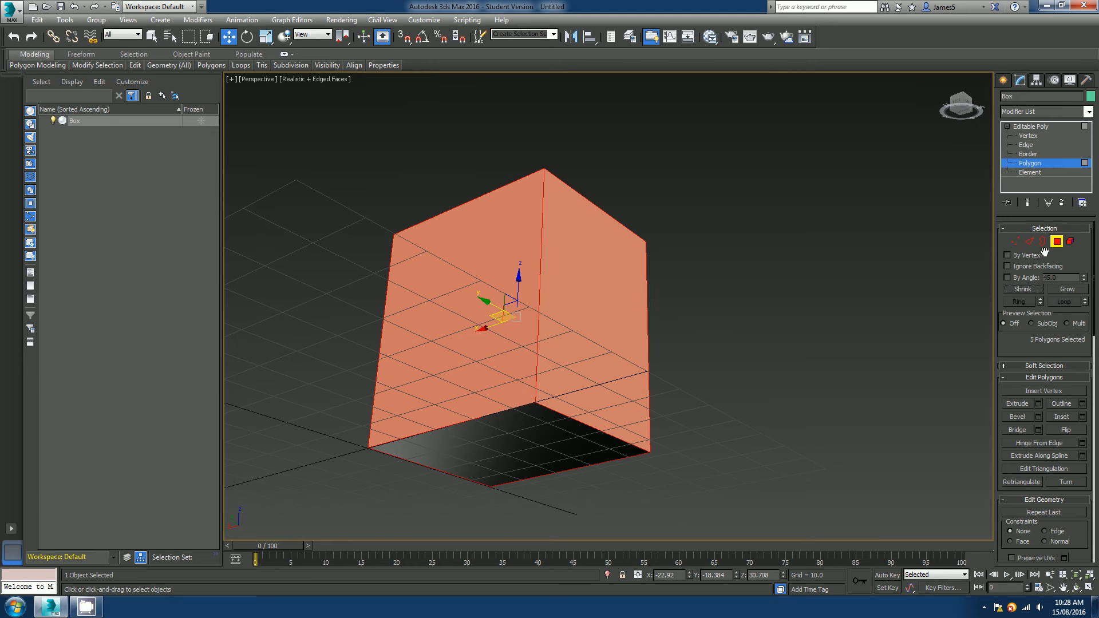
left_click(1023, 289)
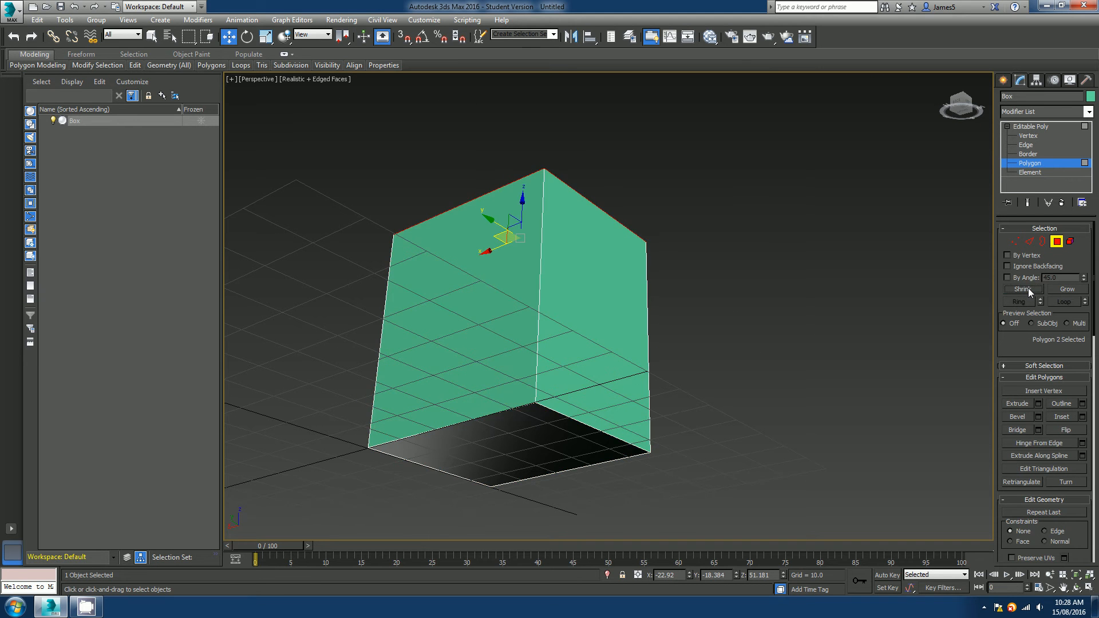
Switch to Edge level, select a top edge of the box and extend it to its edge ring.
middle_click_drag(532, 332, 618, 361, "alt")
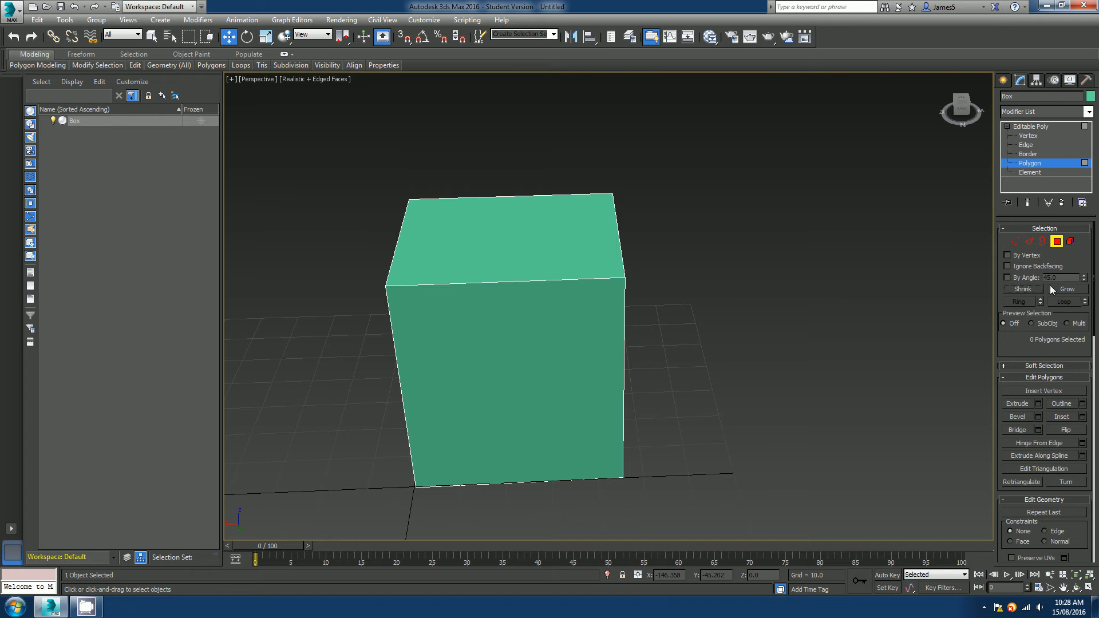
left_click(1029, 242)
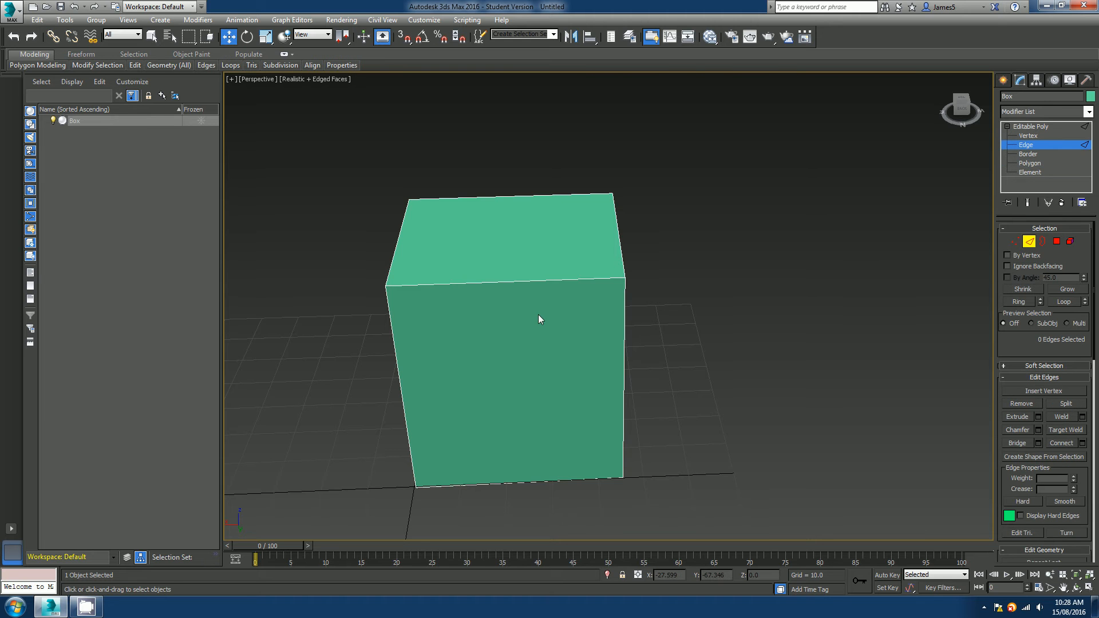
left_click(543, 282)
middle_click_drag(544, 282, 586, 324, "alt")
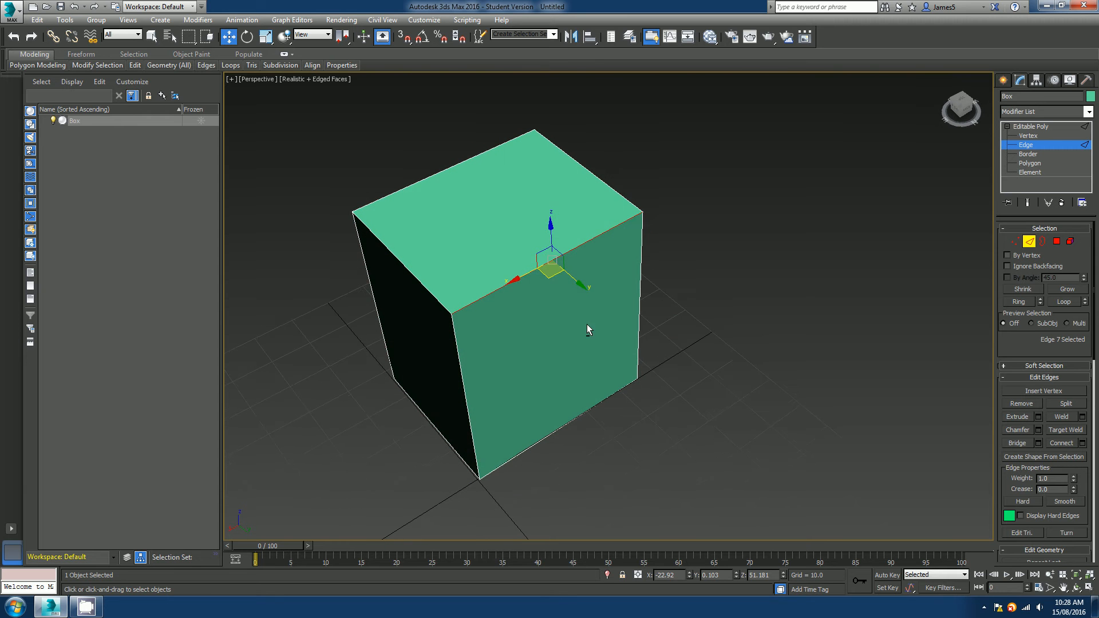
left_click(1021, 302)
middle_click_drag(641, 407, 538, 264, "alt")
middle_click_drag(548, 427, 581, 407, "alt")
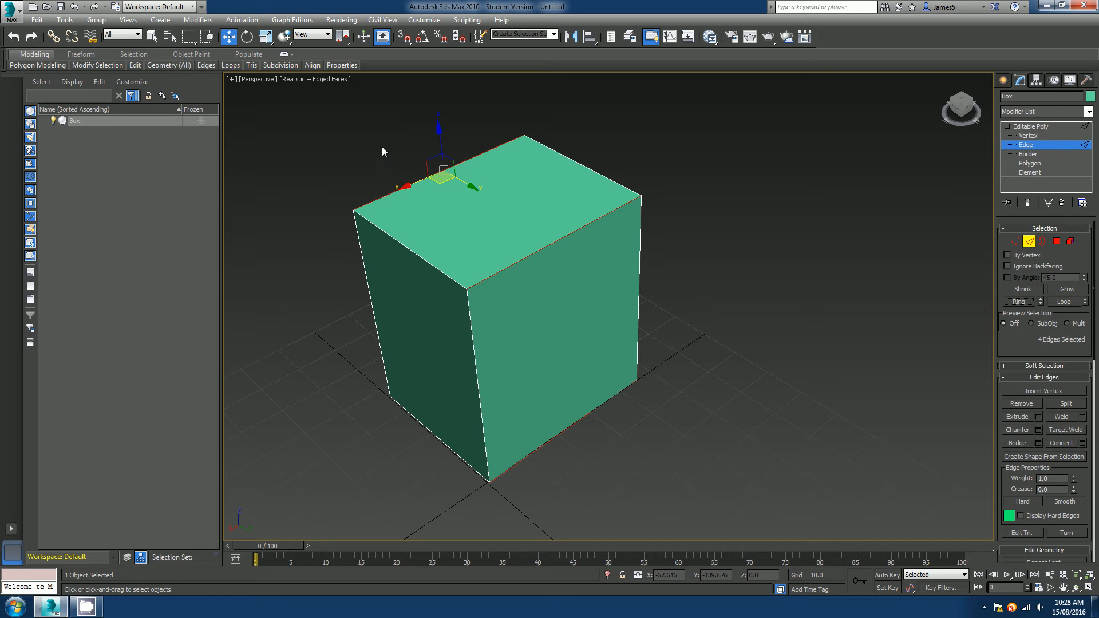
Select a top edge of the box and extend it with Loop.
middle_click_drag(595, 342, 554, 356, "alt")
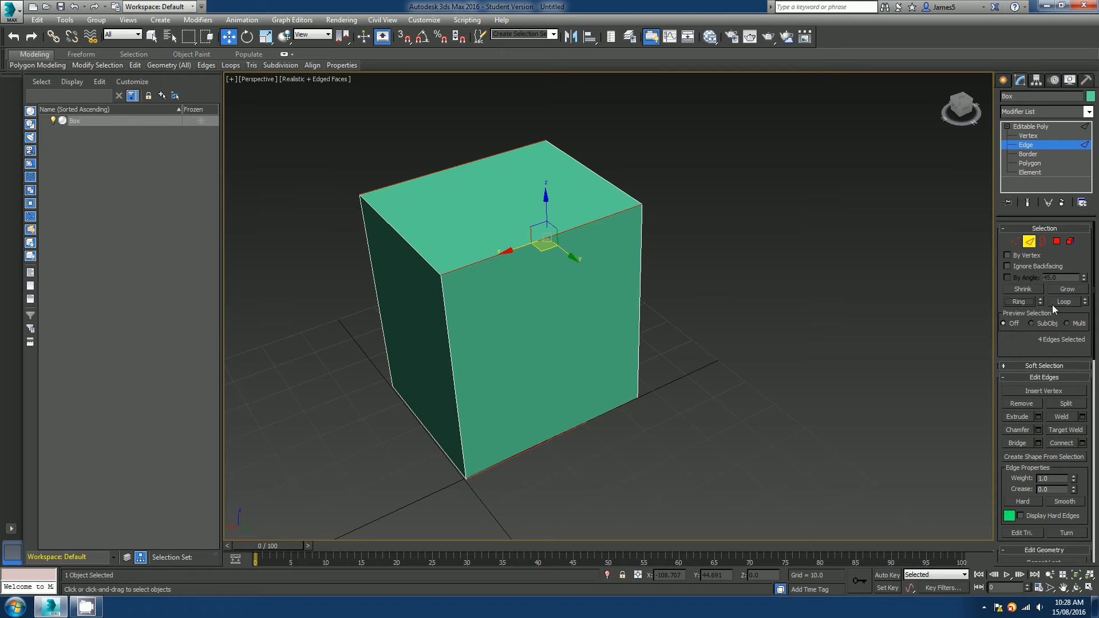
left_click(486, 259)
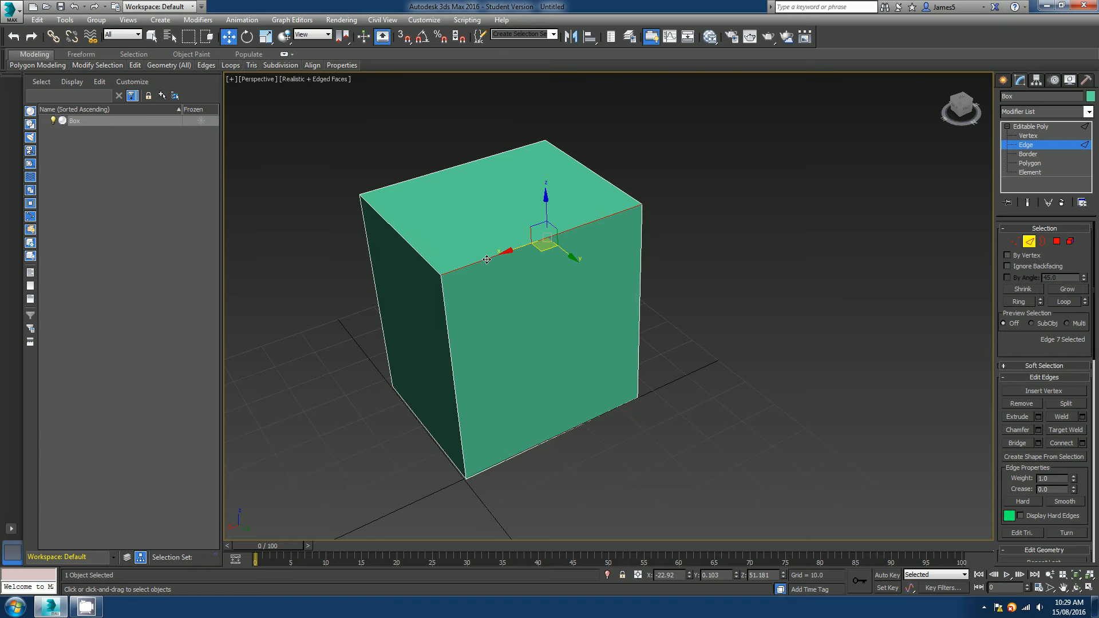
left_click(1069, 302)
Select a vertical corner edge of the box.
mouse_move(572, 375)
middle_mouse_down("alt")
mouse_move(753, 357)
mouse_move(568, 370)
middle_mouse_up("alt")
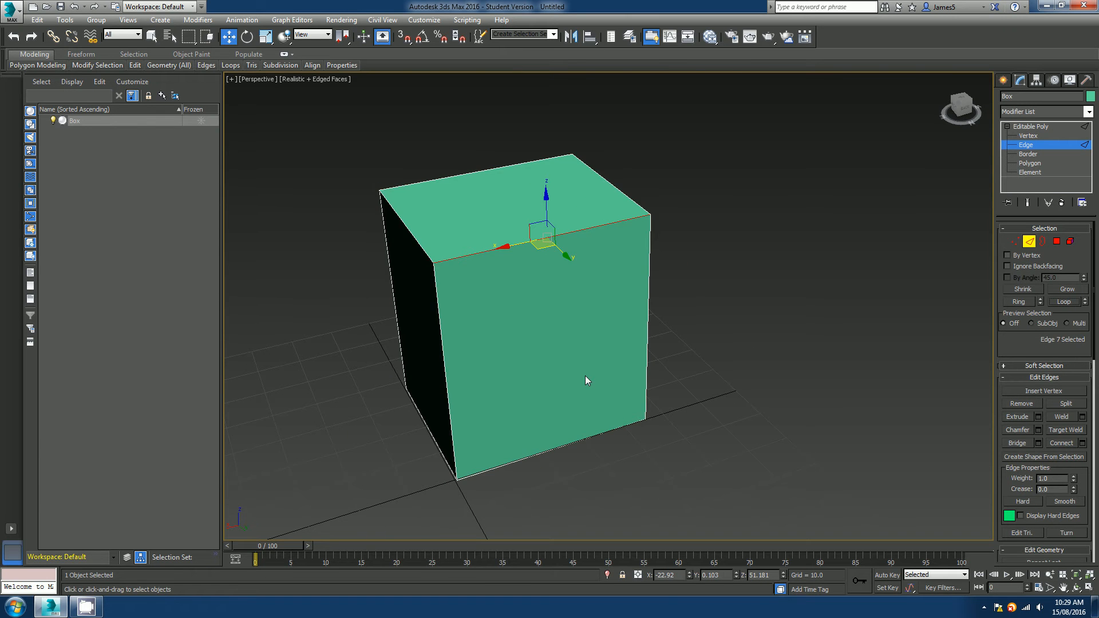
left_click(436, 352)
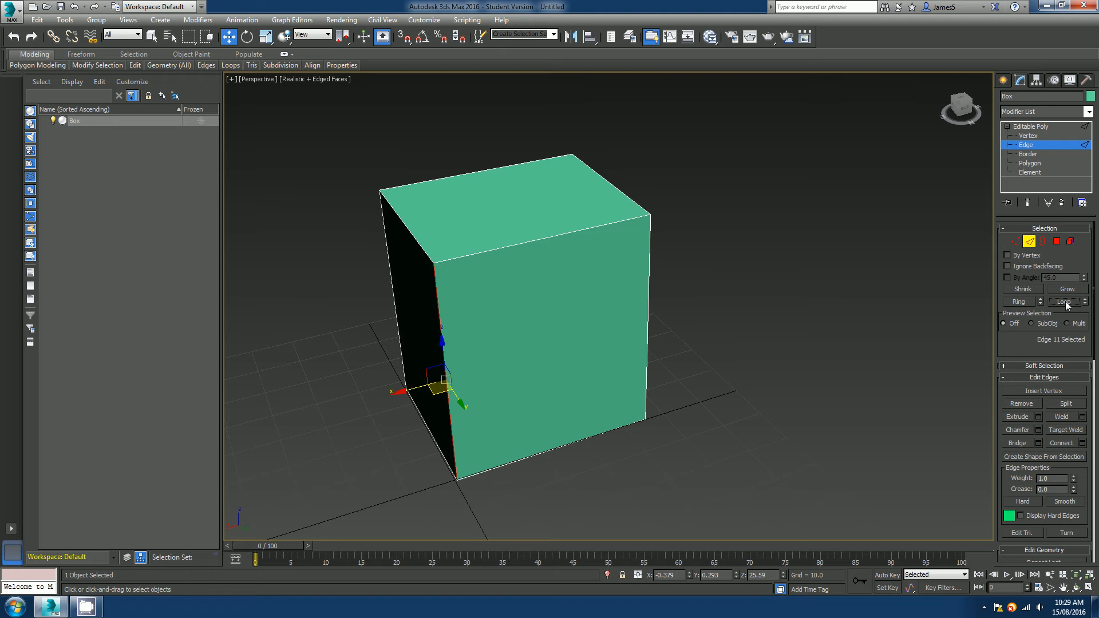
middle_click_drag(890, 389, 846, 393, "alt")
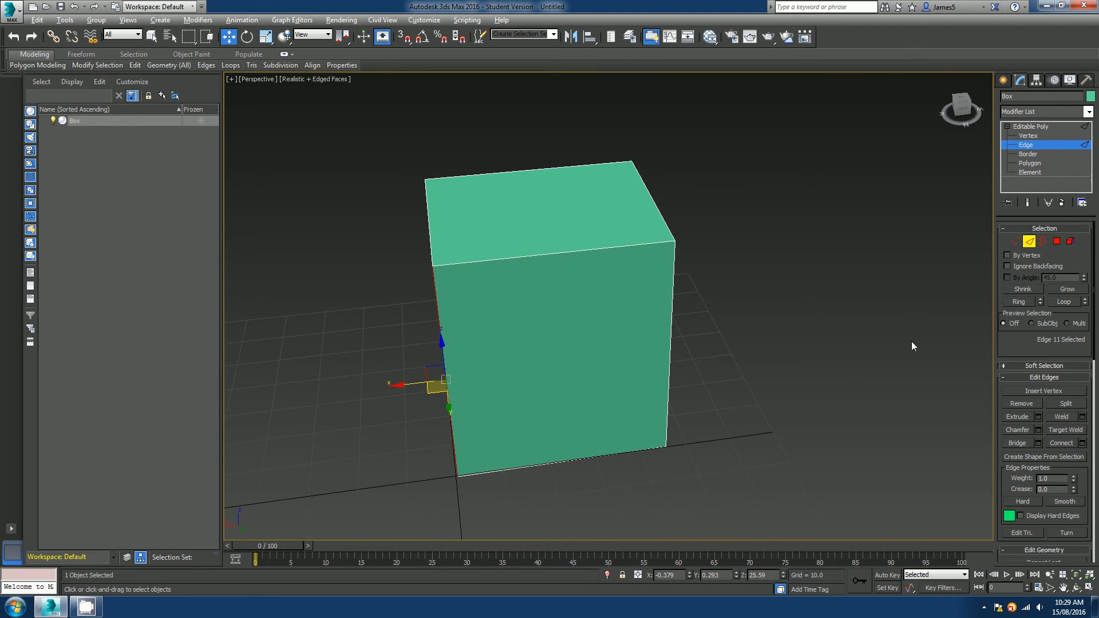
middle_click_drag(912, 347, 974, 341, "alt")
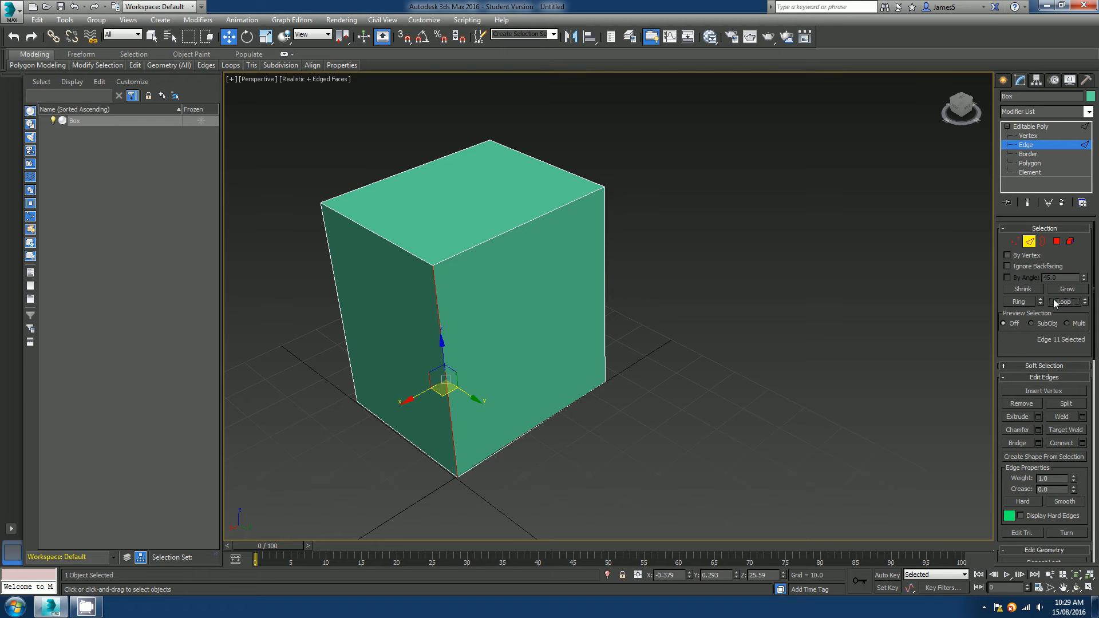
Open the Soft Selection rollout to review its settings, then collapse it.
left_click_drag(1009, 310, 1028, 245)
left_click(1008, 259)
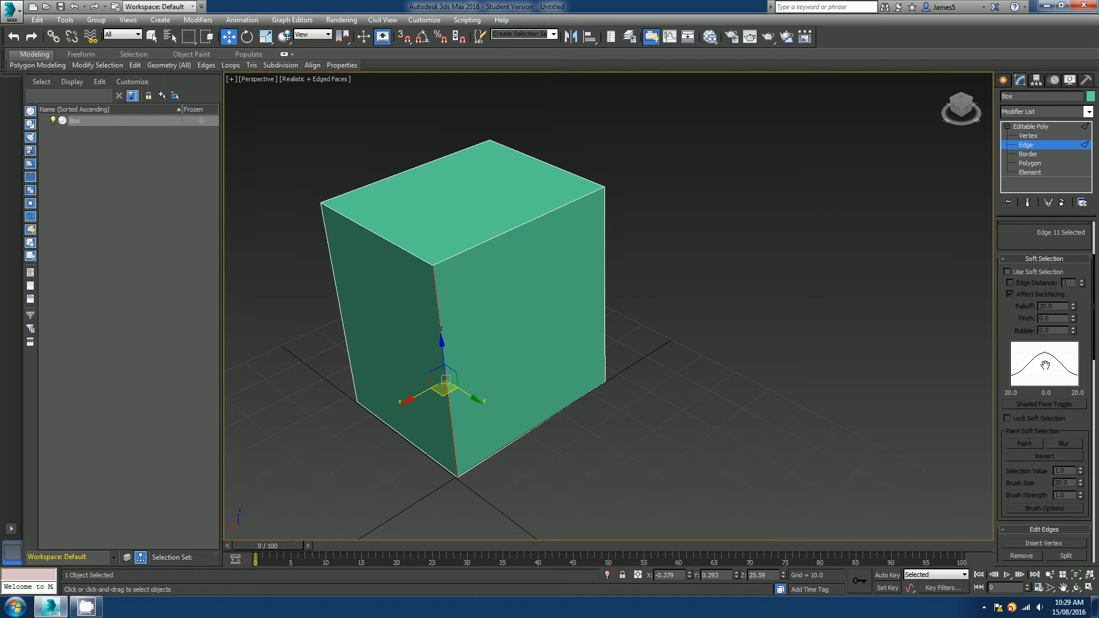
mouse_move(1086, 369)
left_mouse_down()
mouse_move(1088, 273)
mouse_move(1088, 362)
left_mouse_up()
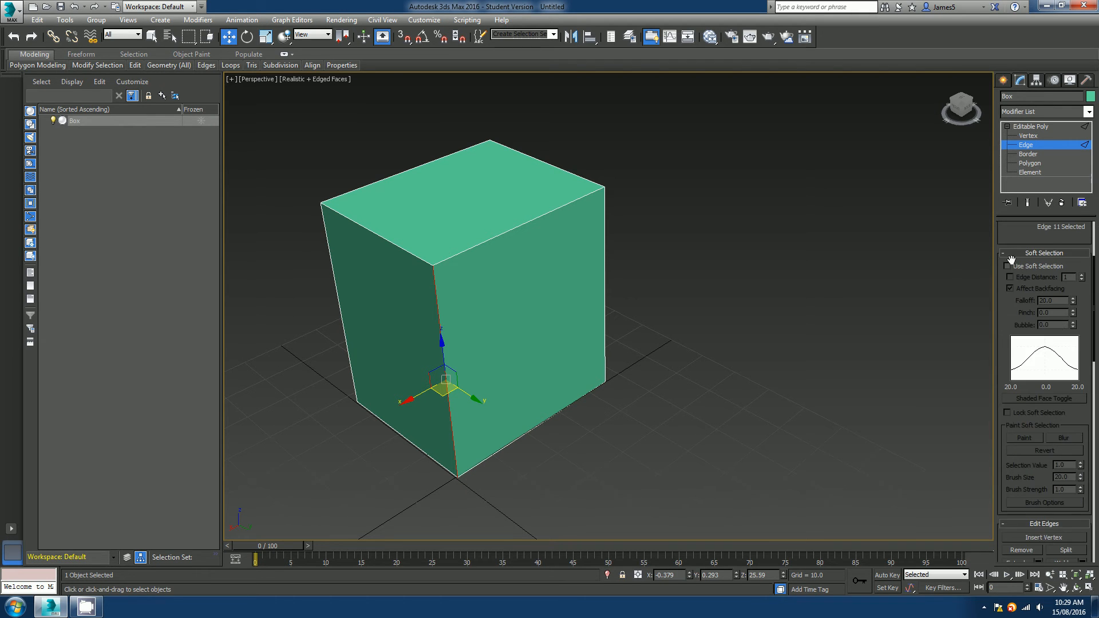
left_click(1006, 252)
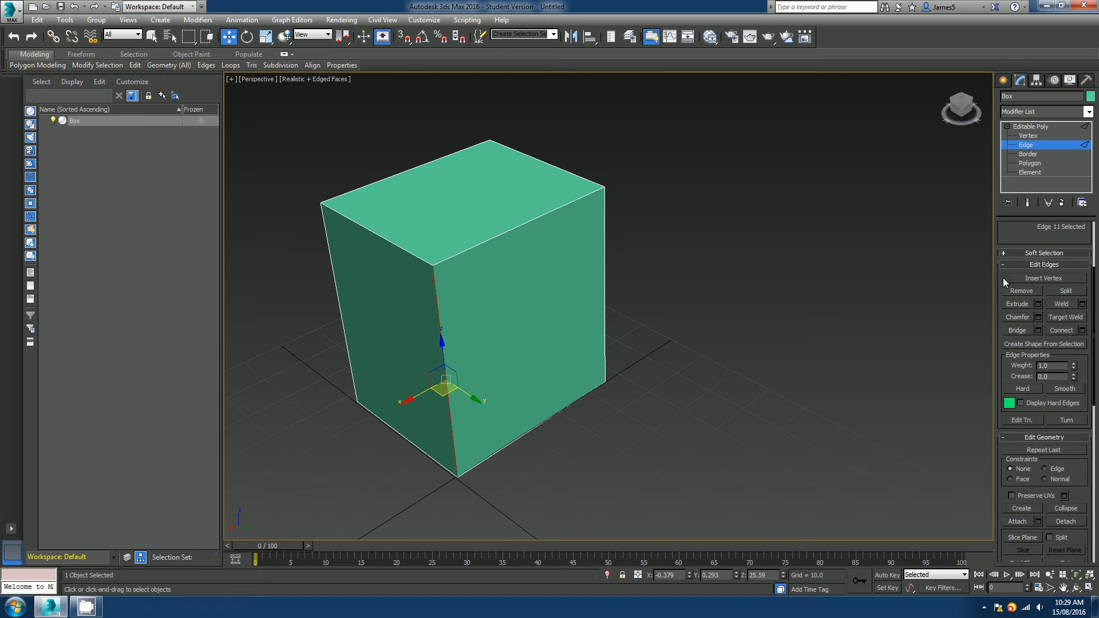
left_click_drag(997, 278, 997, 251)
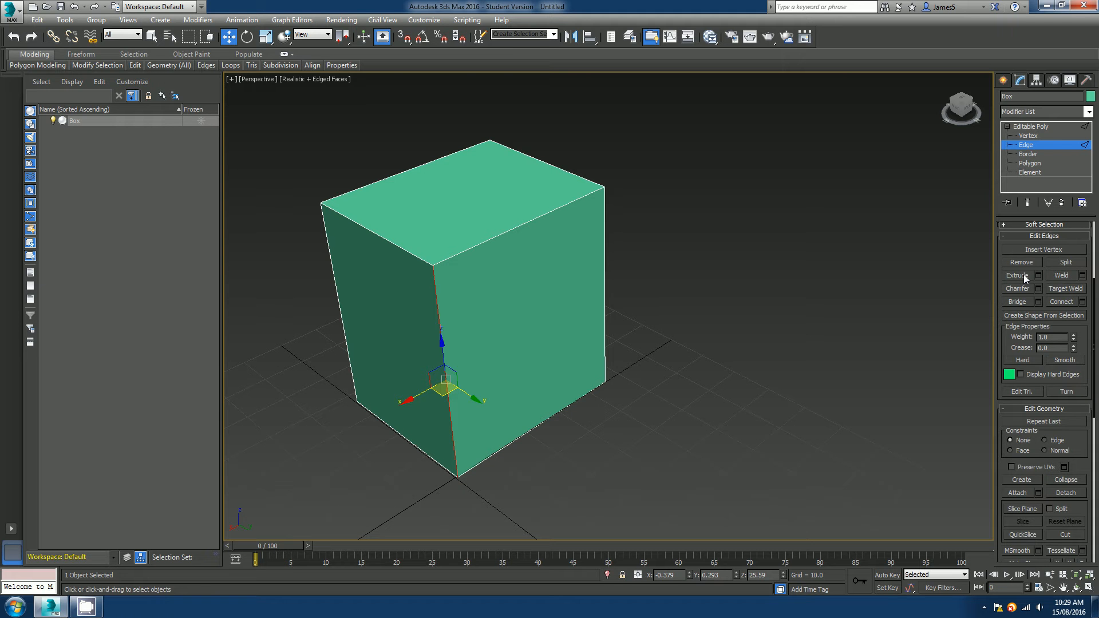
Switch to Polygon level and select the box's front polygon.
key("4")
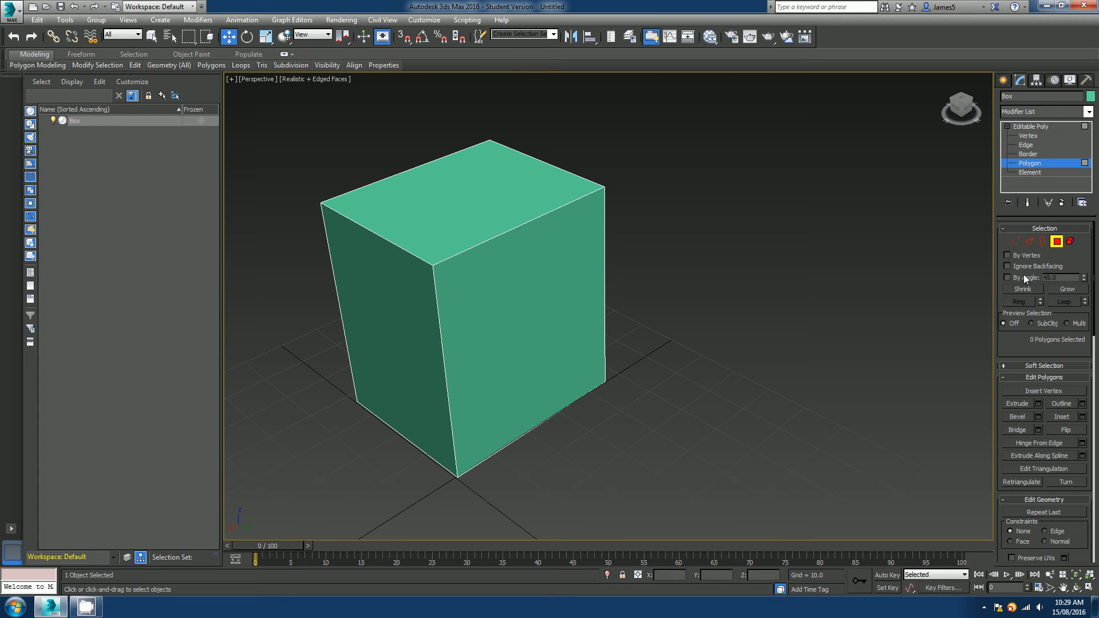
left_click(530, 310)
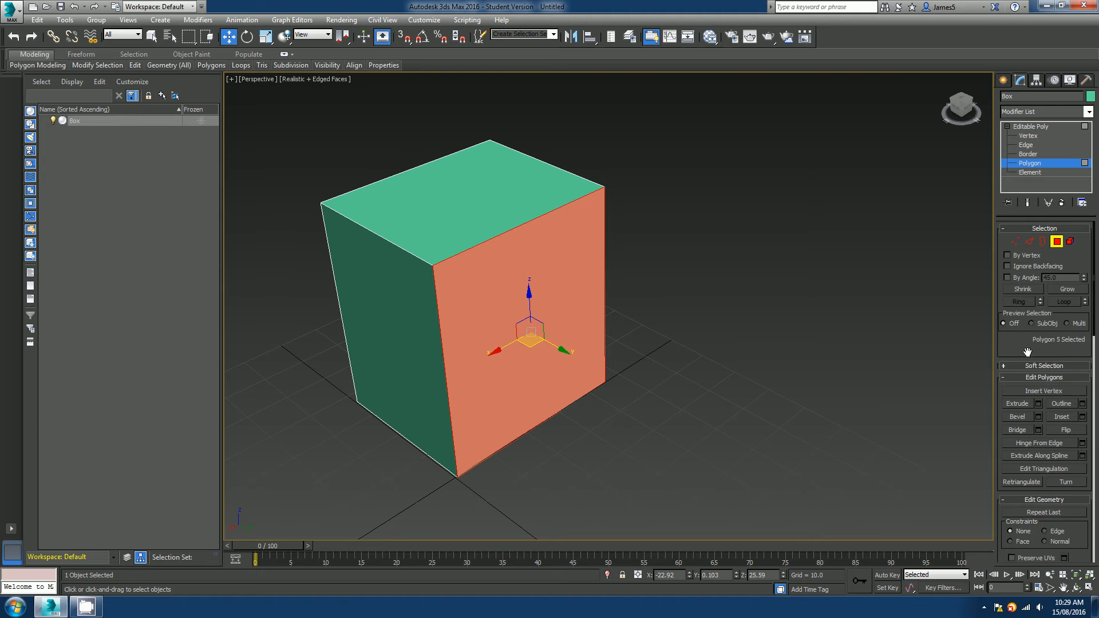
left_click_drag(1026, 352, 1025, 280)
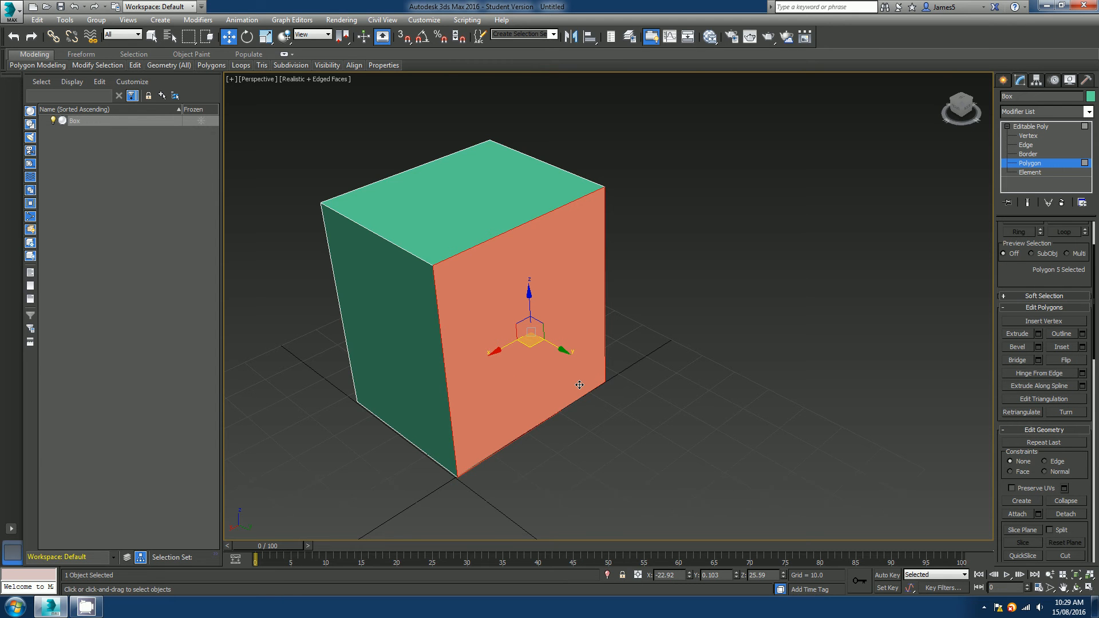
Open the Extrude settings for the selected polygon, review the extrusion type options, and cancel.
middle_click_drag(580, 385, 636, 366, "alt")
middle_click_drag(749, 308, 737, 307, "alt")
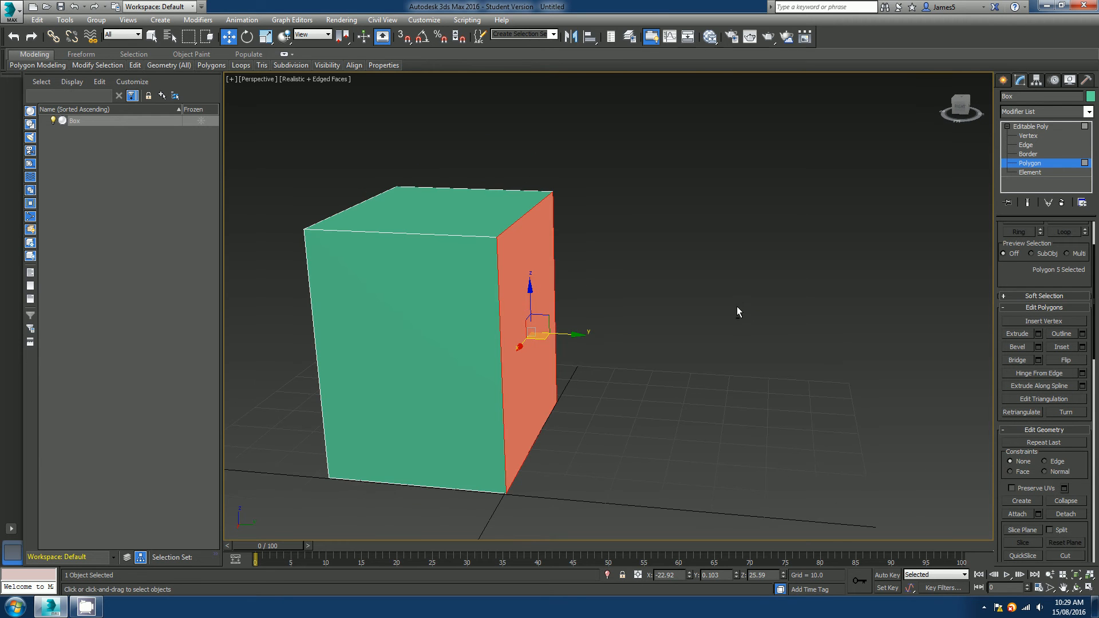
left_click(1039, 334)
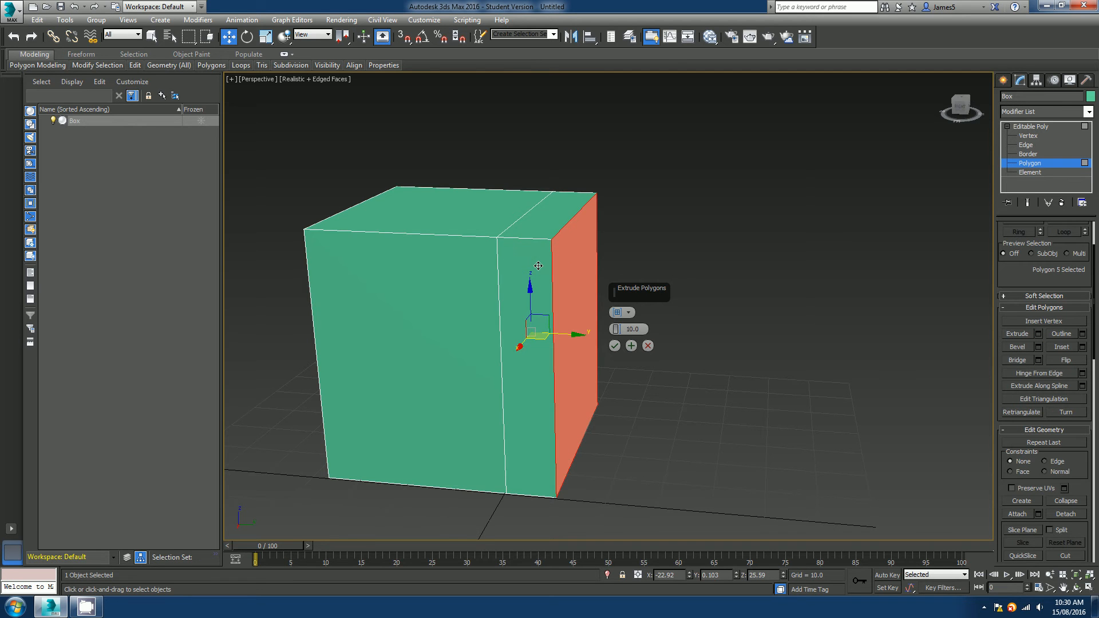
middle_click_drag(538, 266, 553, 284, "alt")
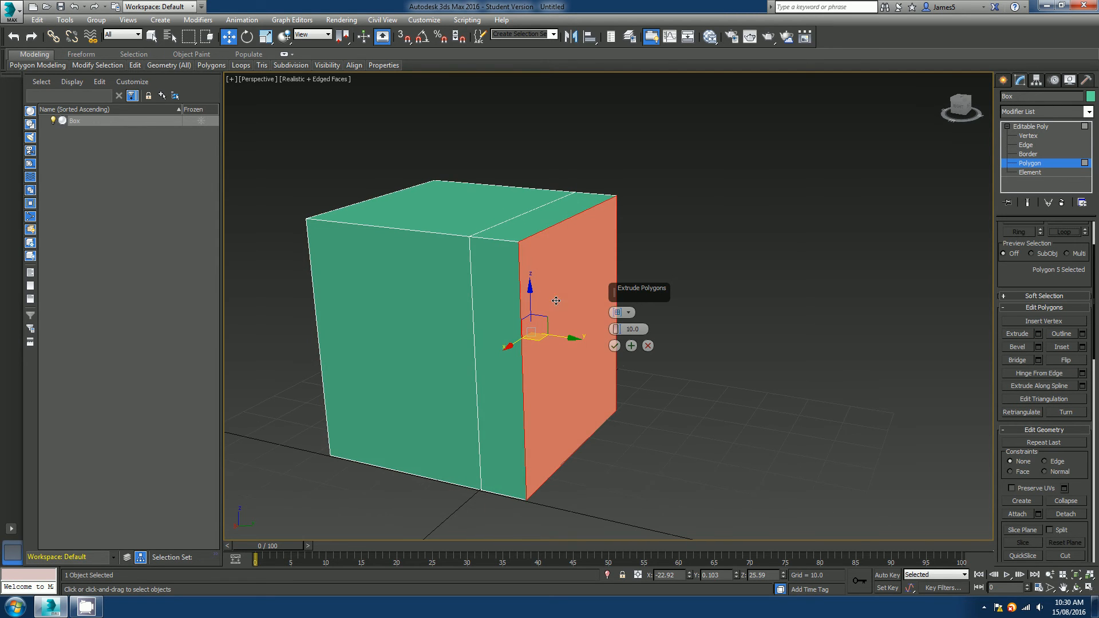
left_click_drag(640, 294, 675, 252)
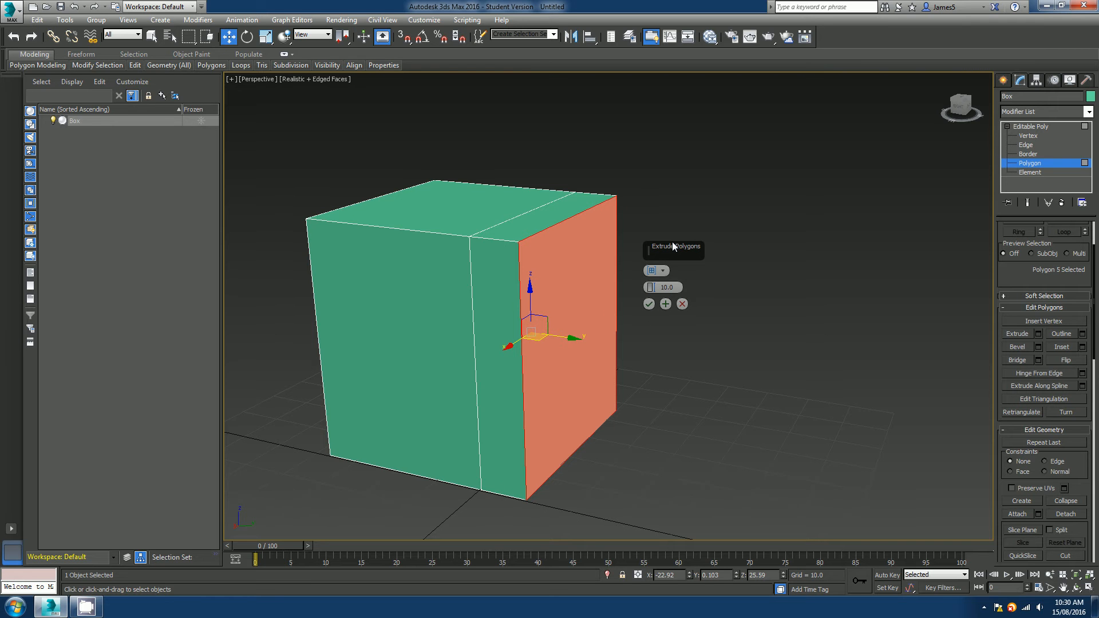
left_click(663, 272)
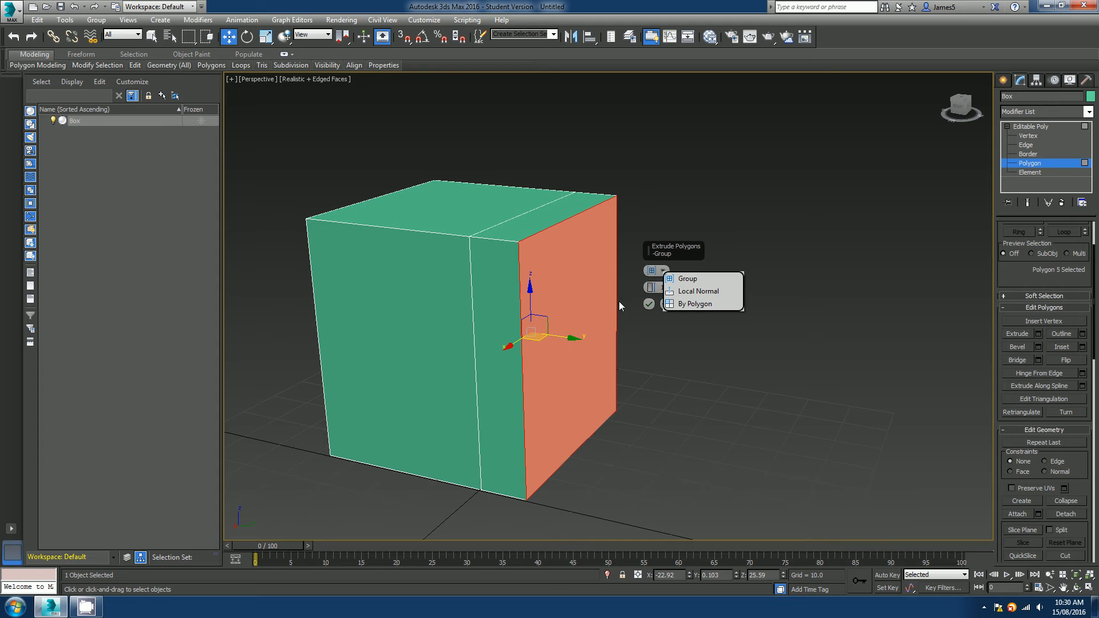
left_click(672, 251)
left_click(684, 305)
Create a pyramid beside the box with a base about 18 by 25.
middle_click_drag(563, 363, 532, 343)
scroll(530, 342, "down", 3)
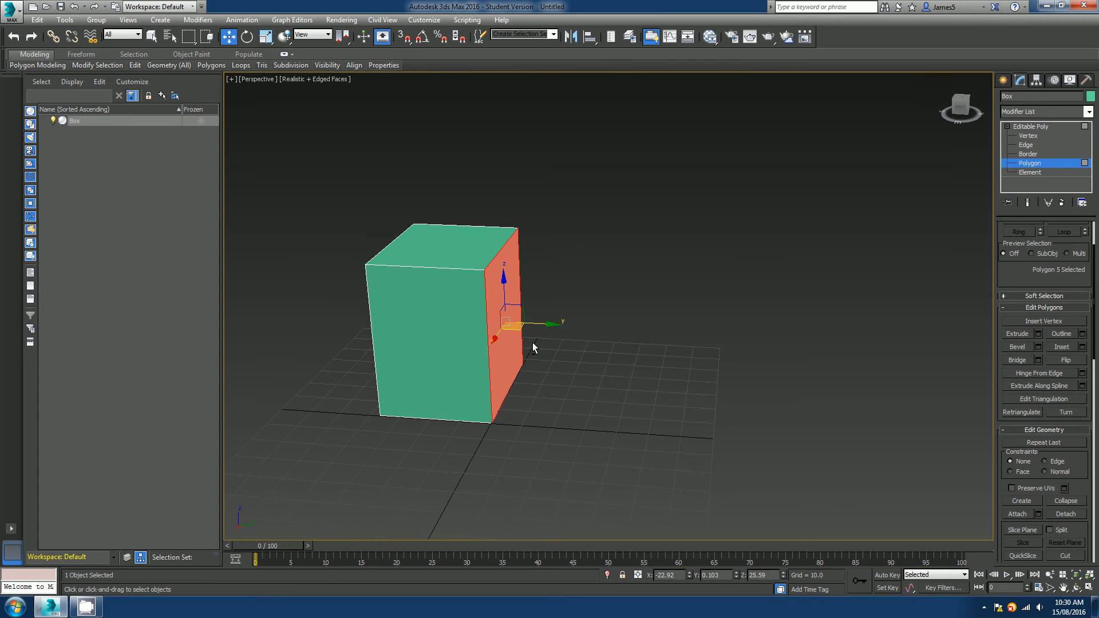
left_click(1004, 84)
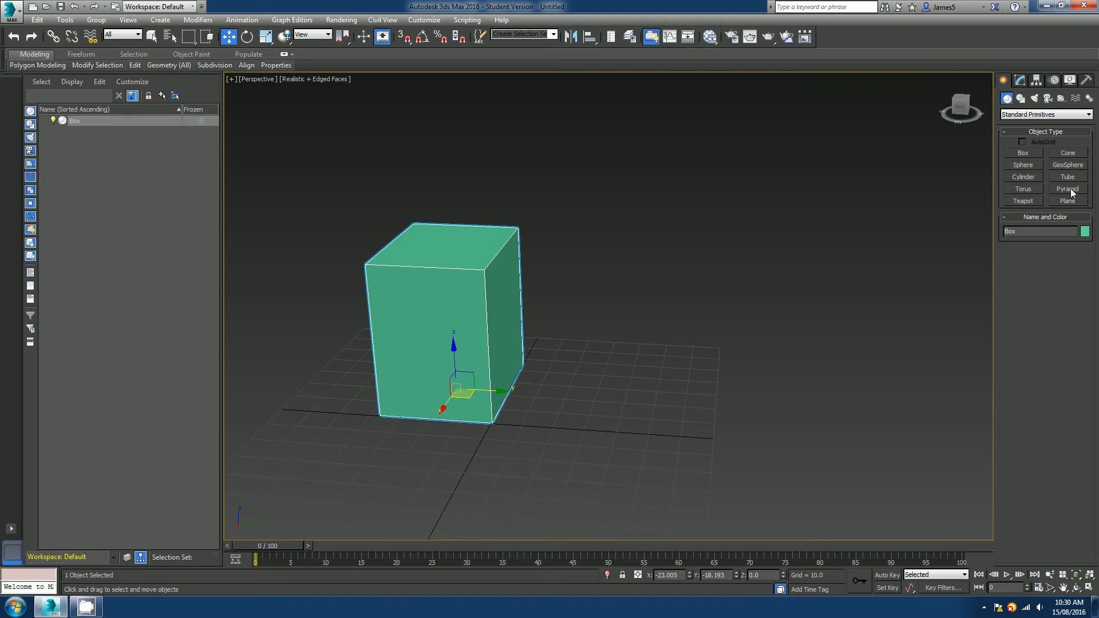
left_click(1071, 189)
left_click_drag(646, 435, 555, 456)
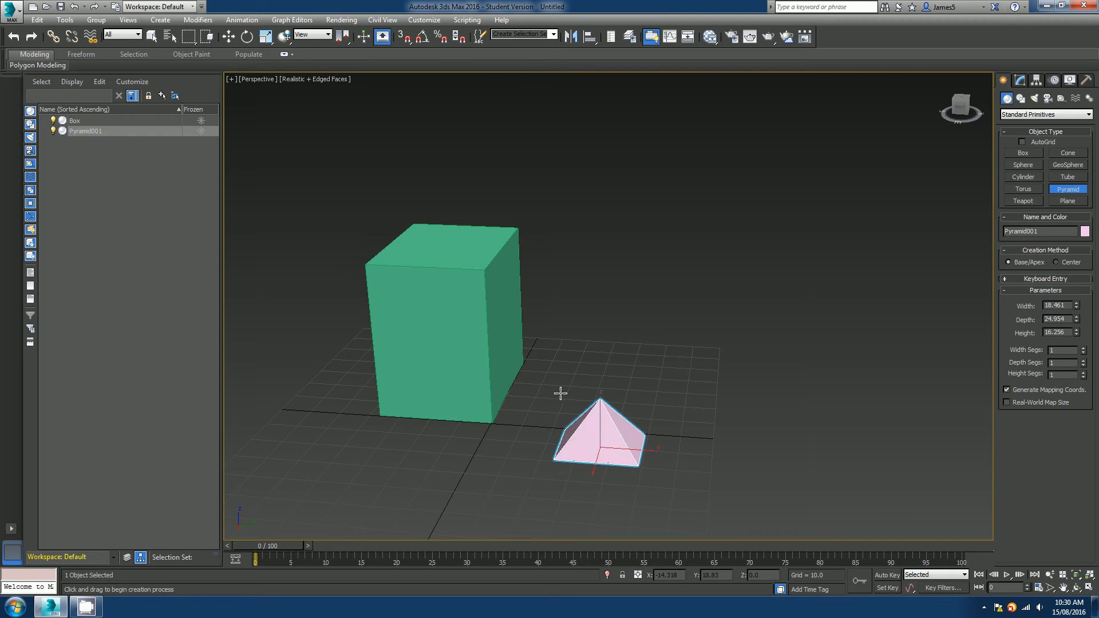
middle_click_drag(656, 450, 606, 450, "alt")
Convert the pyramid to an Editable Poly.
key("w")
scroll(606, 444, "up", 3)
right_click(612, 412)
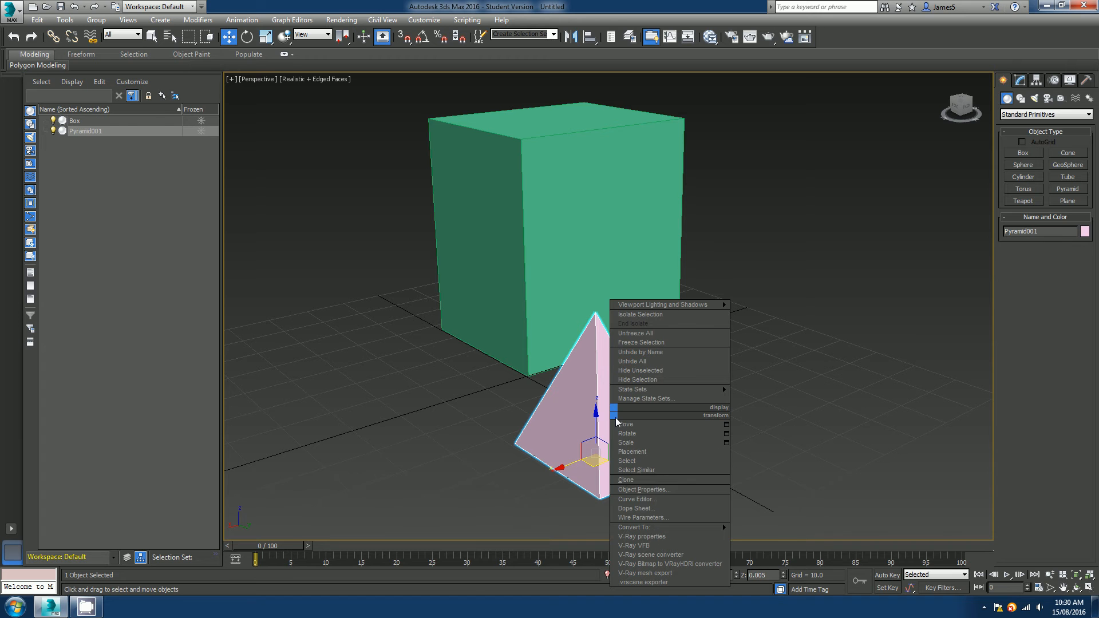
mouse_move(649, 528)
left_click(771, 537)
Select a side polygon of the pyramid, open its Extrude settings, and cancel.
middle_click_drag(710, 441, 638, 431, "alt")
key("4")
left_click(586, 405)
middle_click_drag(587, 405, 647, 408, "alt")
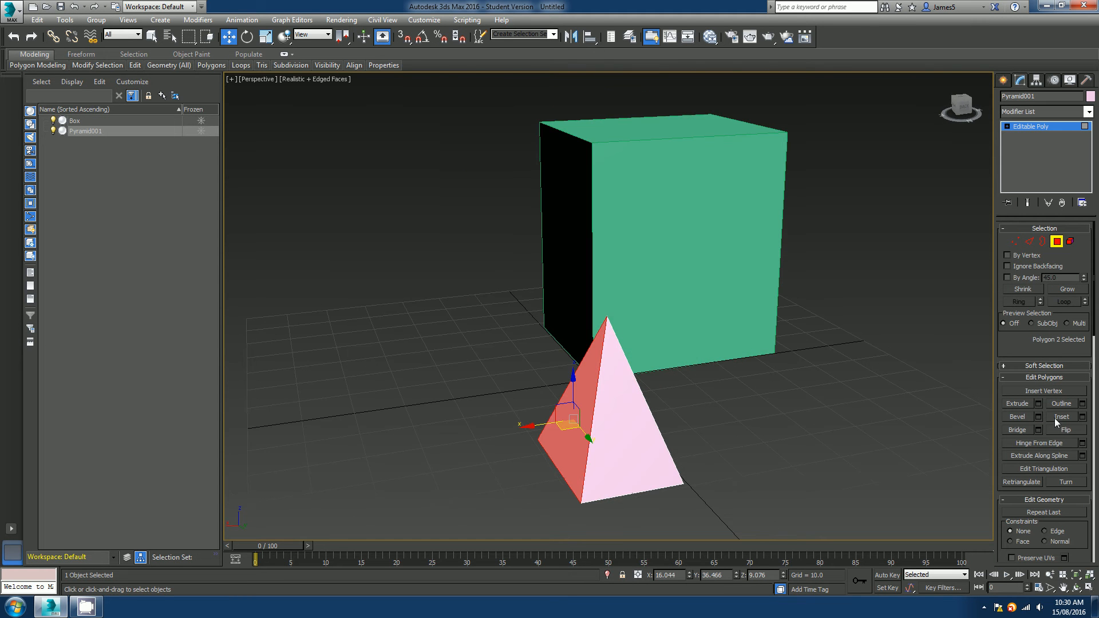
left_click(1040, 406)
middle_click_drag(715, 412, 684, 393, "alt")
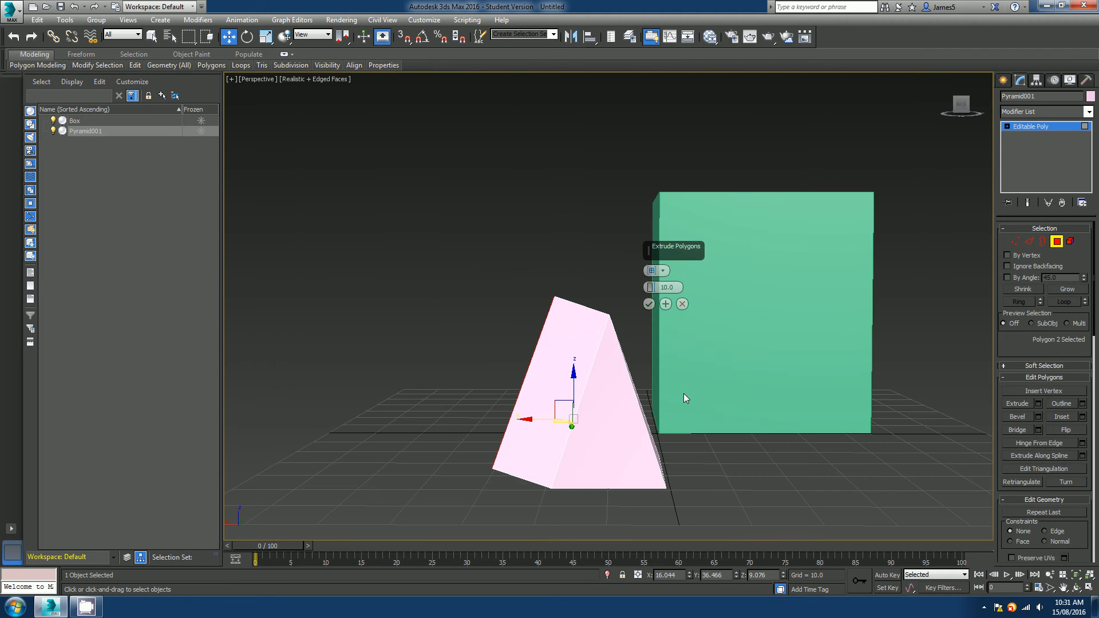
middle_click_drag(590, 375, 601, 273, "alt")
left_click(682, 304)
Switch to Vertex level and select the pyramid's apex vertex.
key("4")
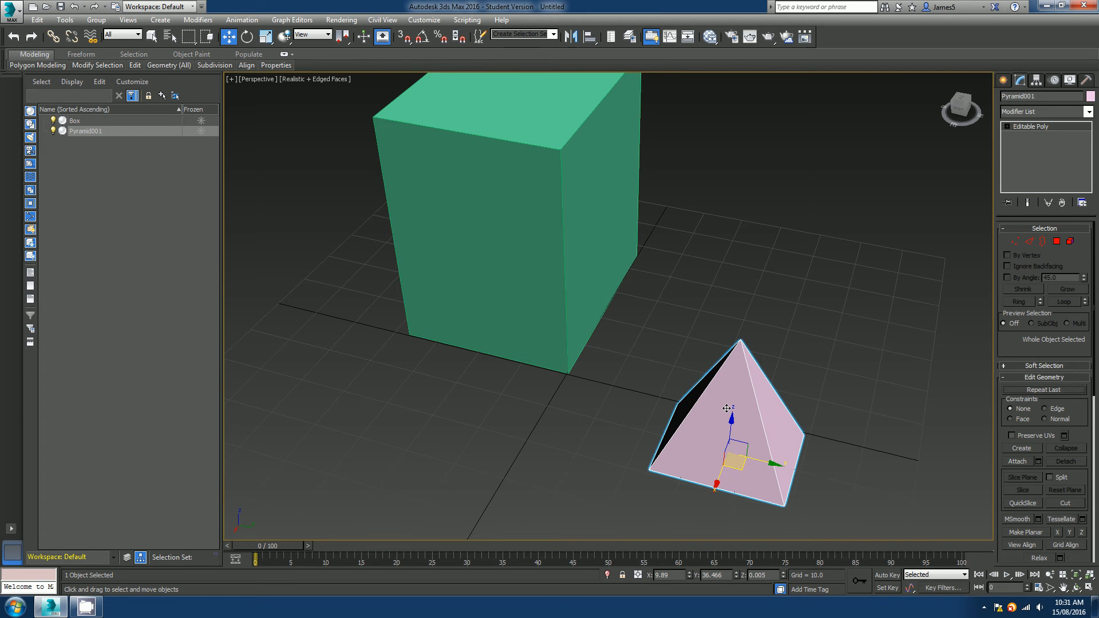
key("1")
left_click(739, 340)
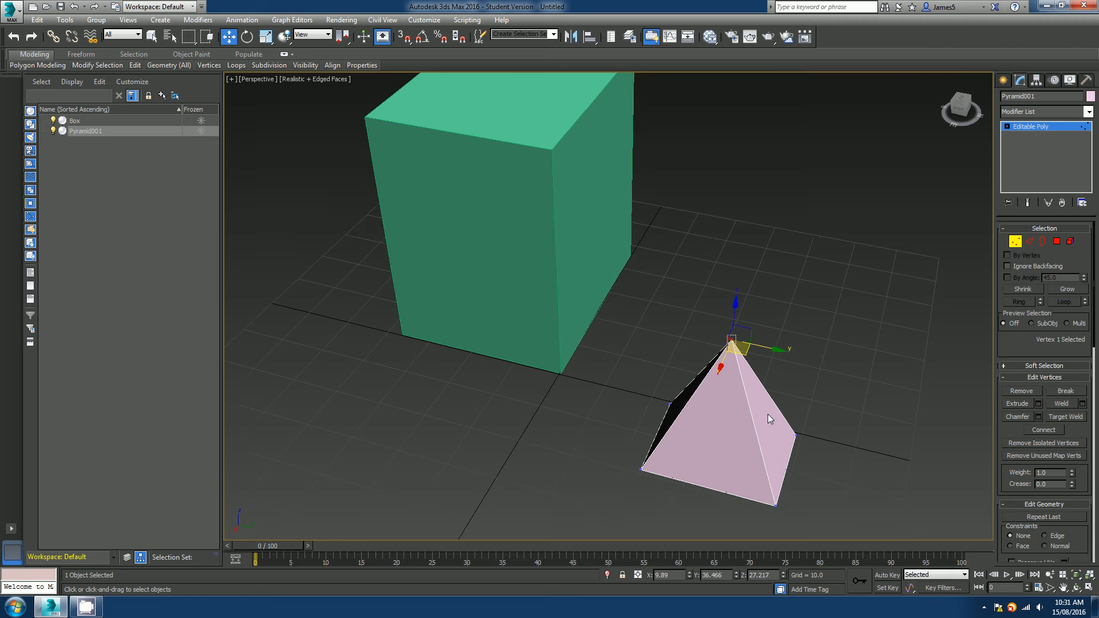
middle_click_drag(768, 414, 757, 411, "alt")
Switch to Polygon level and select the pyramid's front side polygon.
key("4")
left_click(737, 414)
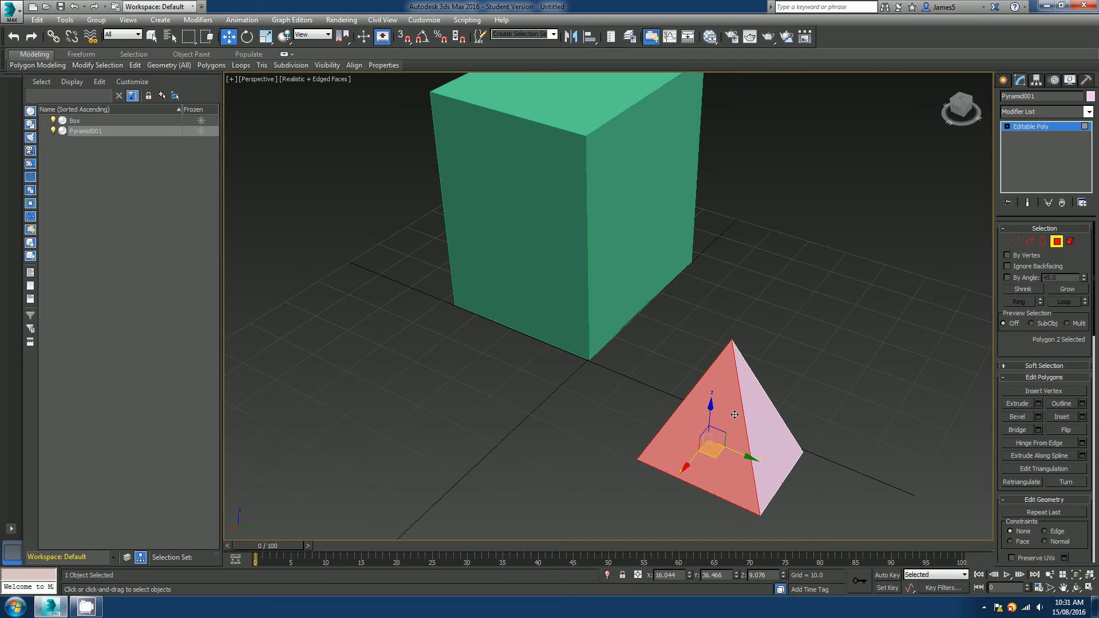
Leave the pyramid's polygon level, select the box, and select the box's right side polygon at Polygon level.
left_click(580, 181)
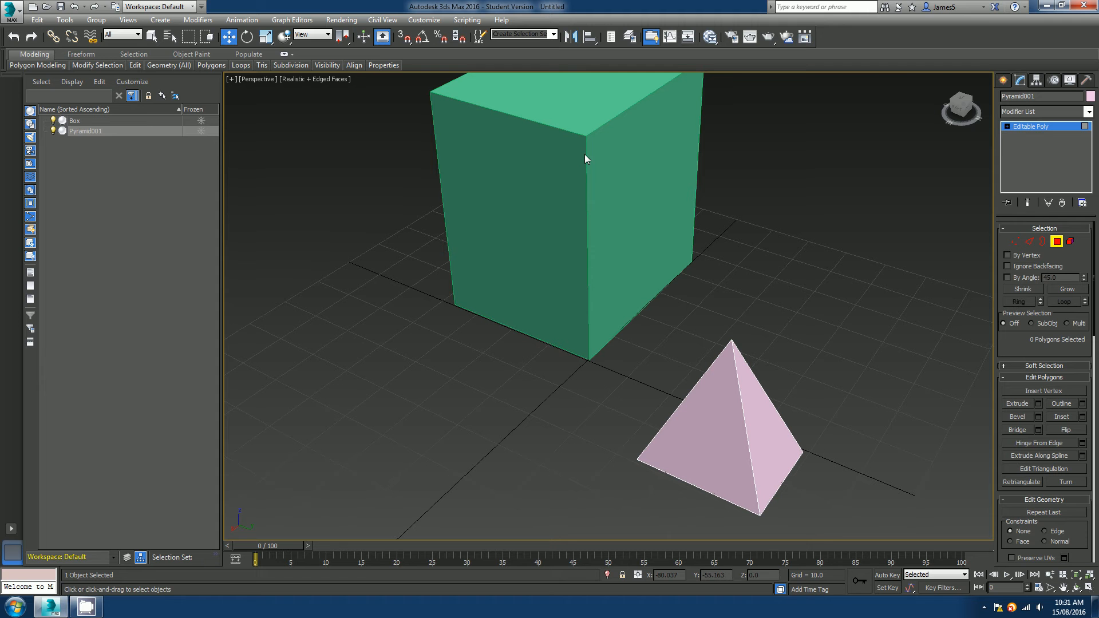
left_click(1058, 242)
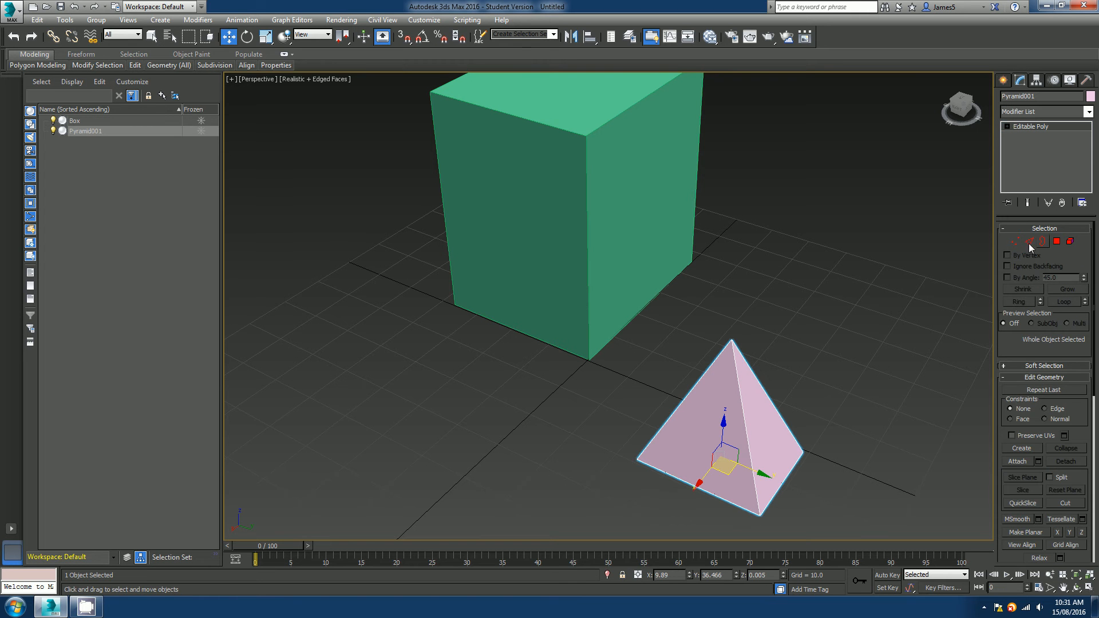
left_click(606, 241)
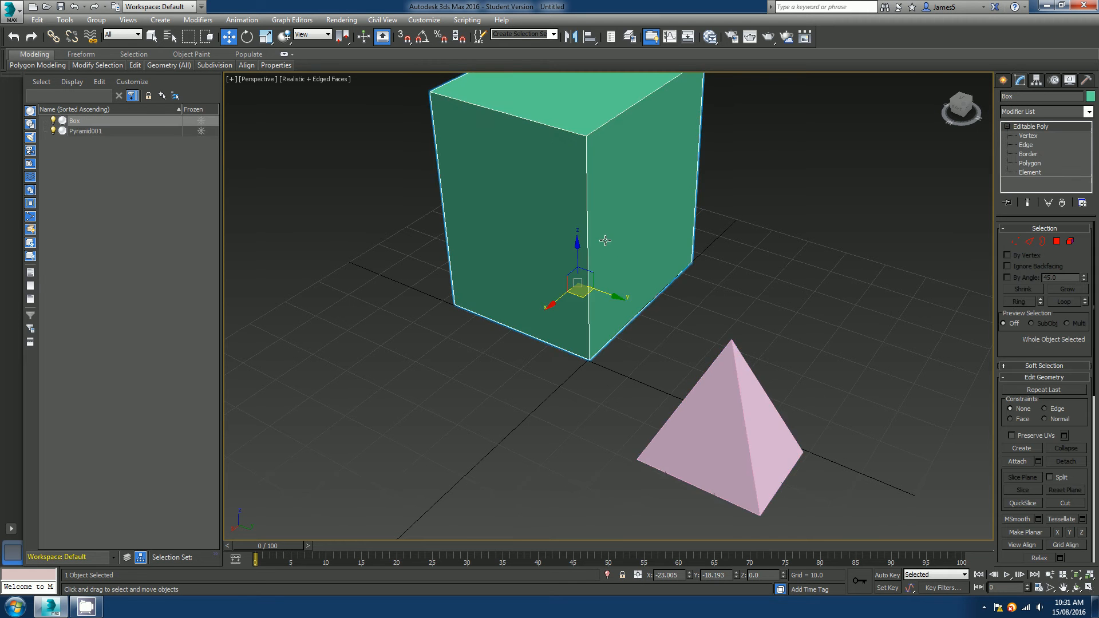
middle_click_drag(651, 232, 713, 339)
scroll(643, 333, "up", 3)
key("4")
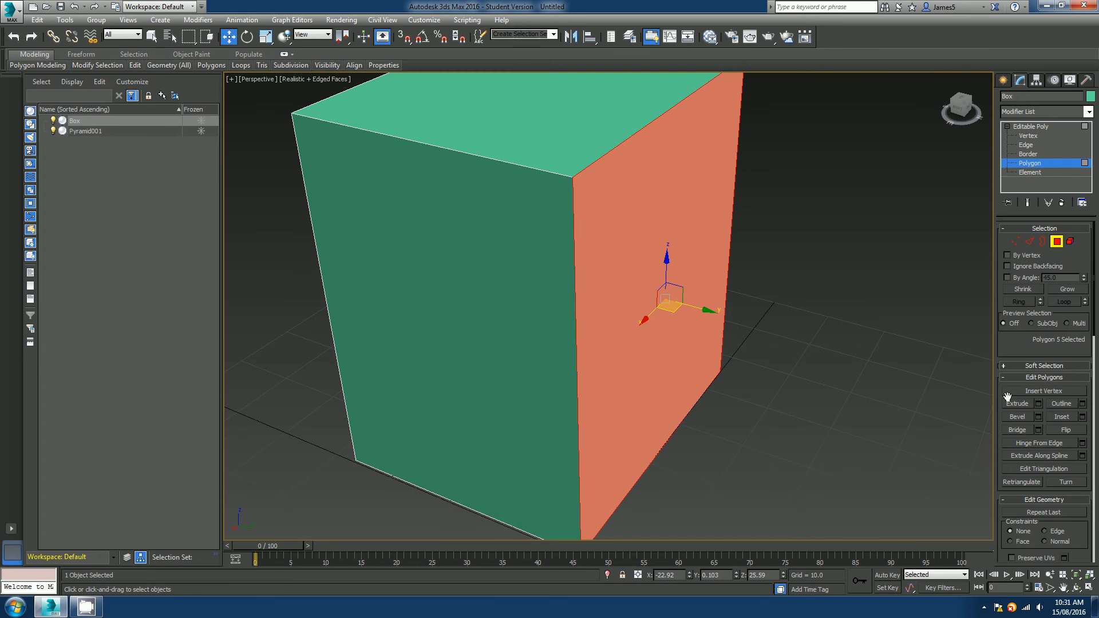
Open the Extrude settings for the box's side polygon and open the extrusion type options.
left_click(1038, 404)
scroll(763, 383, "down", 4)
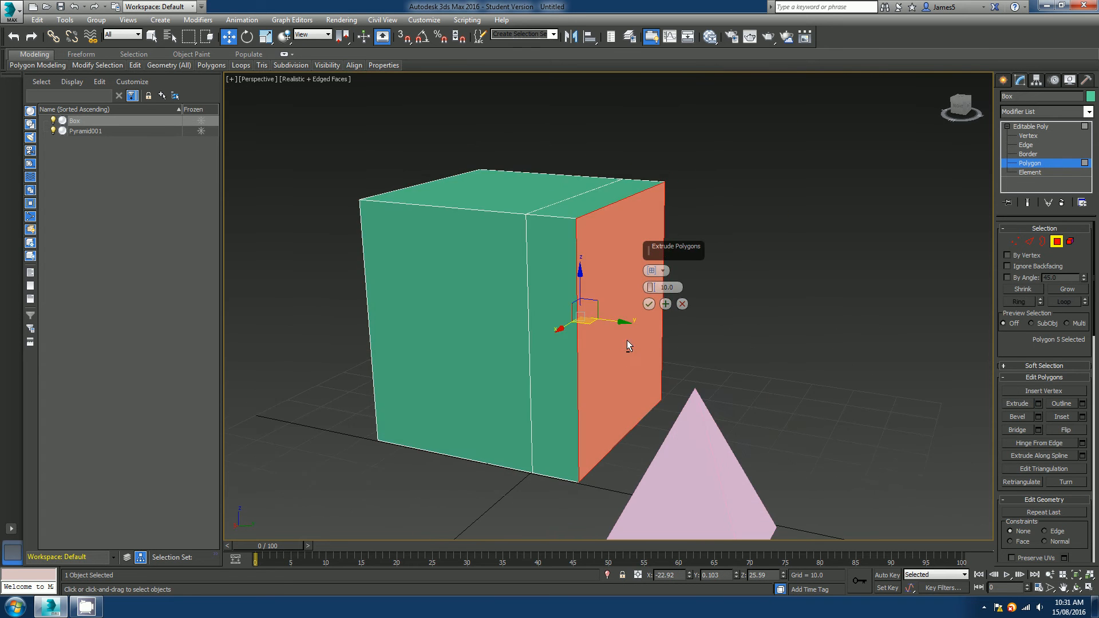
left_click(665, 271)
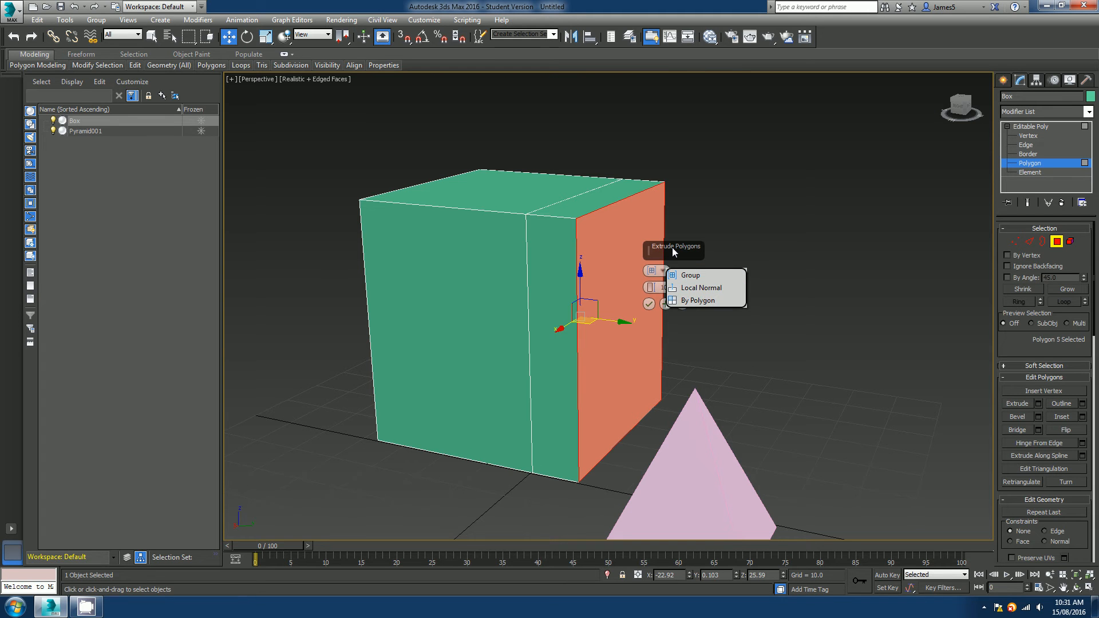
Cancel the pending extrusion on the box's side polygon and exit Polygon level.
left_click(672, 249)
left_click(683, 304)
scroll(627, 305, "down", 3)
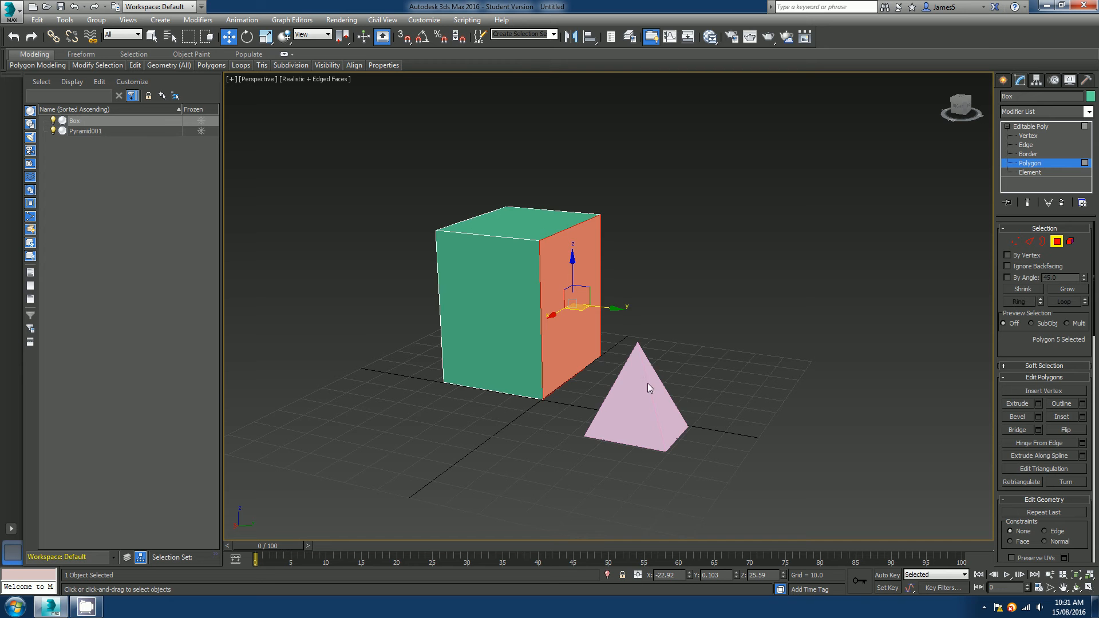
middle_click_drag(647, 384, 607, 379, "alt")
left_click(1057, 241)
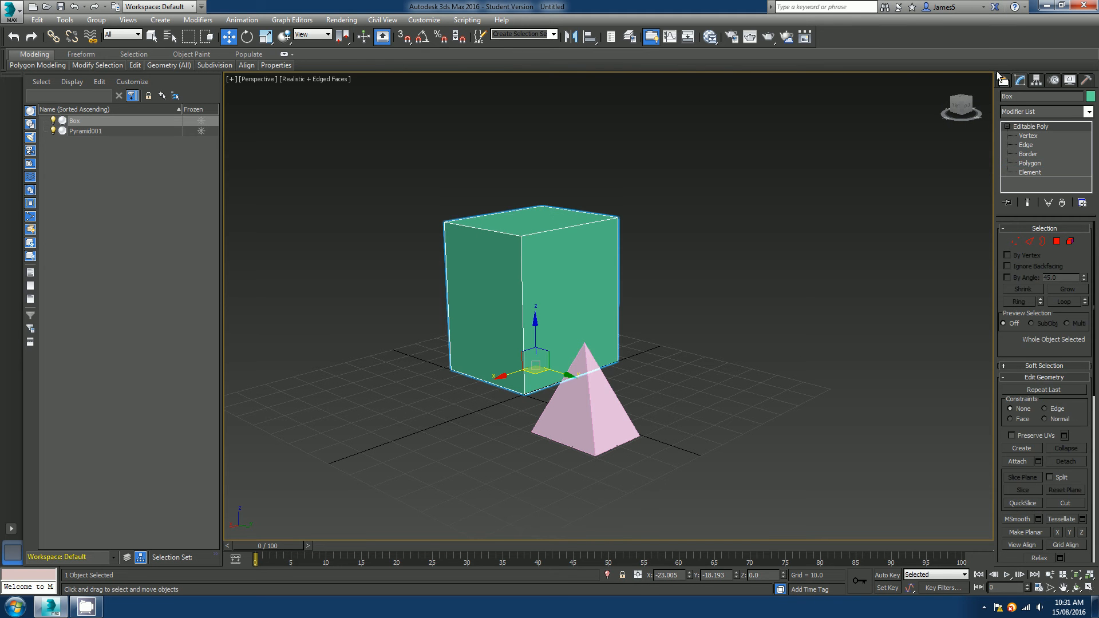
Return to editing the box at Polygon level with its front-left side polygon selected.
left_click(1004, 80)
middle_click_drag(547, 298, 552, 329, "alt")
left_click(1020, 80)
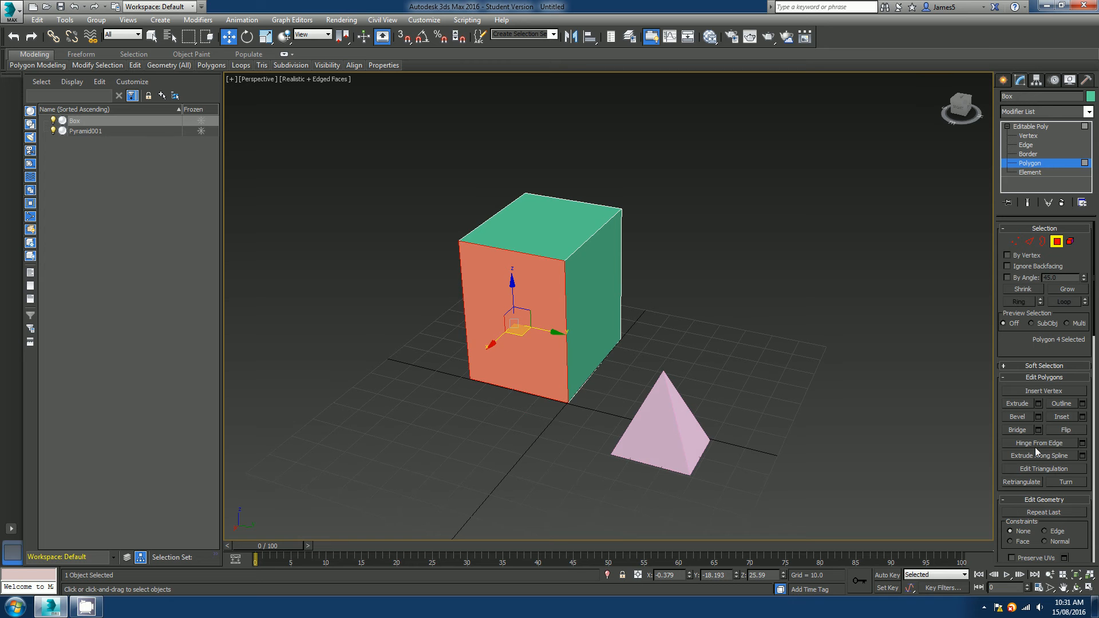
Extrude the box's front-left side polygon by 10.0 and confirm it.
left_click(1038, 404)
middle_click_drag(682, 358, 647, 321, "alt")
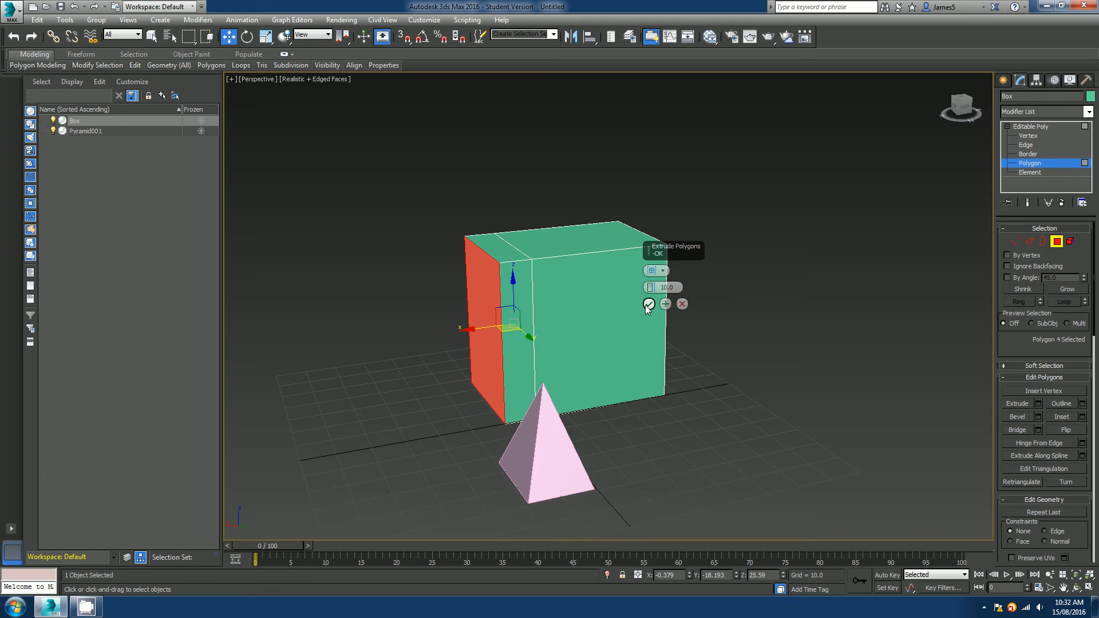
left_click(644, 304)
Start another extrusion of the side polygon with Local Normal type and a height of 22.47.
left_click_drag(483, 293, 483, 340)
middle_click_drag(482, 340, 550, 319, "alt")
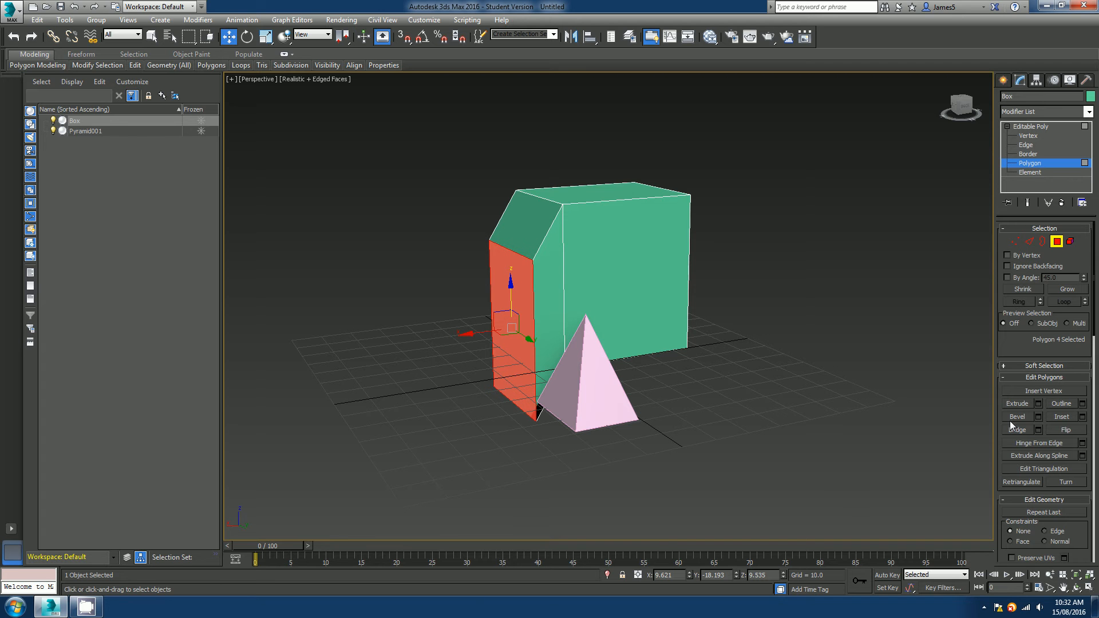
left_click(1038, 404)
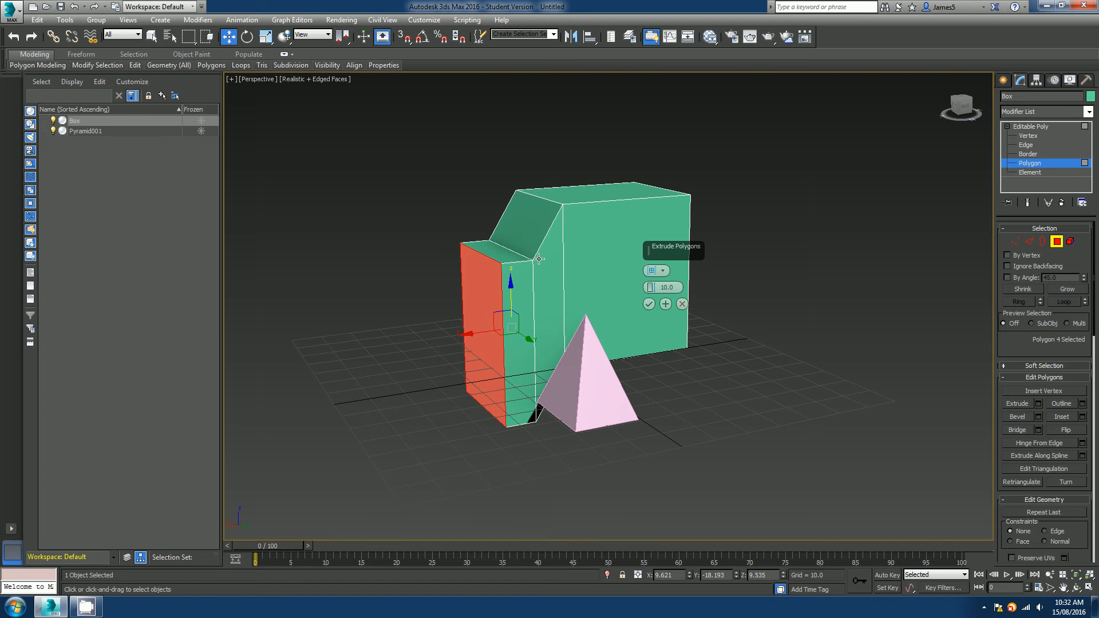
left_click(663, 271)
left_click(689, 292)
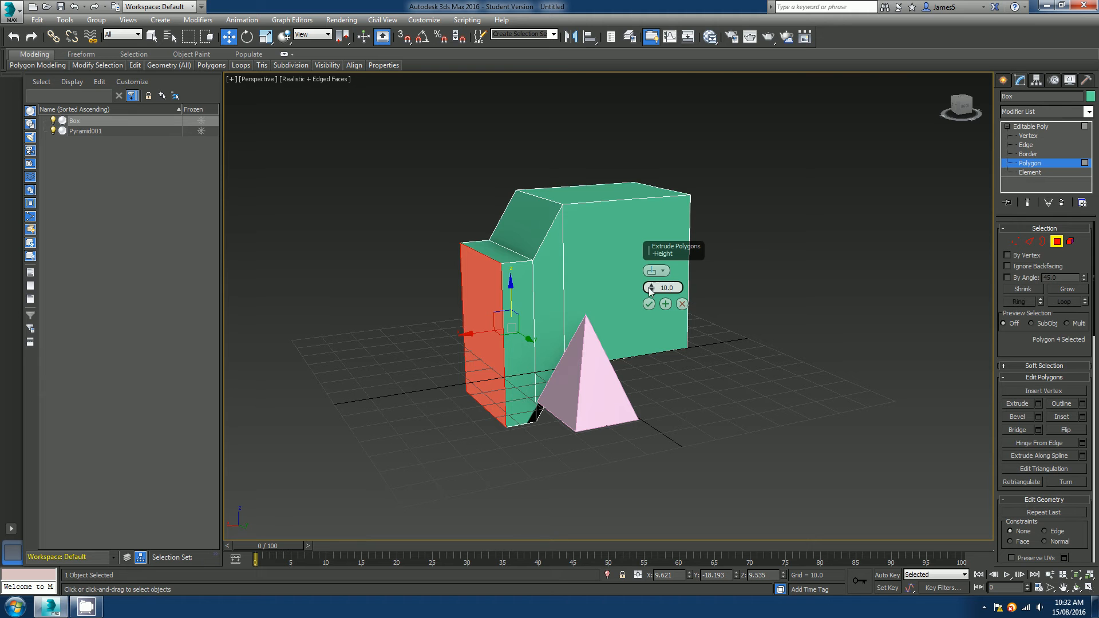
left_click_drag(649, 287, 650, 230)
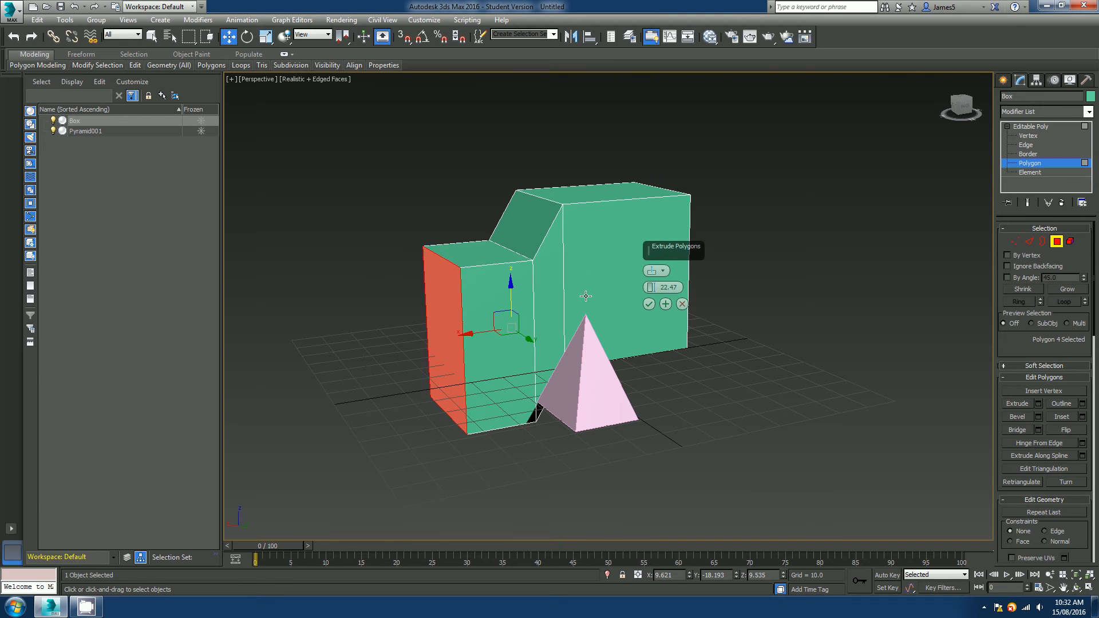
middle_click_drag(585, 294, 581, 307, "alt")
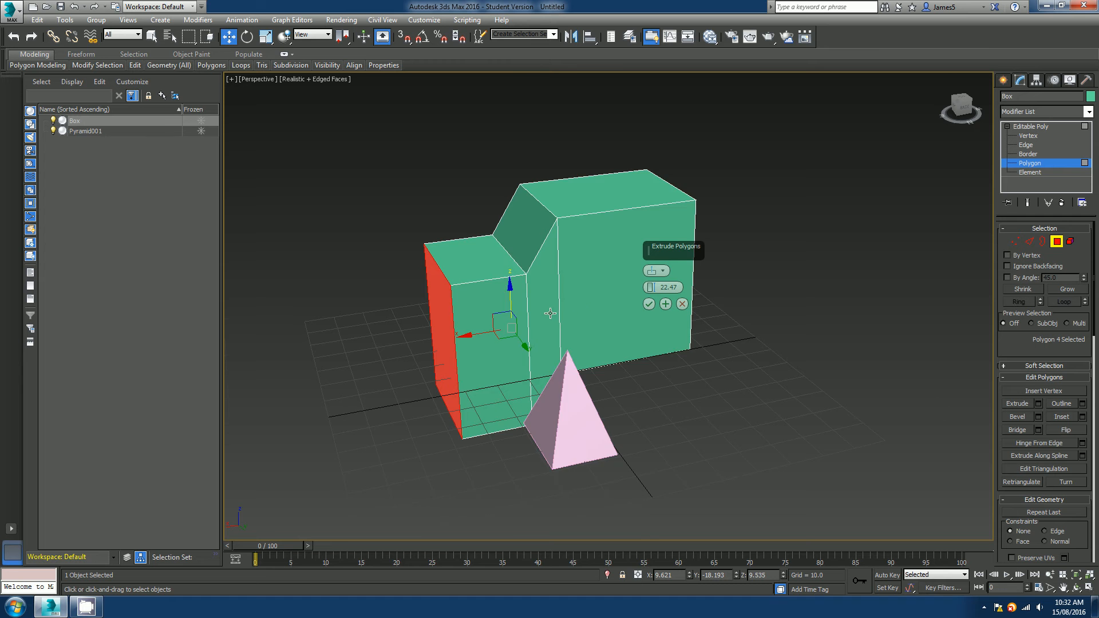
Review the extrusion type options and cancel the second extrusion.
scroll(550, 312, "up", 5)
mouse_move(657, 291)
left_mouse_down()
mouse_move(683, 373)
mouse_move(676, 294)
left_mouse_up()
middle_click_drag(596, 333, 615, 329, "alt")
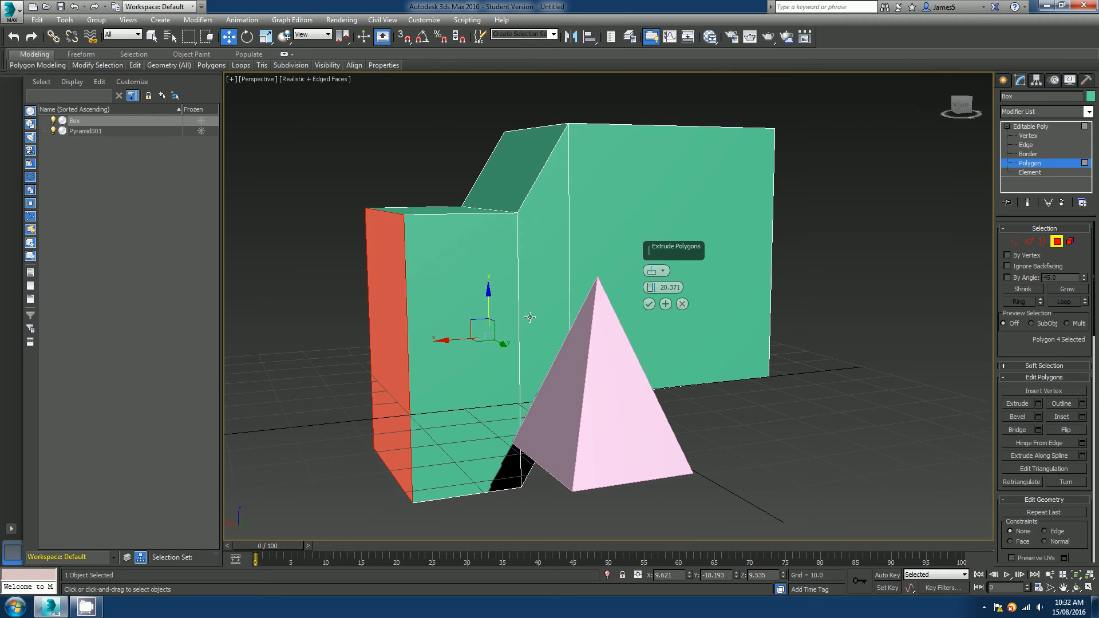
left_click(664, 272)
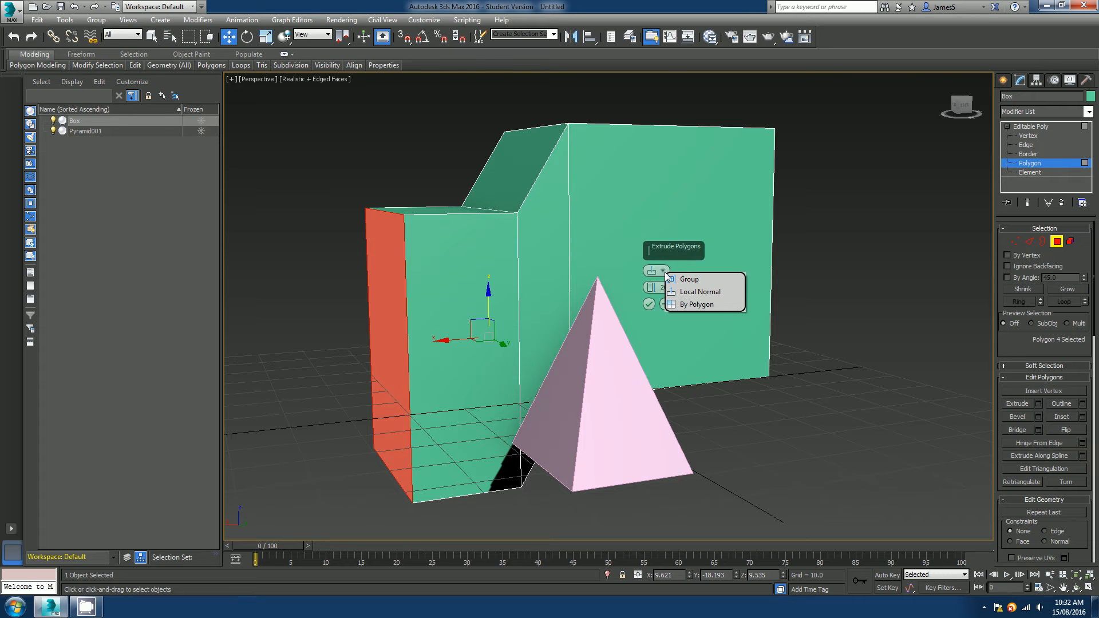
left_click(663, 271)
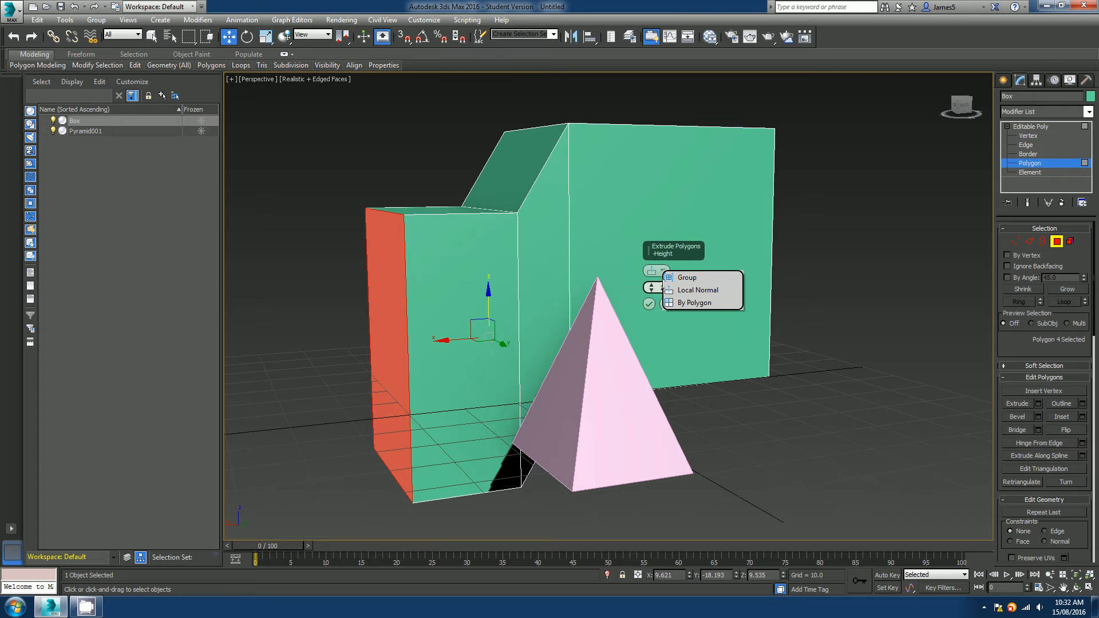
left_click(651, 288)
left_click(683, 304)
Select the box's top polygon.
middle_click_drag(648, 310, 609, 299)
scroll(645, 320, "down", 3)
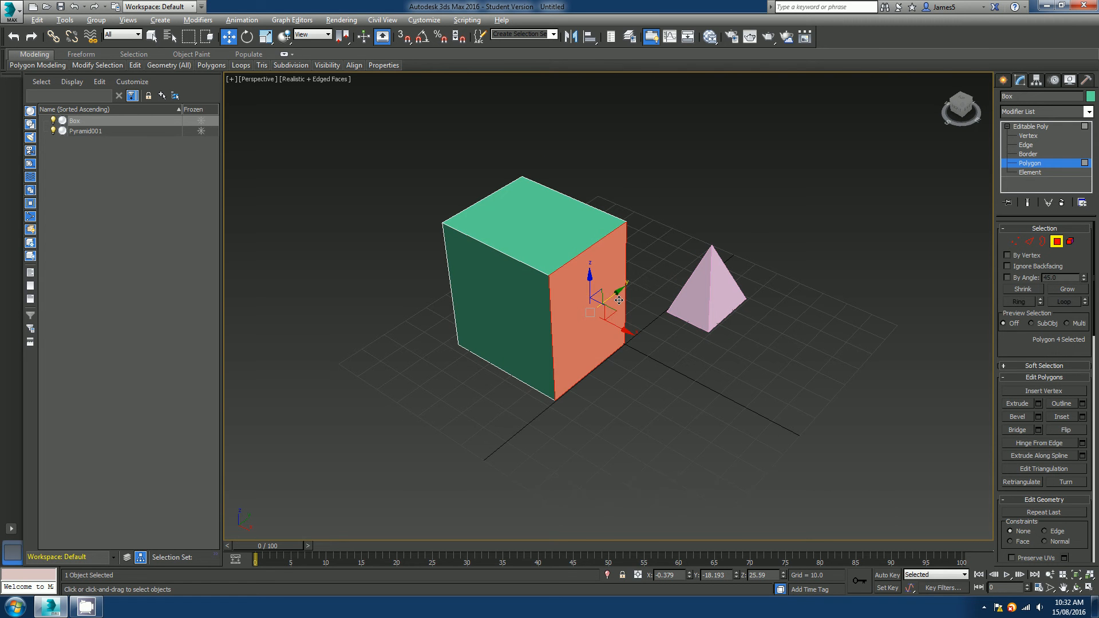
left_click(524, 258)
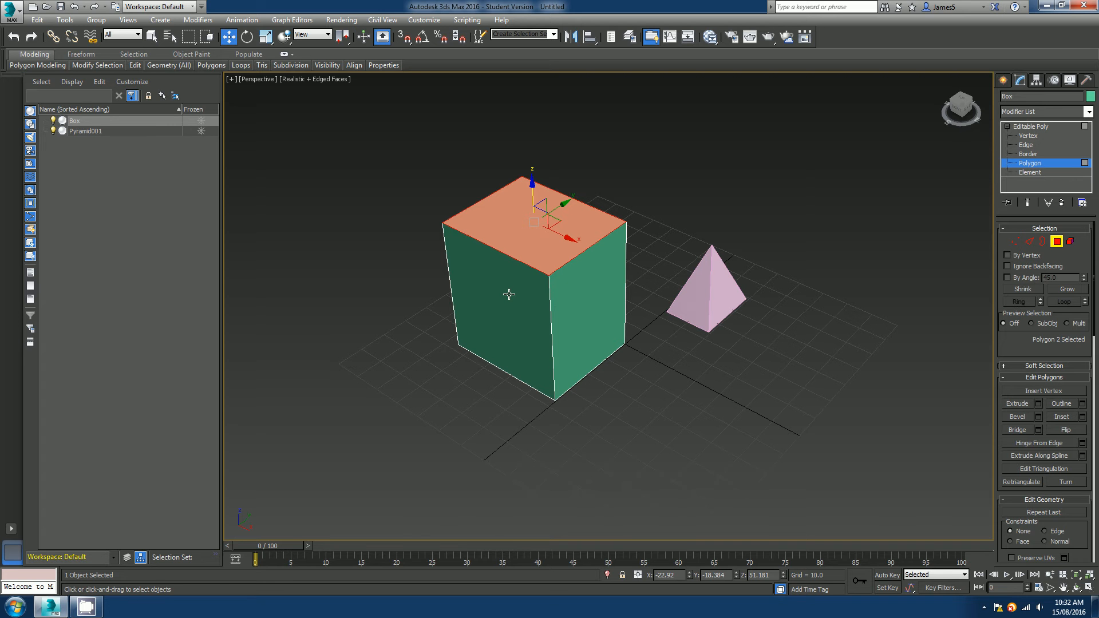
Switch to Element level and select the whole box element.
left_click(1070, 241)
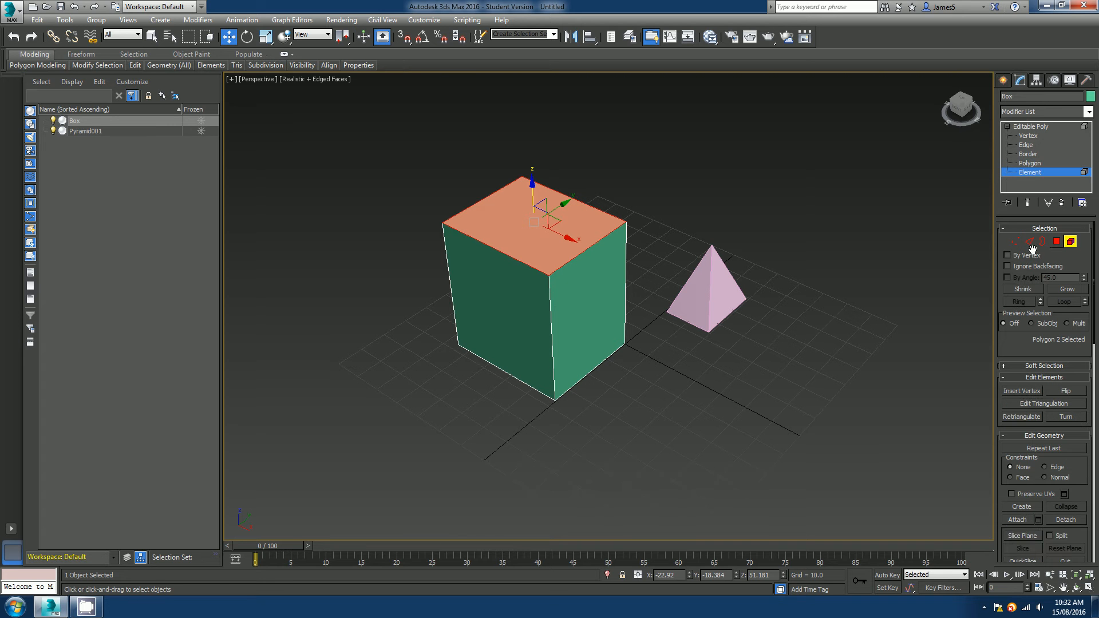
left_click(516, 295)
middle_click_drag(516, 294, 603, 379, "alt")
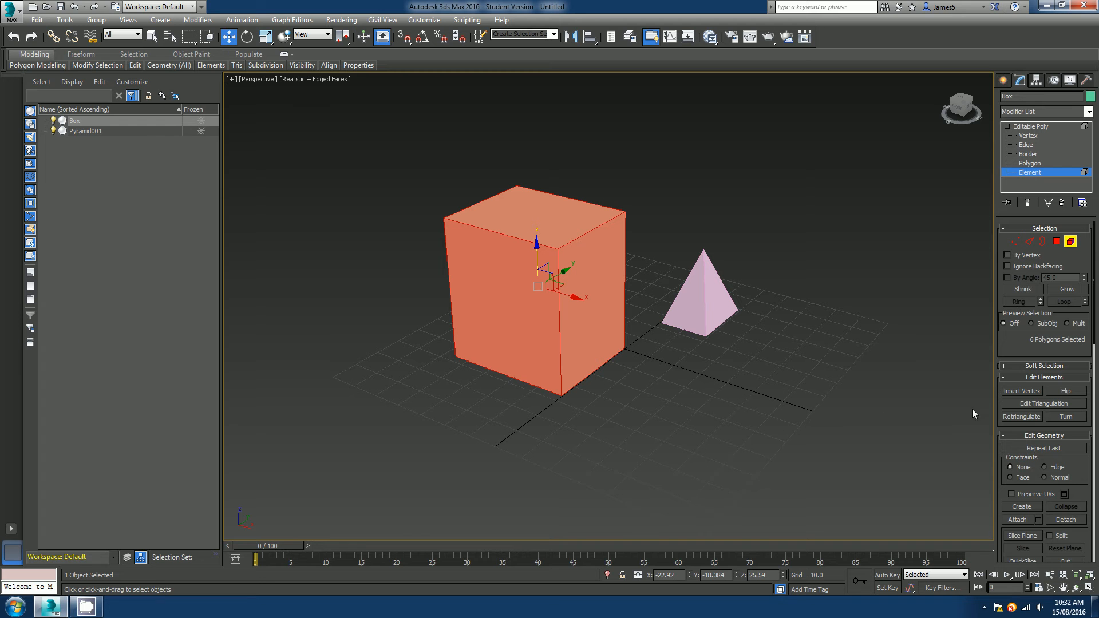
Switch back to Polygon level with all six box polygons still selected.
scroll(1041, 436, "down", 8)
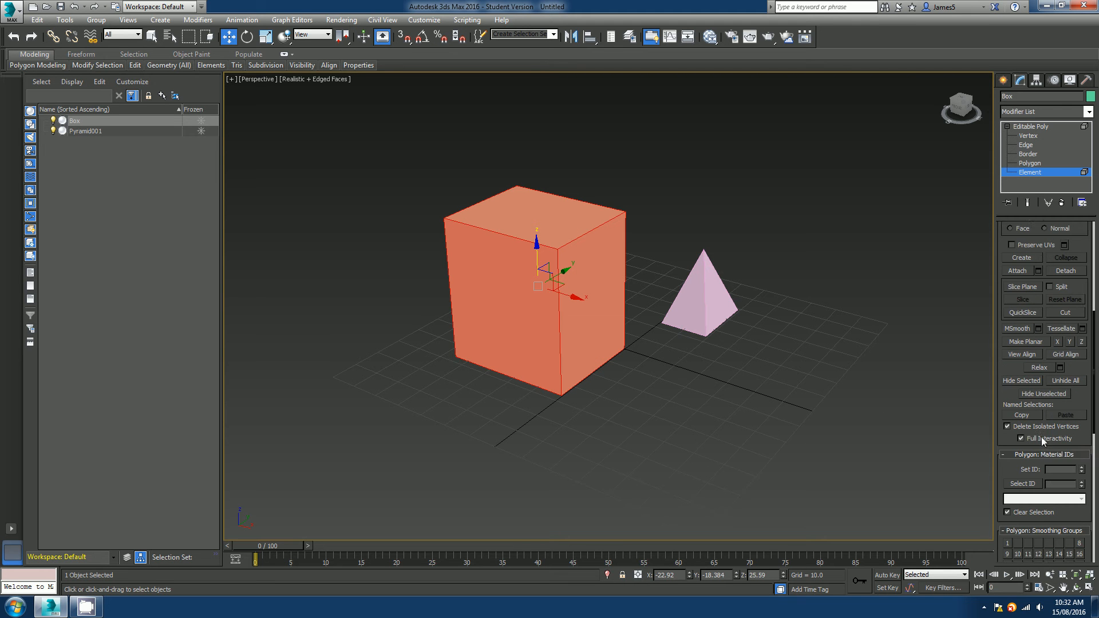
scroll(1042, 438, "up", 10)
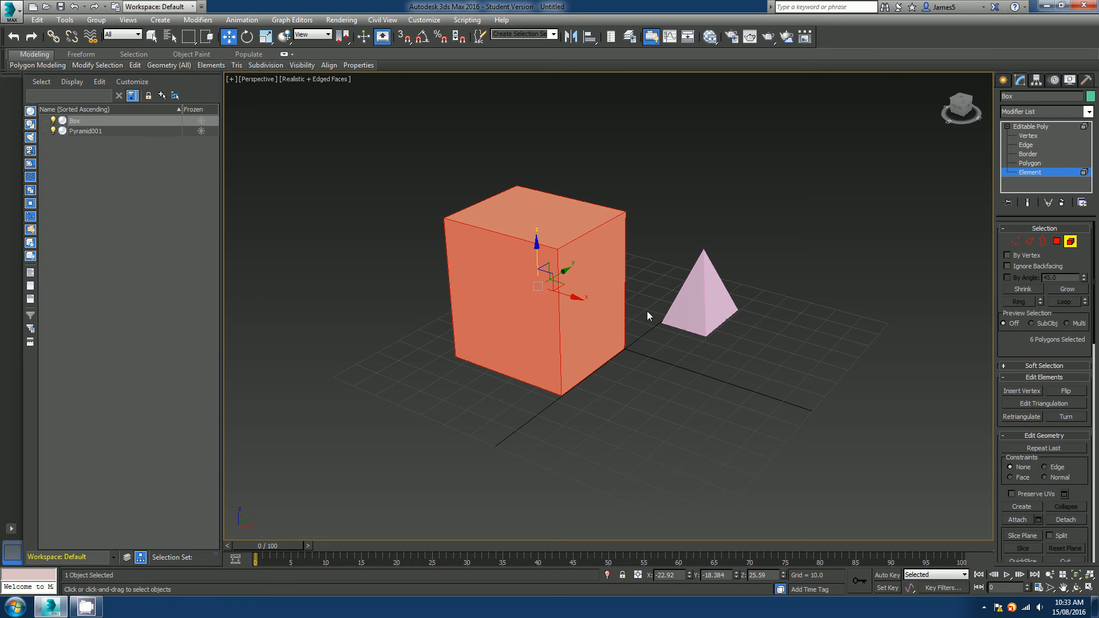
scroll(647, 314, "up", 3)
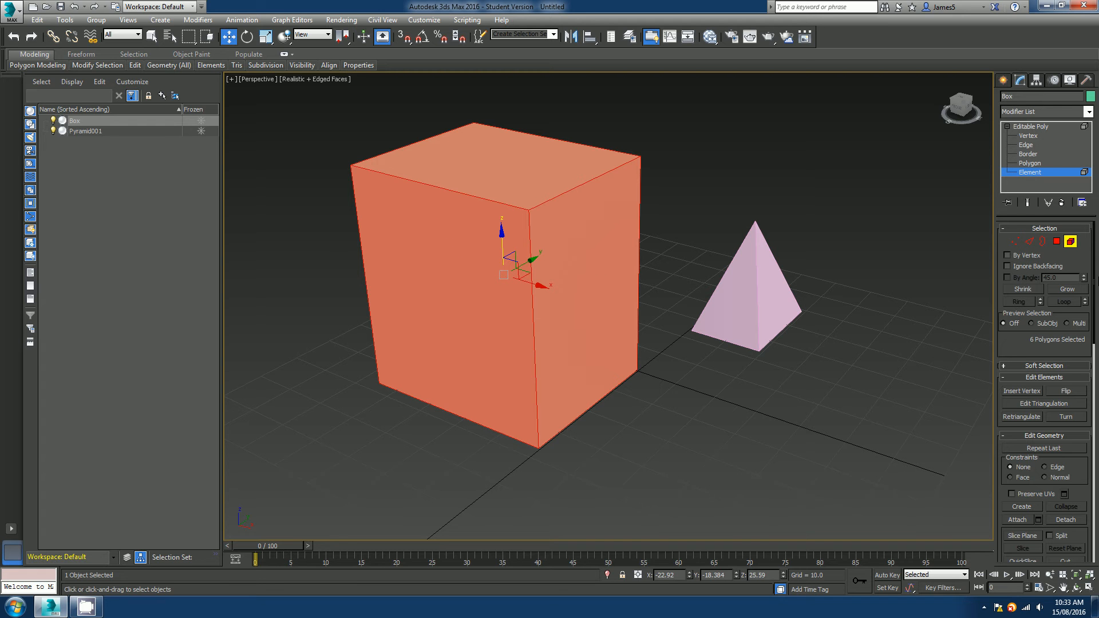
left_click(1057, 242)
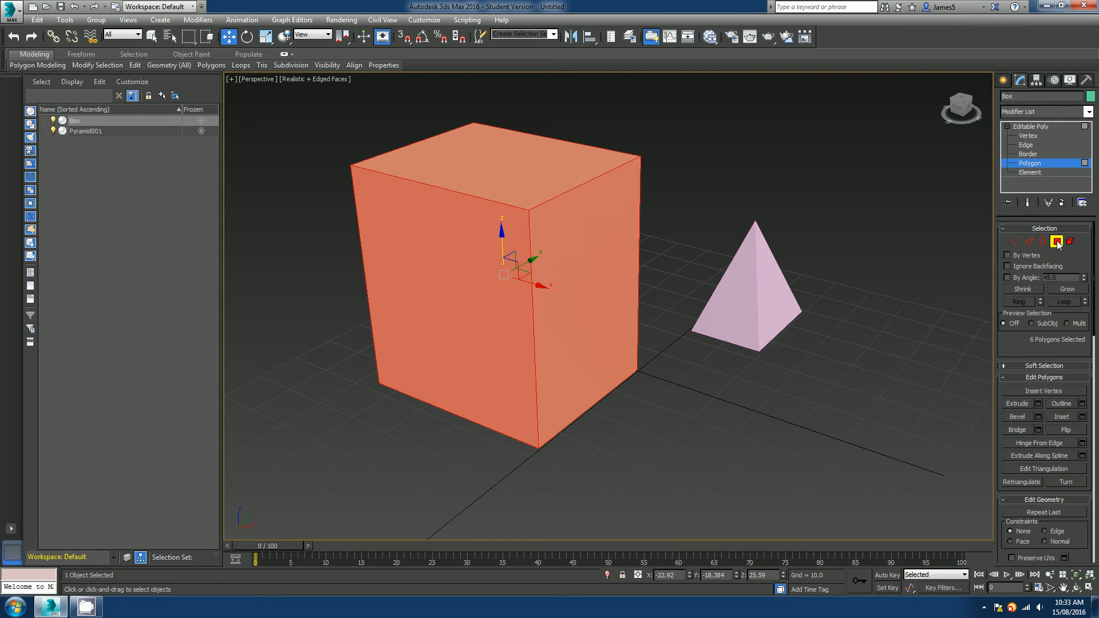
Preview a By Polygon extrusion of all six box polygons, then cancel it.
middle_click_drag(474, 313, 469, 189, "alt")
mouse_move(656, 244)
middle_mouse_down("alt")
mouse_move(725, 257)
mouse_move(654, 247)
middle_mouse_up("alt")
mouse_move(592, 307)
middle_mouse_down("alt")
mouse_move(595, 335)
mouse_move(596, 292)
mouse_move(597, 302)
middle_mouse_up("alt")
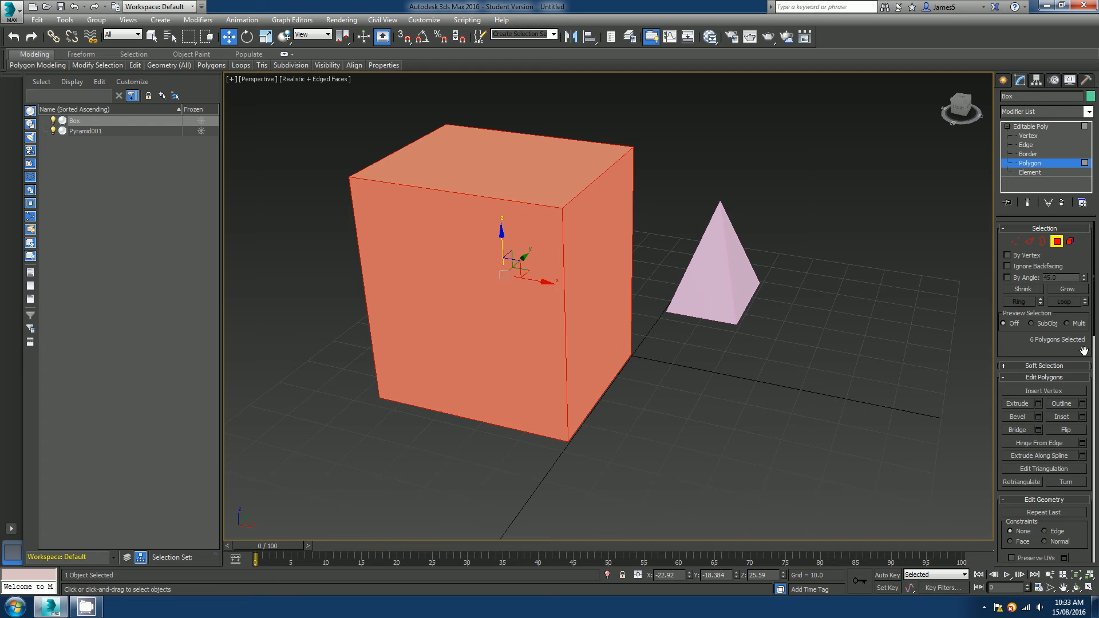
scroll(1071, 256, "down", 3)
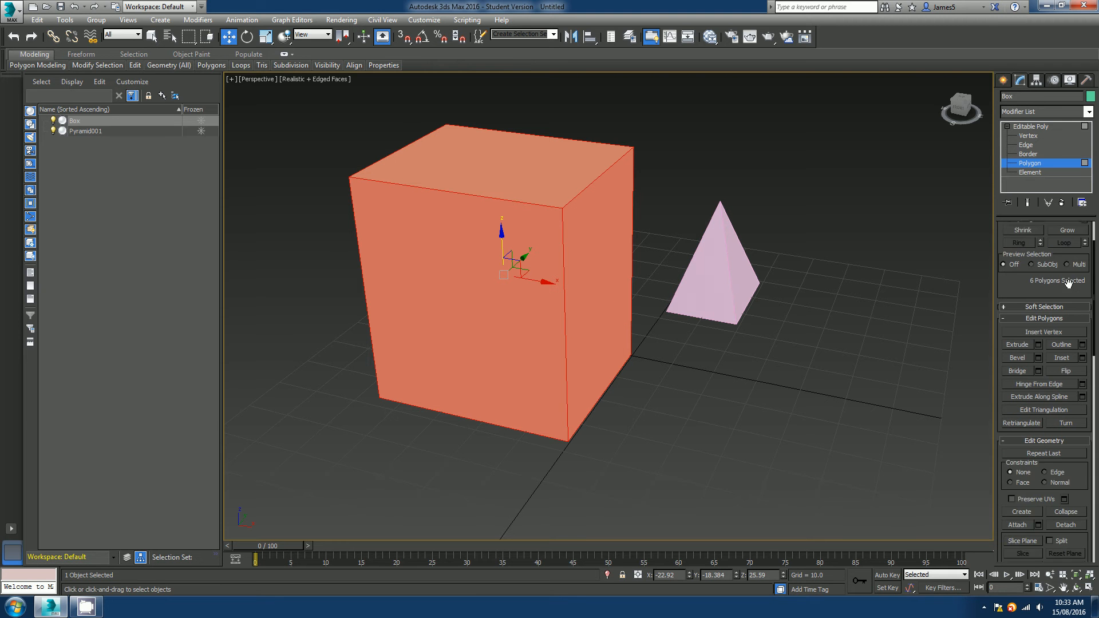
left_click(1037, 308)
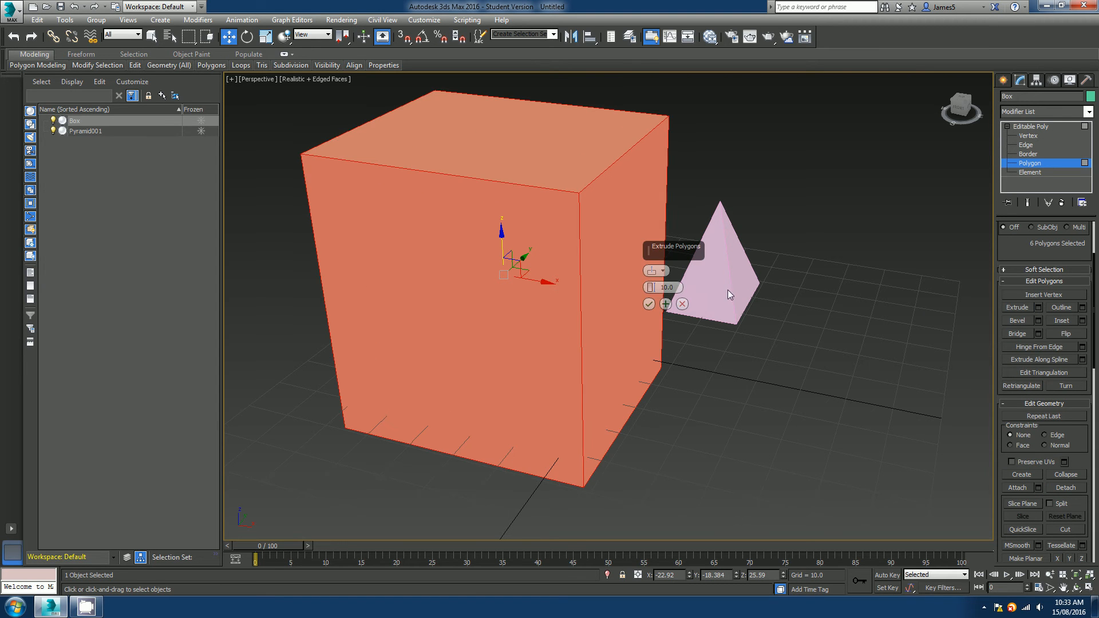
left_click(665, 272)
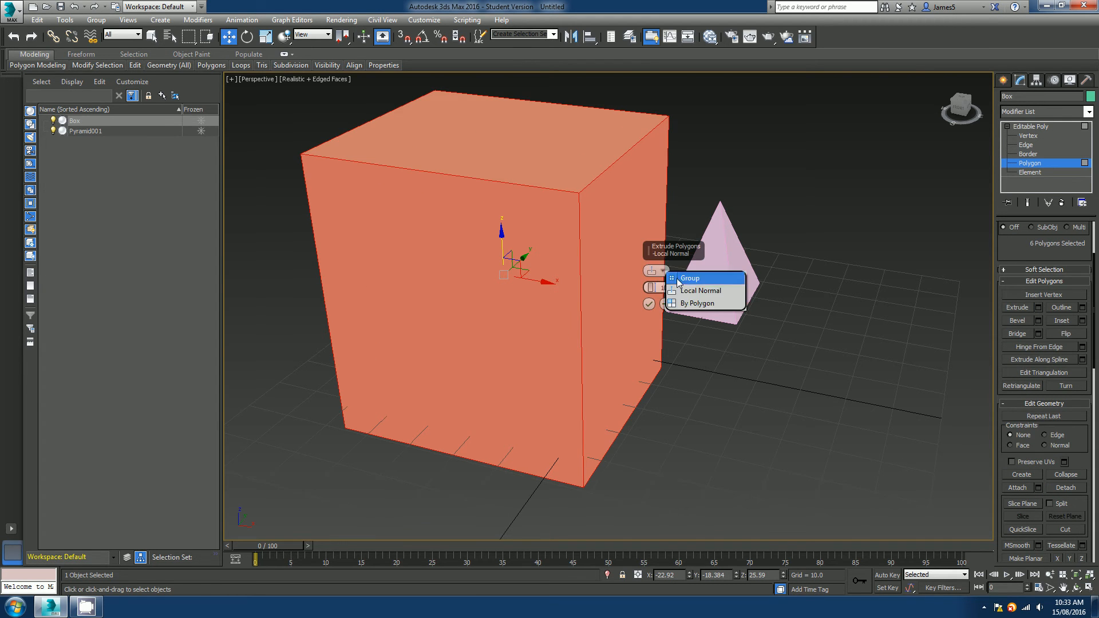
left_click(693, 306)
middle_click_drag(568, 361, 541, 328, "alt")
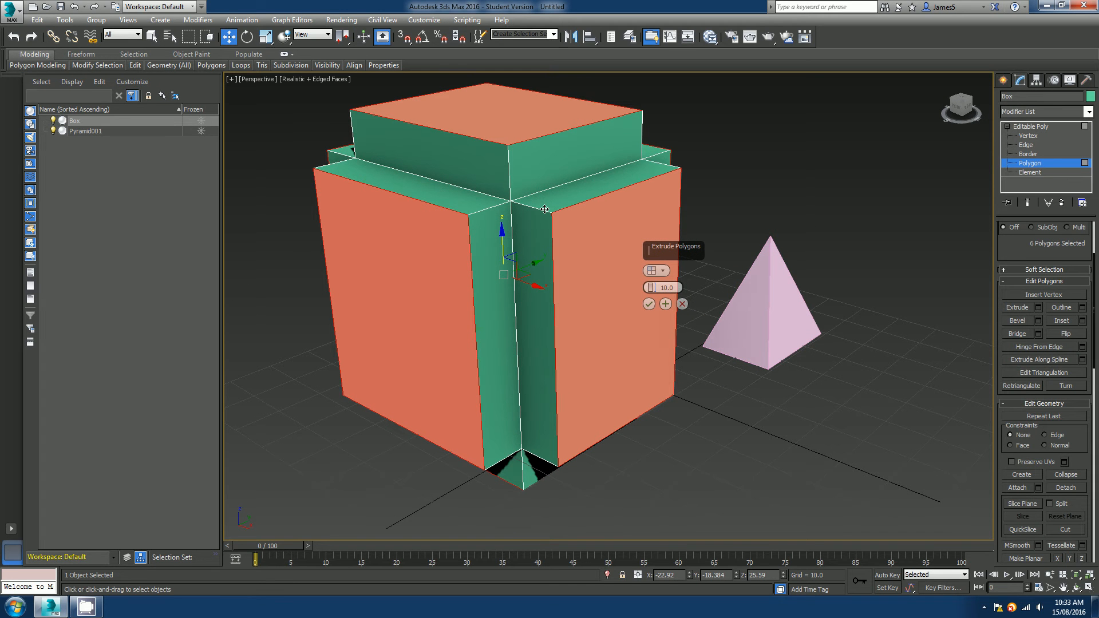
middle_click_drag(534, 306, 578, 314, "alt")
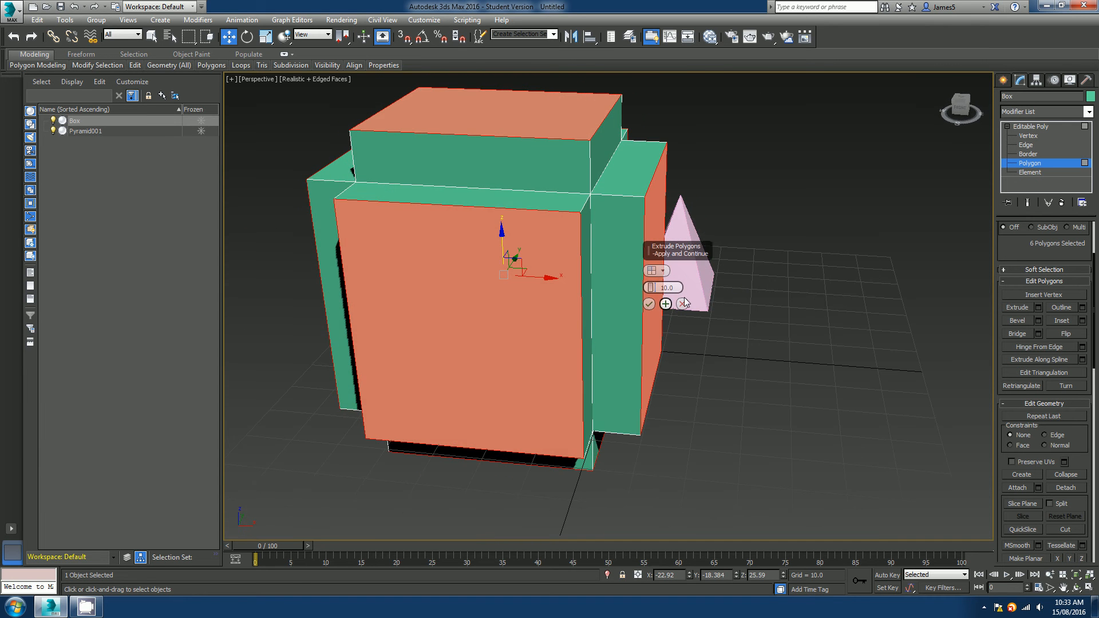
left_click(663, 271)
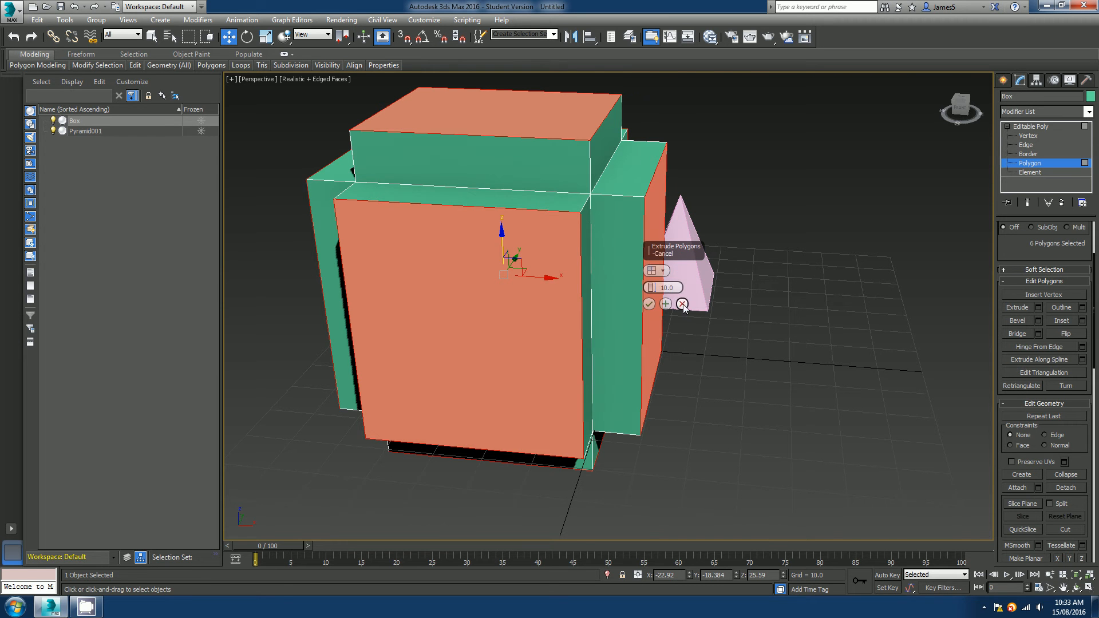
left_click(683, 305)
middle_click_drag(681, 309, 654, 325, "alt")
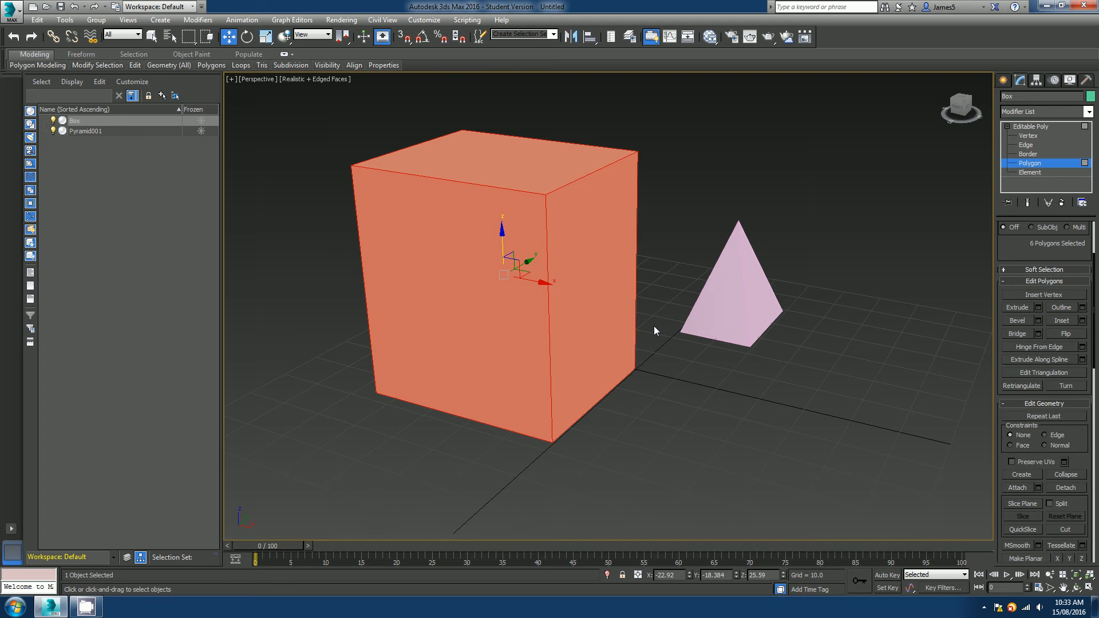
Deselect all of the box's polygons.
left_click(660, 390)
middle_click_drag(637, 364, 863, 365, "alt")
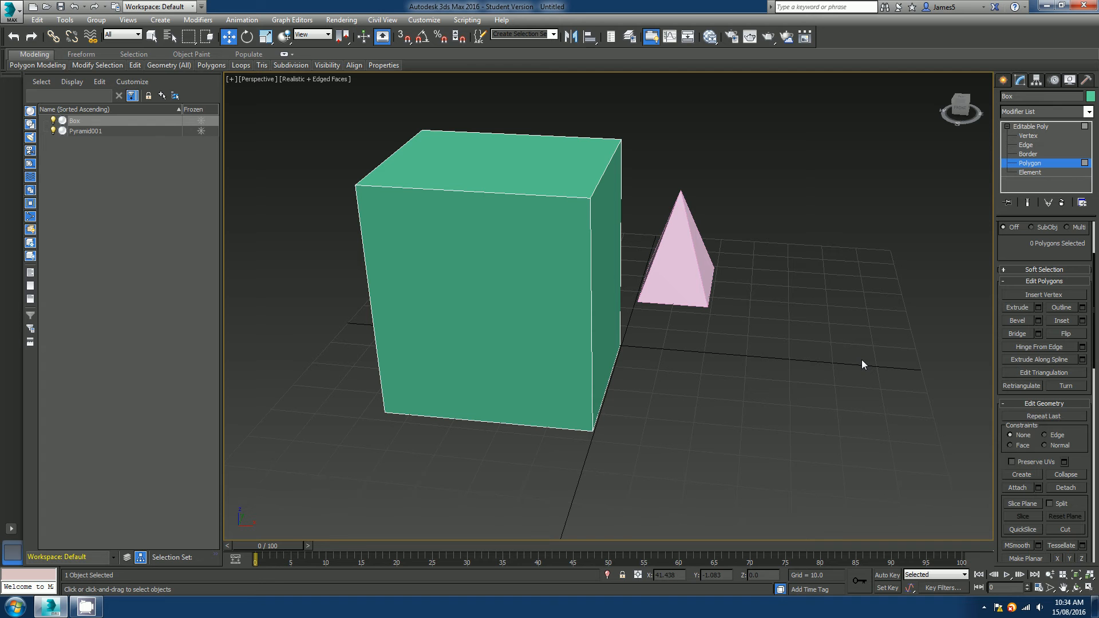
left_click(1073, 284)
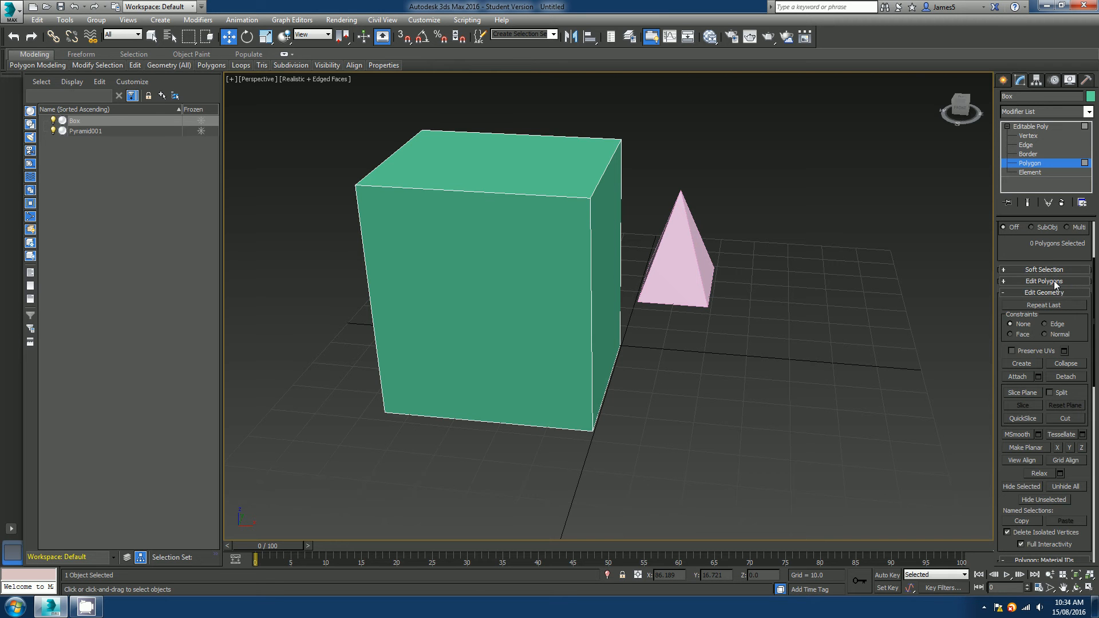
left_click(1056, 282)
left_click_drag(1071, 258, 1070, 202)
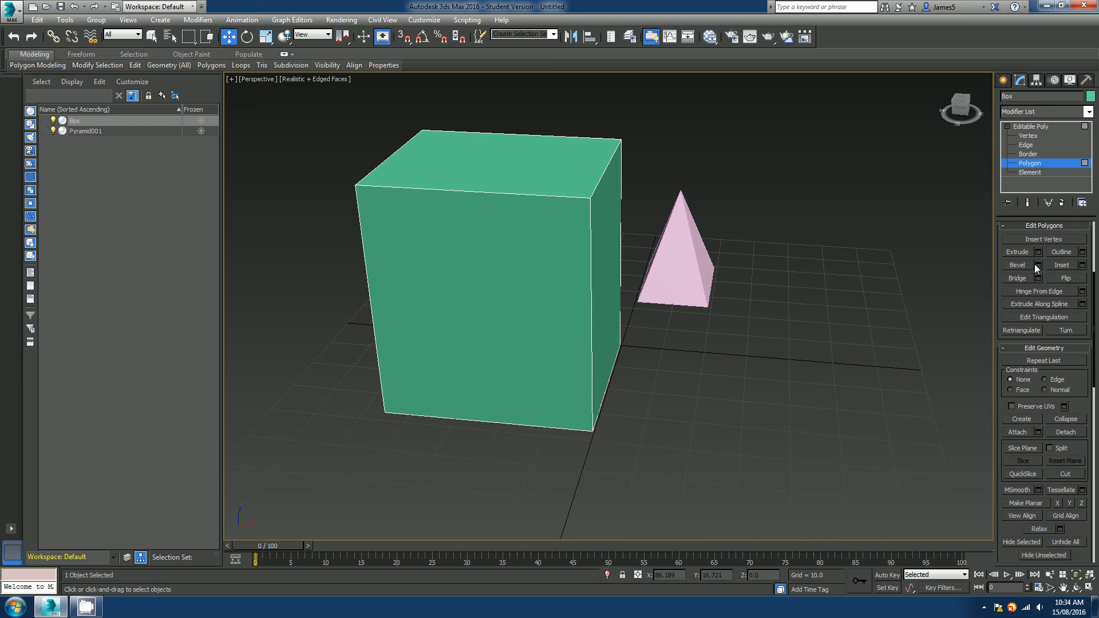
Select the box's top polygon and open the Bevel settings preview on it.
left_click(507, 190)
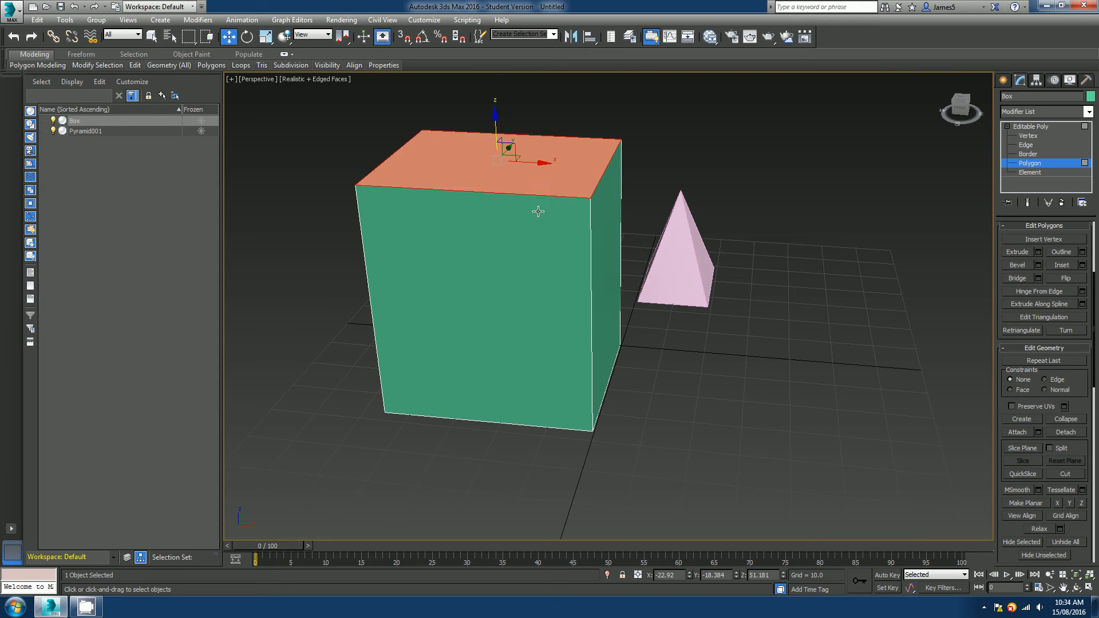
middle_click_drag(540, 209, 504, 250)
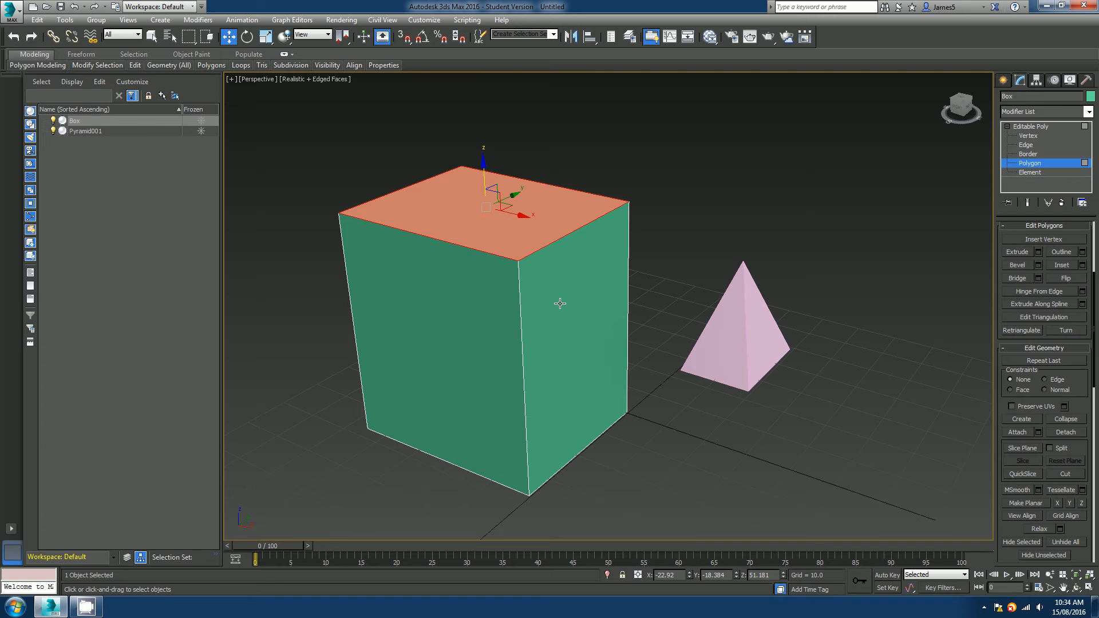
left_click(1039, 266)
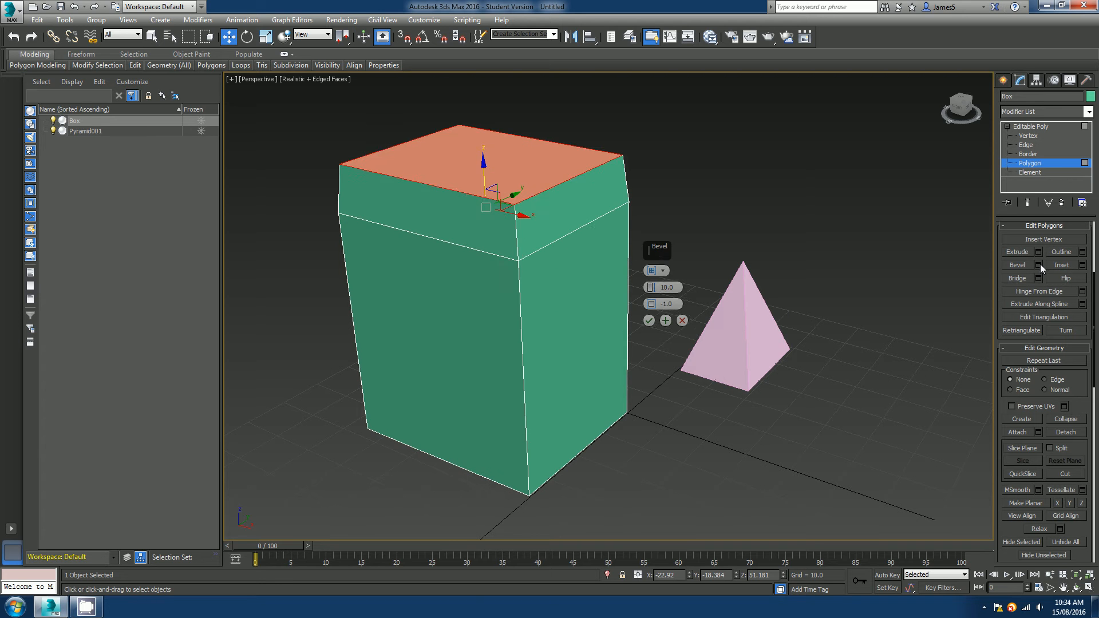
middle_click_drag(528, 322, 470, 319, "alt")
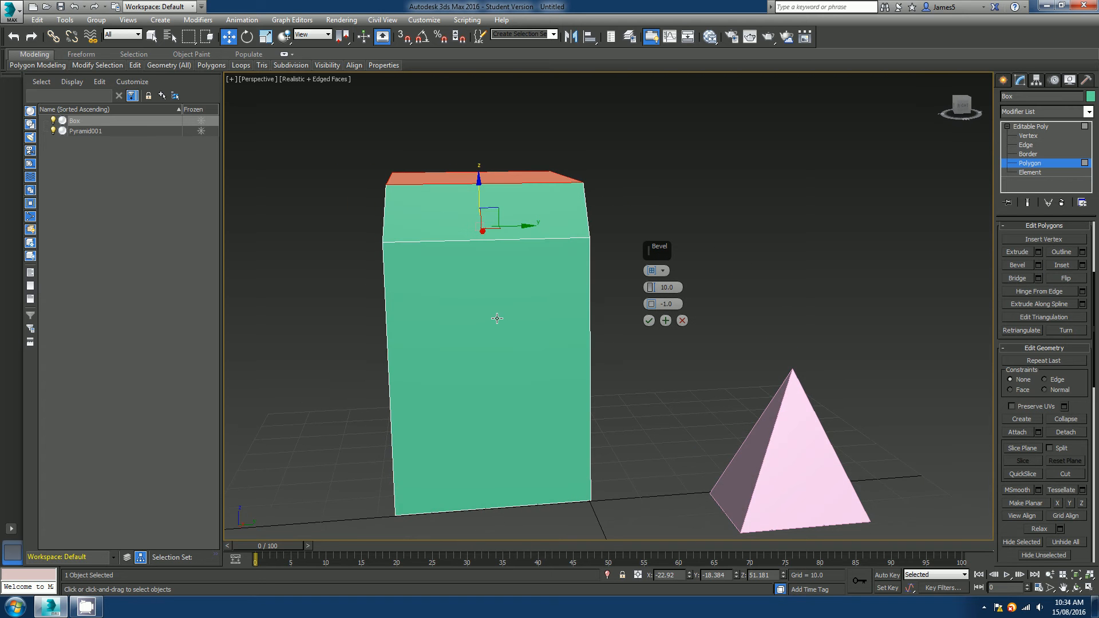
key("f")
scroll(498, 320, "up", 5)
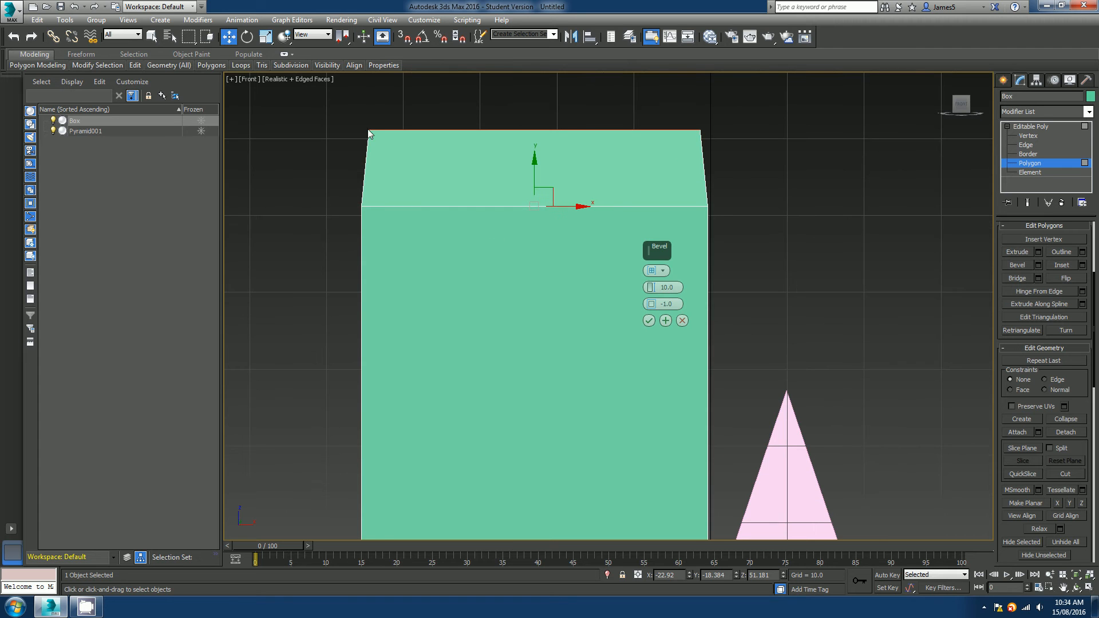
middle_click_drag(416, 236, 358, 289)
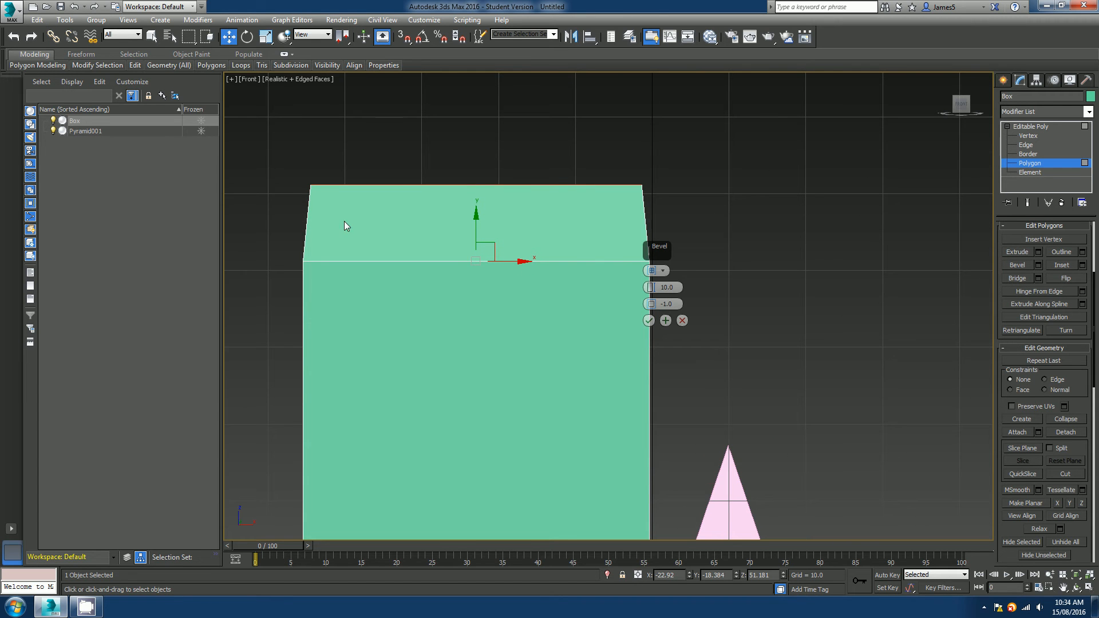
Set the bevel height to about 34.165 and the outline to about -12.276.
left_click(663, 271)
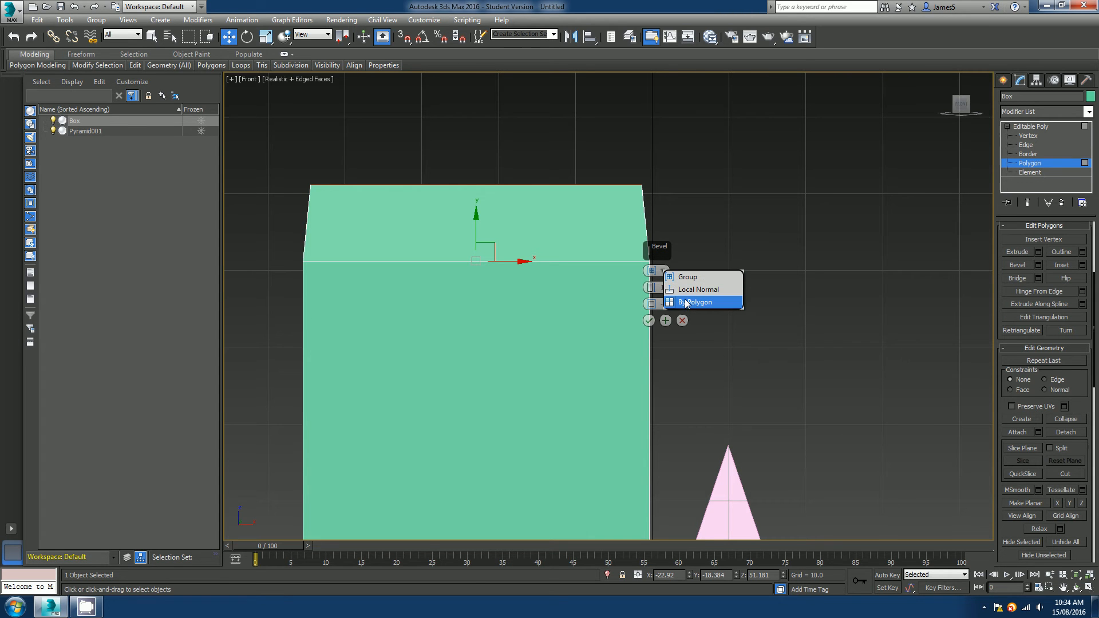
left_click(662, 273)
left_click(637, 293)
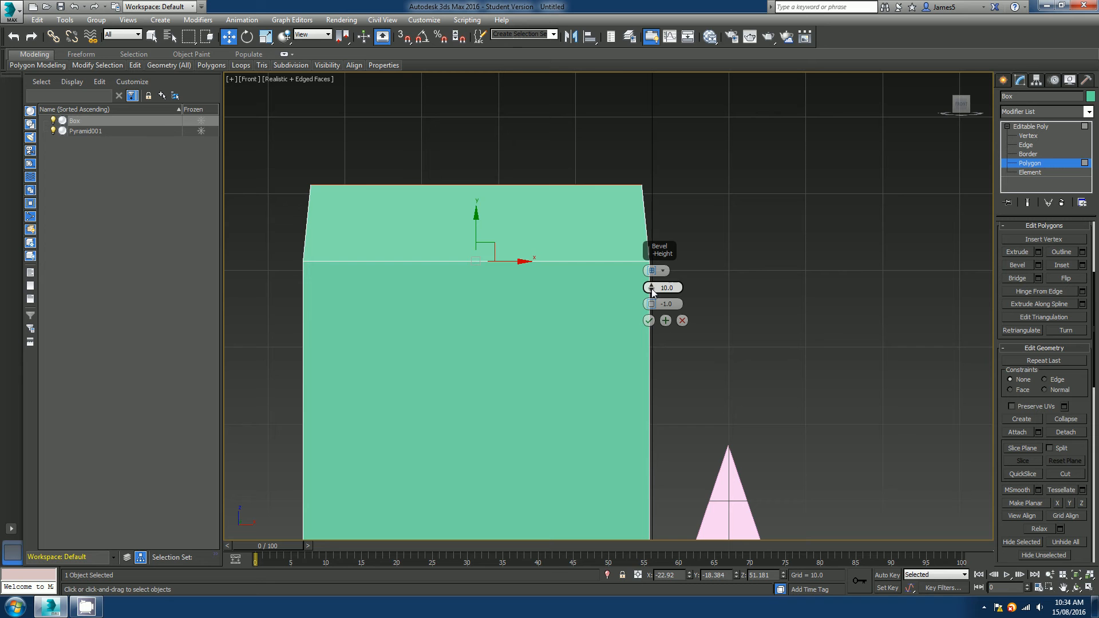
left_click_drag(652, 288, 659, 217)
scroll(445, 410, "down", 3)
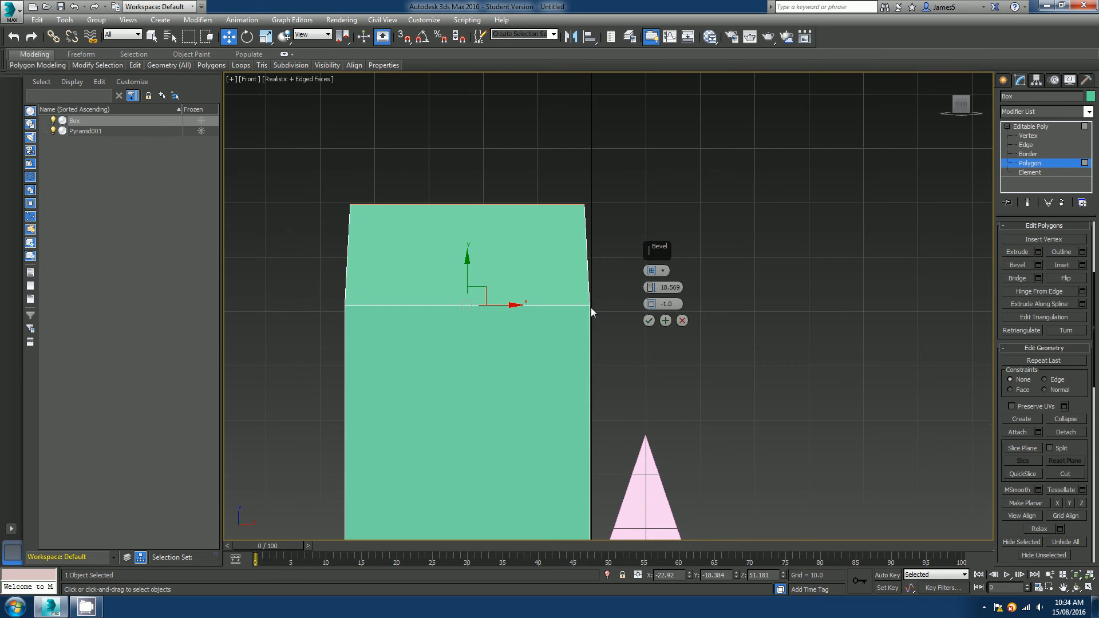
left_click_drag(650, 288, 663, 199)
left_click_drag(651, 305, 673, 352)
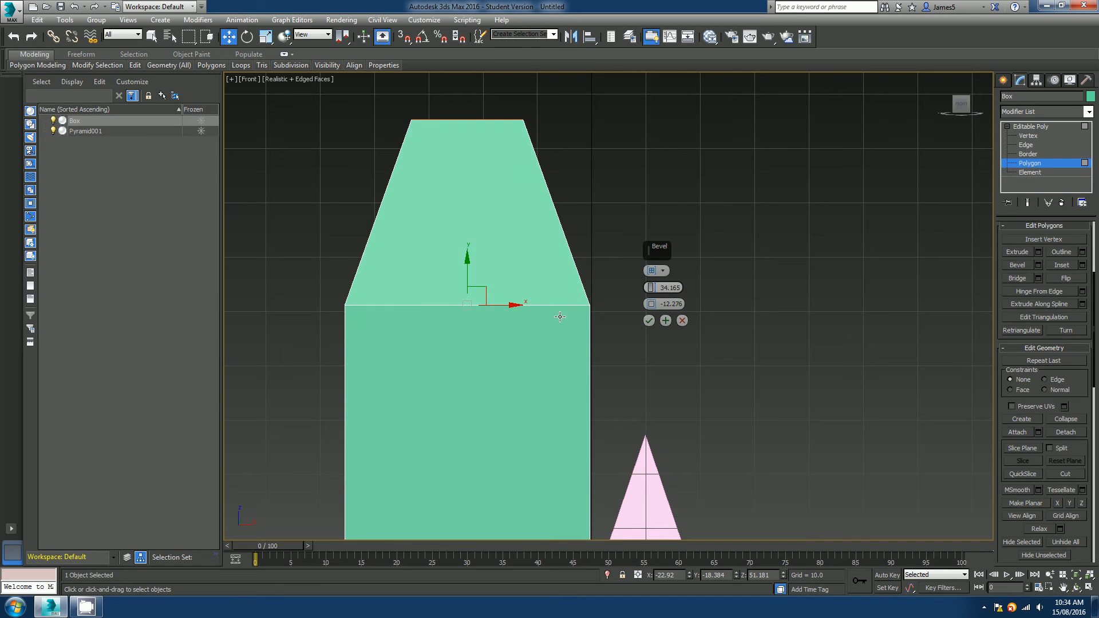
Adjust the bevel to a height of about 5.769 and an outline of about -9.992, then cancel the bevel.
key("p")
middle_click_drag(549, 220, 529, 273, "alt")
middle_click_drag(607, 232, 638, 283)
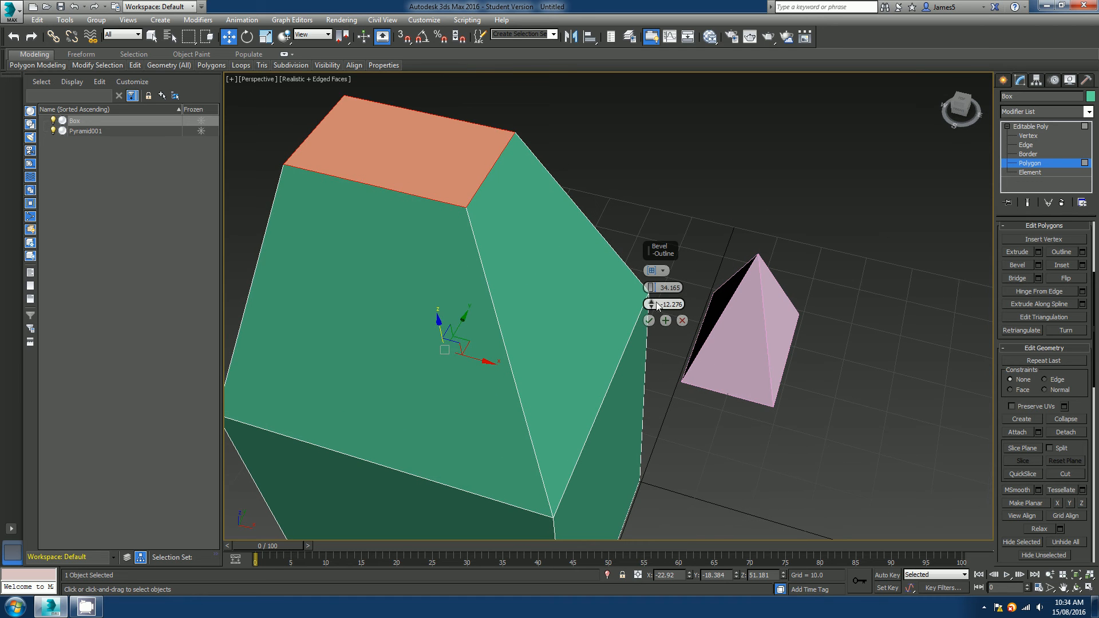
mouse_move(651, 304)
left_mouse_down()
mouse_move(657, 329)
mouse_move(650, 286)
mouse_move(656, 330)
mouse_move(654, 300)
left_mouse_up()
middle_click_drag(568, 336, 601, 304, "alt")
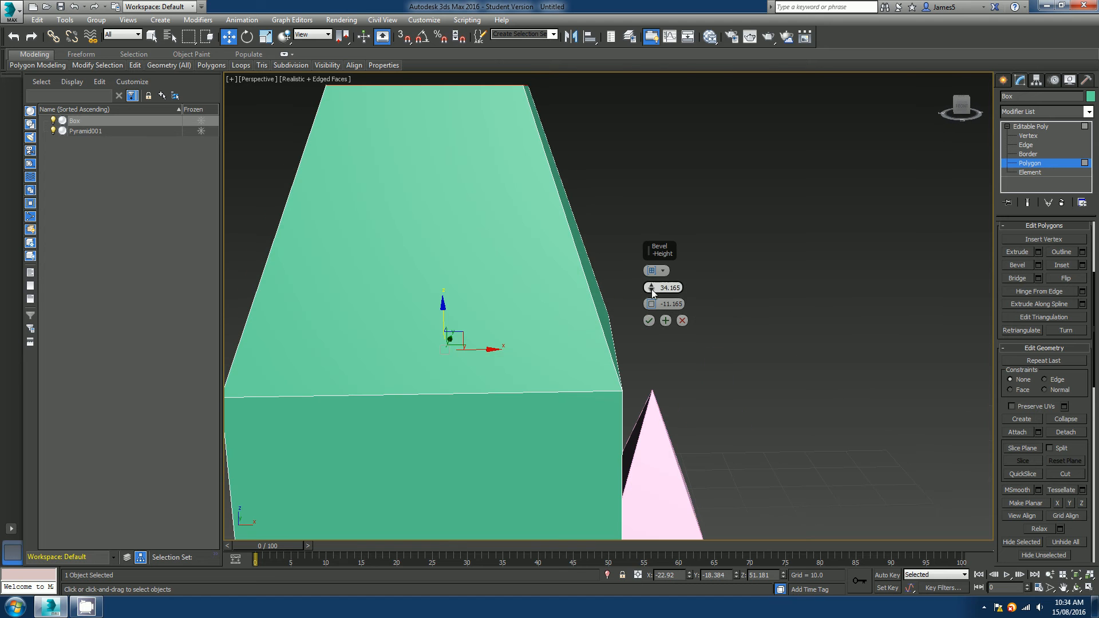
left_click_drag(652, 287, 657, 419)
middle_click_drag(558, 401, 596, 329)
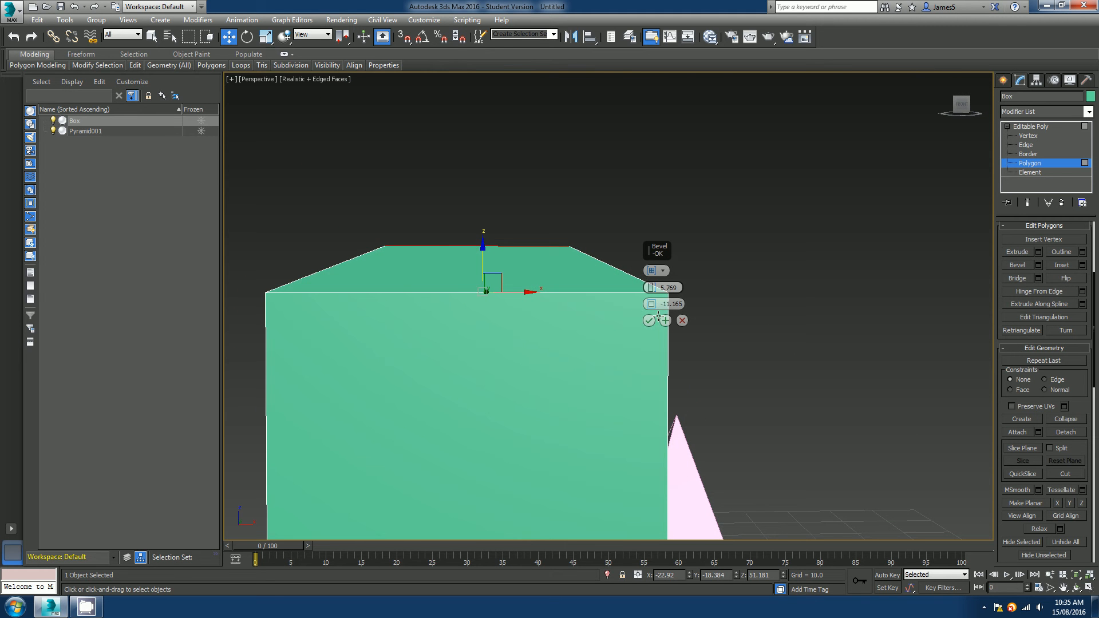
left_click_drag(652, 305, 647, 276)
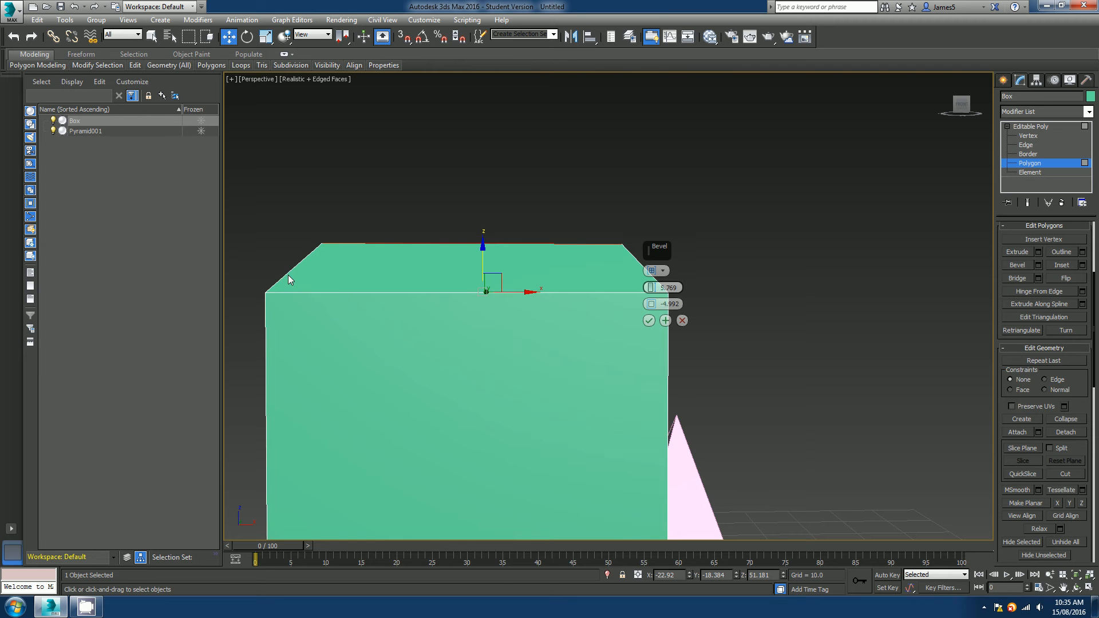
middle_click_drag(555, 296, 674, 328, "alt")
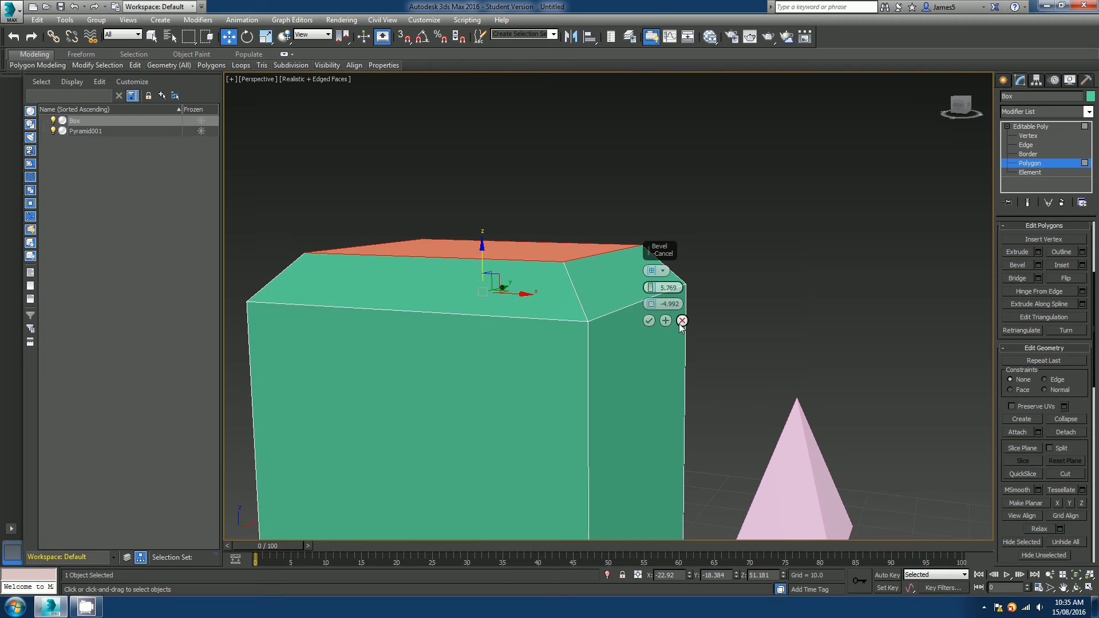
left_click(682, 320)
Select the box's front polygon and open the Inset settings preview on it.
scroll(668, 351, "down", 3)
middle_click_drag(608, 376, 572, 302, "alt")
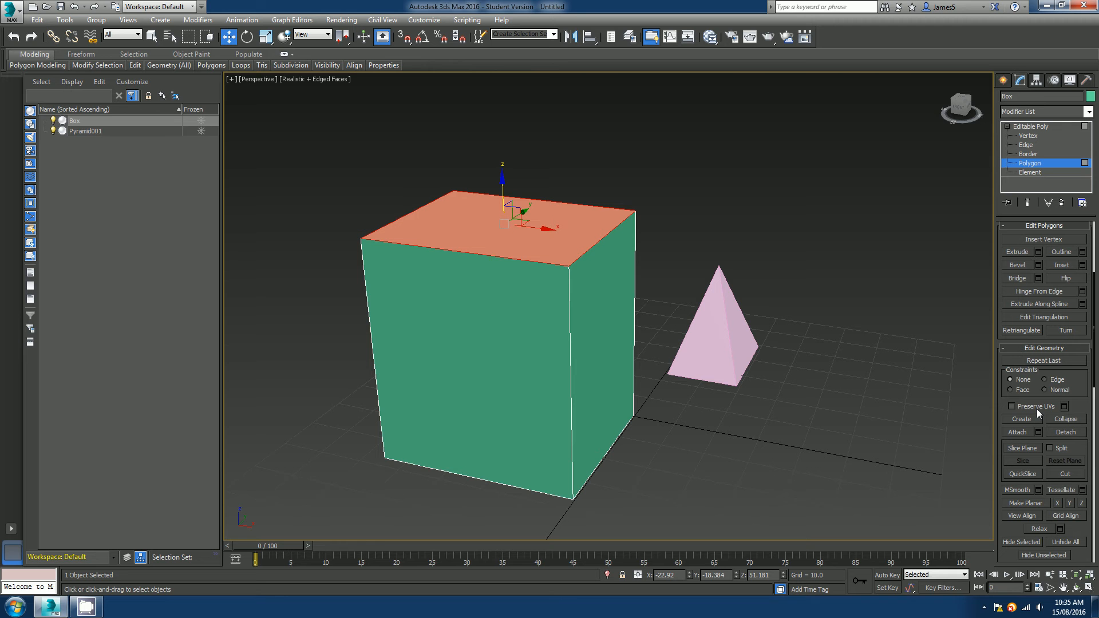
left_click(488, 360)
middle_click_drag(487, 359, 567, 339, "alt")
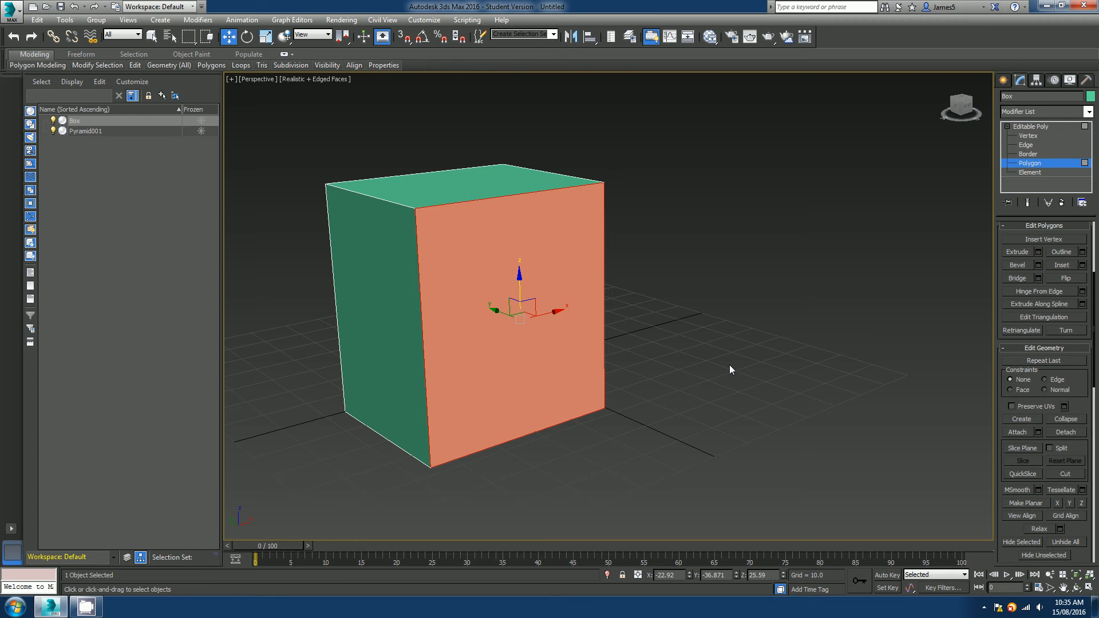
left_click(1083, 266)
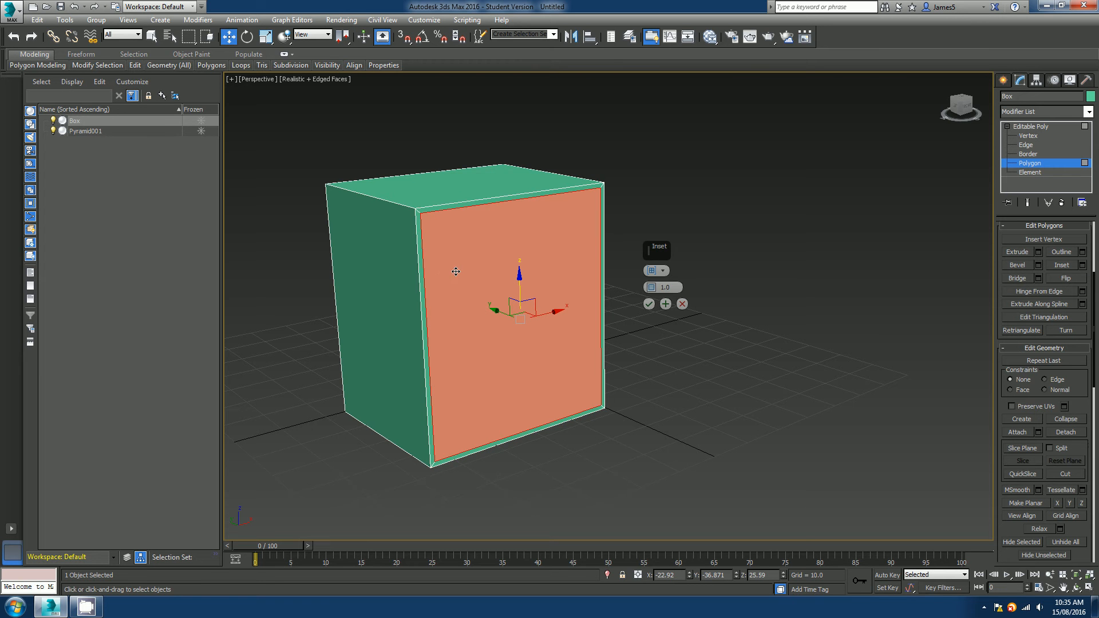
Examine the inset border around the front polygon up close, then cancel the inset.
scroll(438, 232, "up", 5)
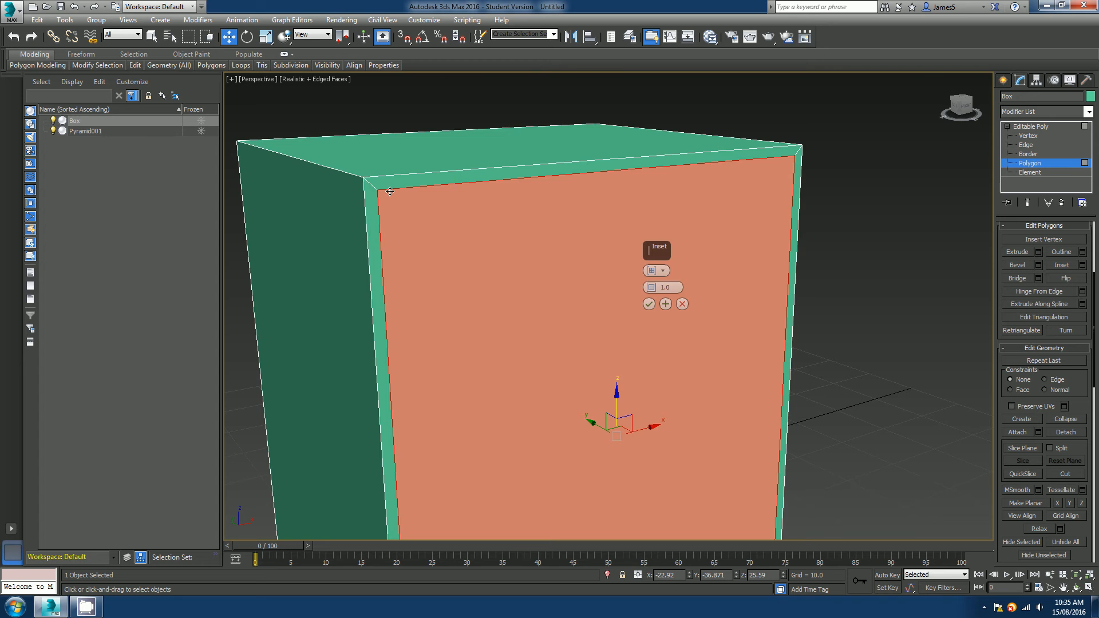
middle_click_drag(618, 218, 487, 162)
middle_click_drag(371, 438, 373, 421)
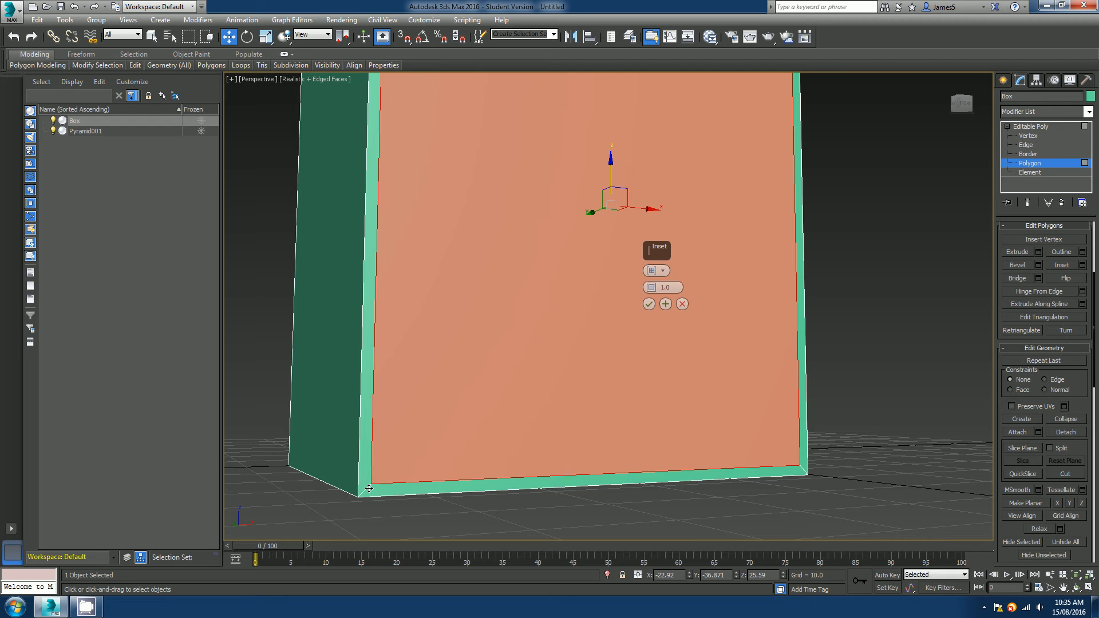
middle_click_drag(438, 453, 437, 449, "alt")
middle_click_drag(452, 252, 491, 459, "alt")
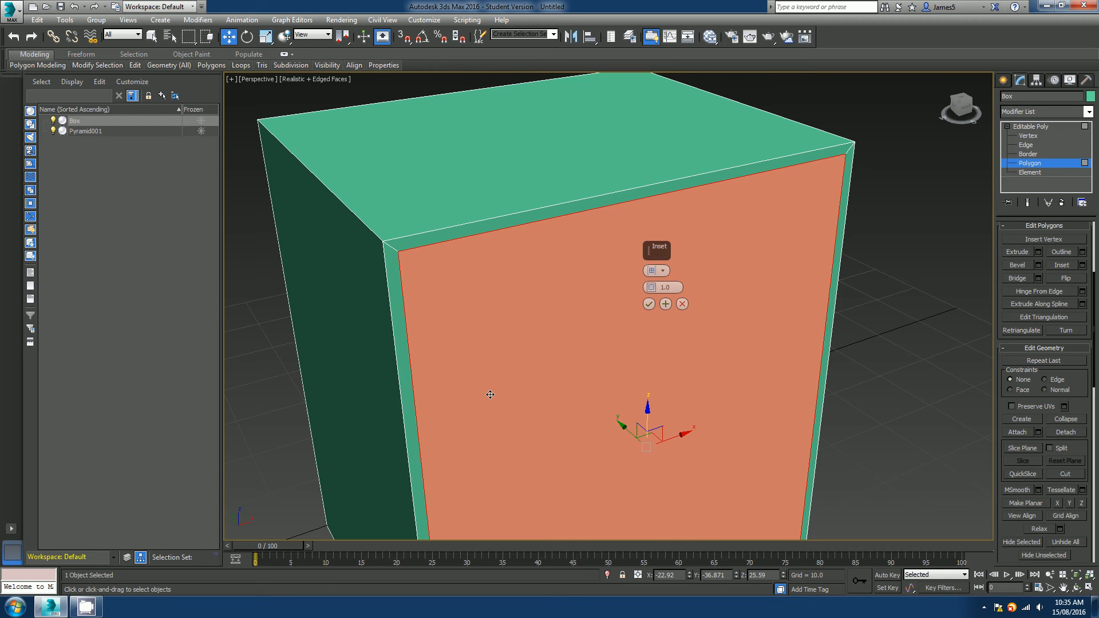
scroll(481, 355, "down", 4)
middle_click_drag(481, 354, 459, 326, "alt")
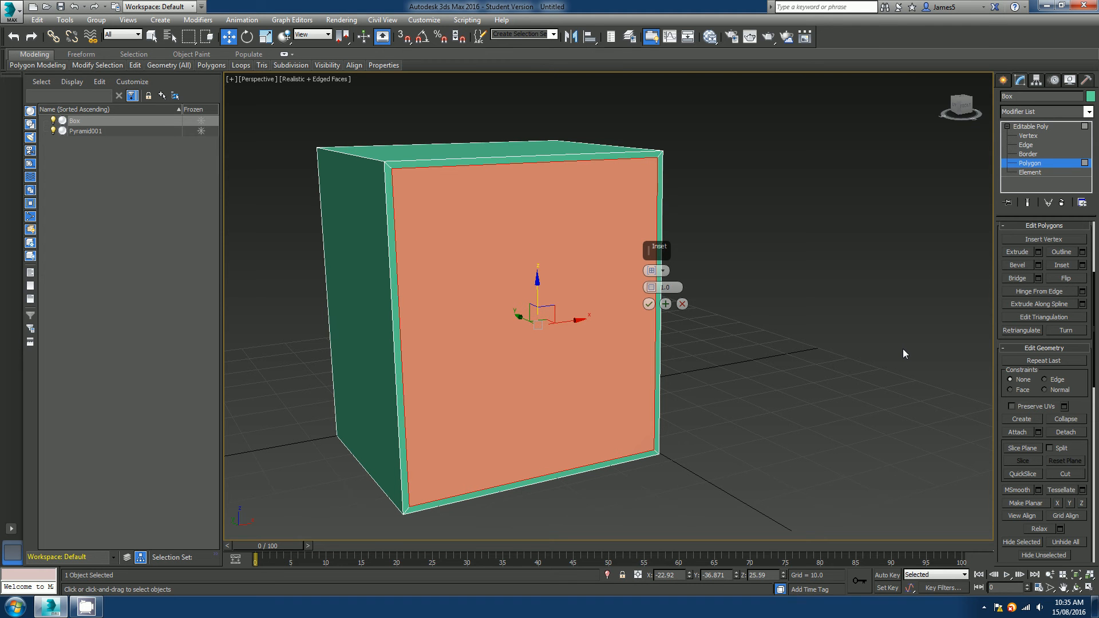
middle_click_drag(524, 335, 498, 332, "alt")
scroll(498, 304, "up", 4)
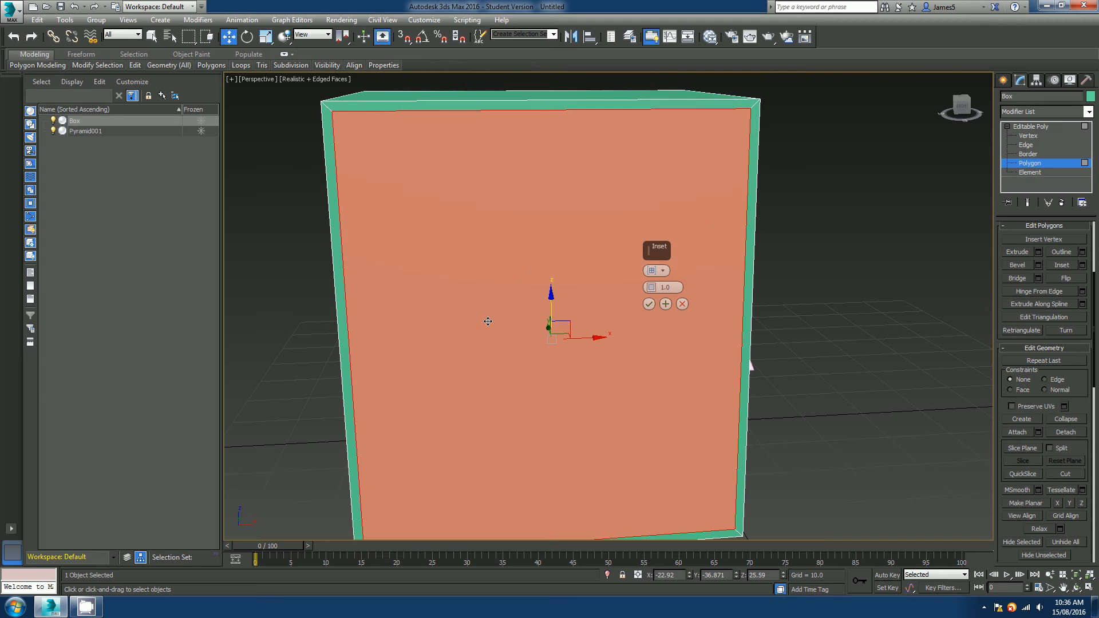
middle_click_drag(414, 290, 444, 206, "alt")
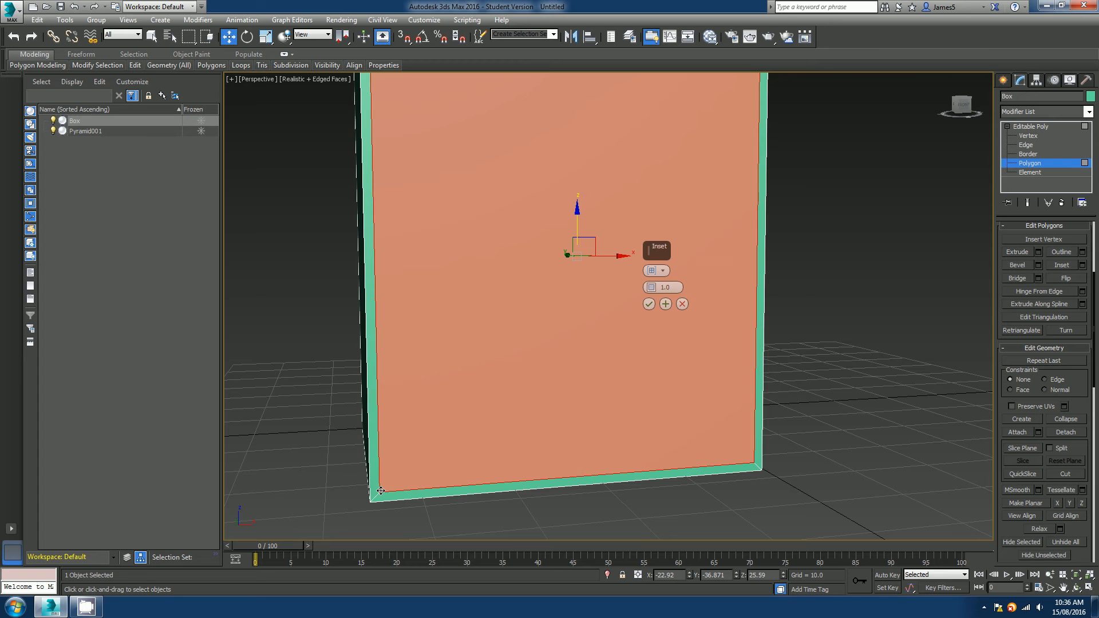
middle_click_drag(373, 338, 387, 294, "alt")
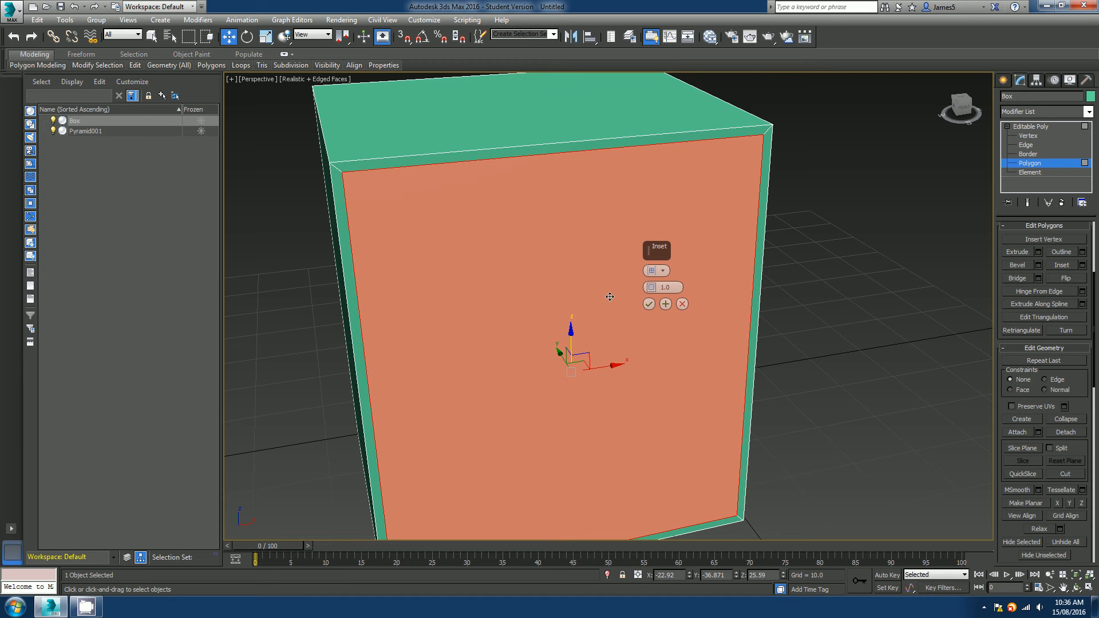
left_click(682, 304)
scroll(576, 304, "down", 4)
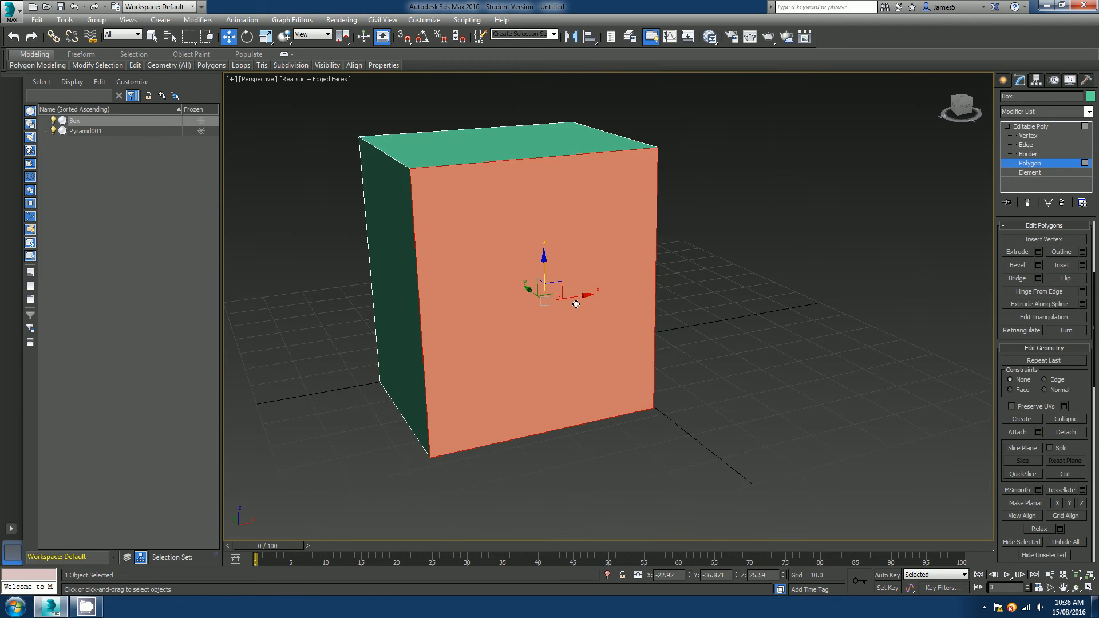
left_click(1082, 265)
left_click(663, 271)
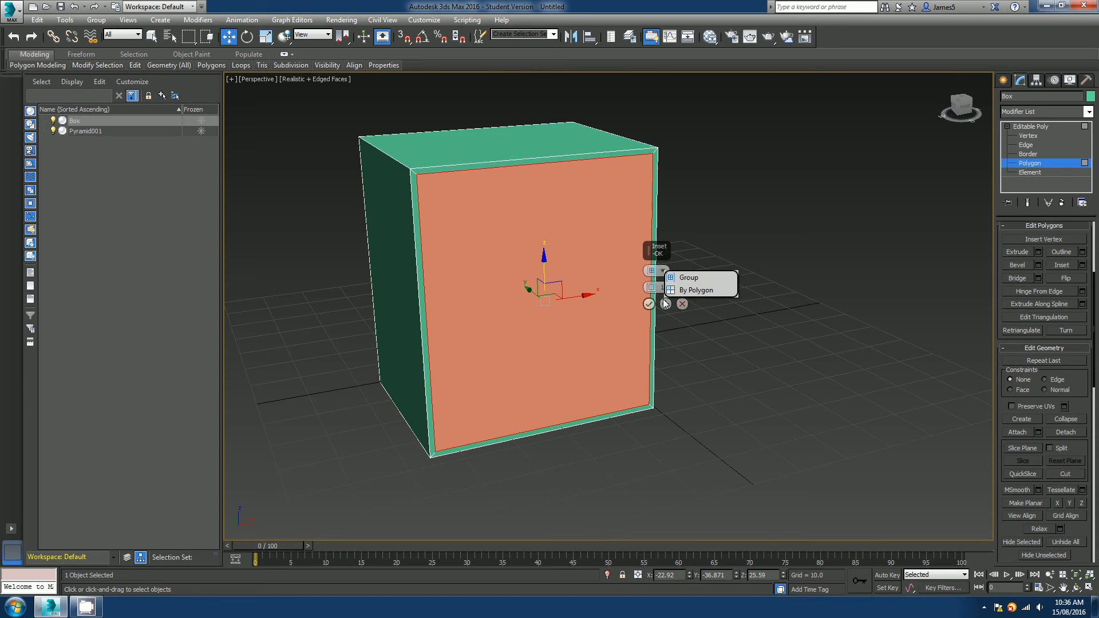
right_click(488, 331)
middle_click_drag(479, 326, 542, 344, "alt")
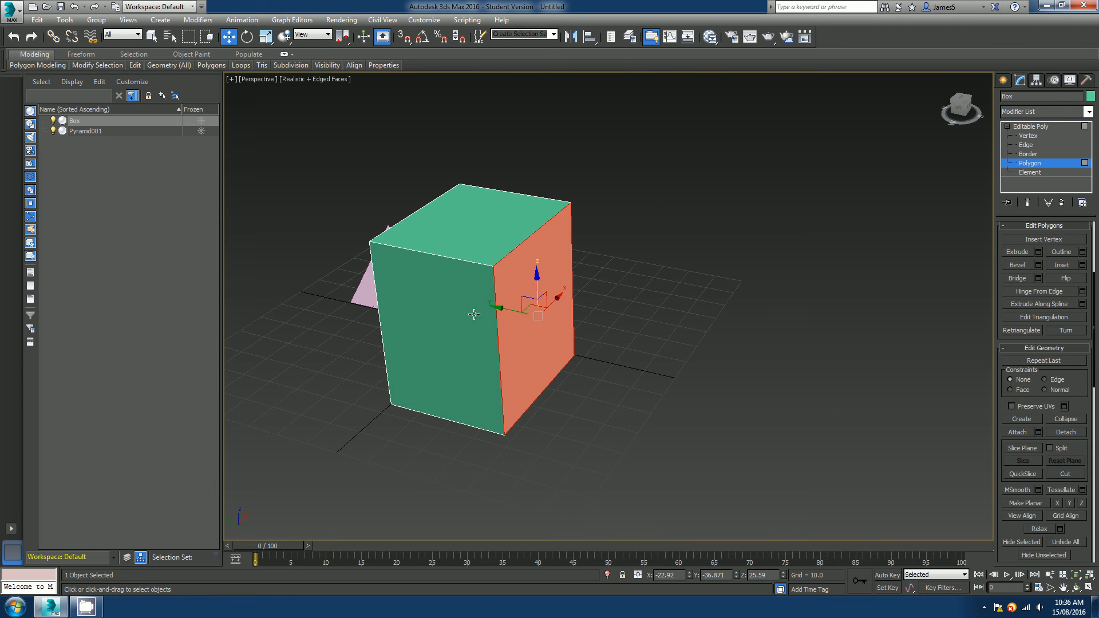
Select several faces of the box together.
mouse_move(474, 315)
middle_mouse_down("alt")
mouse_move(468, 245)
mouse_move(484, 329)
middle_mouse_up("alt")
left_click(484, 329, "ctrl")
left_click(394, 314, "ctrl")
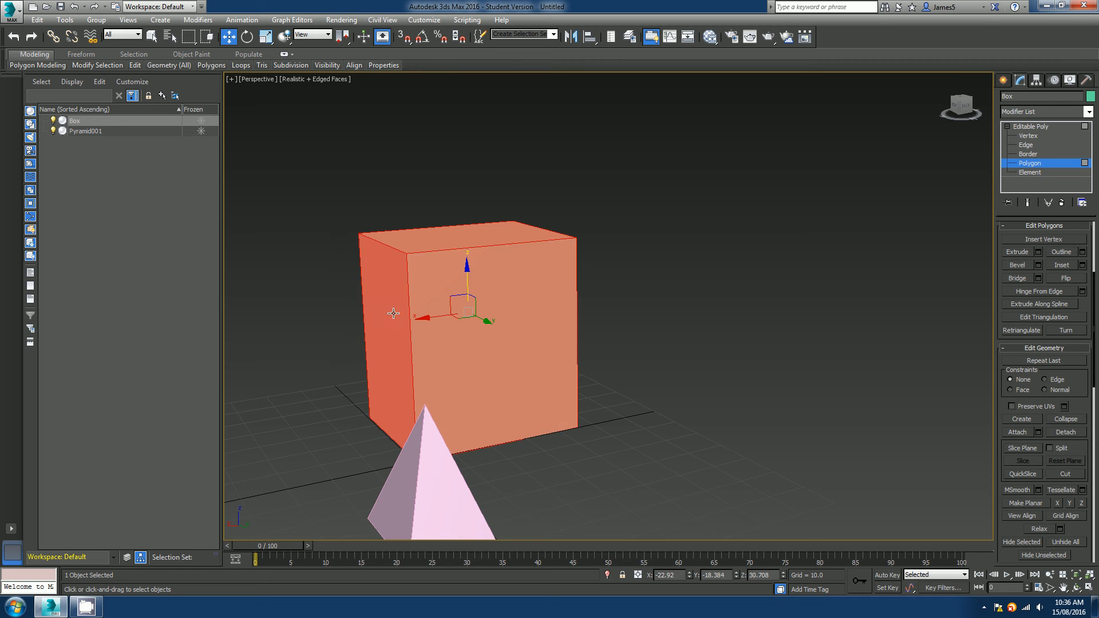
middle_click_drag(498, 402, 682, 419, "alt")
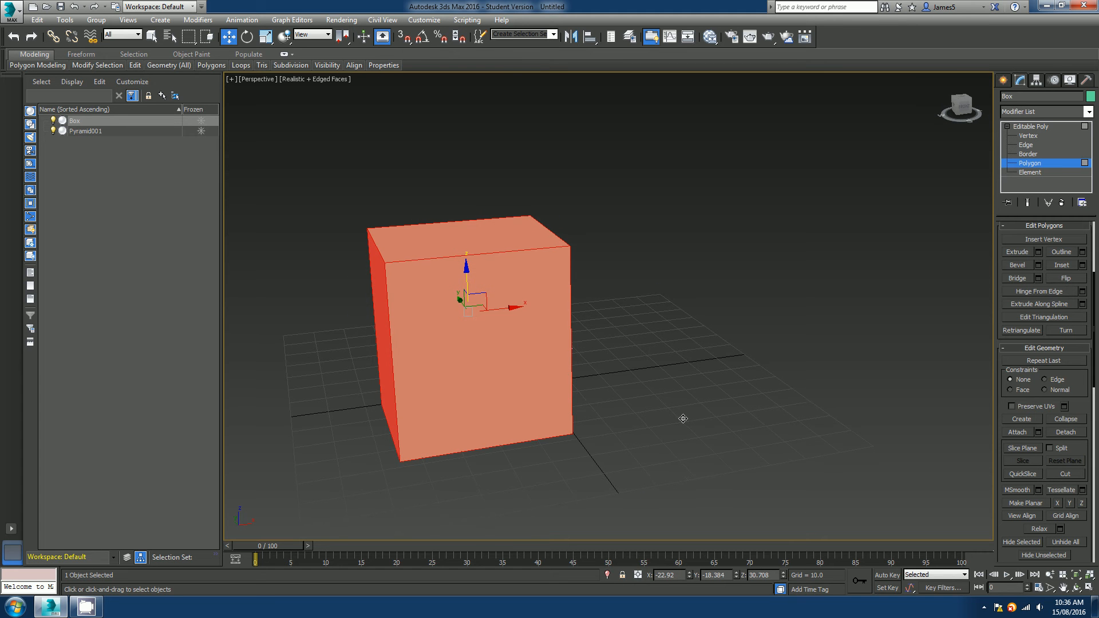
Open the Inset settings for the selected polygons and set the inset amount to about 29.149.
left_click(1083, 265)
middle_click_drag(441, 421, 515, 386, "alt")
scroll(573, 419, "up", 3)
scroll(339, 450, "up", 4)
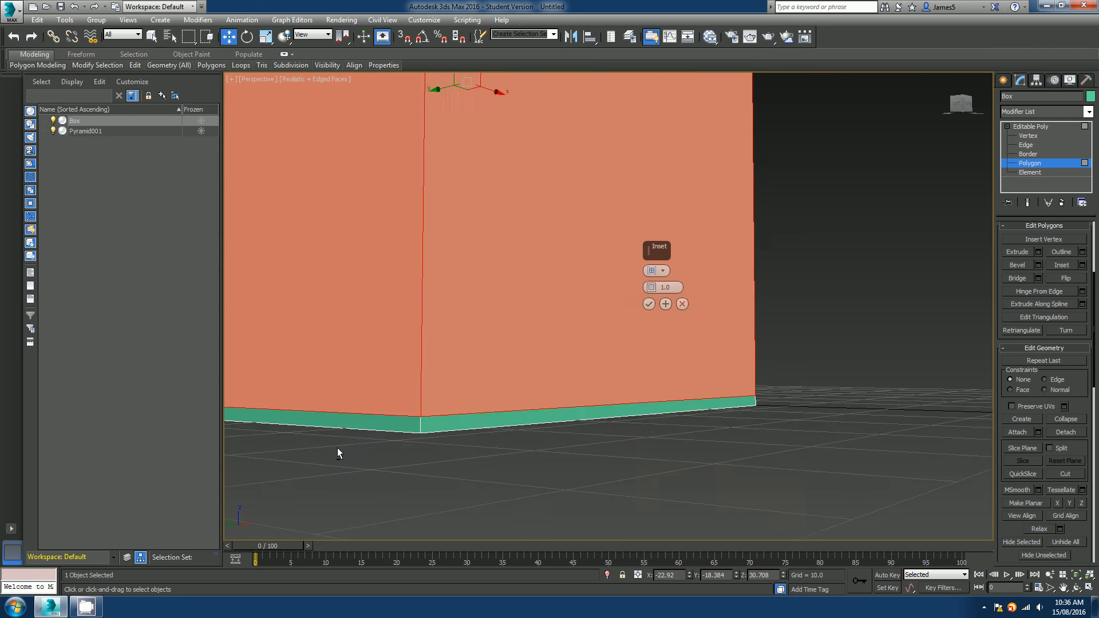
middle_click_drag(339, 451, 353, 407, "alt")
middle_click_drag(541, 162, 528, 325)
scroll(528, 325, "down", 5)
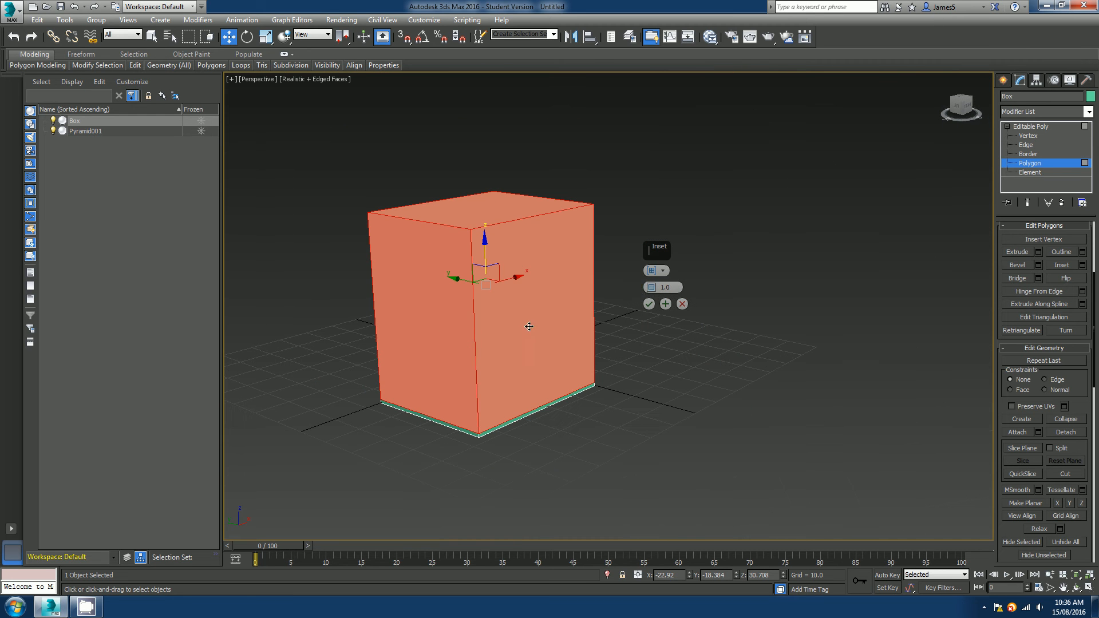
left_click_drag(651, 288, 625, 149)
Switch the inset type of the selected polygons to By Polygon and reset the inset amount.
middle_click_drag(483, 238, 461, 272, "alt")
scroll(515, 288, "up", 4)
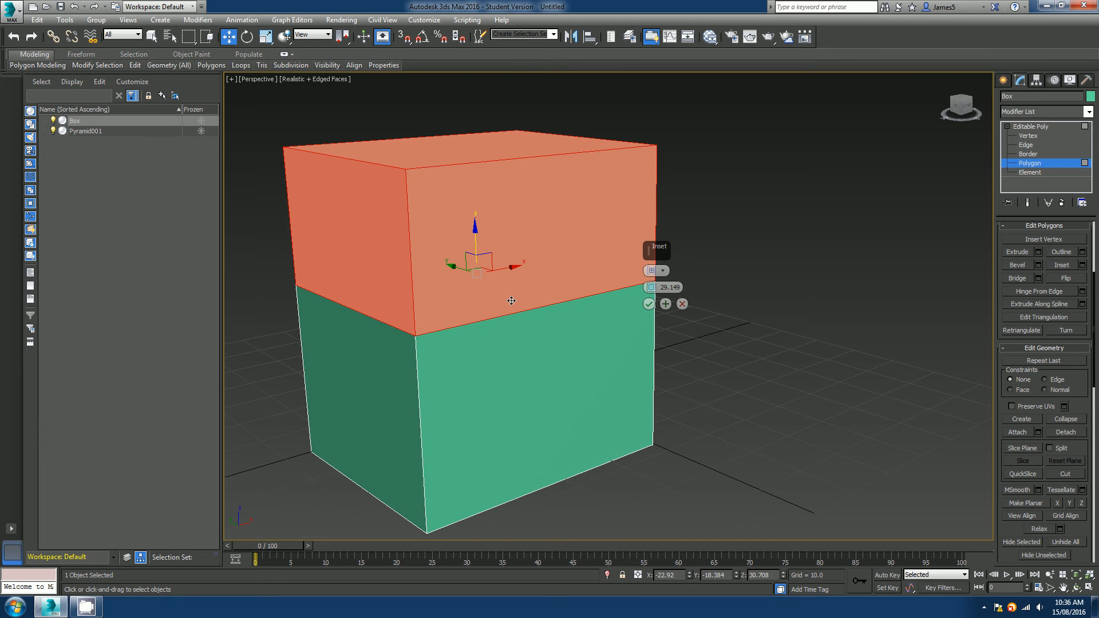
left_click(663, 270)
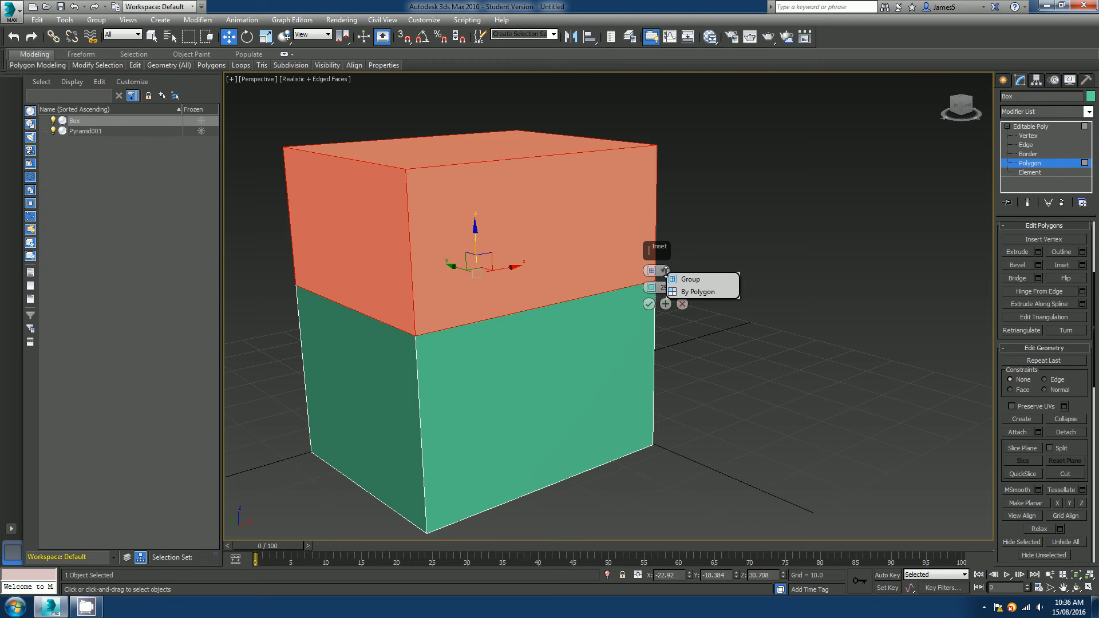
left_click(687, 292)
middle_click_drag(560, 340, 580, 344, "alt")
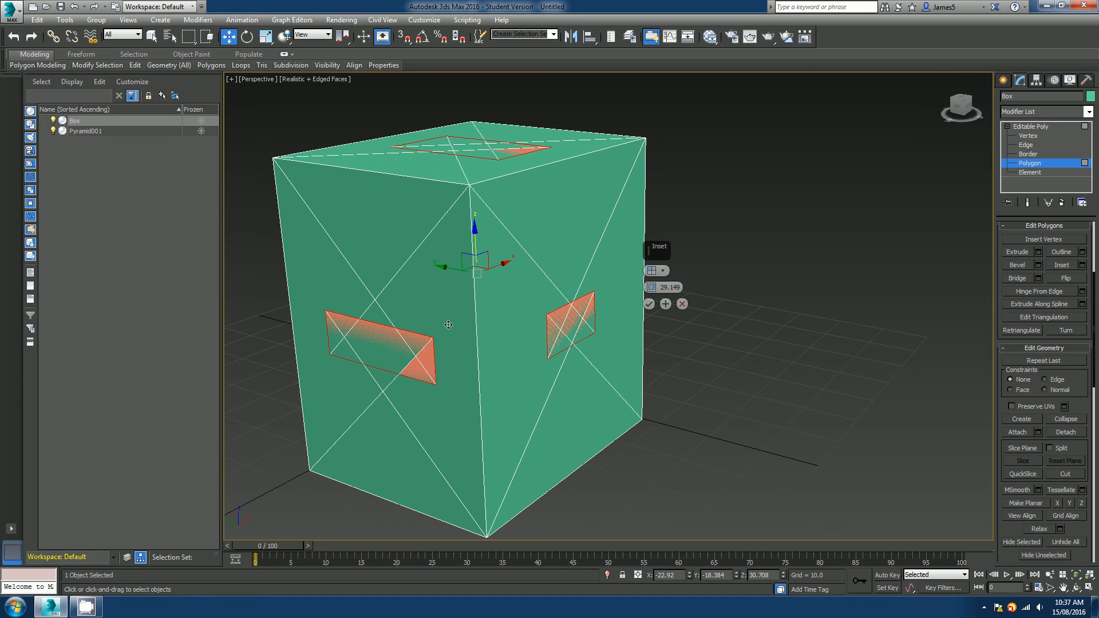
mouse_move(474, 320)
middle_mouse_down("alt")
mouse_move(447, 319)
mouse_move(494, 318)
middle_mouse_up("alt")
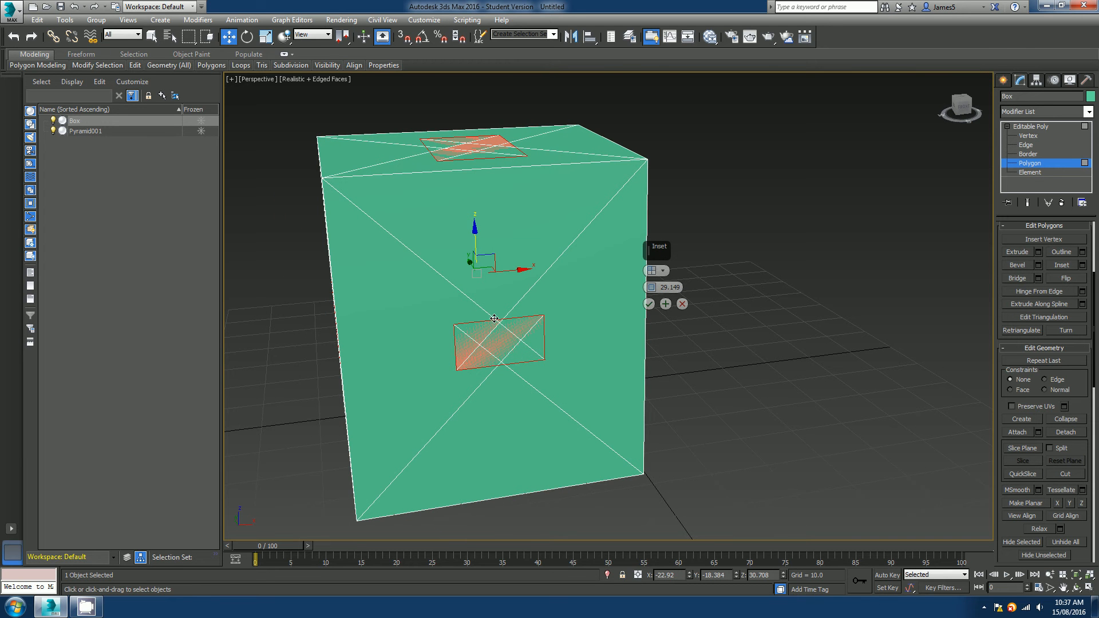
right_click(651, 288)
middle_click_drag(458, 353, 636, 358)
key("super")
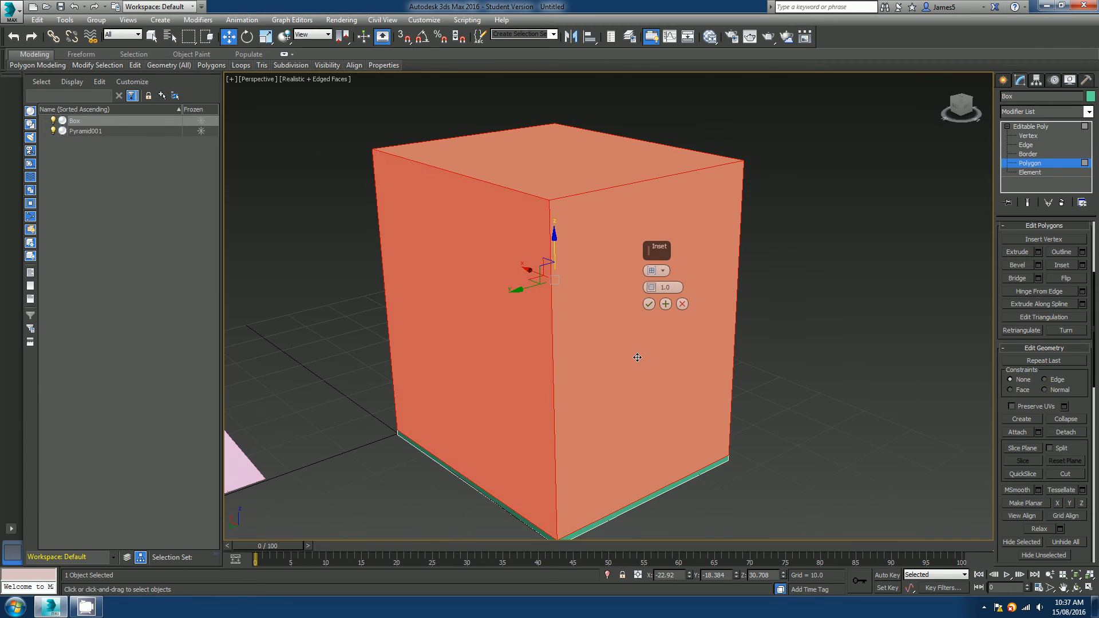
Try a By Polygon inset of about 7.914 on the selected polygons, then cancel it.
left_click(664, 271)
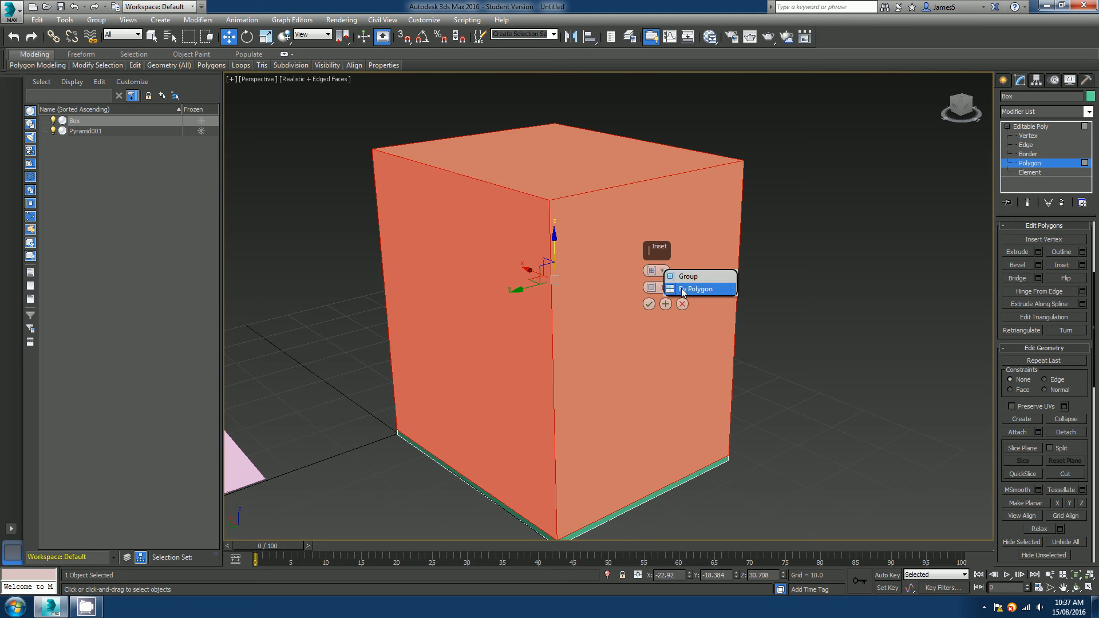
left_click(683, 290)
middle_click_drag(578, 306, 637, 320, "alt")
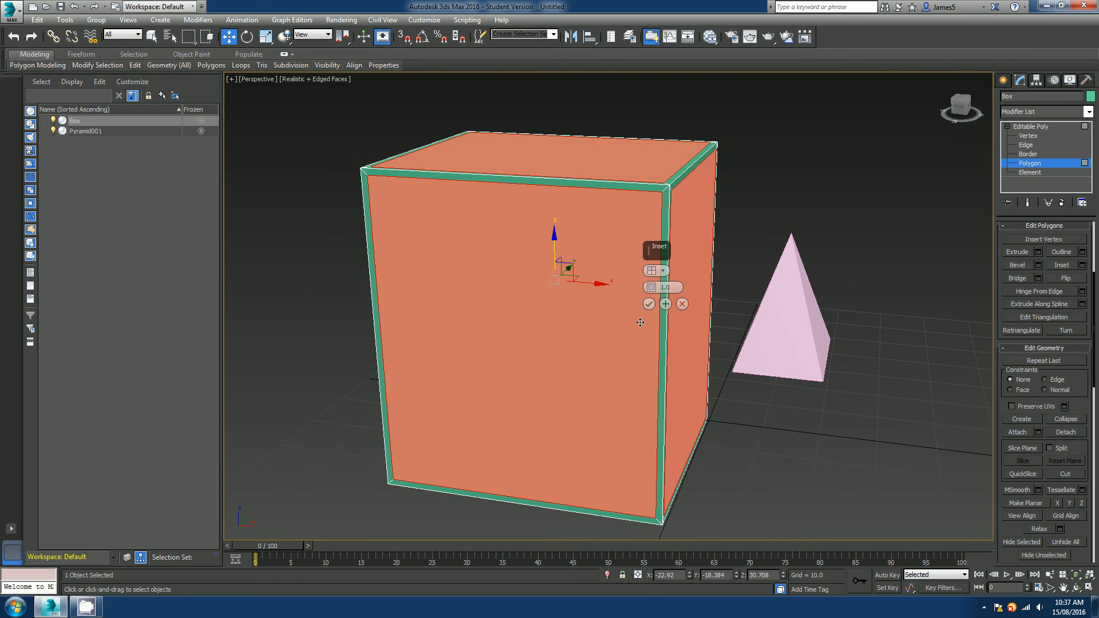
left_click(664, 271)
left_click(685, 276)
left_click(664, 271)
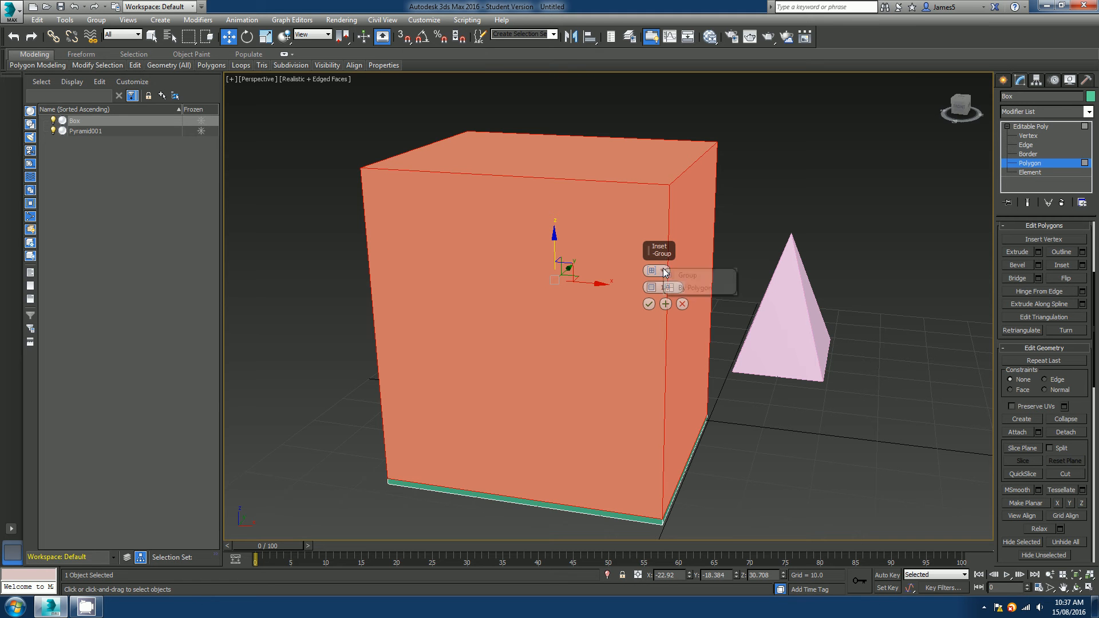
left_click(683, 289)
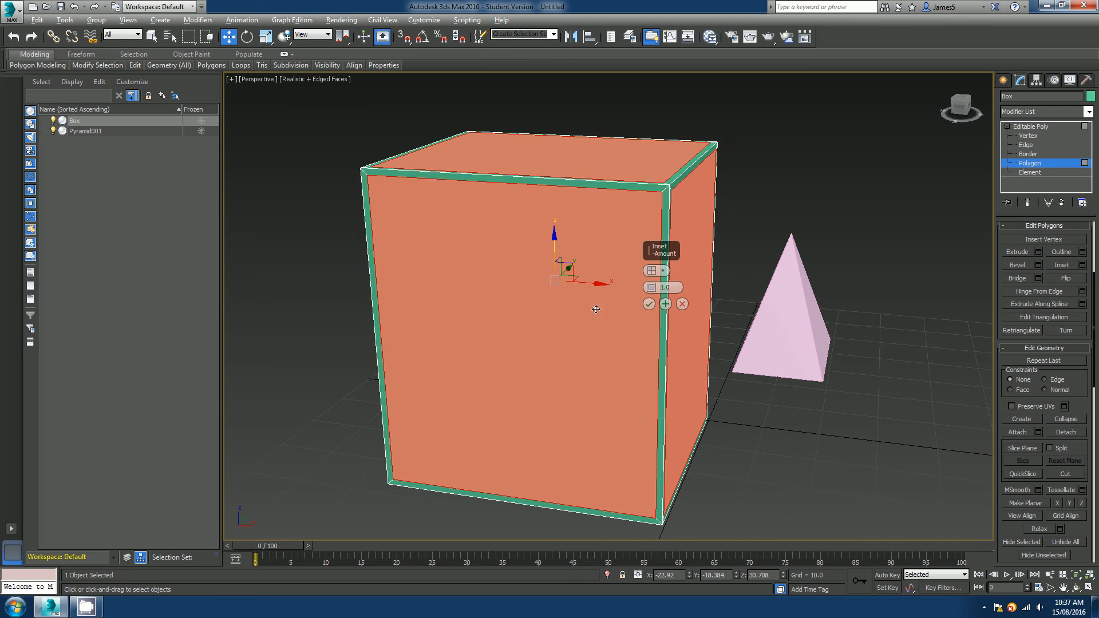
middle_click_drag(596, 309, 648, 305, "alt")
left_click_drag(651, 288, 652, 257)
middle_click_drag(572, 247, 675, 301, "alt")
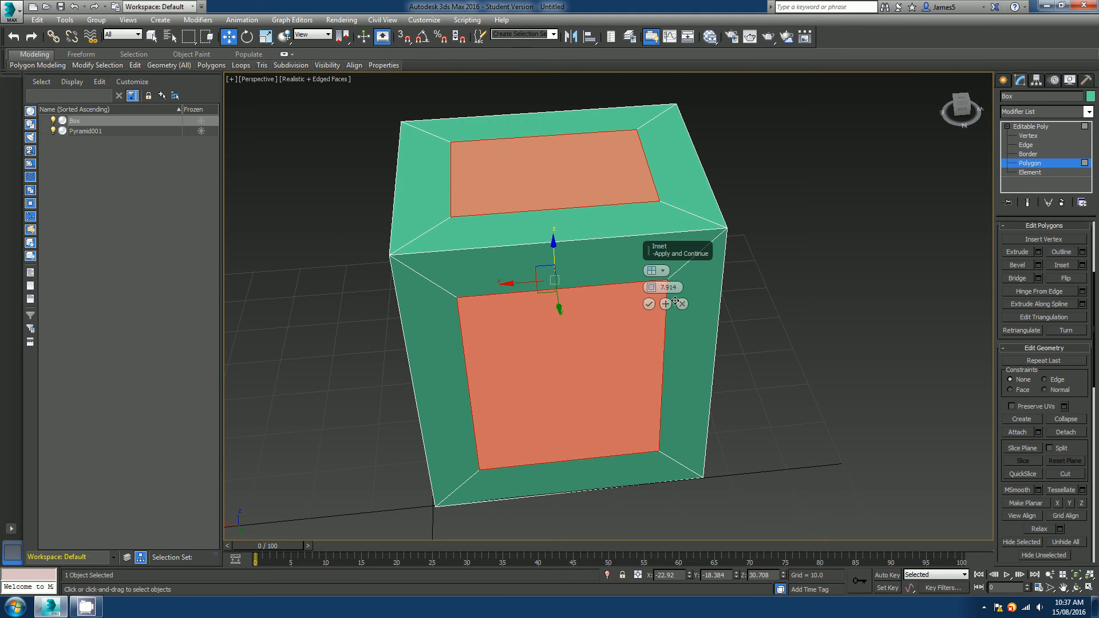
left_click(682, 304)
Deselect the polygons, then select the box's top polygon and delete it to open the box.
scroll(550, 295, "down", 4)
middle_click_drag(550, 297, 585, 306, "alt")
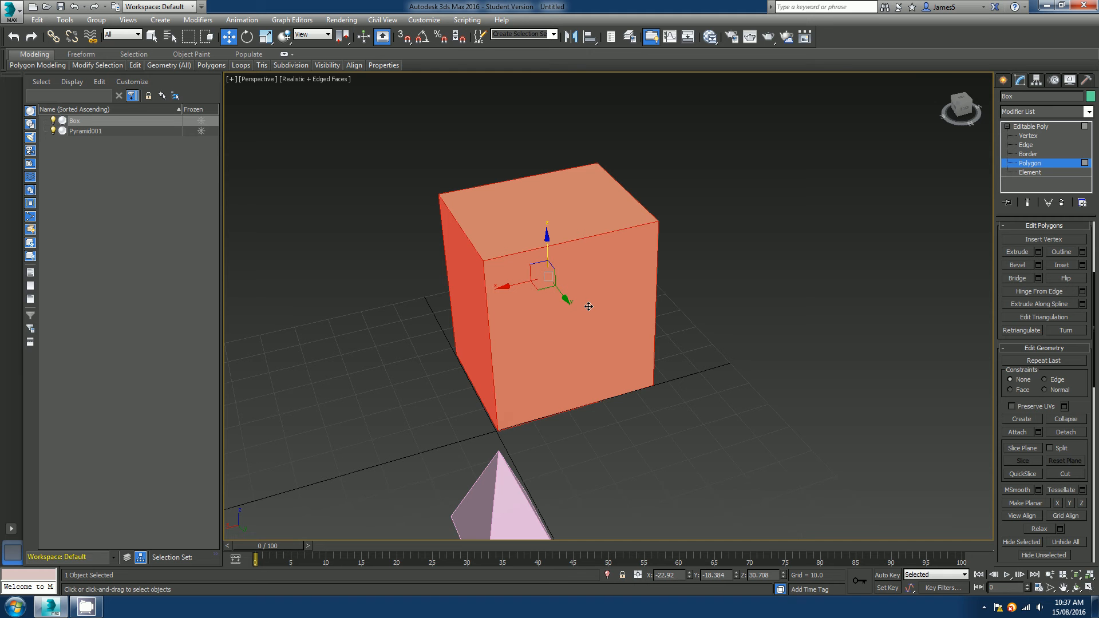
middle_click_drag(588, 307, 616, 303, "alt")
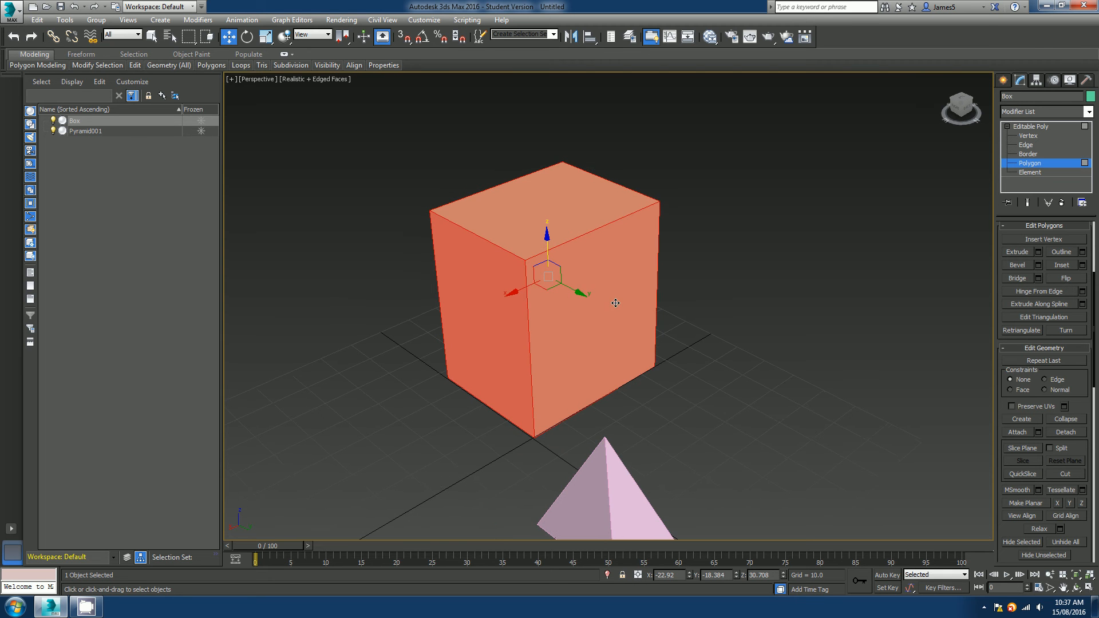
left_click(893, 290)
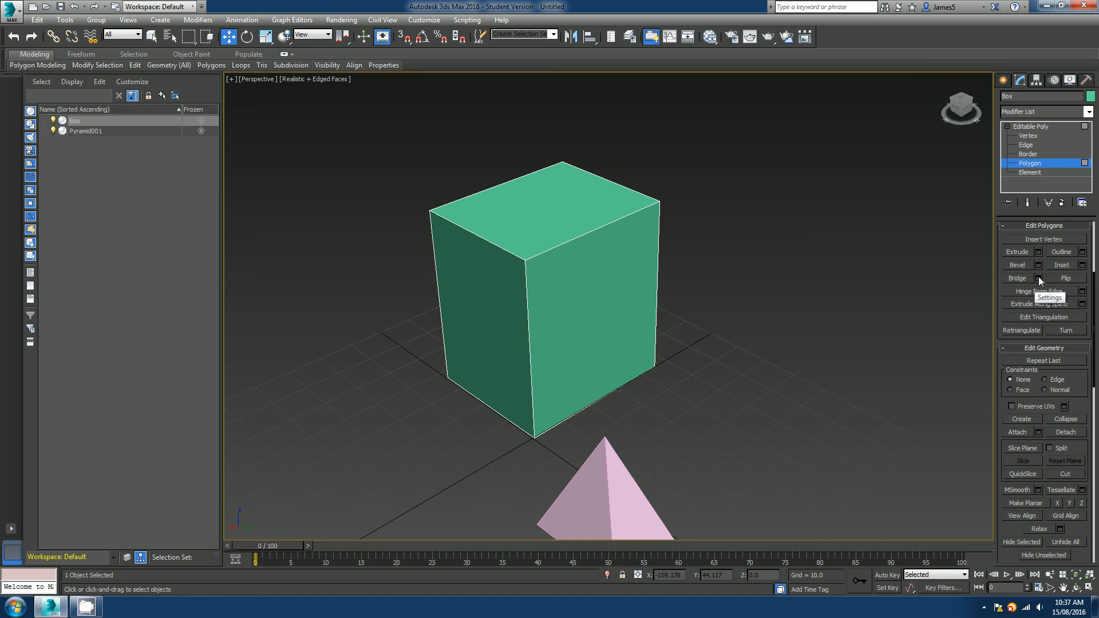
middle_click_drag(673, 341, 514, 306, "alt")
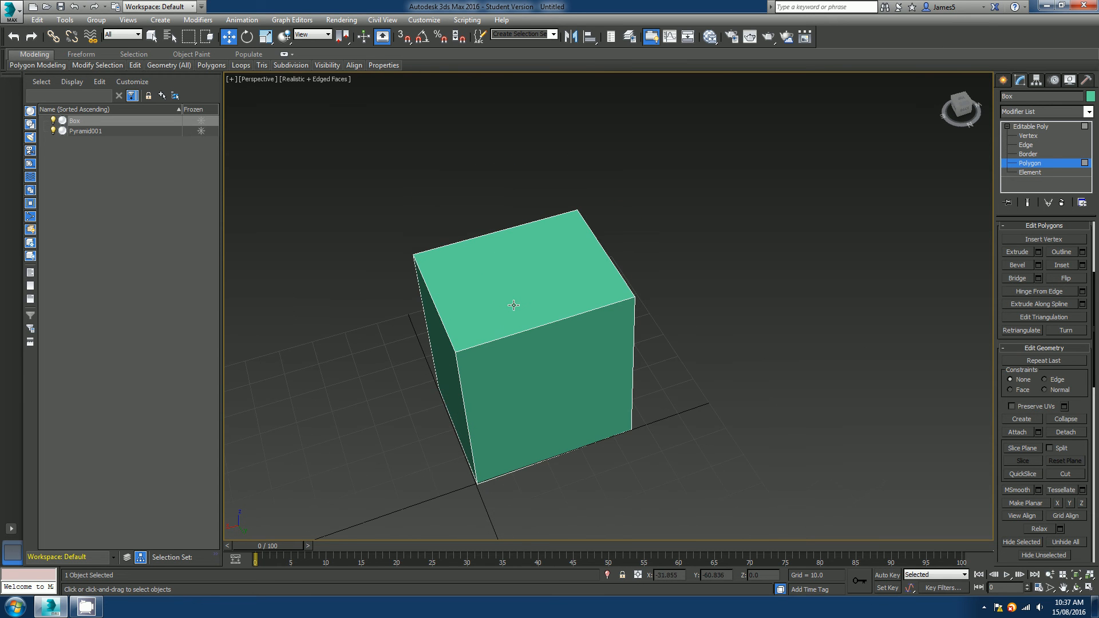
left_click(513, 294)
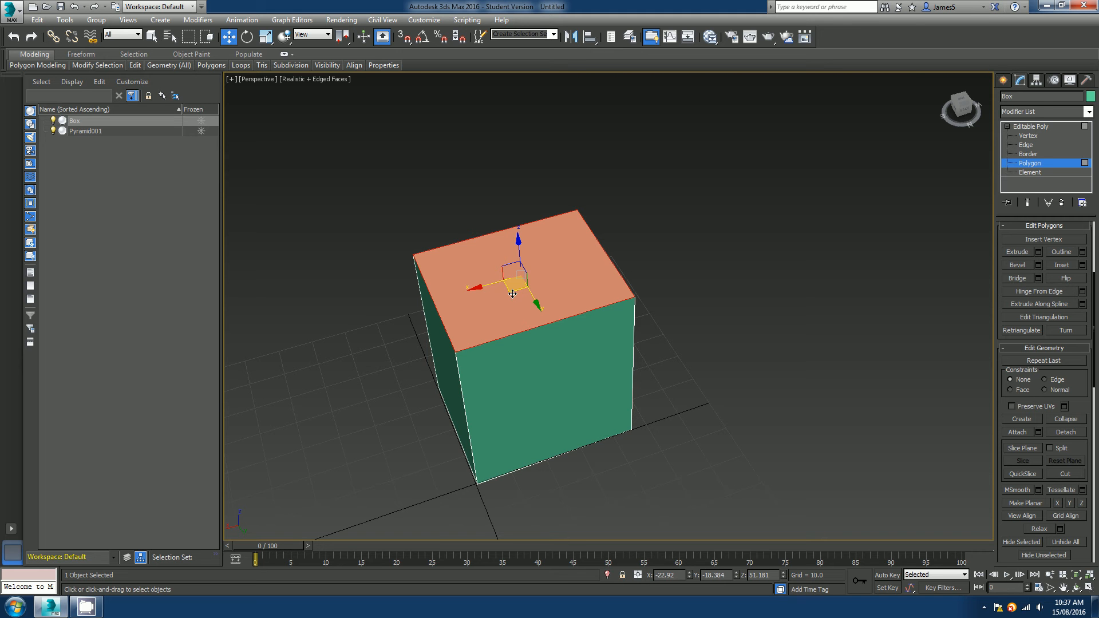
key("Delete")
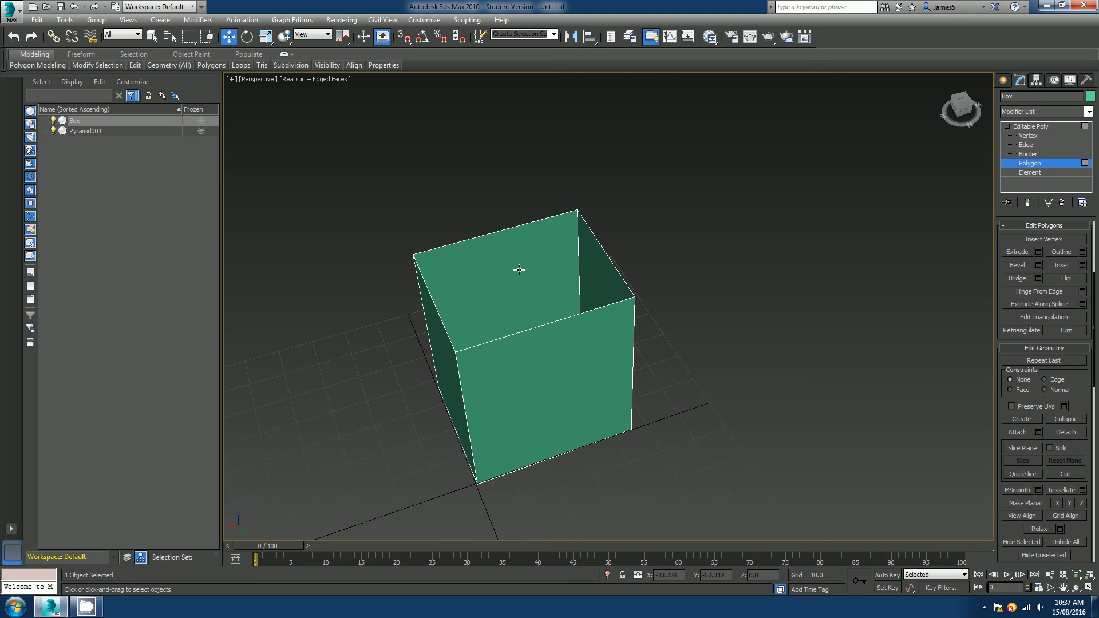
Switch to Edge level and select two opposite edges around the box's open top.
scroll(524, 262, "up", 4)
middle_click_drag(534, 261, 525, 261, "alt")
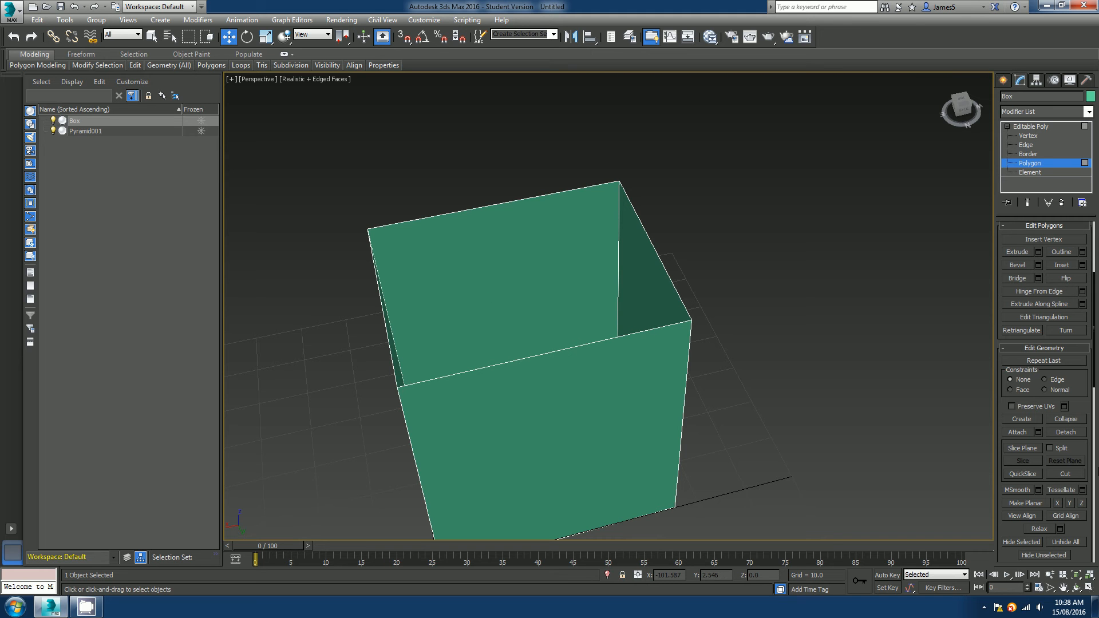
left_click_drag(1011, 230, 1018, 420)
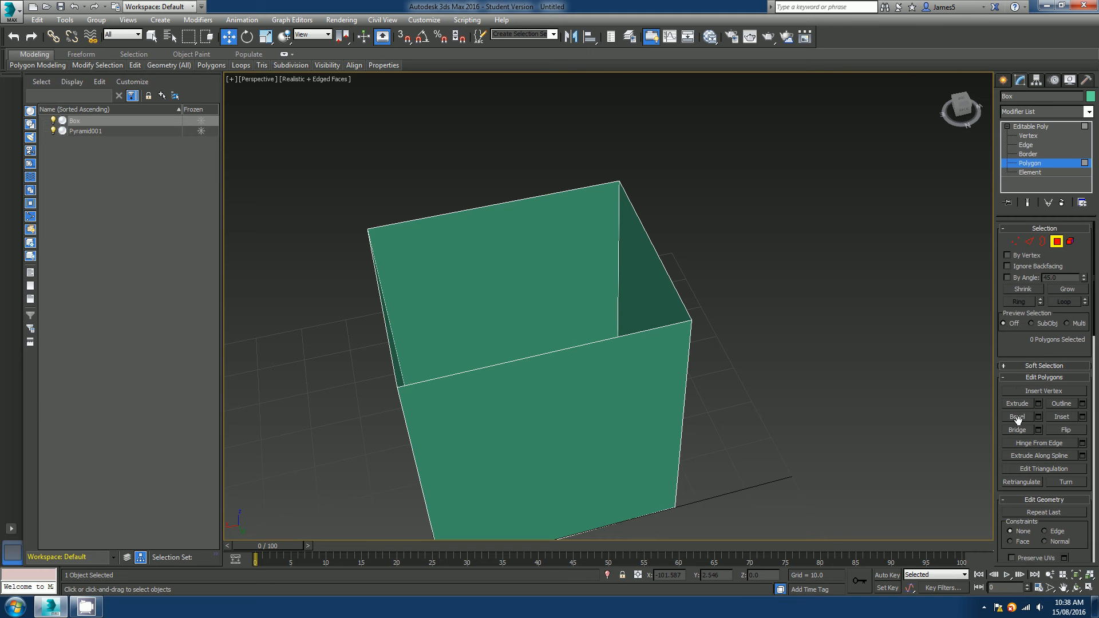
left_click(1029, 243)
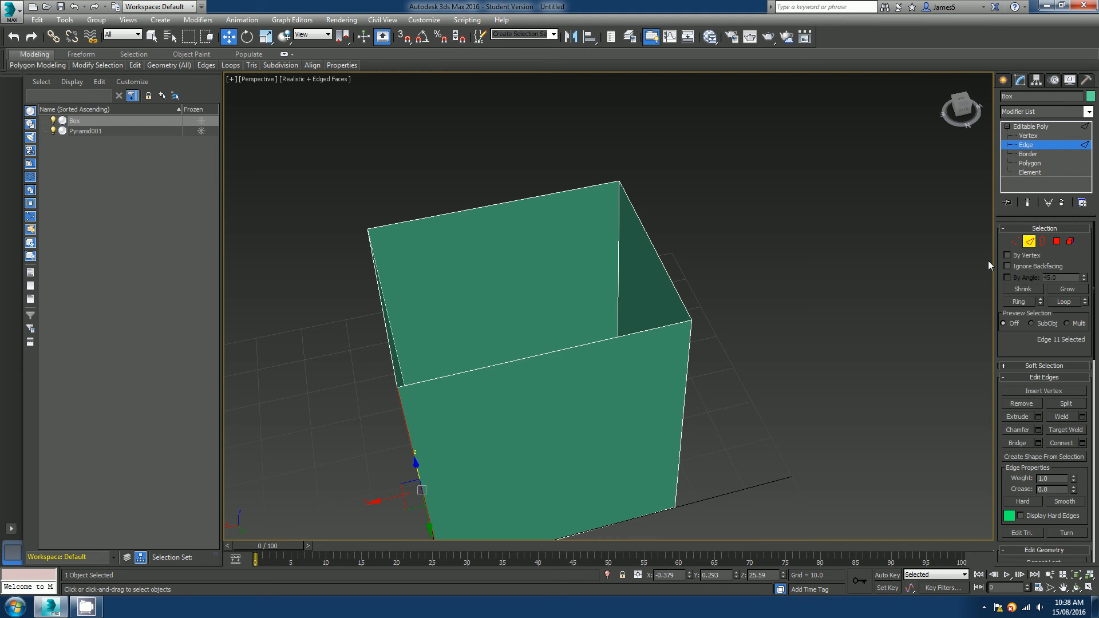
middle_click_drag(448, 263, 597, 244, "alt")
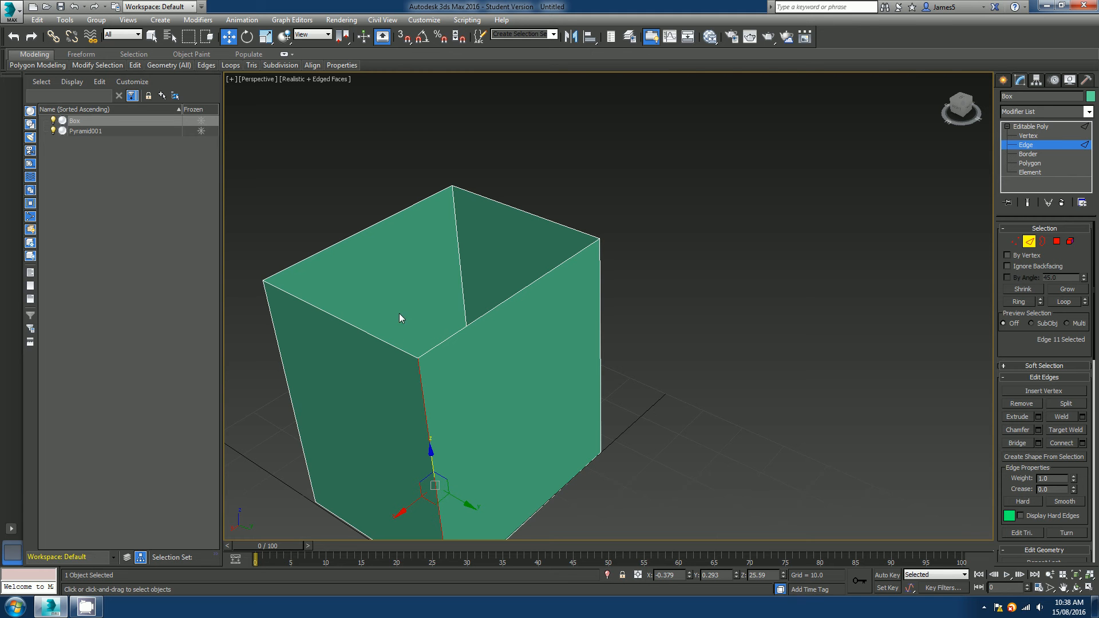
left_click(383, 340)
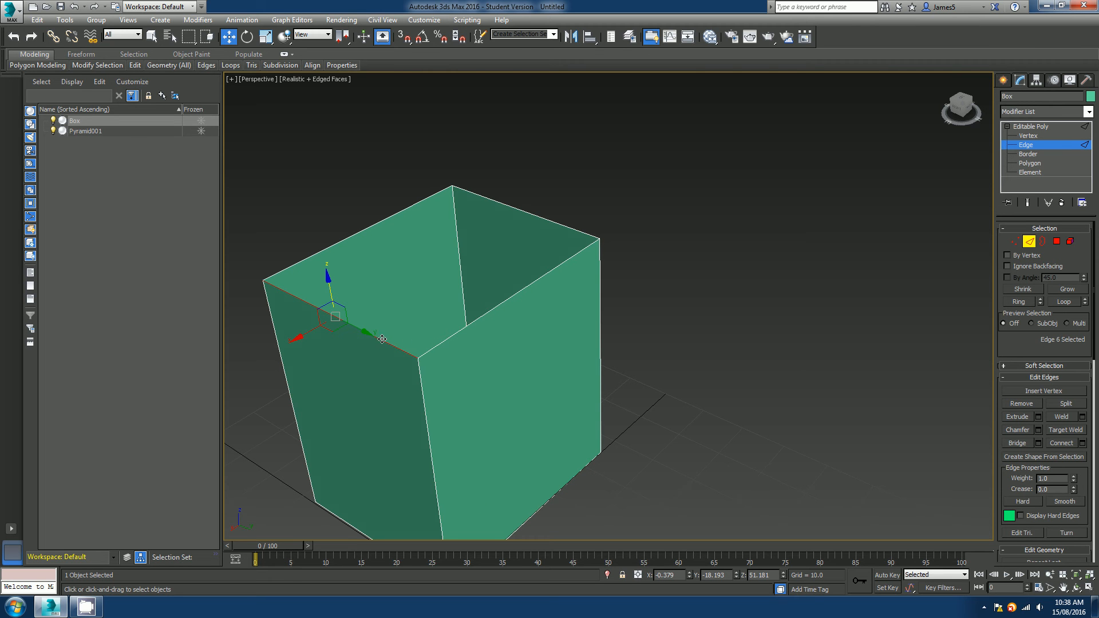
mouse_move(382, 340)
middle_mouse_down("alt")
mouse_move(488, 335)
mouse_move(367, 328)
middle_mouse_up("alt")
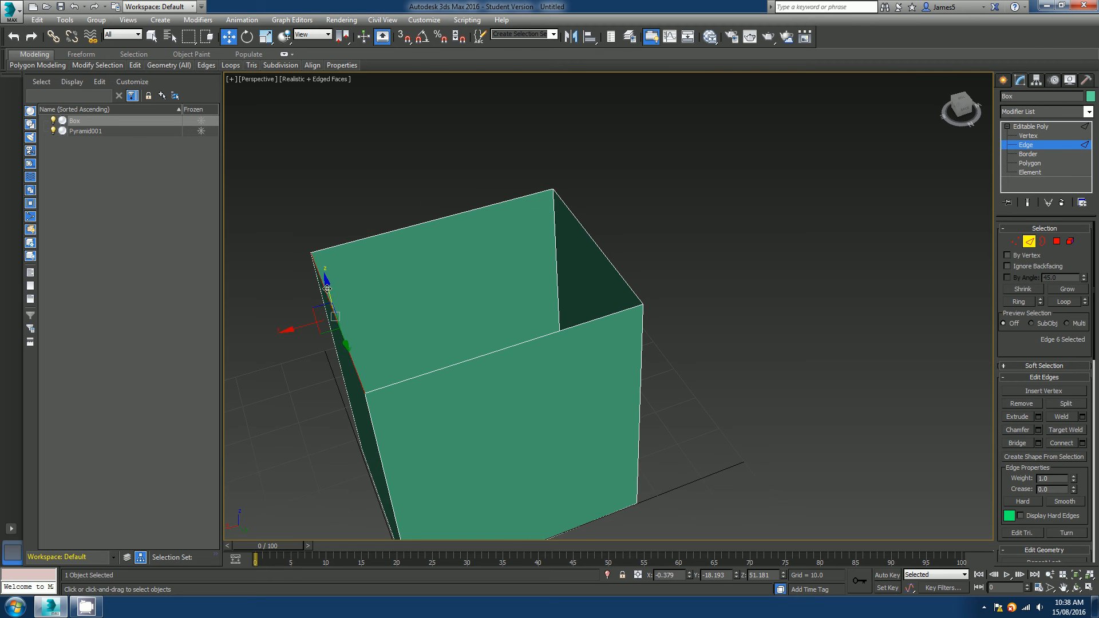
middle_click_drag(437, 338, 462, 319, "alt")
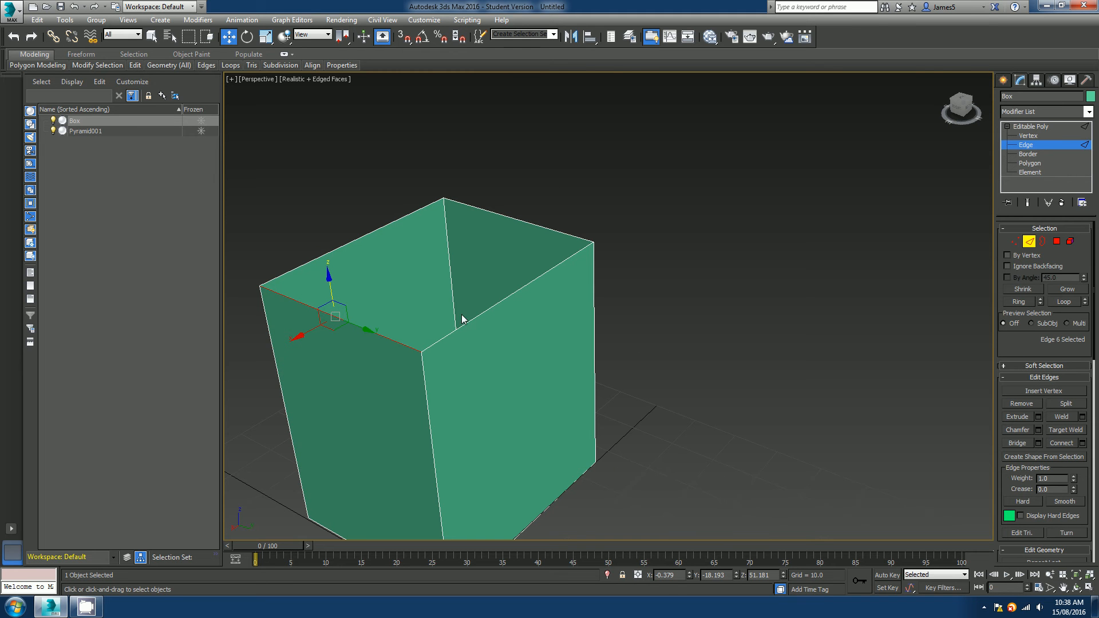
left_click(513, 218, "ctrl")
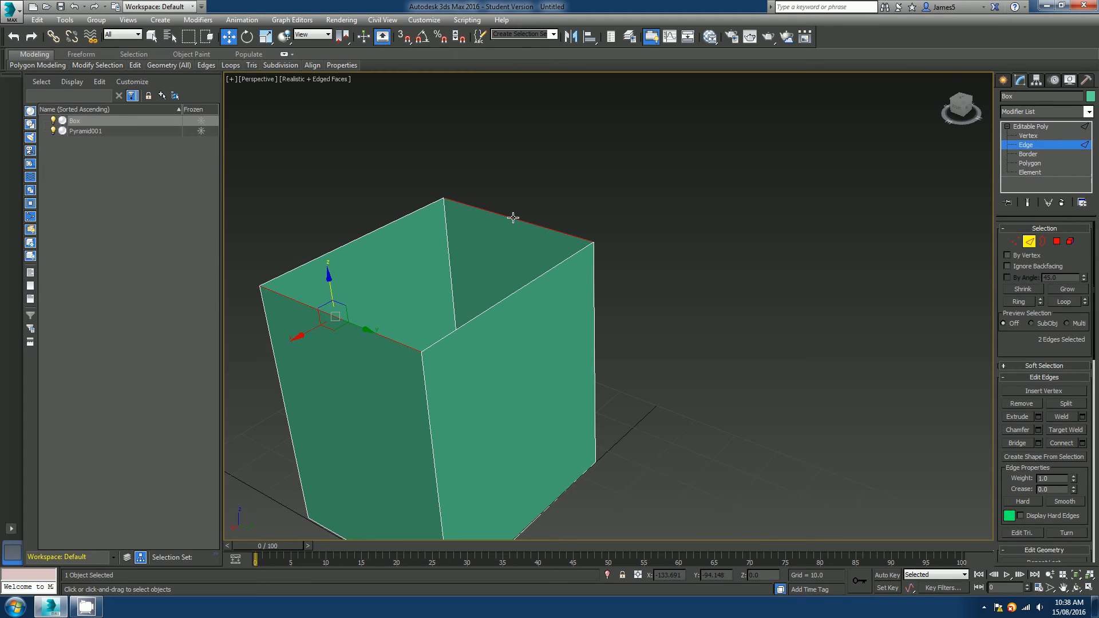
Bridge the two selected edges to close the box's top opening.
left_click(1038, 443)
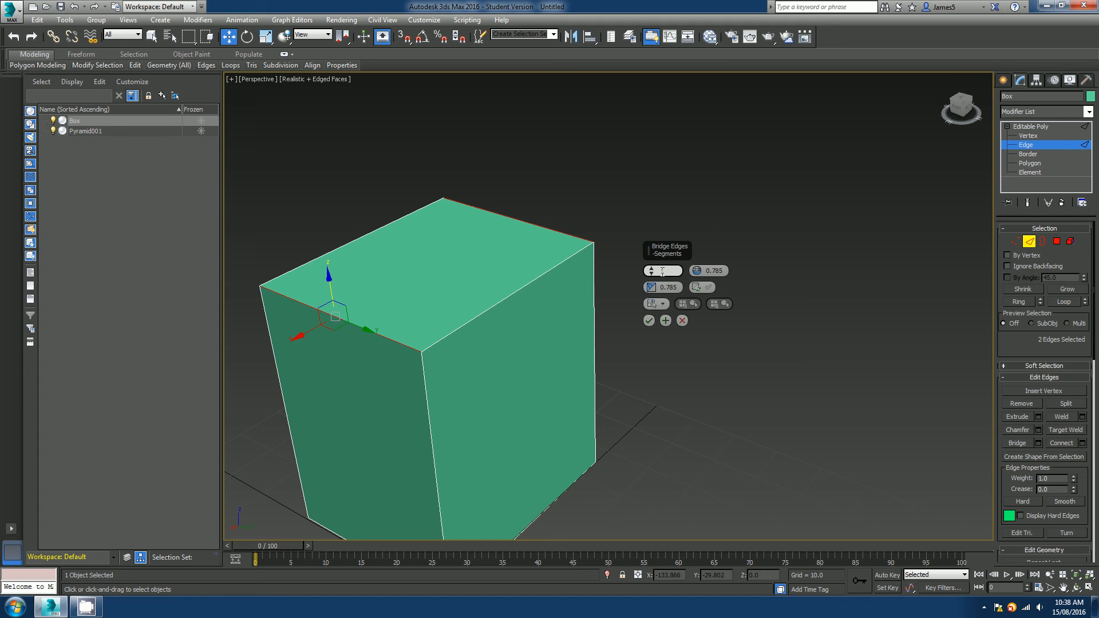
left_click(683, 321)
middle_click_drag(541, 342, 565, 328)
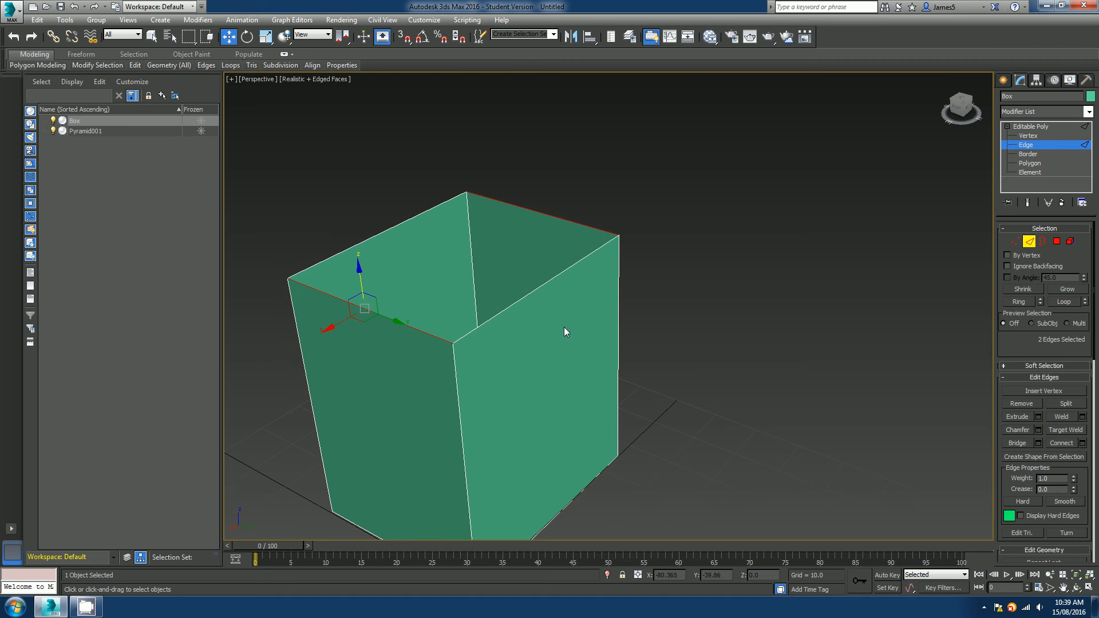
left_click(1020, 445)
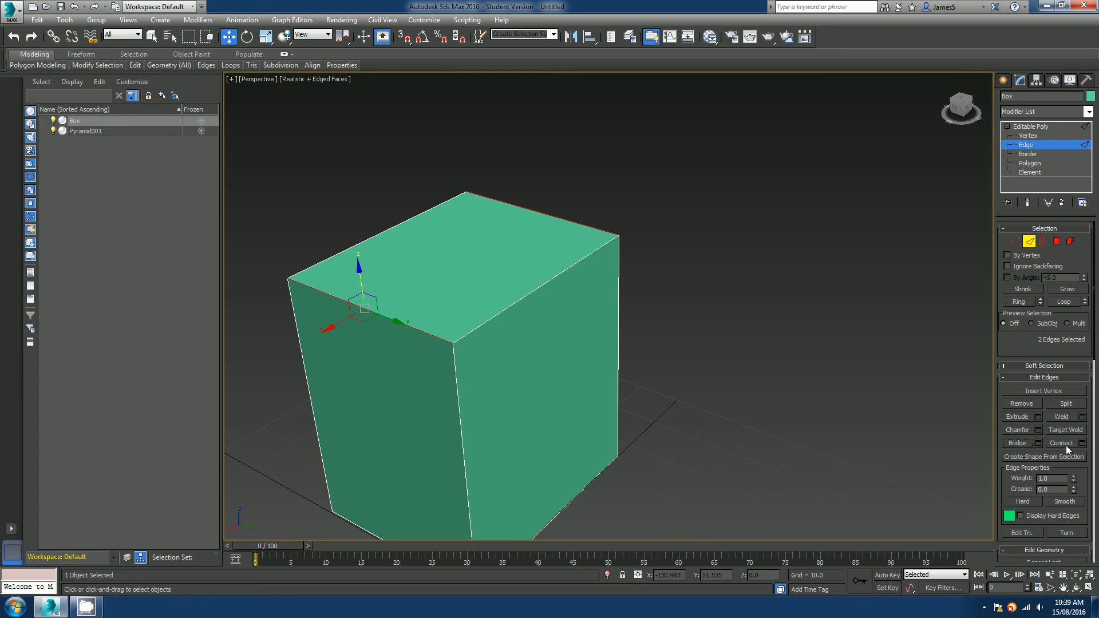
Select one of the box's top edges and extend it with Ring to its four parallel edges.
scroll(1070, 369, "down", 3)
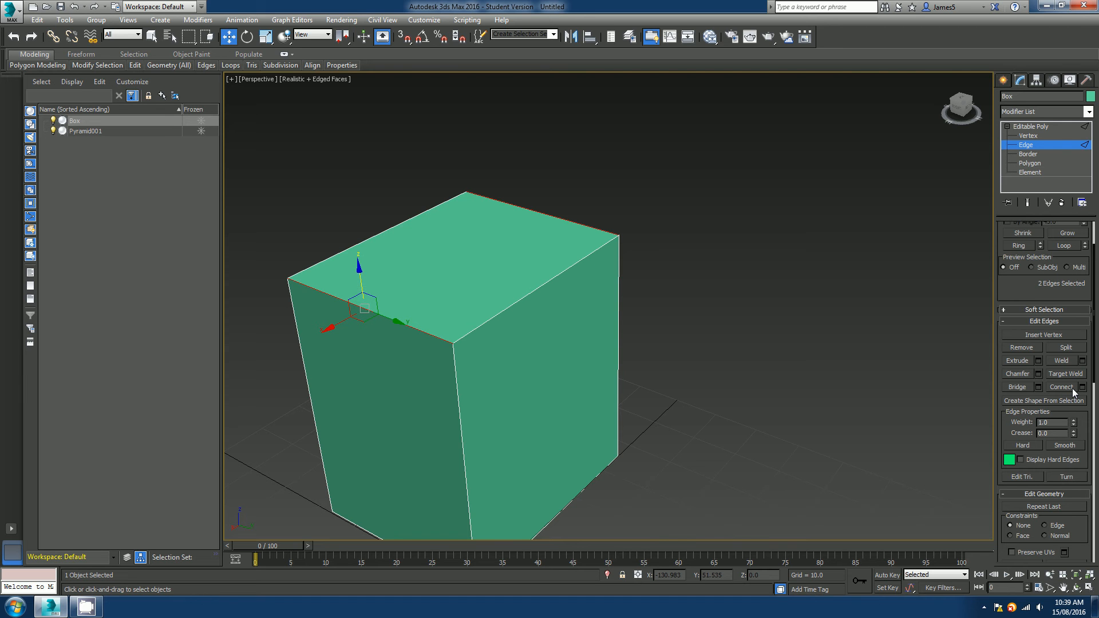
middle_click_drag(591, 412, 634, 356)
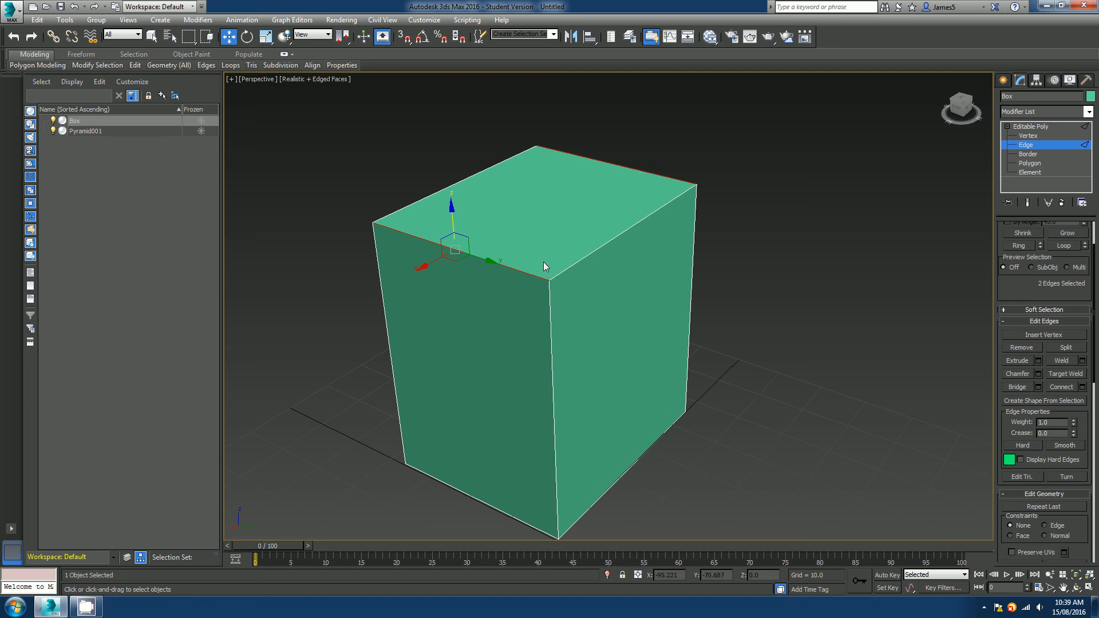
left_click(531, 277)
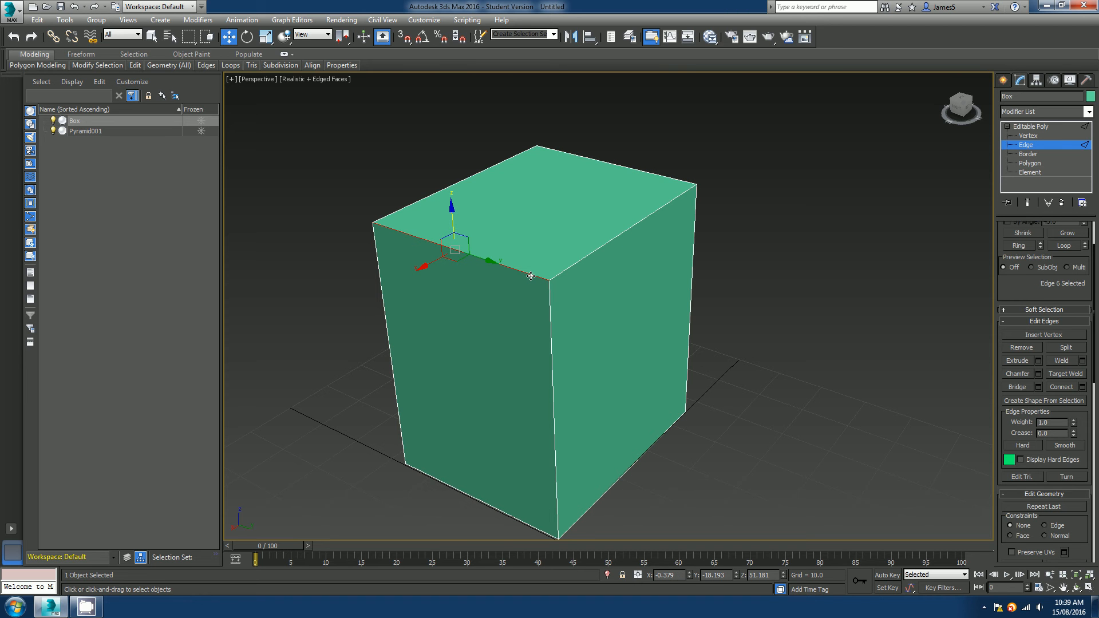
left_click(609, 162)
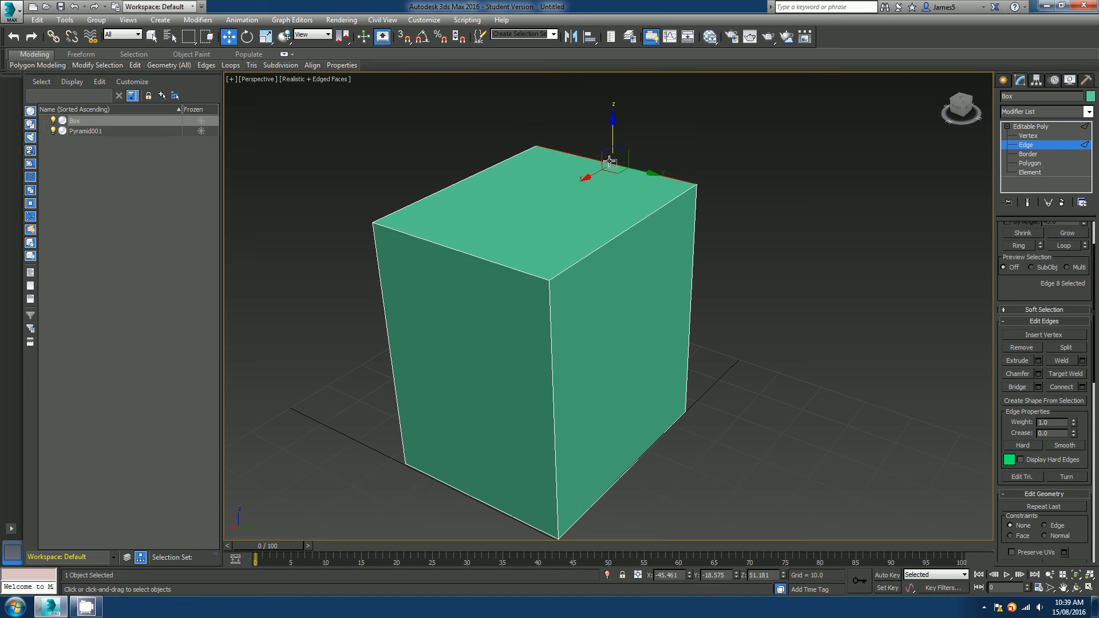
middle_click_drag(610, 163, 704, 332, "alt")
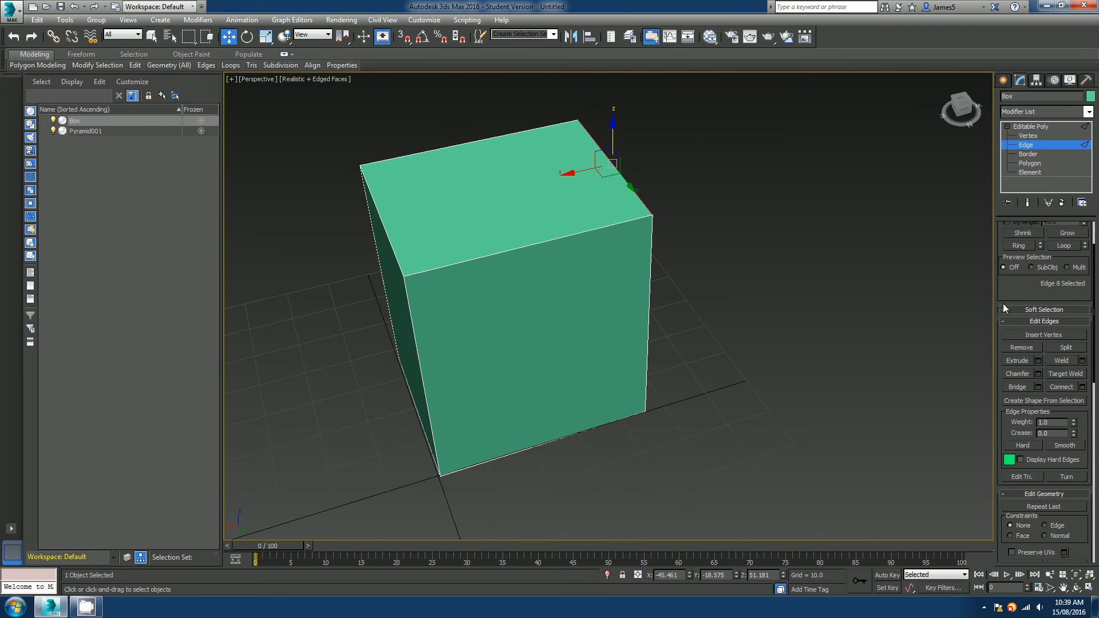
left_click_drag(1003, 303, 1015, 372)
left_click(1019, 302)
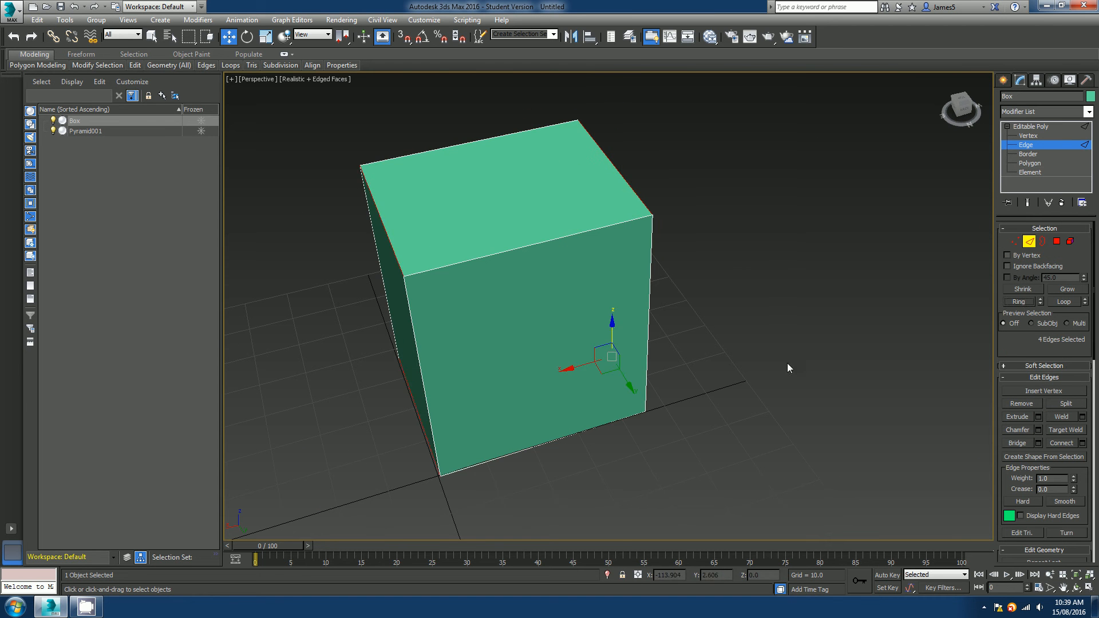
Try connecting the ring edges with 5 segments, pinch 27 and slide 15, then cancel it.
middle_click_drag(621, 398, 745, 395, "alt")
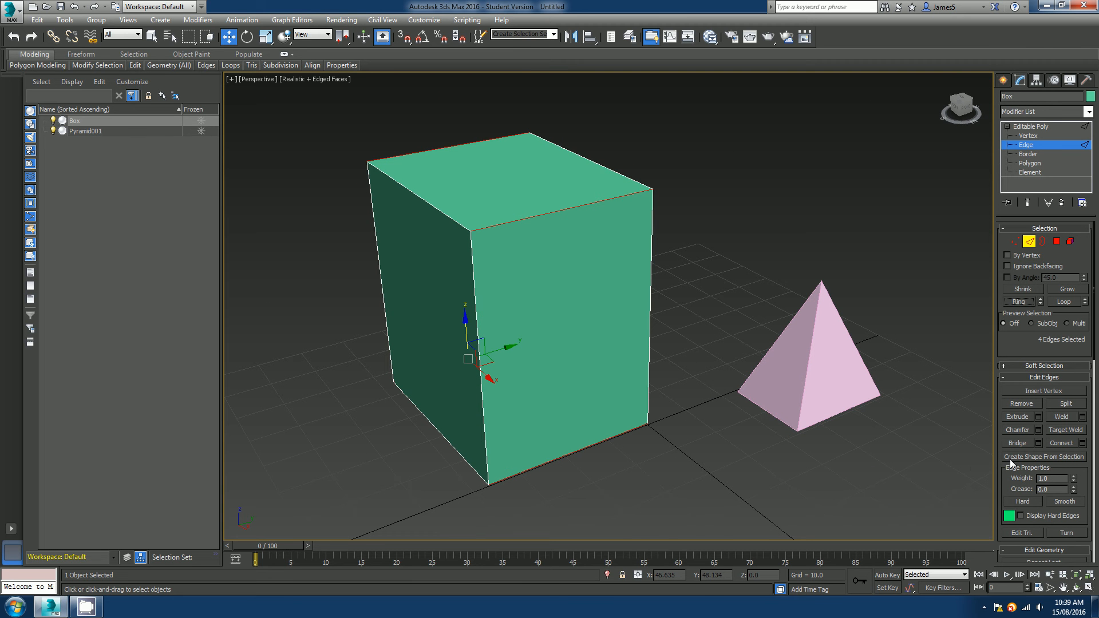
left_click(1082, 444)
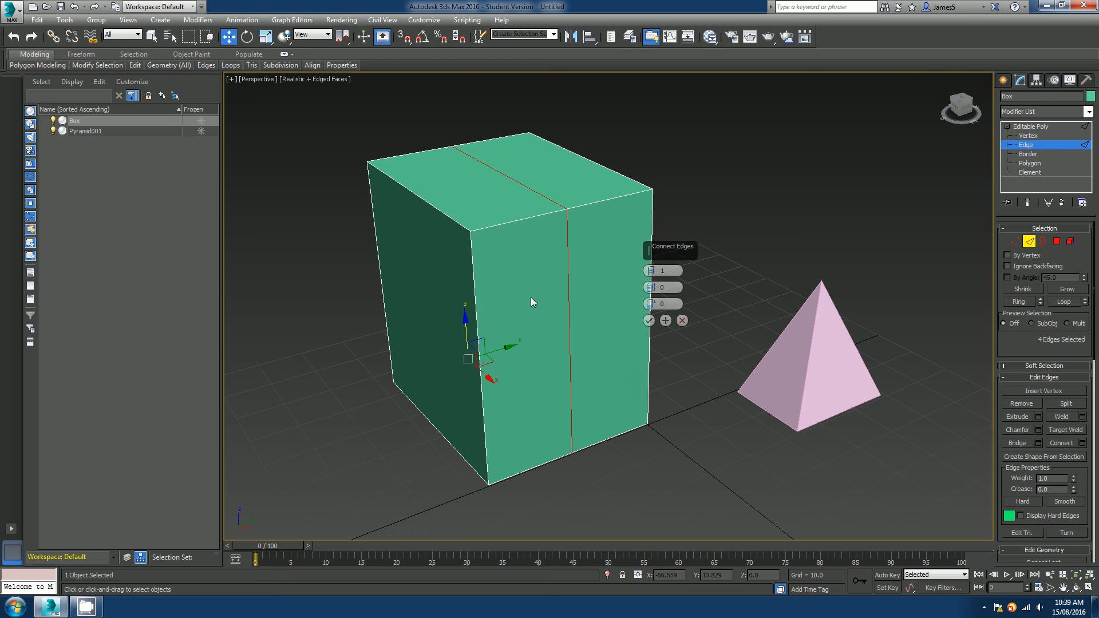
middle_click_drag(531, 297, 380, 375, "alt")
middle_click_drag(599, 243, 545, 300)
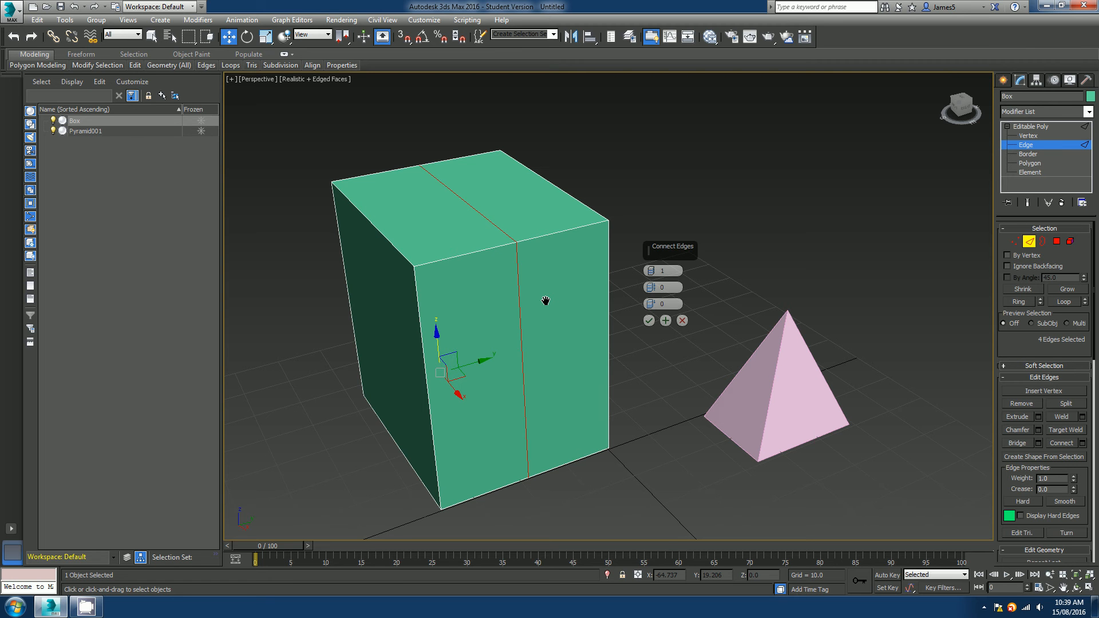
left_click(652, 269)
left_click_drag(653, 272, 441, 259)
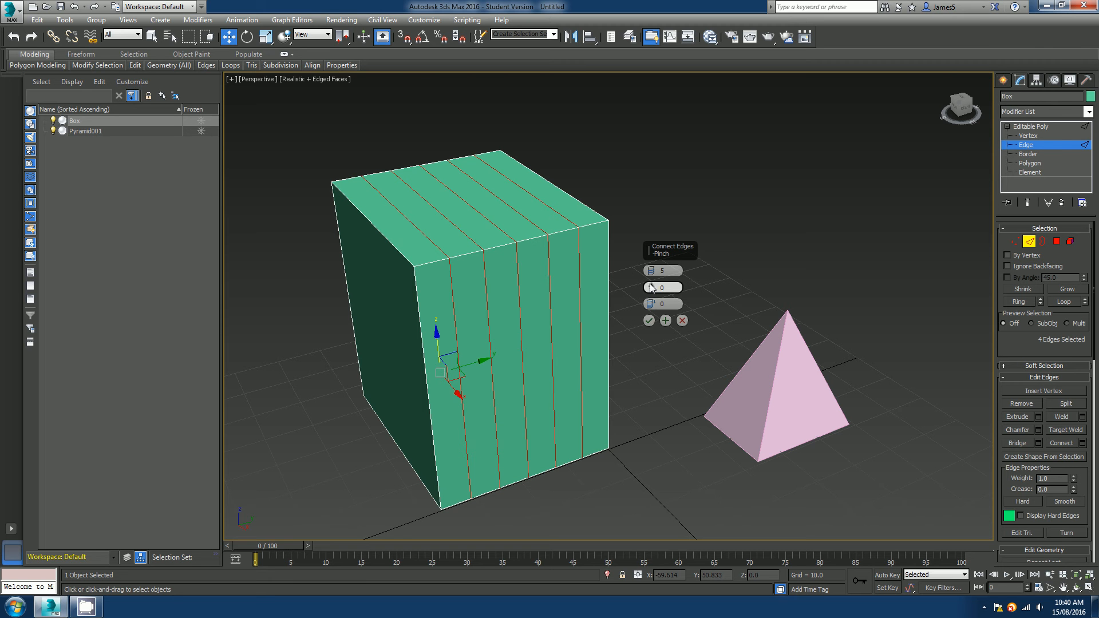
left_click_drag(650, 287, 655, 222)
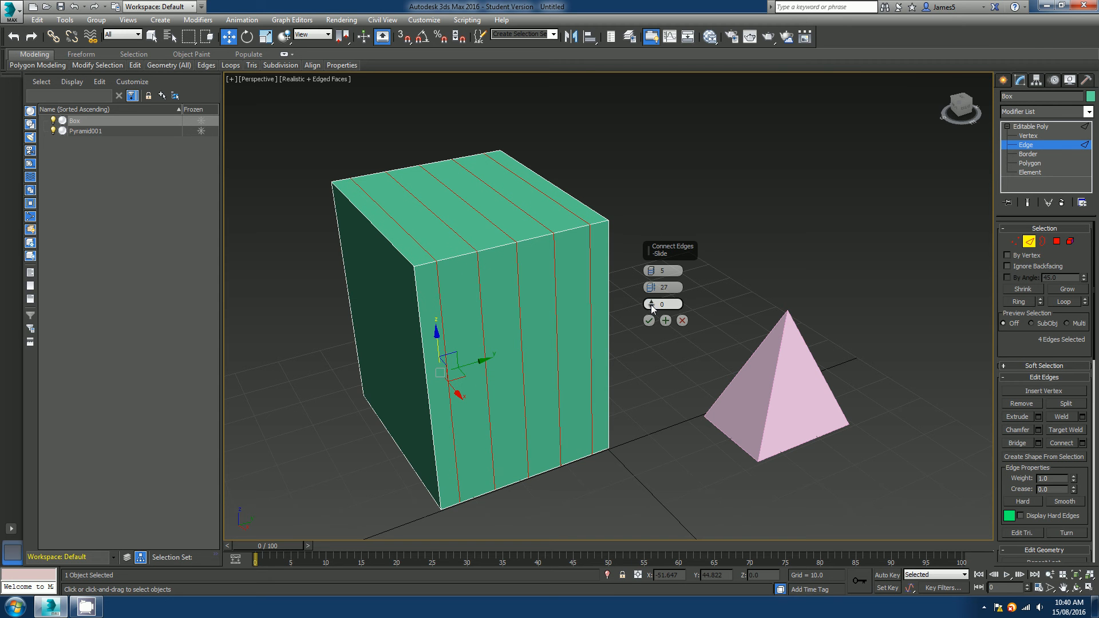
left_click_drag(651, 303, 645, 236)
left_click(682, 321)
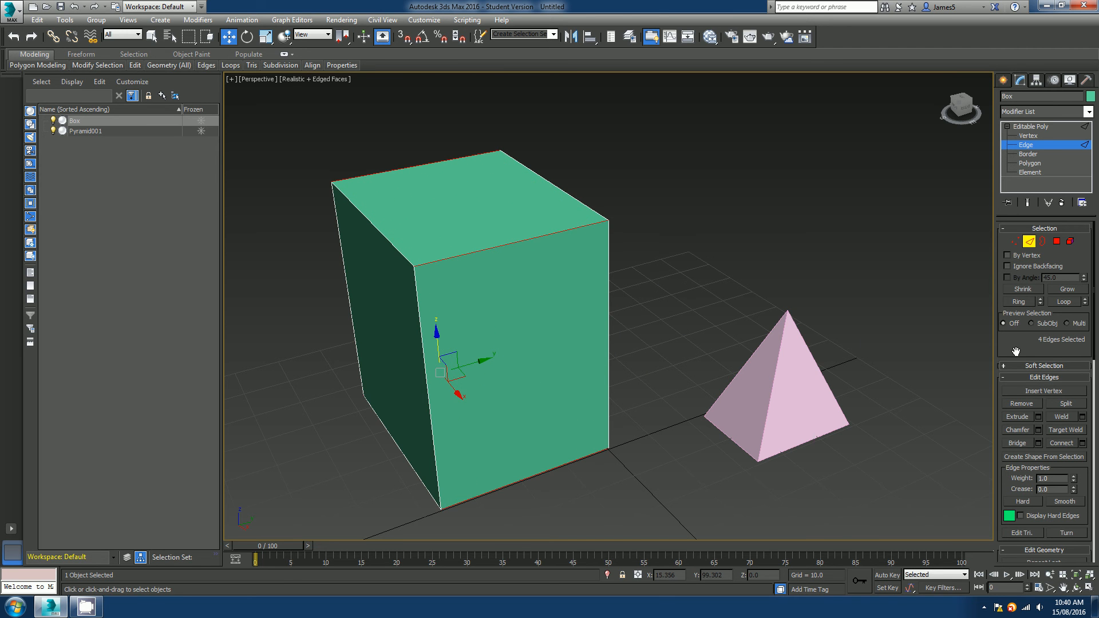
Connect the selected ring edges with 2 segments, pinch 0 and slide 0.
left_click_drag(1016, 351, 1022, 270)
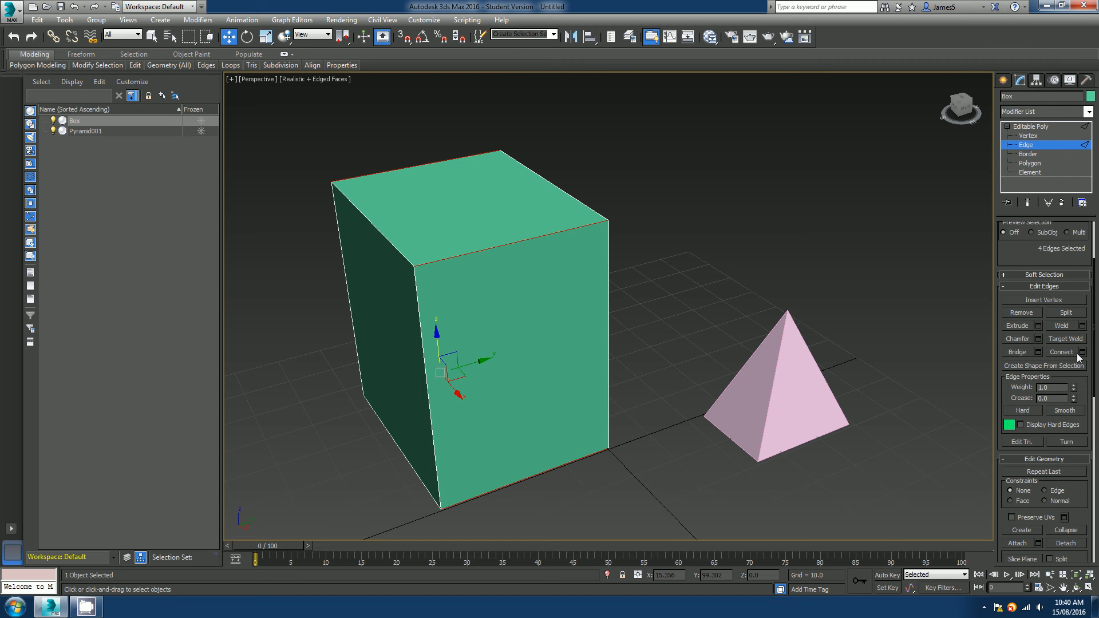
left_click_drag(1085, 377, 1083, 351)
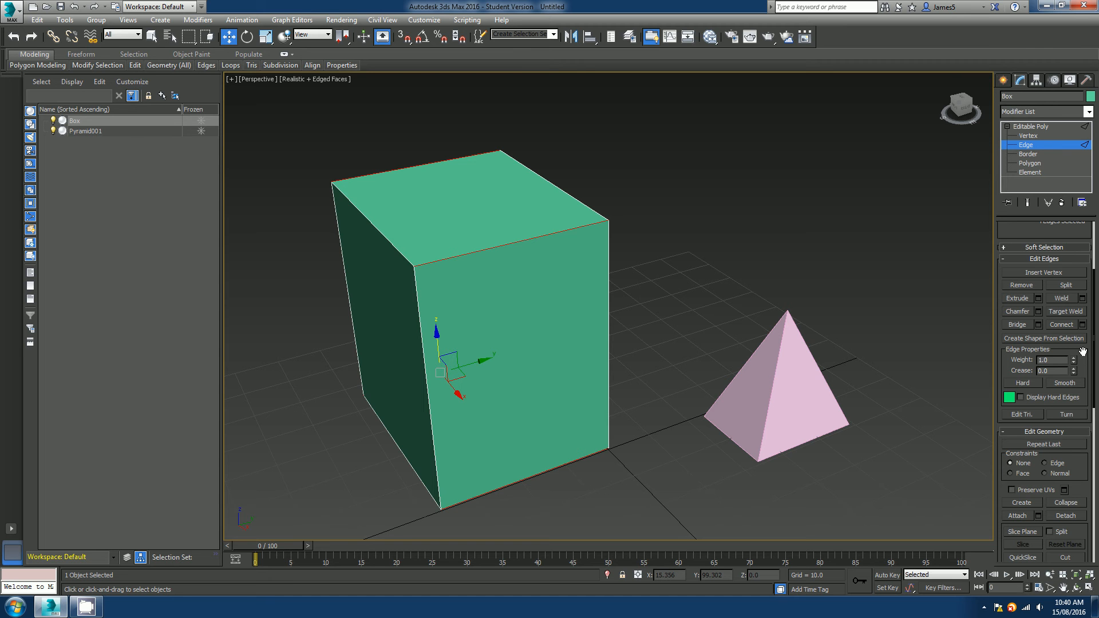
left_click_drag(1084, 352, 1083, 273)
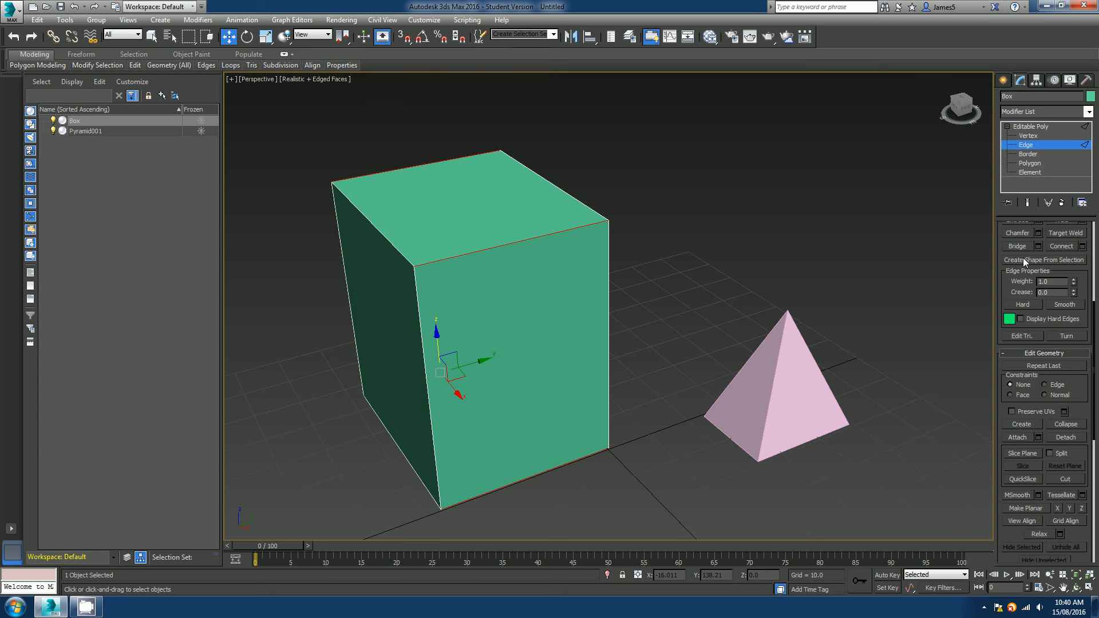
left_click_drag(1084, 289, 1096, 186)
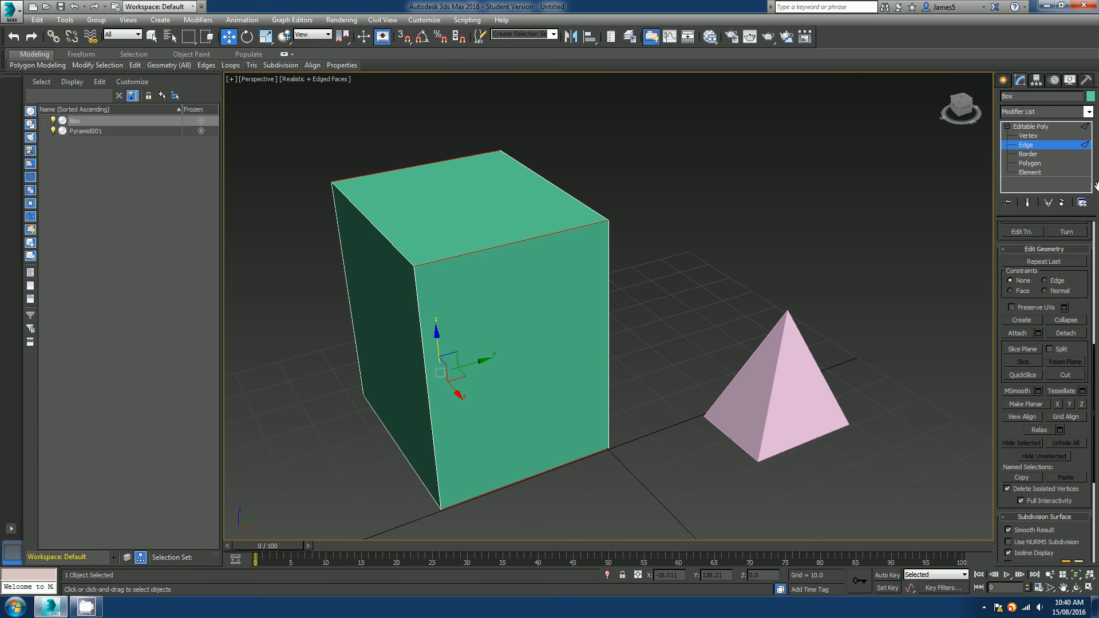
scroll(1077, 285, "down", 1)
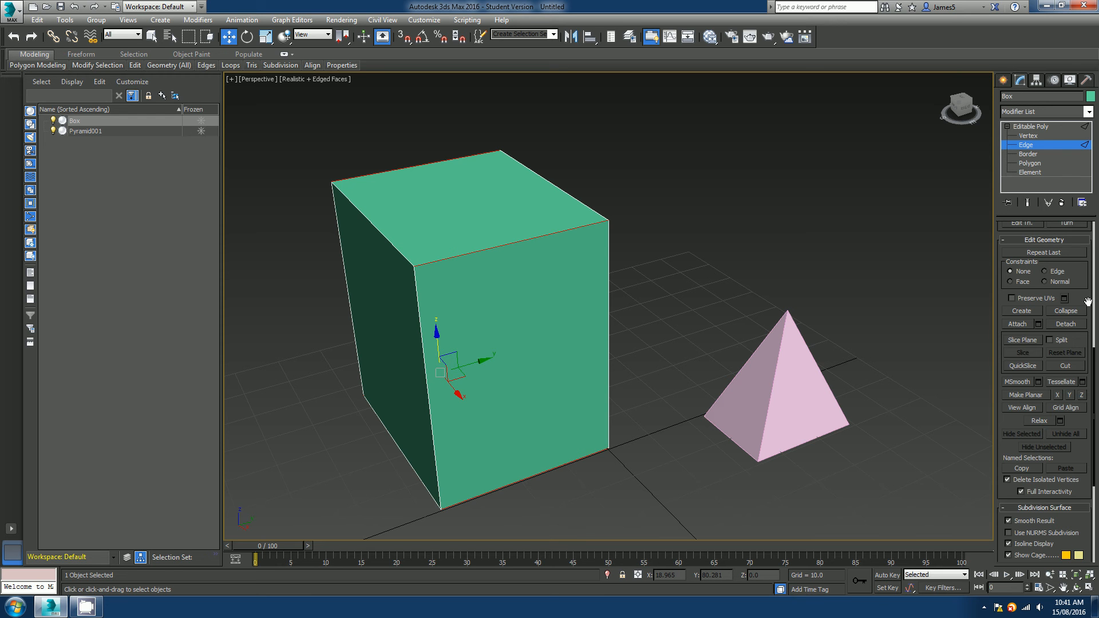
scroll(1076, 451, "down", 3)
scroll(1077, 451, "up", 10)
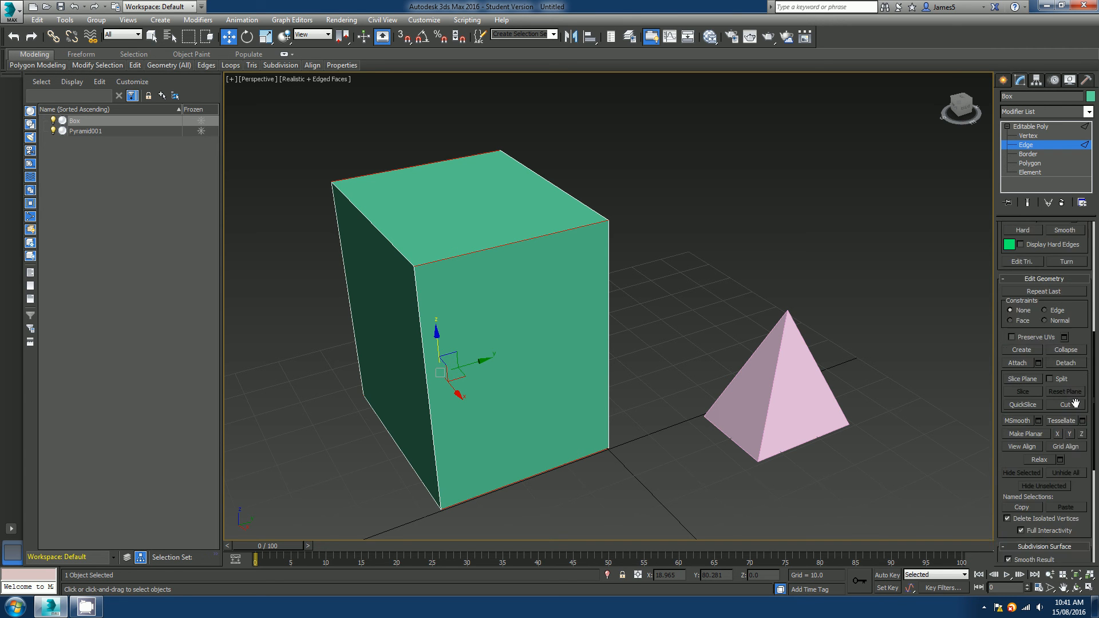
left_click(1083, 345)
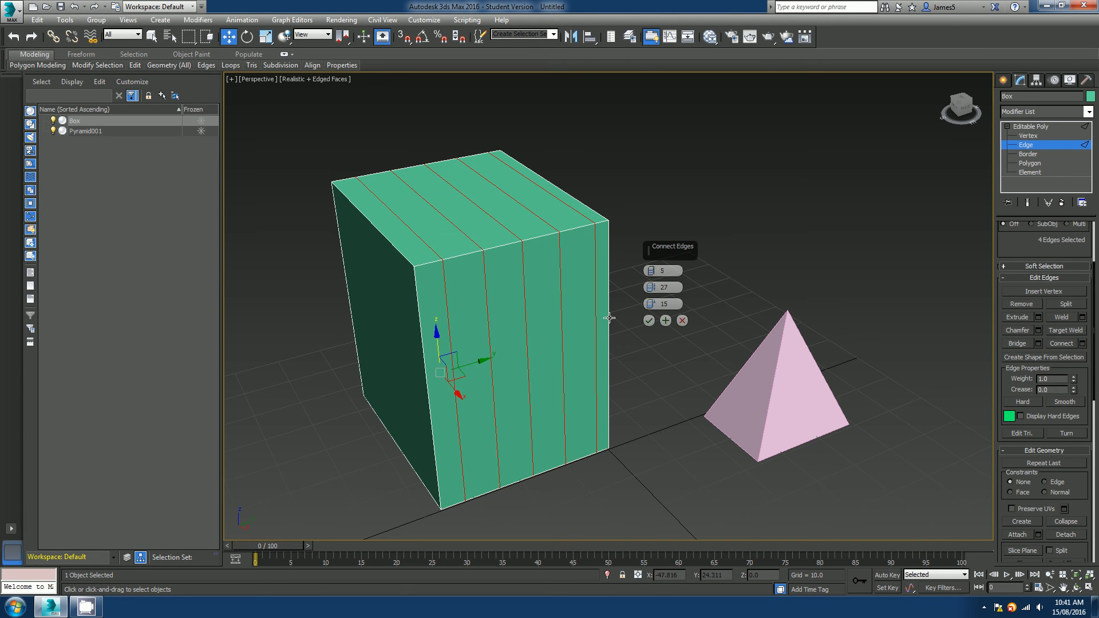
right_click(651, 271)
type("2")
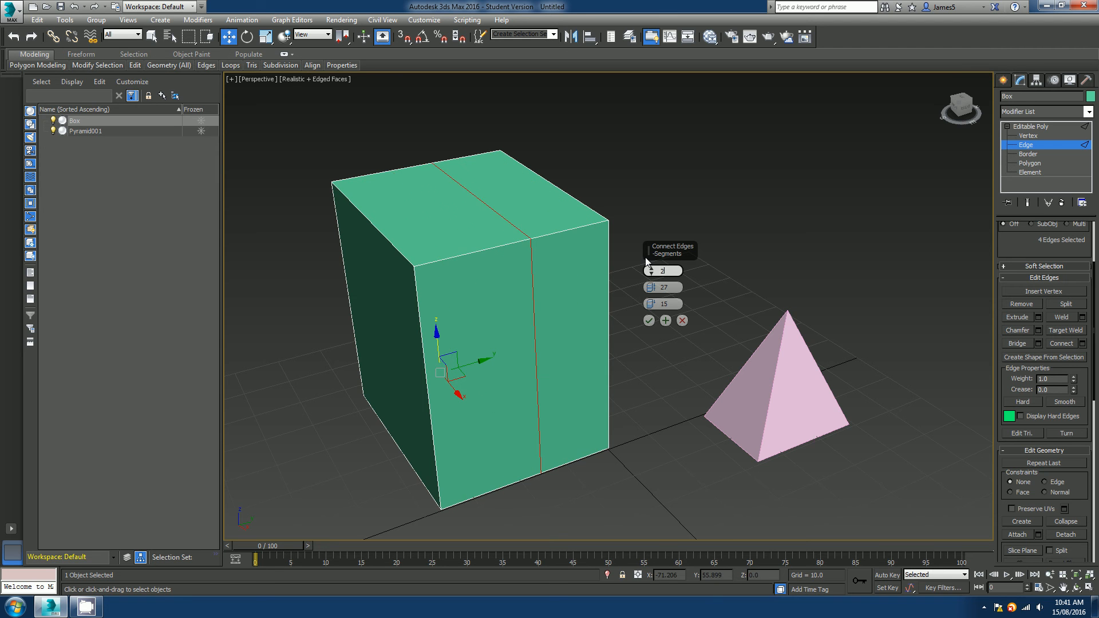
key("Return")
right_click(652, 304)
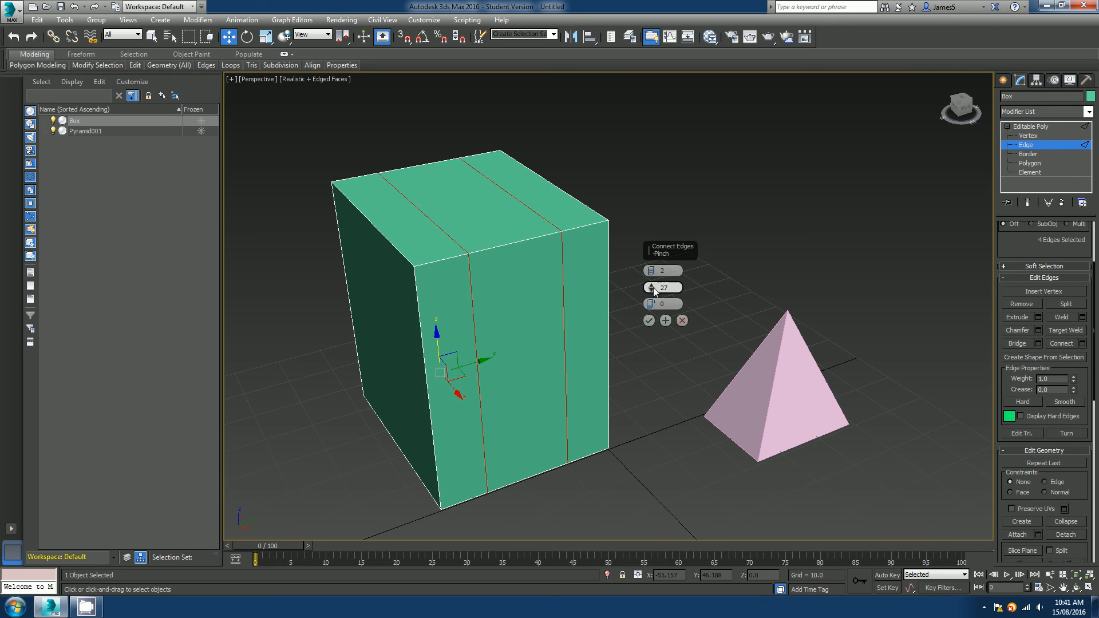
right_click(655, 288)
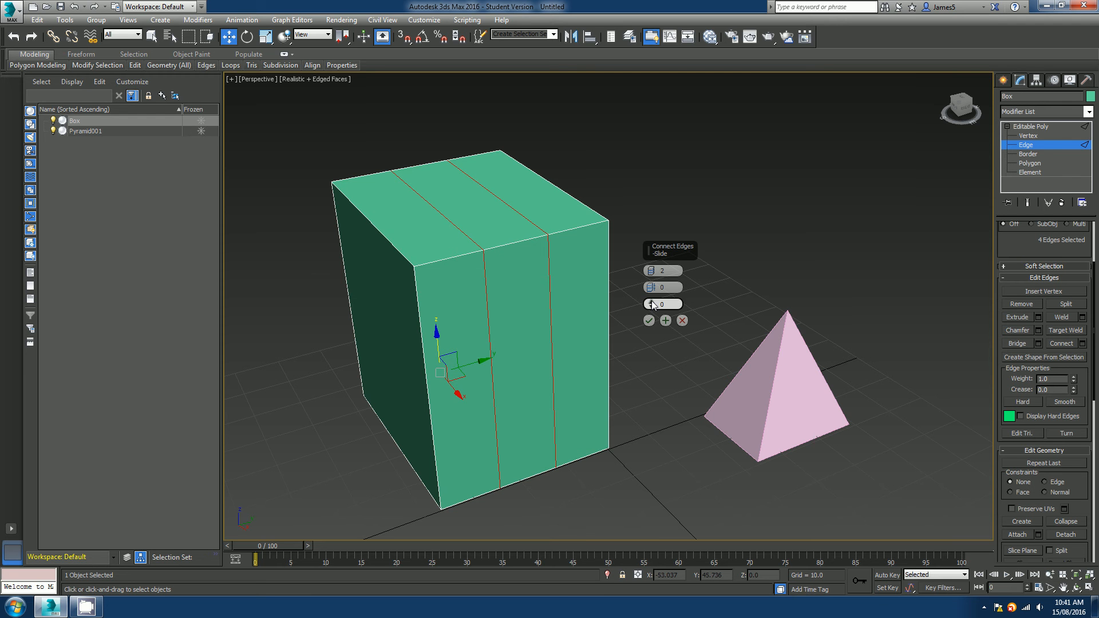
left_click(650, 321)
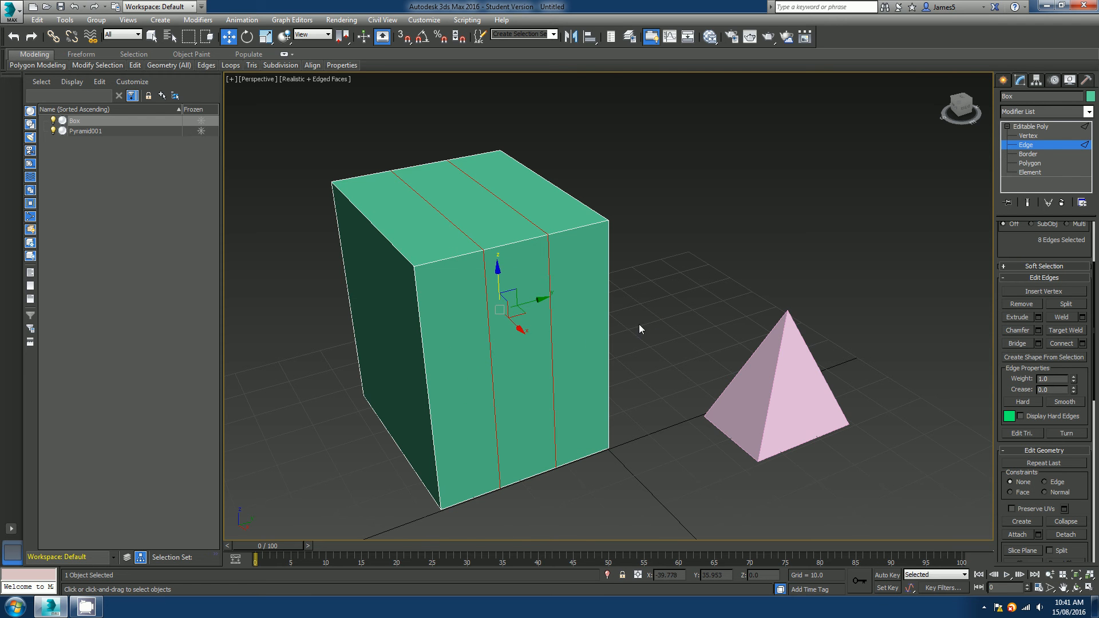
Switch to Vertex level and move a vertex on the box's new top edge upward to form a peak.
middle_click_drag(639, 324, 620, 342, "alt")
scroll(620, 337, "up", 5)
key("1")
scroll(565, 278, "down", 5)
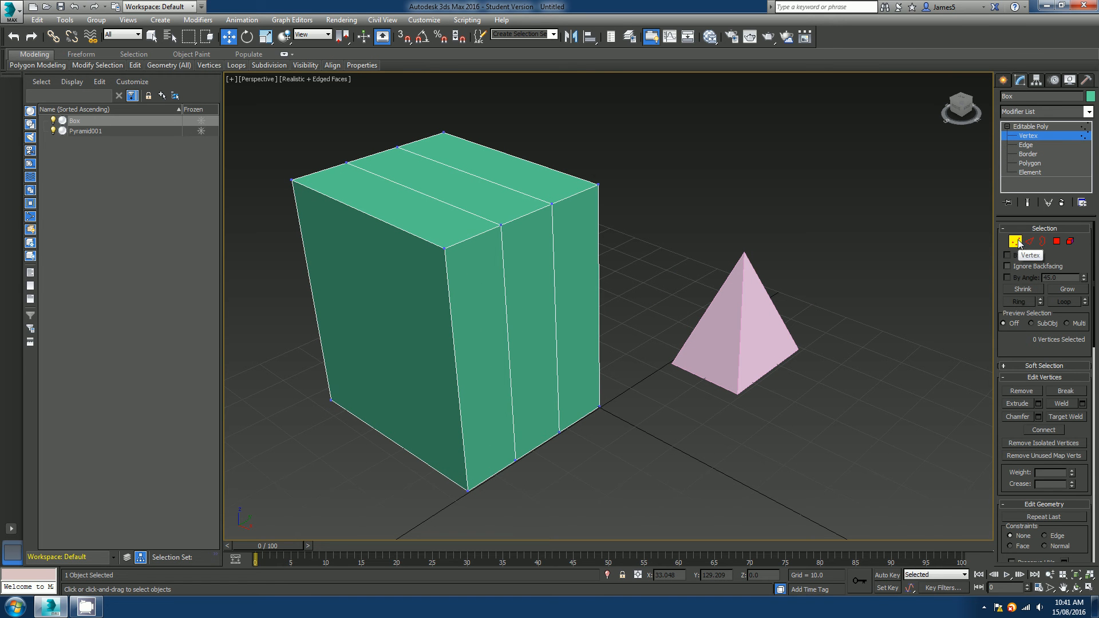
left_click(508, 226)
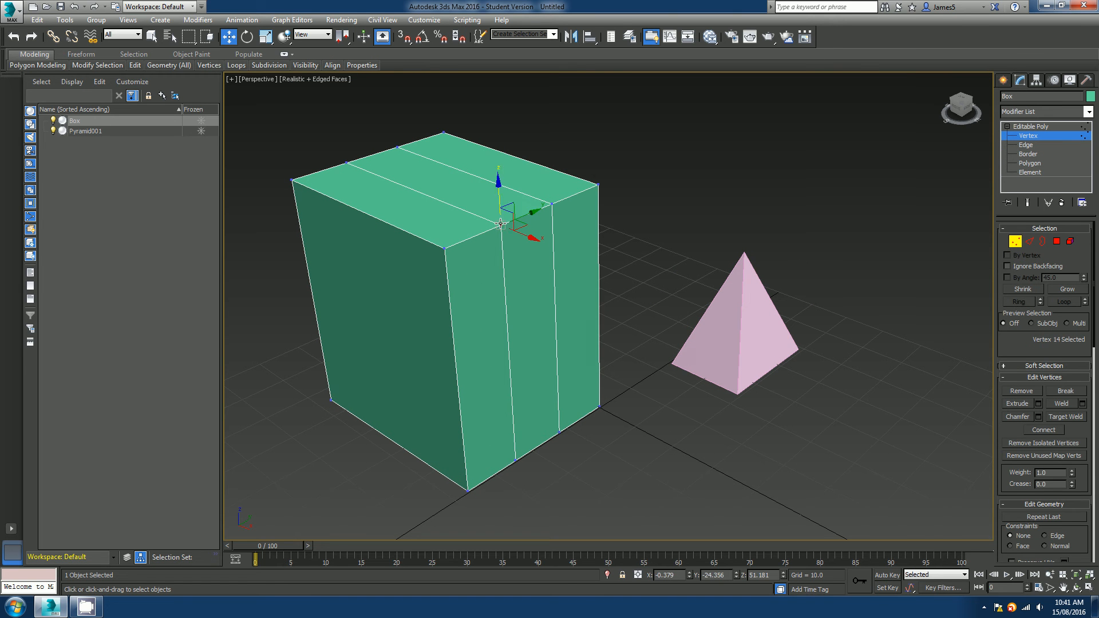
left_click(552, 204, "ctrl")
middle_click_drag(538, 277, 584, 229, "alt")
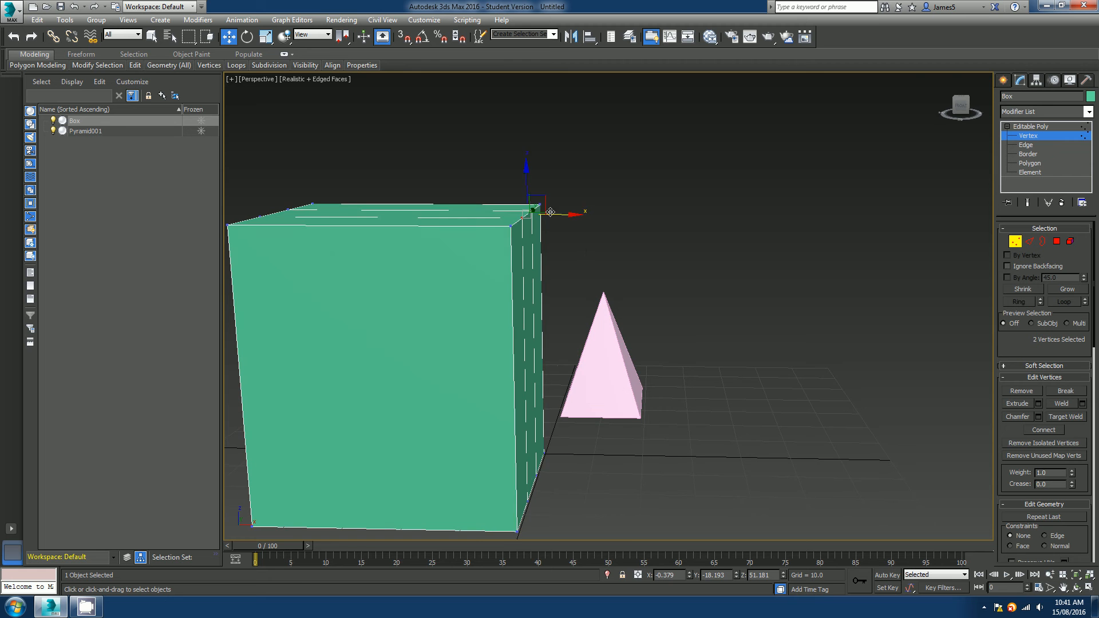
left_click_drag(545, 199, 661, 134)
middle_click_drag(661, 134, 585, 280, "alt")
left_click(543, 248)
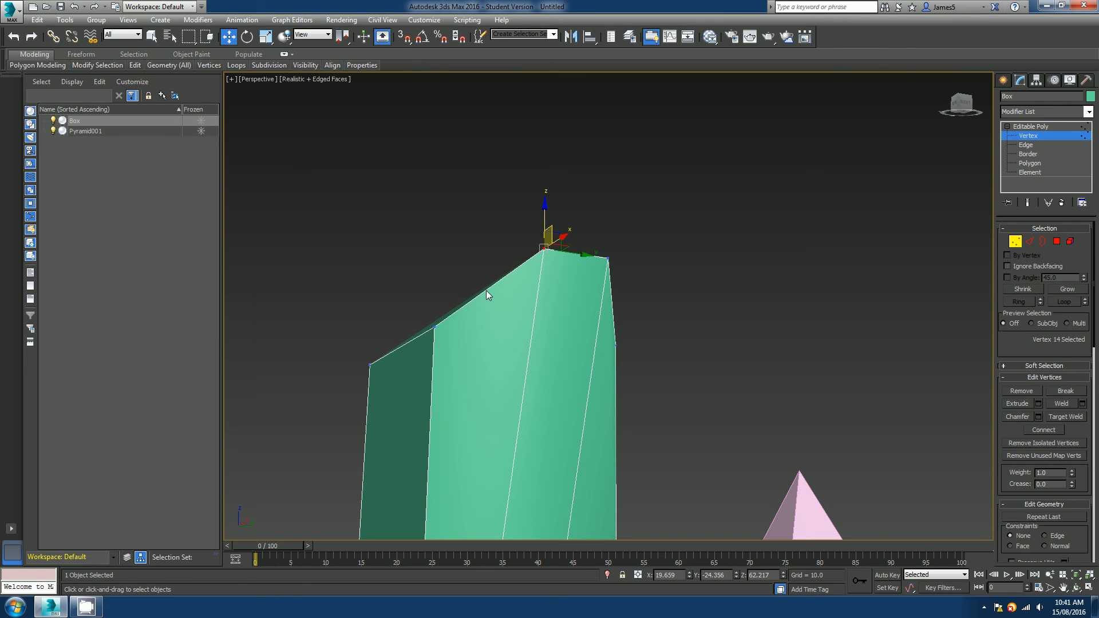
Try moving the raised top vertex sideways, then undo the move.
middle_click_drag(569, 270, 530, 255, "alt")
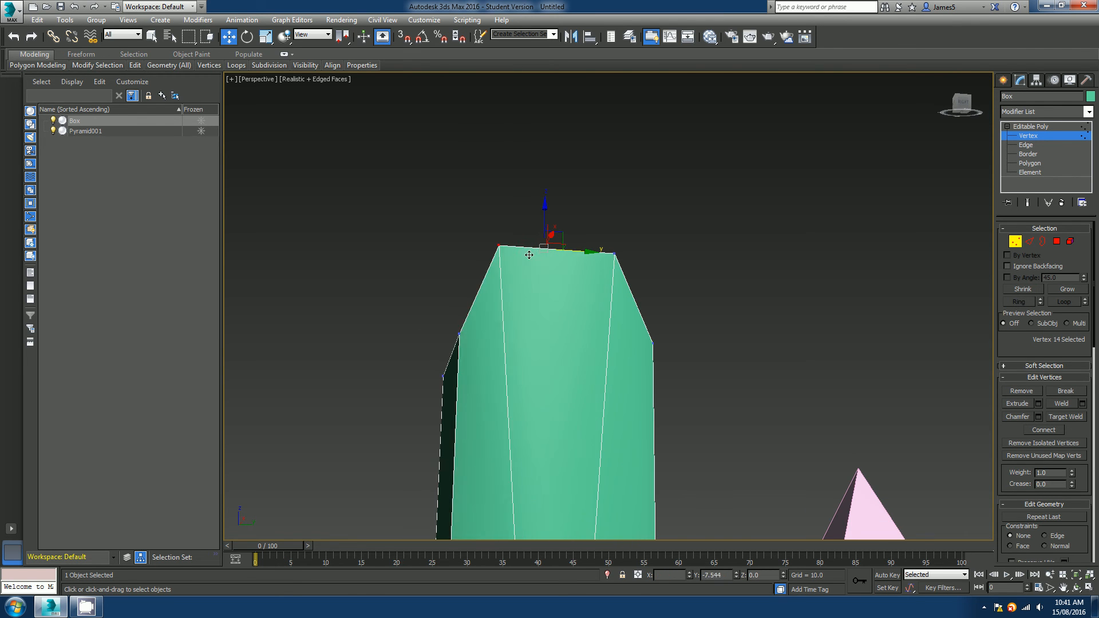
left_click_drag(529, 256, 492, 259)
left_click(457, 243)
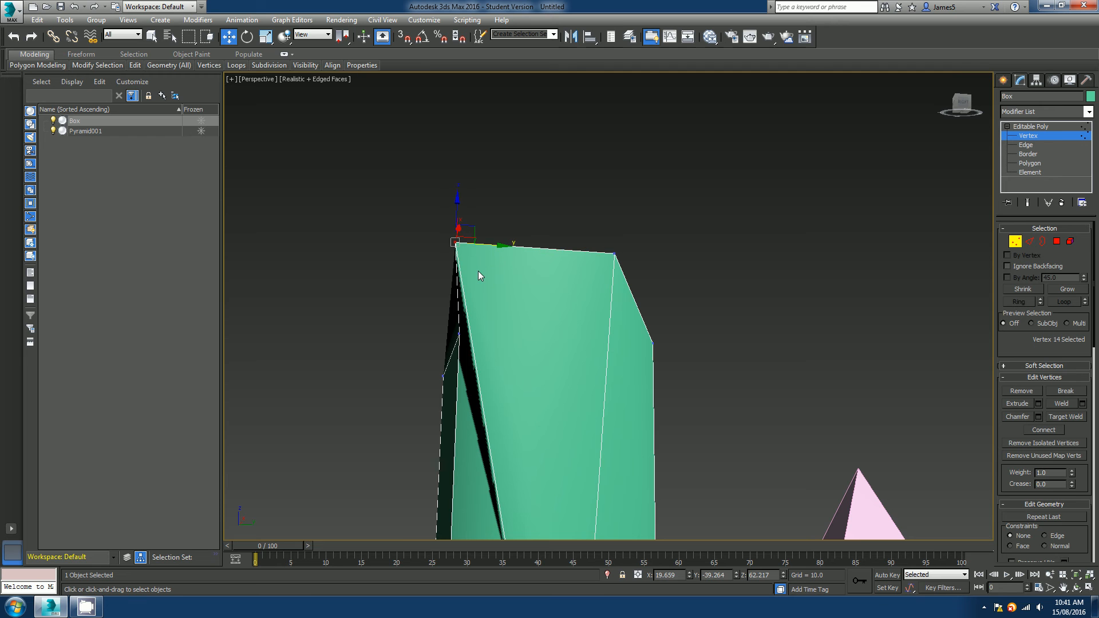
key("ctrl+z")
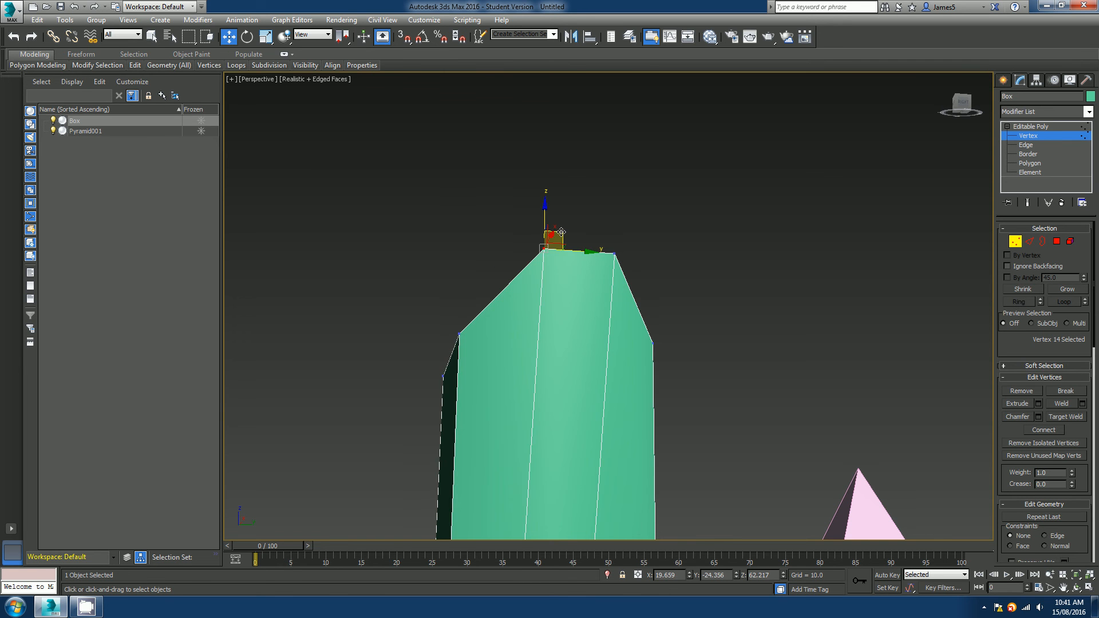
left_click_drag(521, 267, 522, 279)
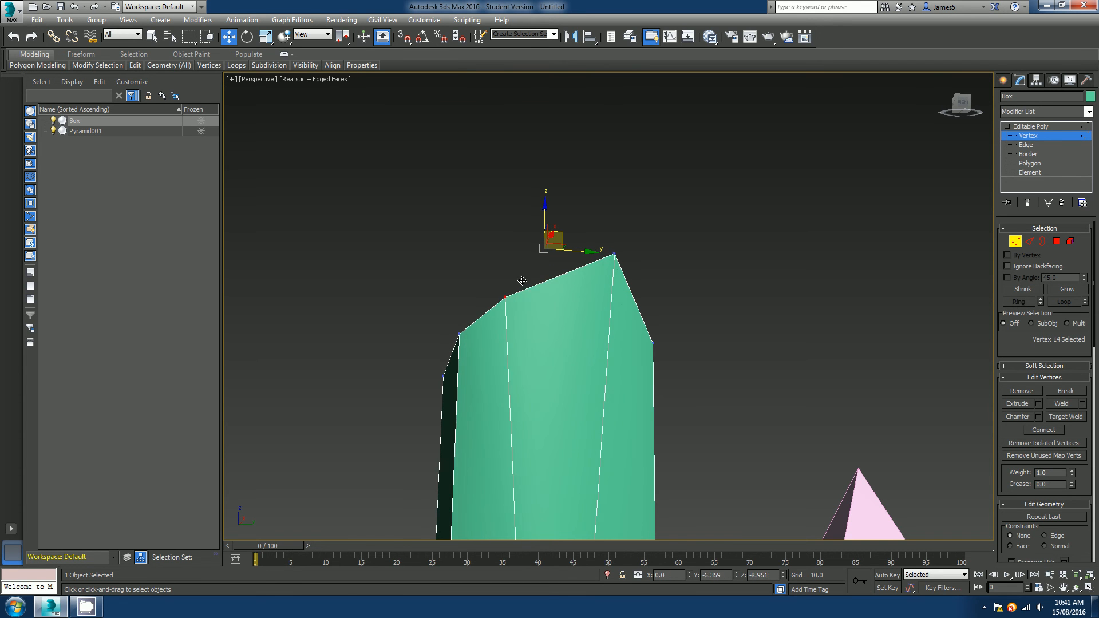
middle_click_drag(555, 304, 557, 244)
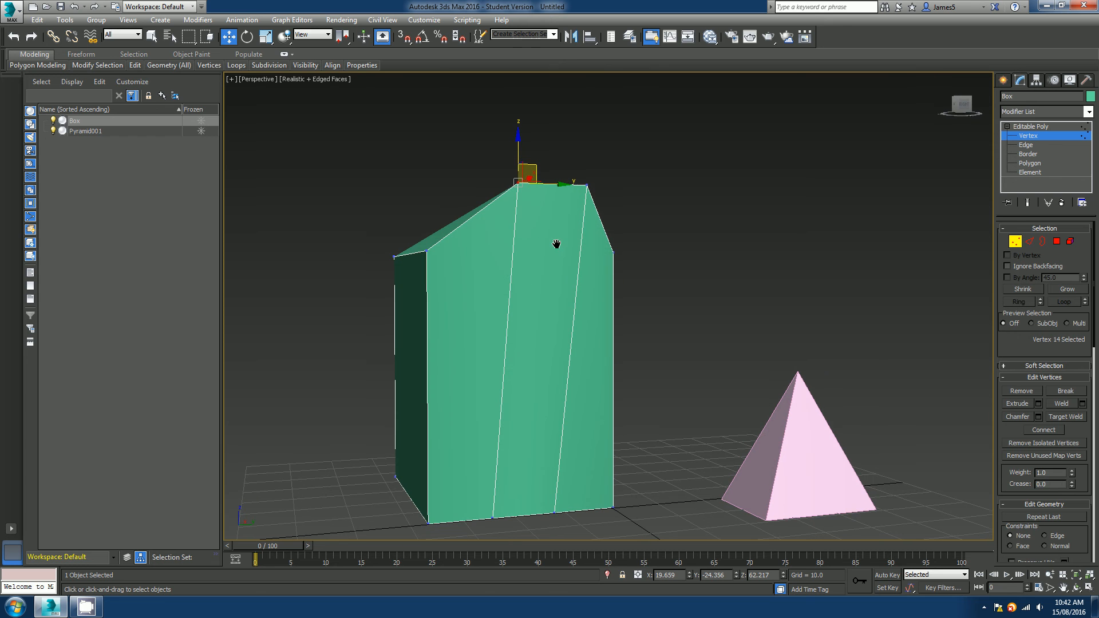
Turn on the Edge constraint and slide the top vertex along its edge.
scroll(1020, 351, "down", 4)
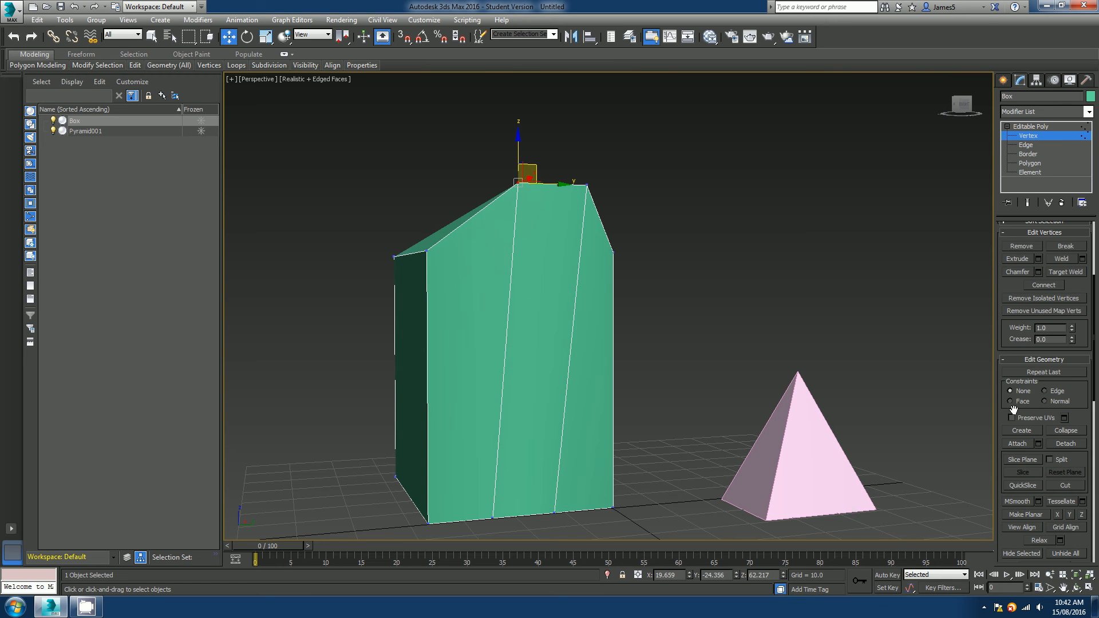
left_click(1045, 391)
middle_click_drag(512, 269, 510, 225, "alt")
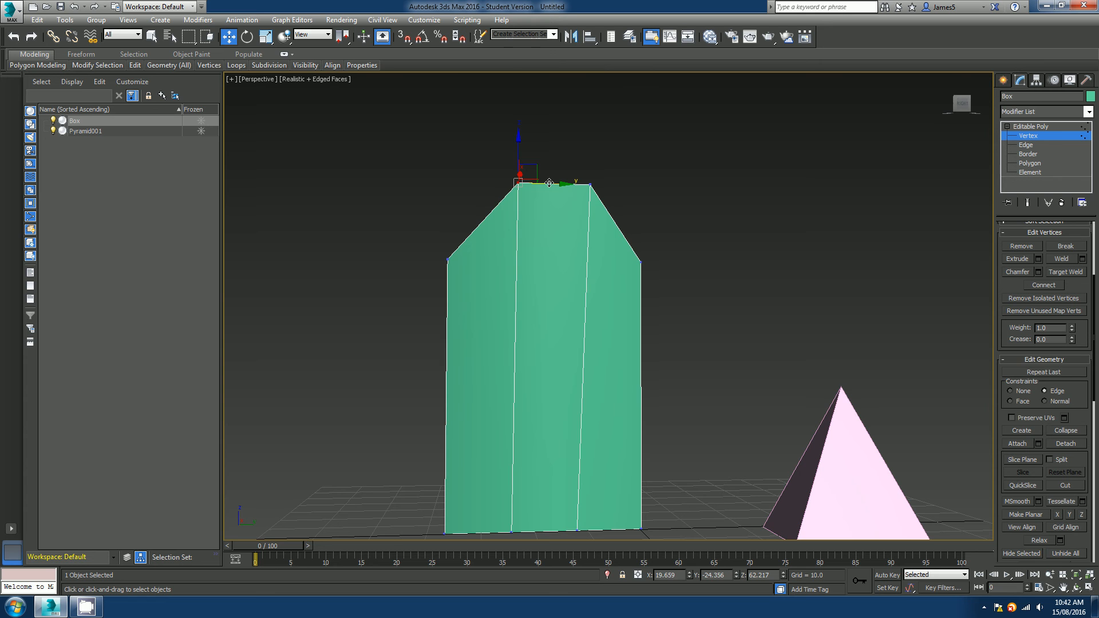
left_click_drag(549, 182, 537, 214)
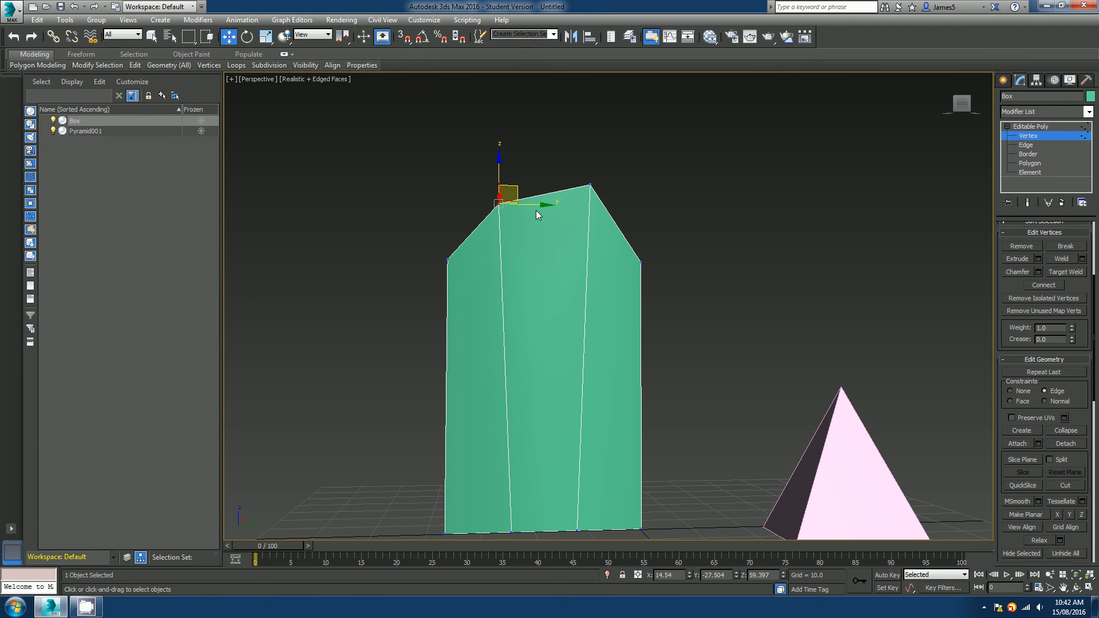
Slide the top vertex further along its edge with the Edge constraint active.
middle_click_drag(532, 234, 532, 210, "alt")
mouse_move(533, 210)
left_mouse_down()
mouse_move(515, 209)
mouse_move(544, 206)
mouse_move(532, 215)
left_mouse_up()
Orbit around the box to examine the reshaped top from several angles.
mouse_move(492, 170)
left_mouse_down()
mouse_move(485, 214)
mouse_move(486, 177)
left_mouse_up()
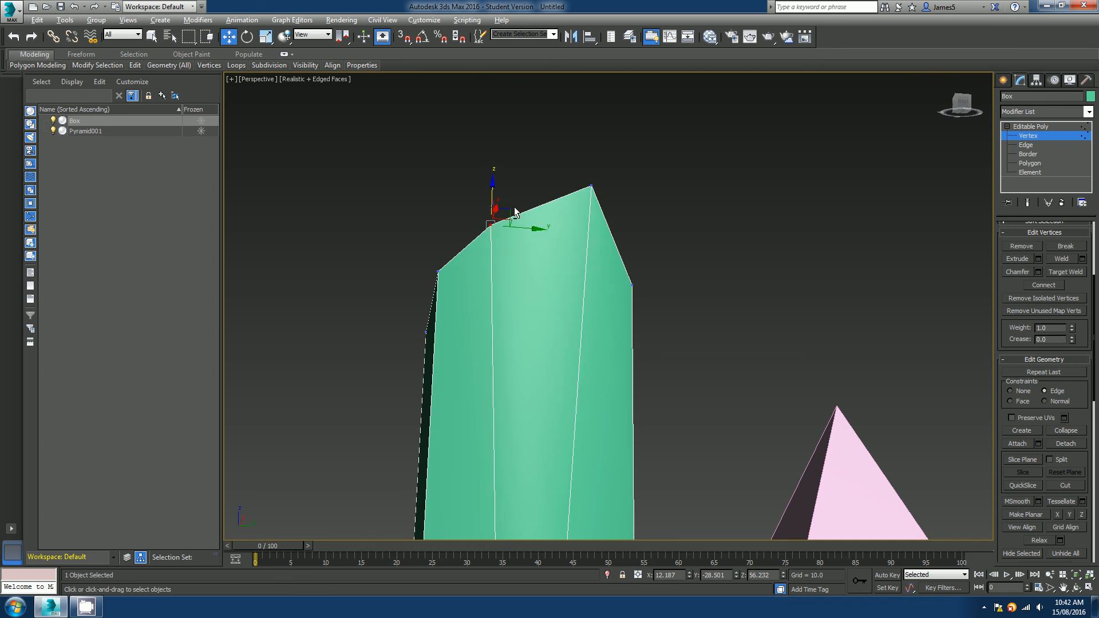
middle_click_drag(513, 209, 575, 268, "alt")
middle_click_drag(540, 234, 542, 295, "alt")
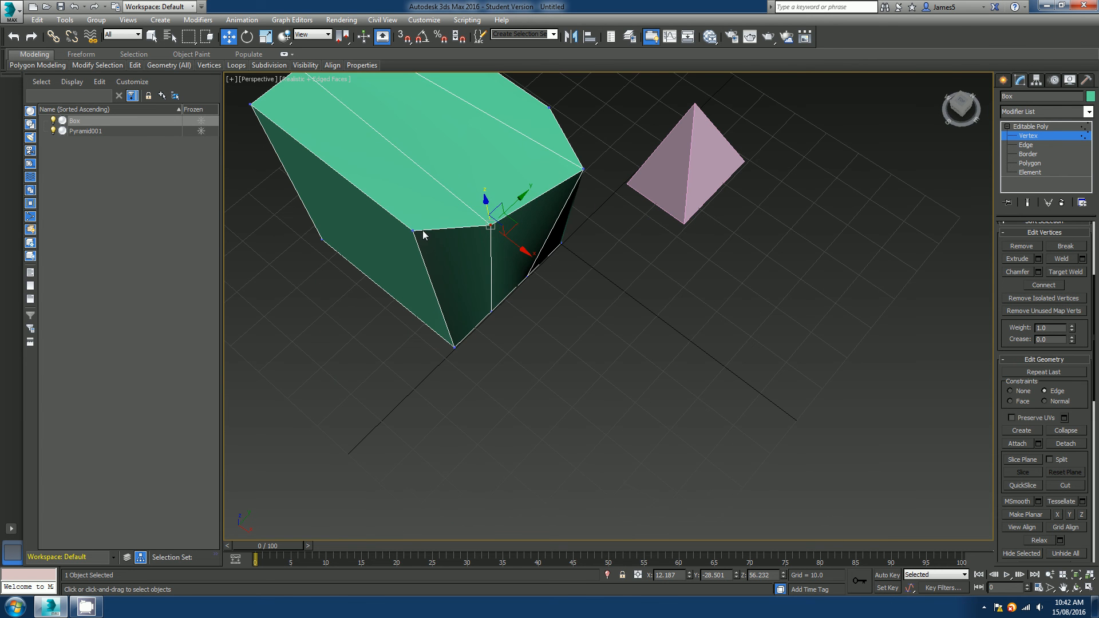
mouse_move(538, 200)
left_mouse_down()
mouse_move(518, 203)
mouse_move(543, 185)
mouse_move(504, 192)
mouse_move(518, 186)
left_mouse_up()
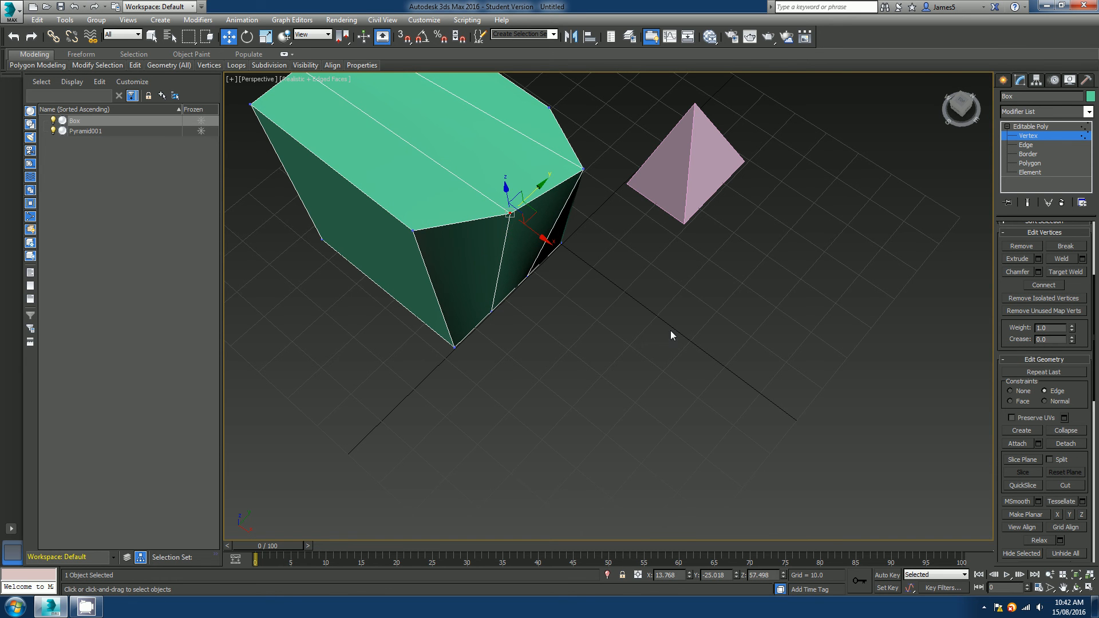
middle_click_drag(695, 310, 638, 265, "alt")
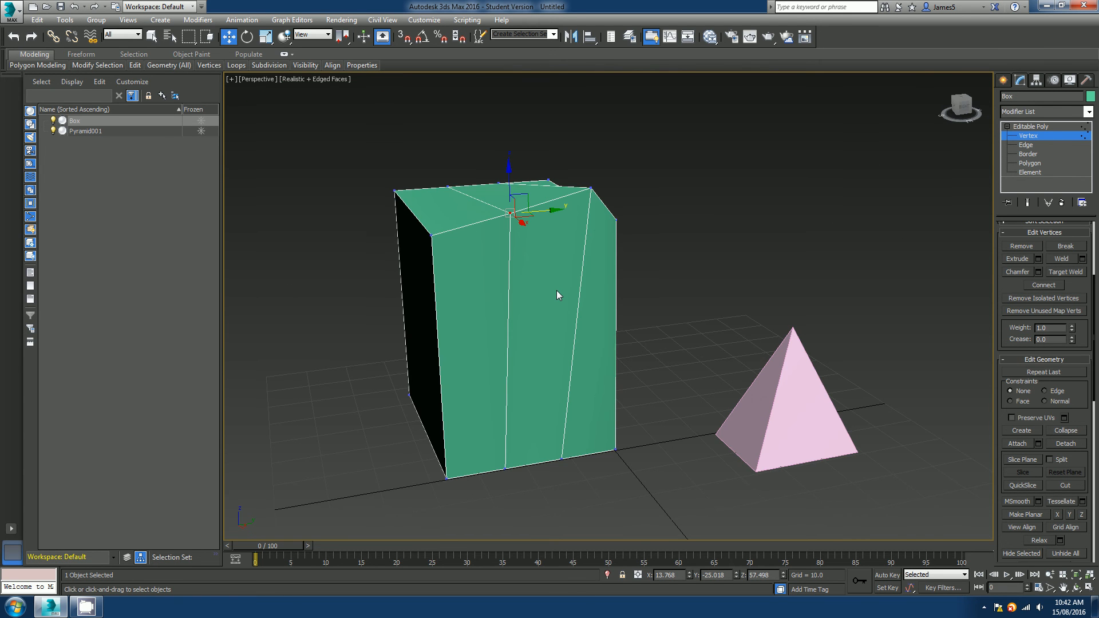
left_click_drag(1079, 415, 1072, 233)
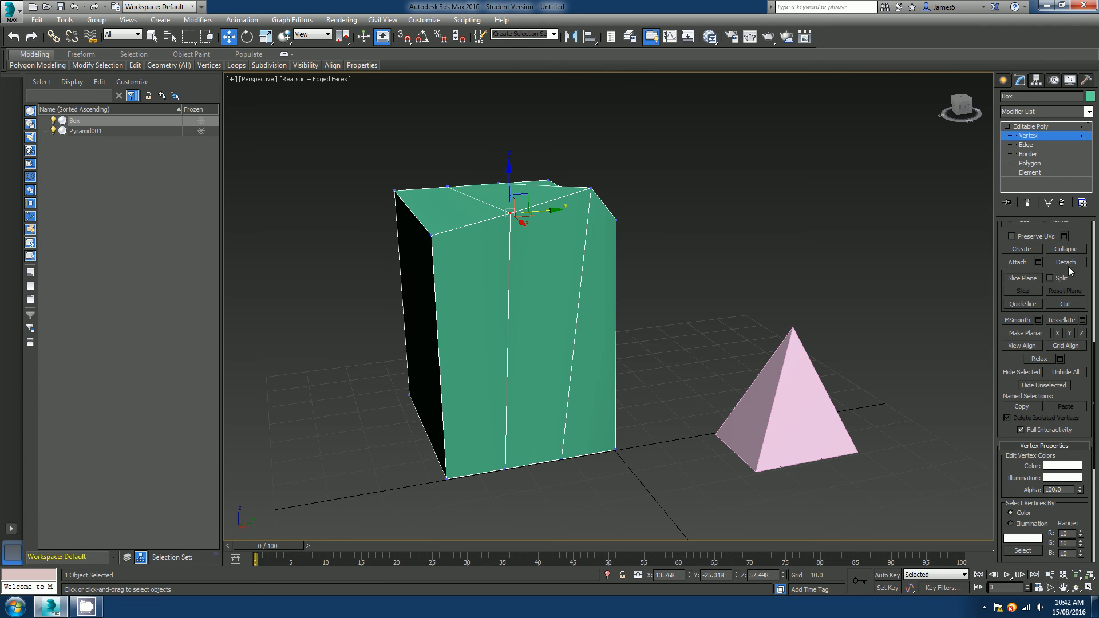
left_click_drag(1074, 275, 1074, 247)
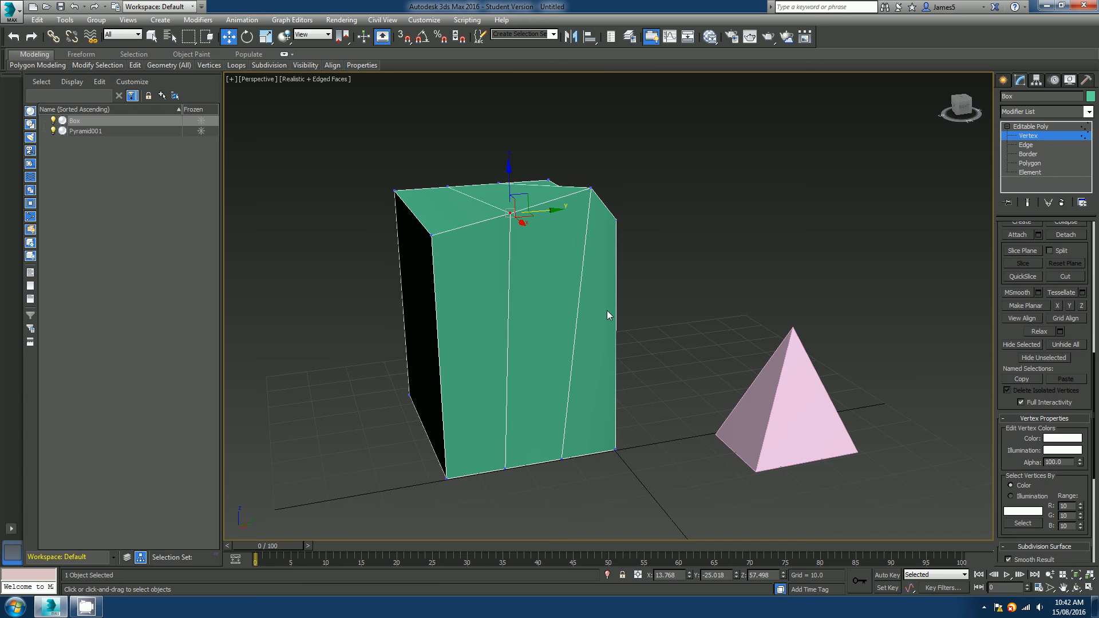
middle_click_drag(605, 315, 570, 345, "alt")
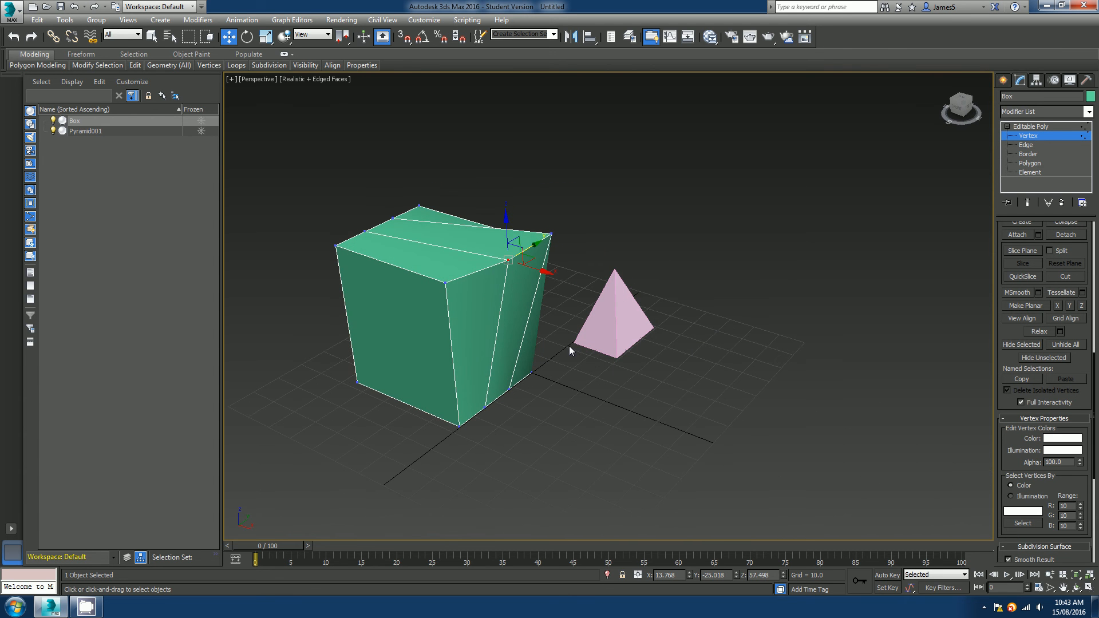
Undo the vertex moves and remove the connected edges, leaving the plain box at Edge level.
key("ctrl+z")
key("ctrl+z")
key("ctrl+z")
key("ctrl+z")
key("ctrl+z")
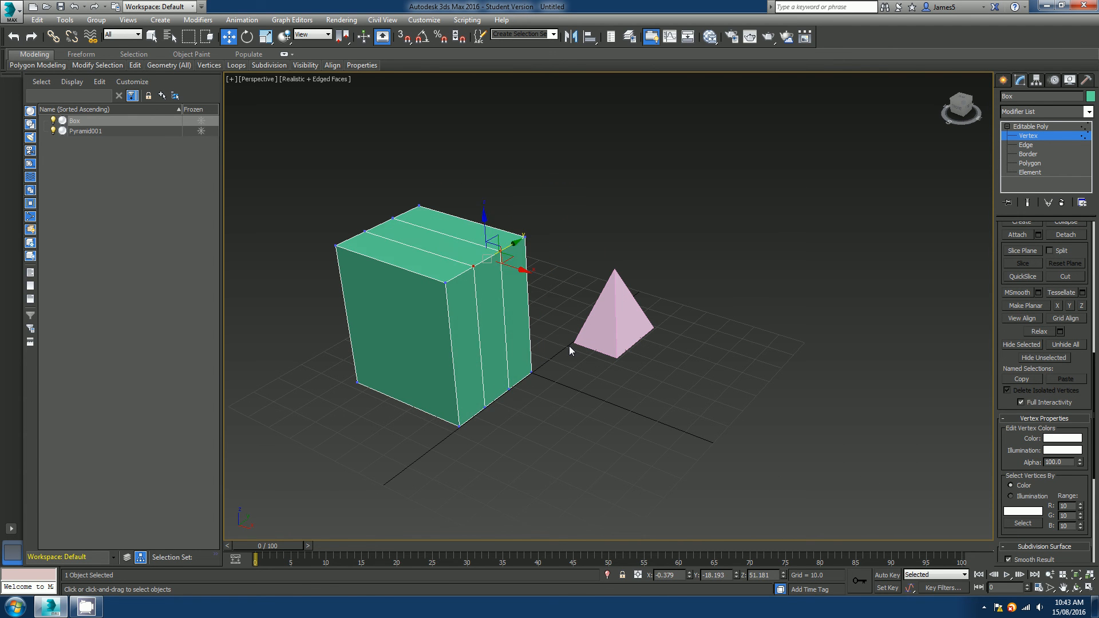
key("2")
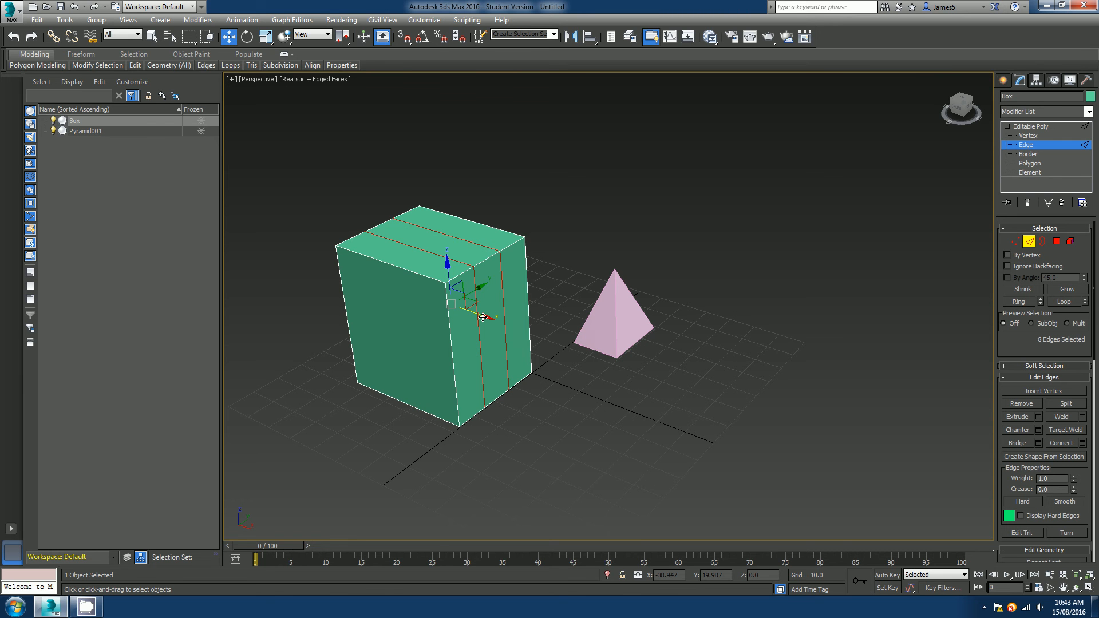
key("ctrl+d")
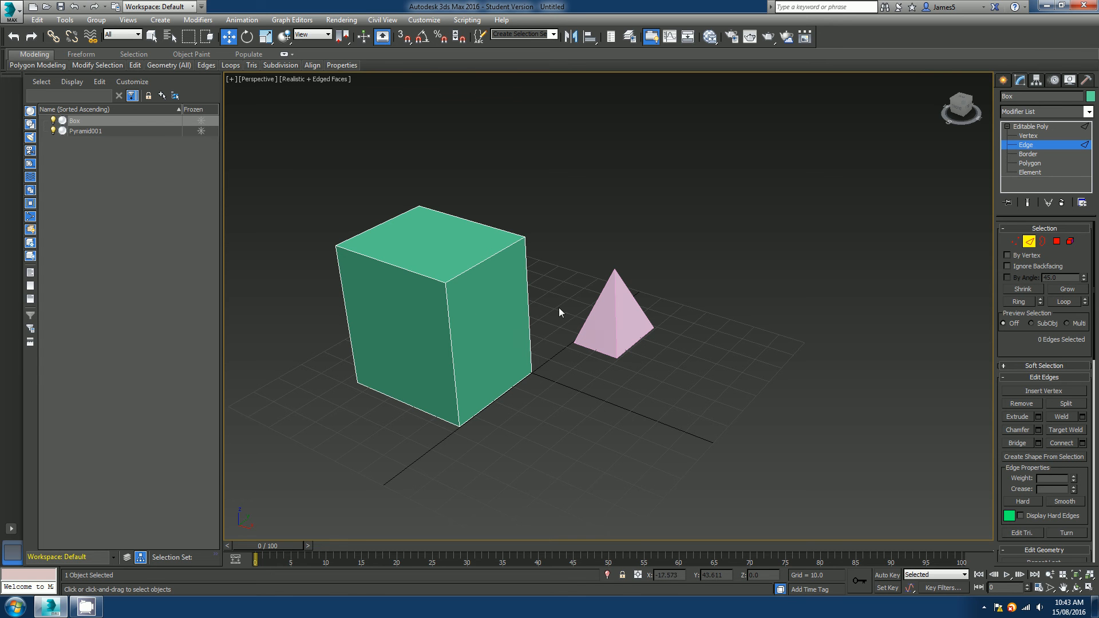
Exit sub-object editing so the whole box object is selected.
left_click_drag(1017, 350, 1022, 295)
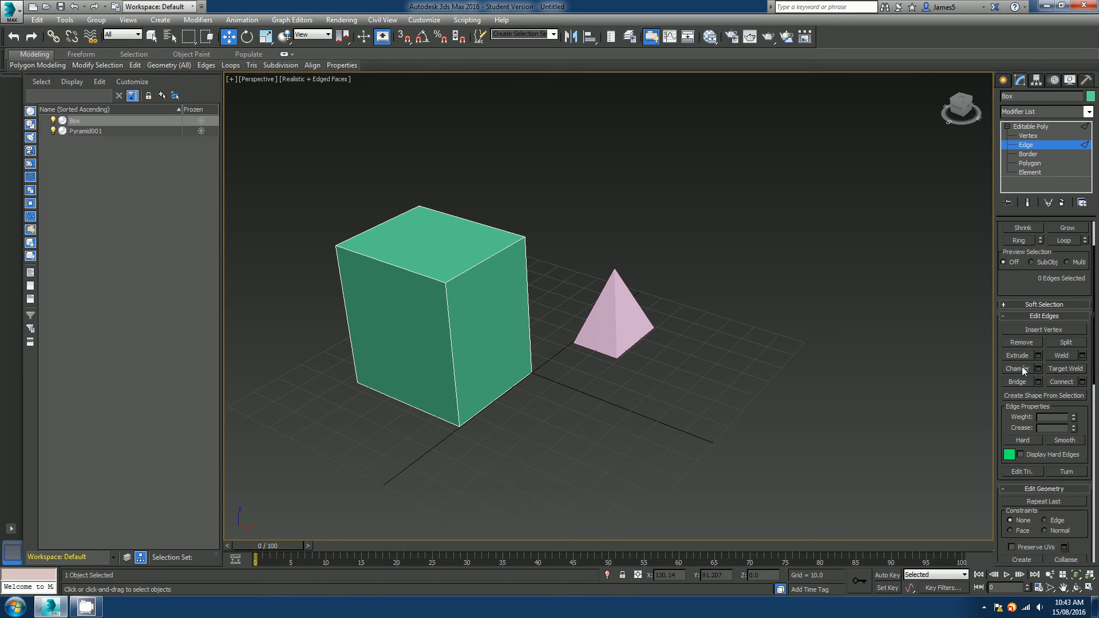
left_click_drag(1016, 127, 1019, 67)
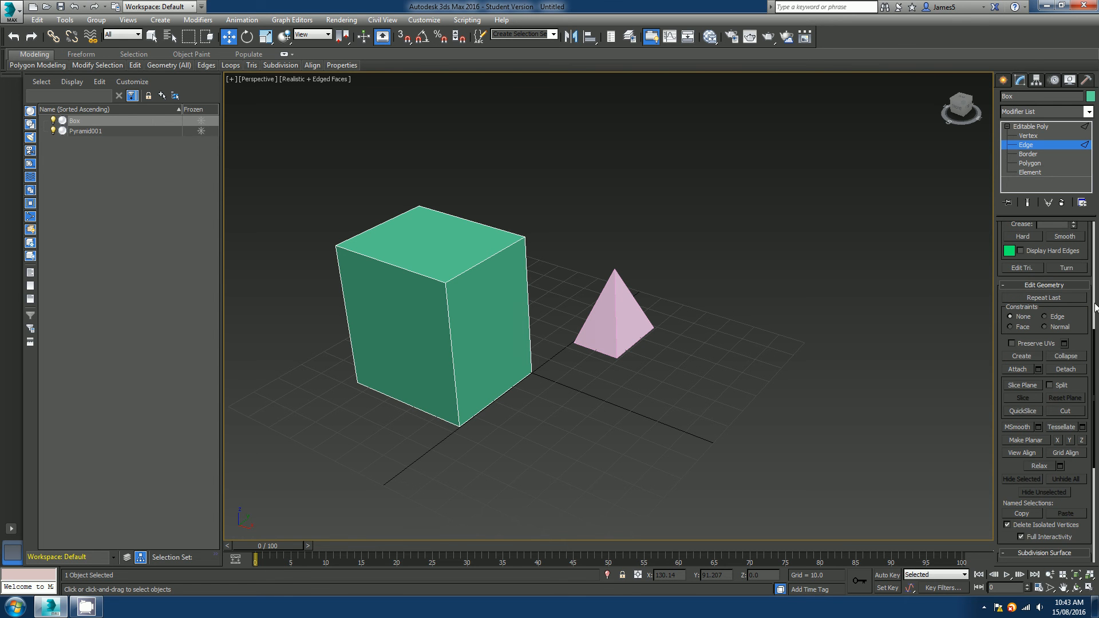
left_click_drag(1082, 341, 1075, 306)
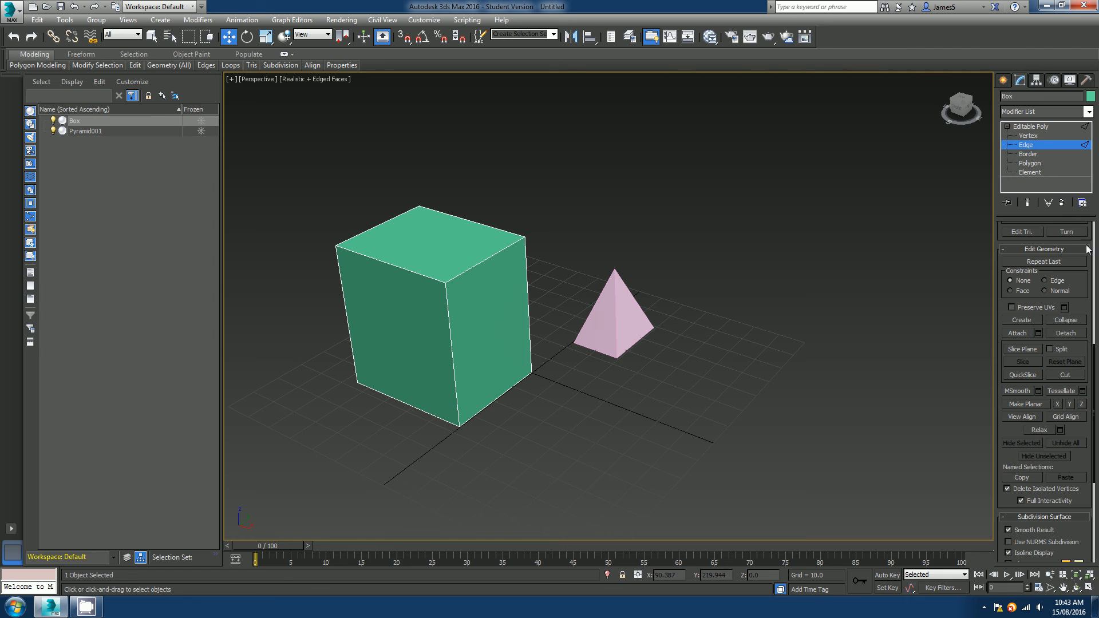
left_click_drag(1083, 280, 1096, 453)
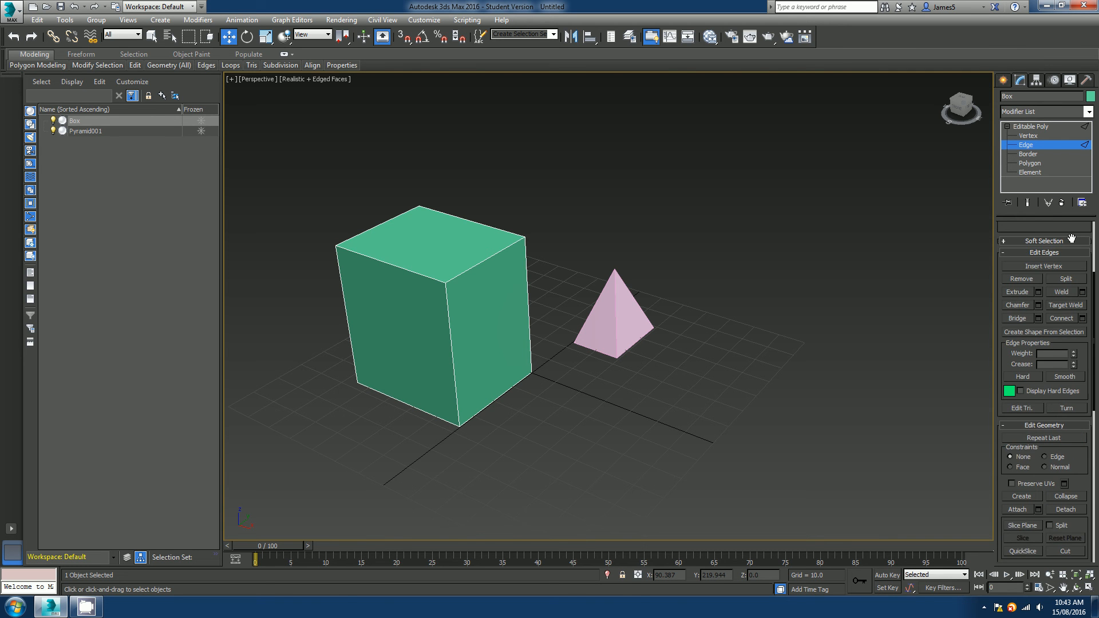
scroll(1070, 241, "up", 3)
left_click(1029, 241)
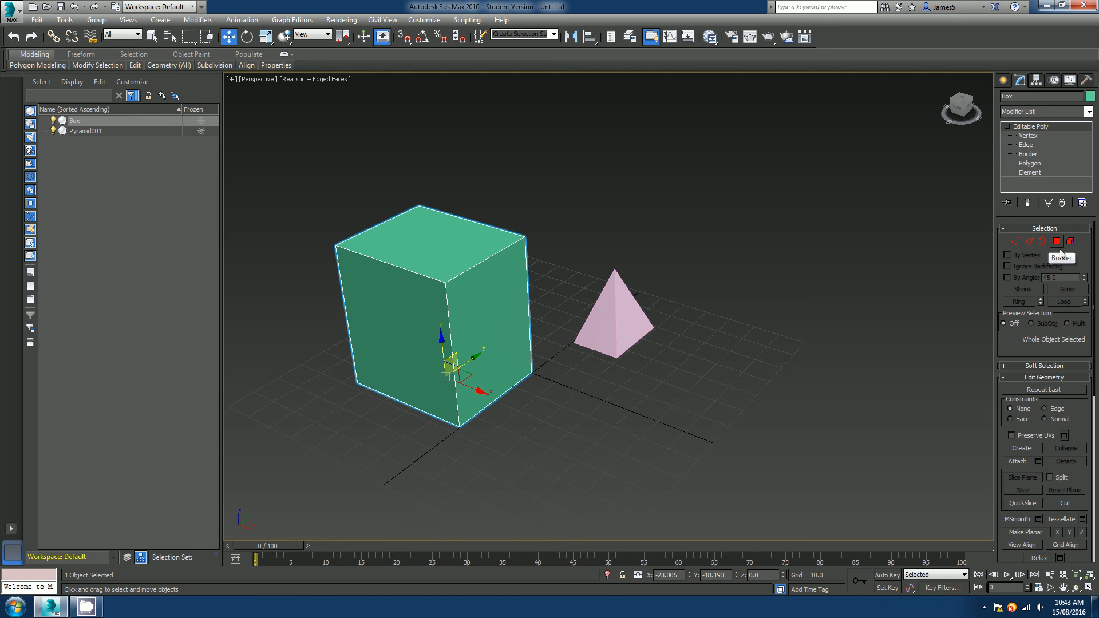
Attach the pyramid to the box with the Attach tool.
left_click(742, 441)
left_click(452, 320)
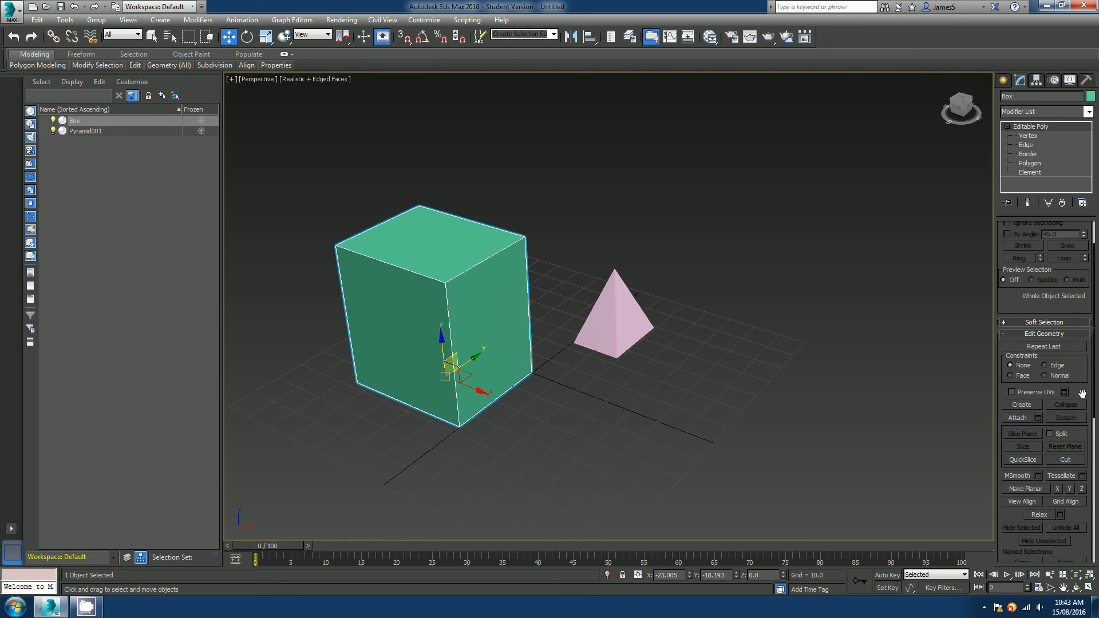
left_click_drag(1083, 394, 1081, 243)
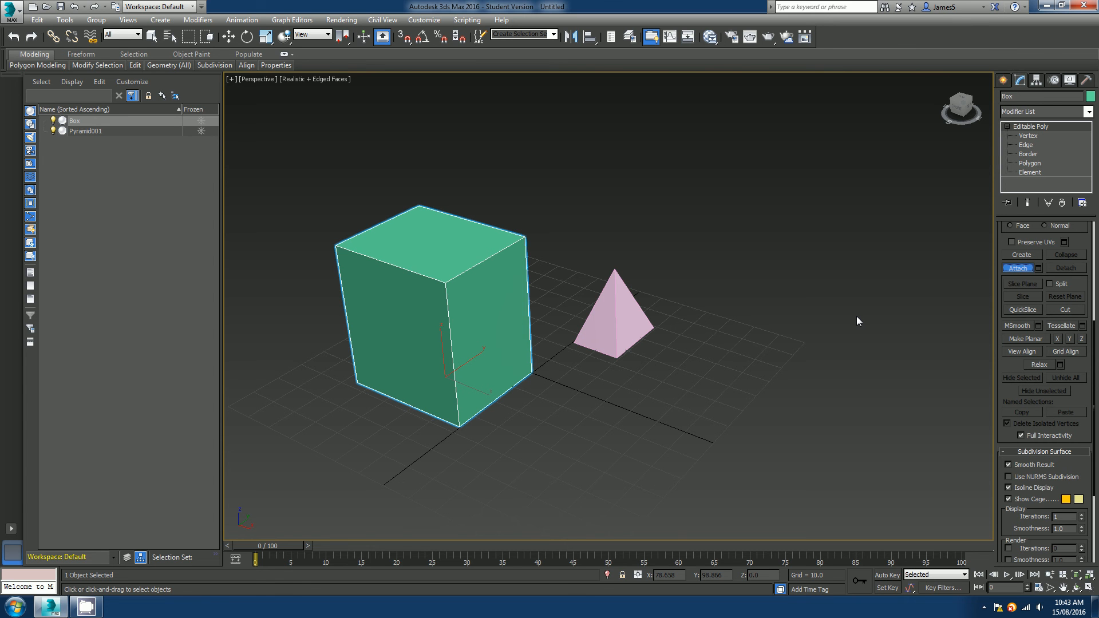
left_click(612, 309)
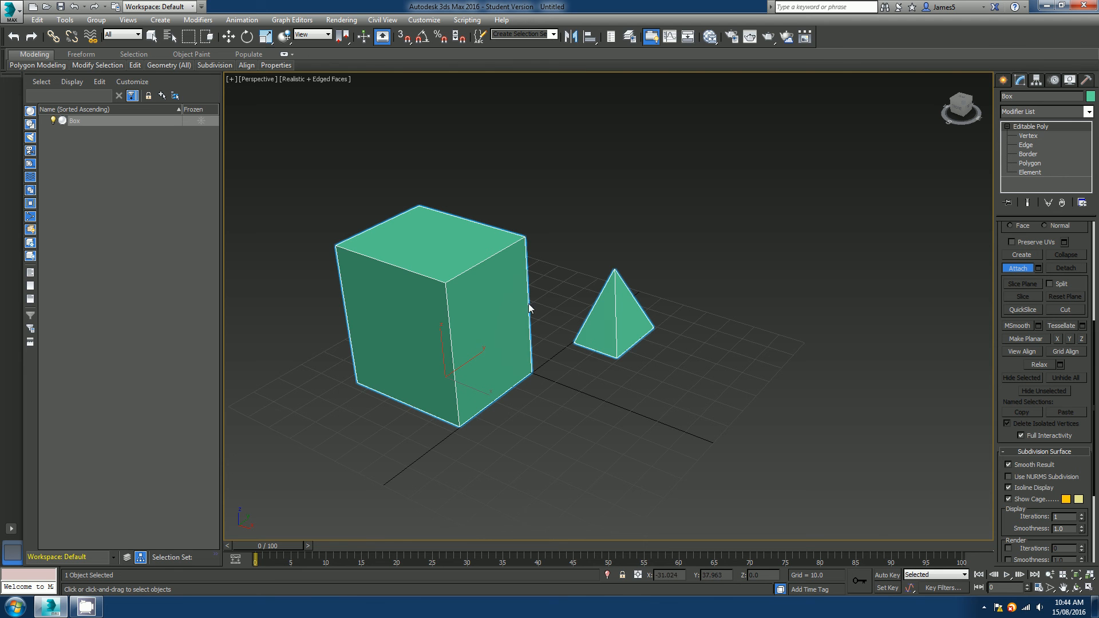
Move the combined box and pyramid together as one object, then reselect it.
key("w")
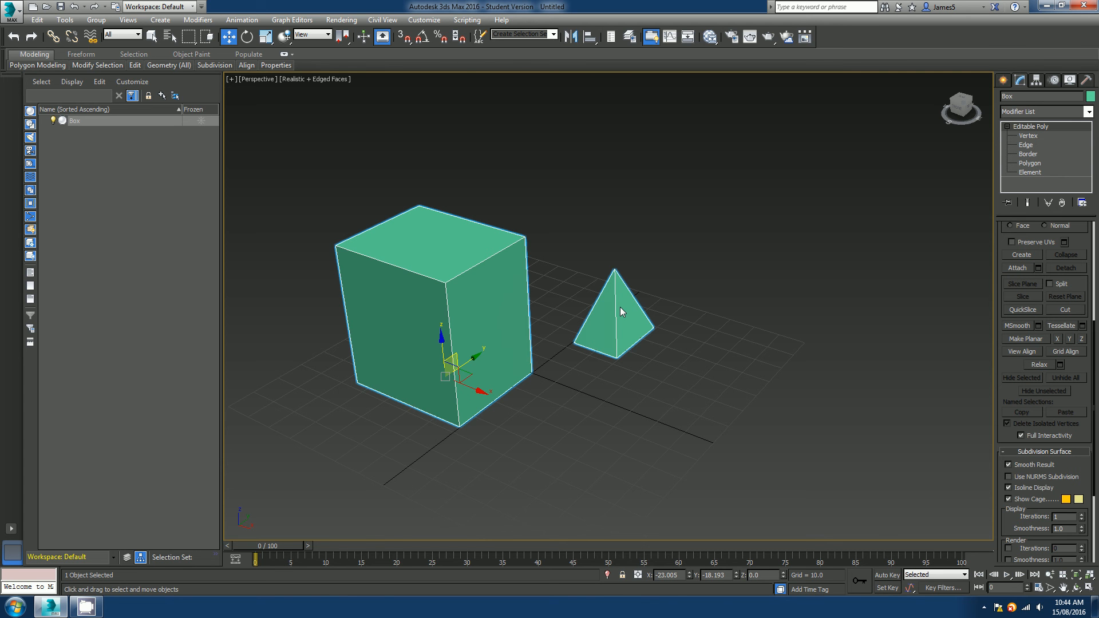
left_click_drag(481, 361, 528, 417)
left_click(631, 452)
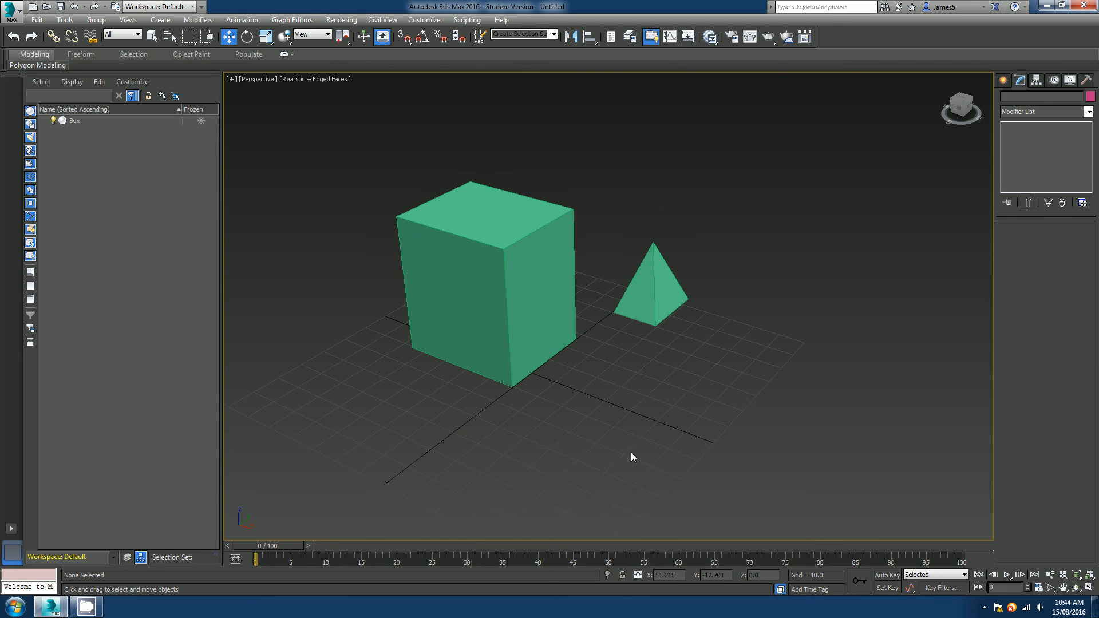
left_click(536, 322)
left_click_drag(524, 324, 505, 355)
left_click(571, 422)
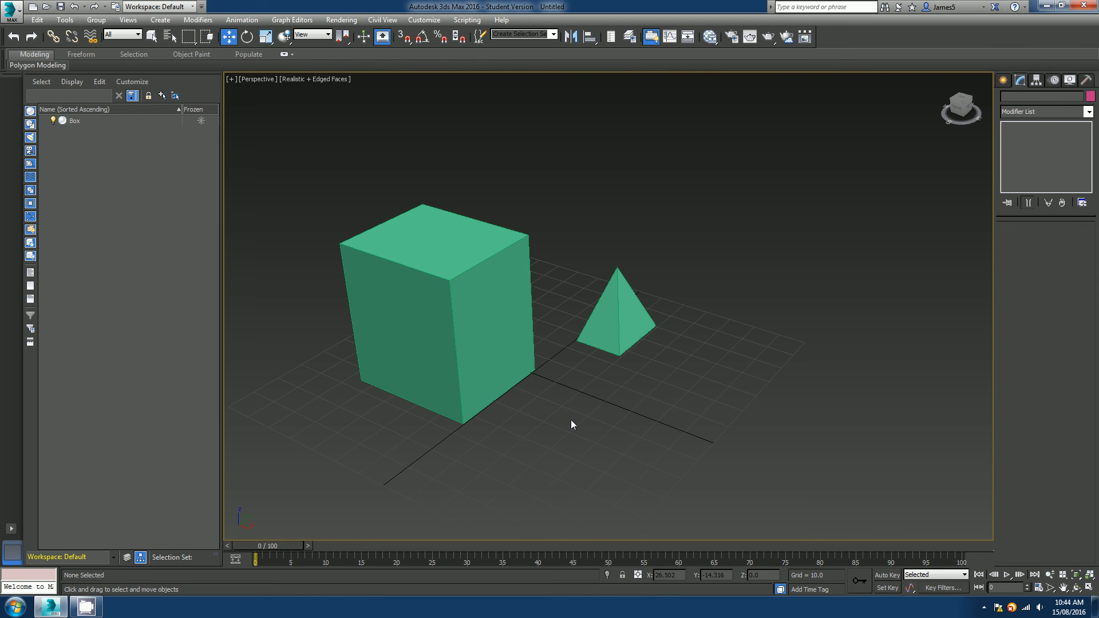
left_click(502, 342)
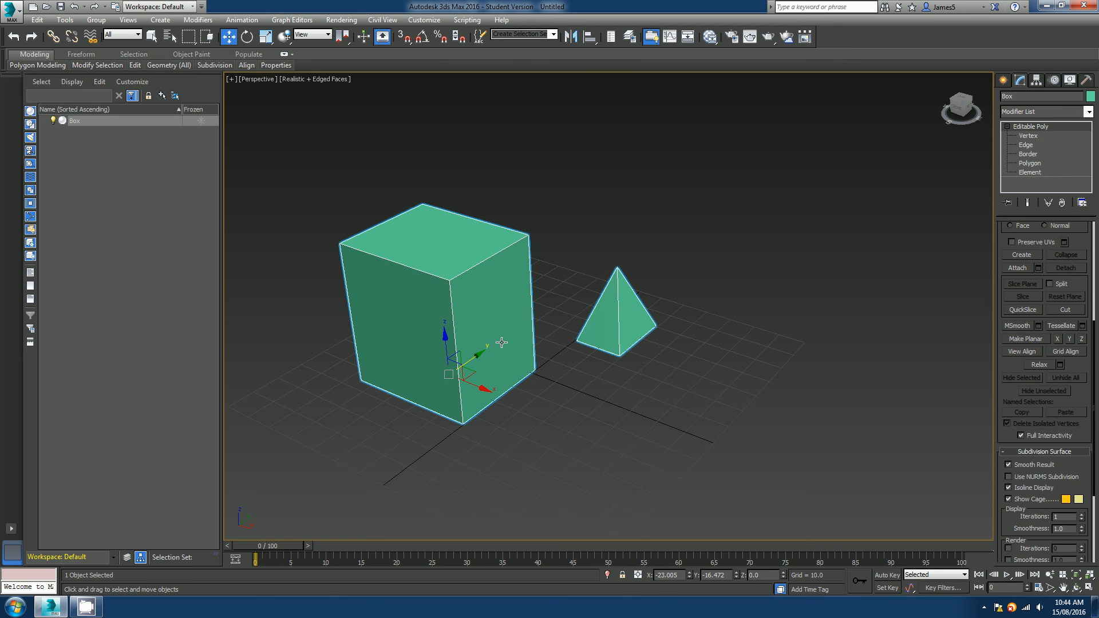
At Vertex level, select a box corner and the pyramid's tip, try moving them, then undo.
scroll(1041, 227, "up", 5)
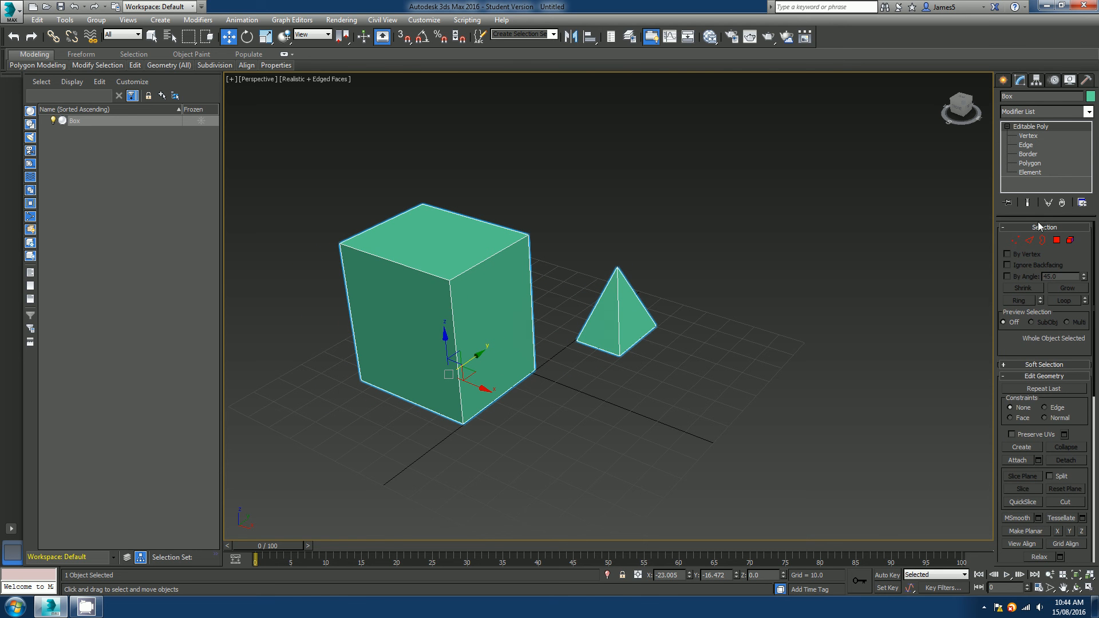
left_click(1016, 241)
left_click(617, 268)
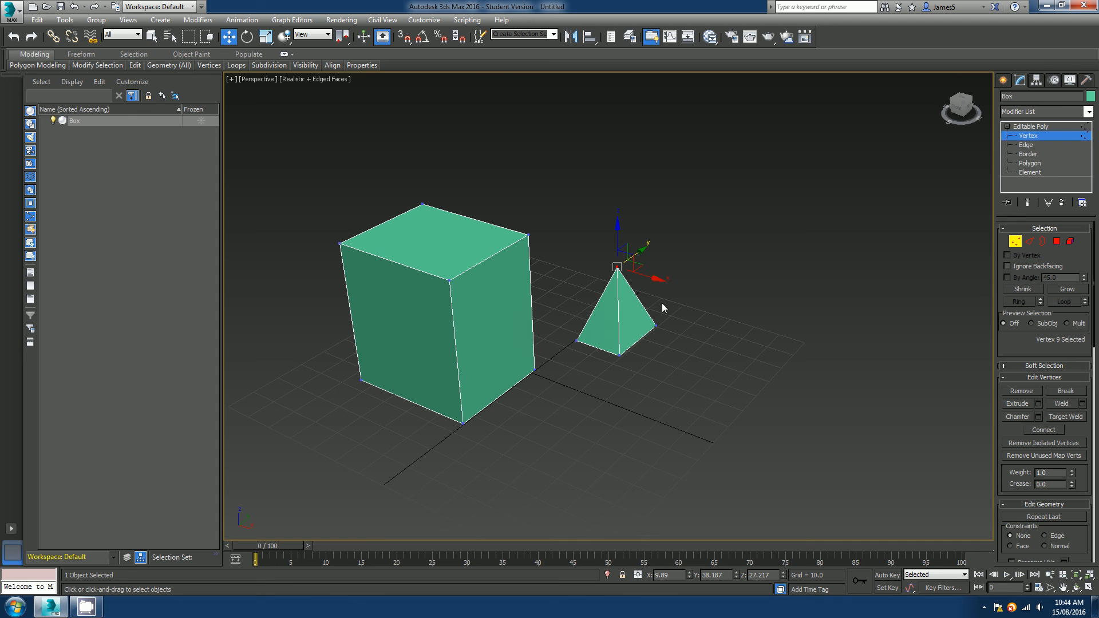
left_click(449, 281, "ctrl")
left_click_drag(569, 256, 562, 300)
key("ctrl+z")
left_click(1015, 244)
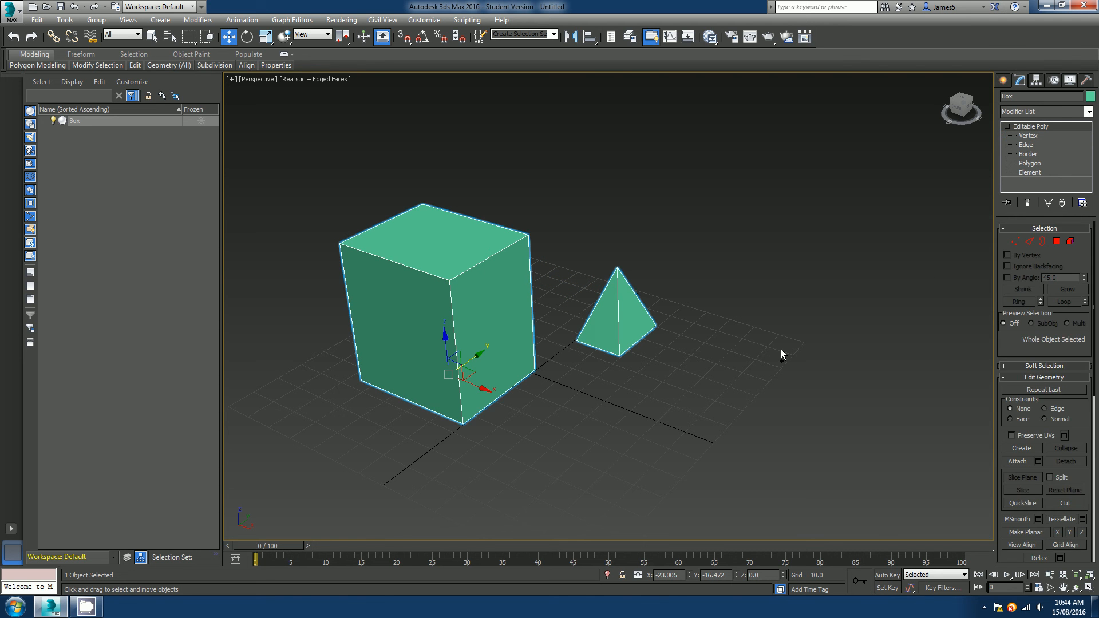
Undo back to before the pyramid was attached.
key("ctrl+z")
key("ctrl+z")
key("ctrl+z")
key("ctrl+z")
key("ctrl+z")
key("ctrl+z")
key("ctrl+z")
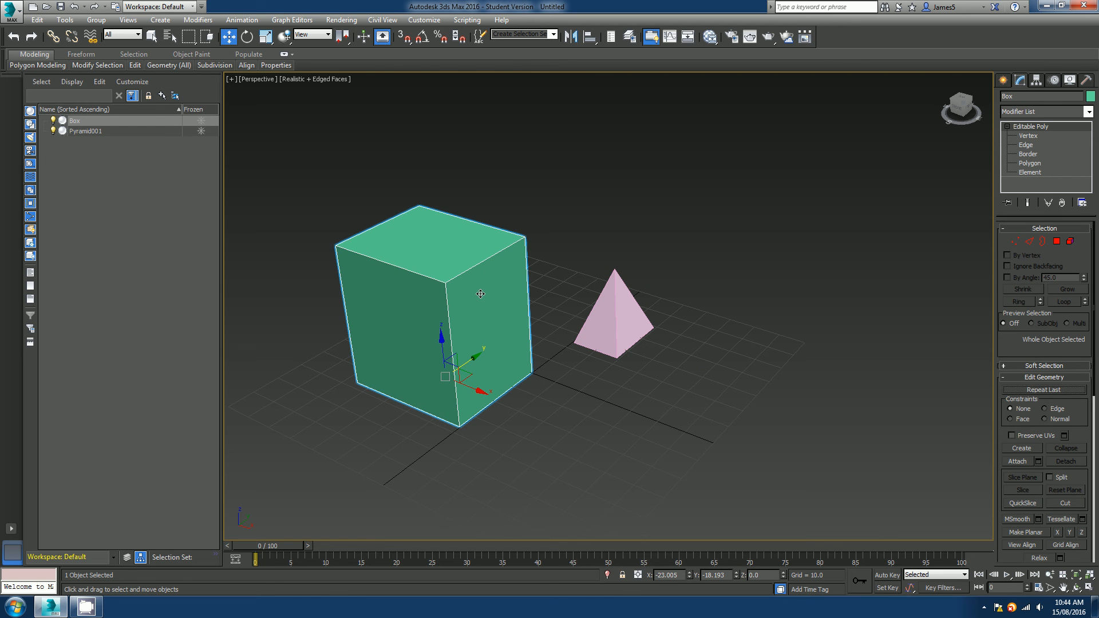
Attach the pyramid to the box again as part of the same object.
key("1")
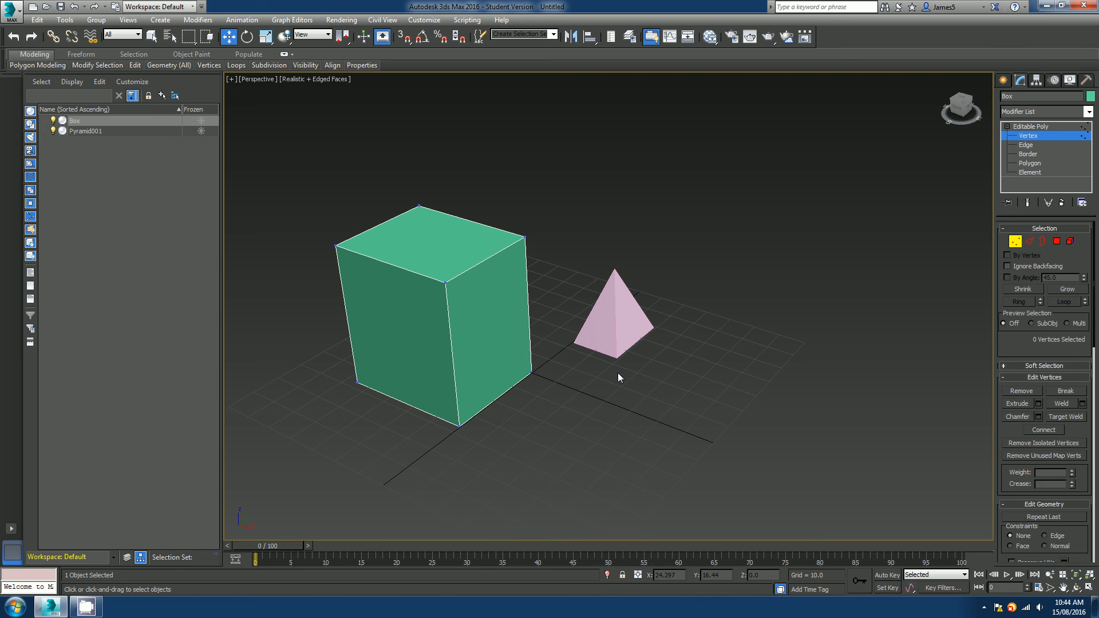
left_click(1021, 240)
scroll(1015, 352, "down", 3)
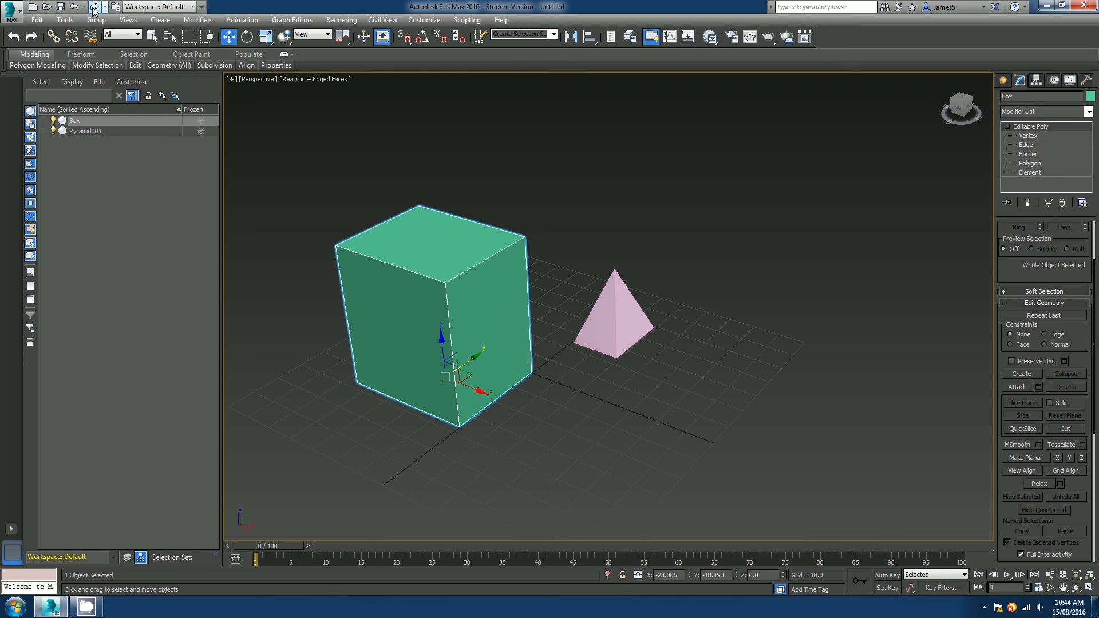
left_click(1020, 387)
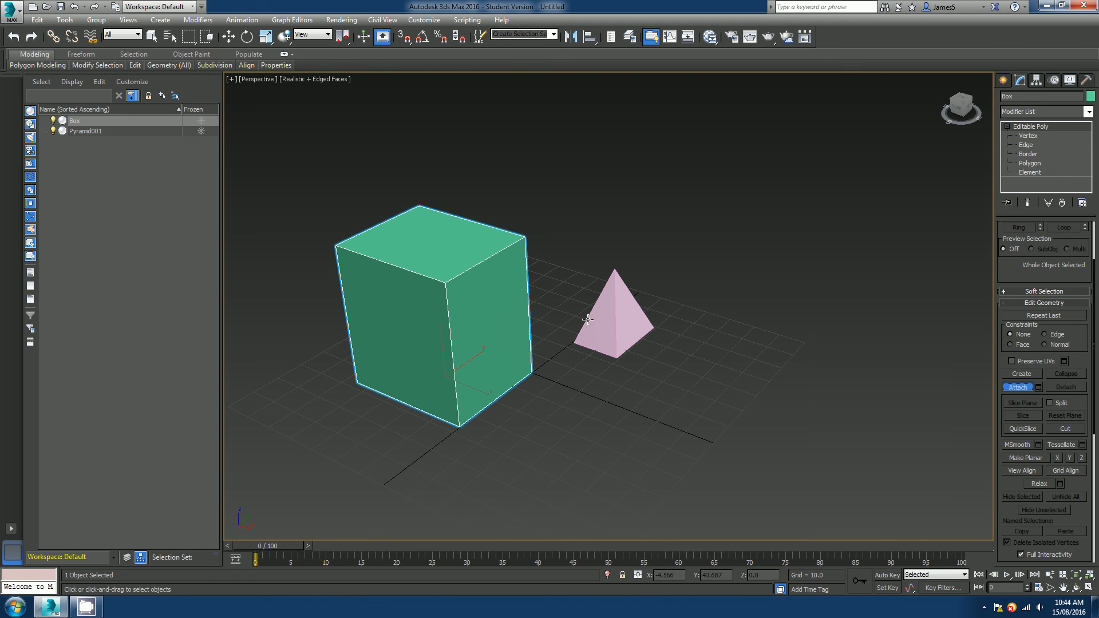
left_click(615, 322)
key("w")
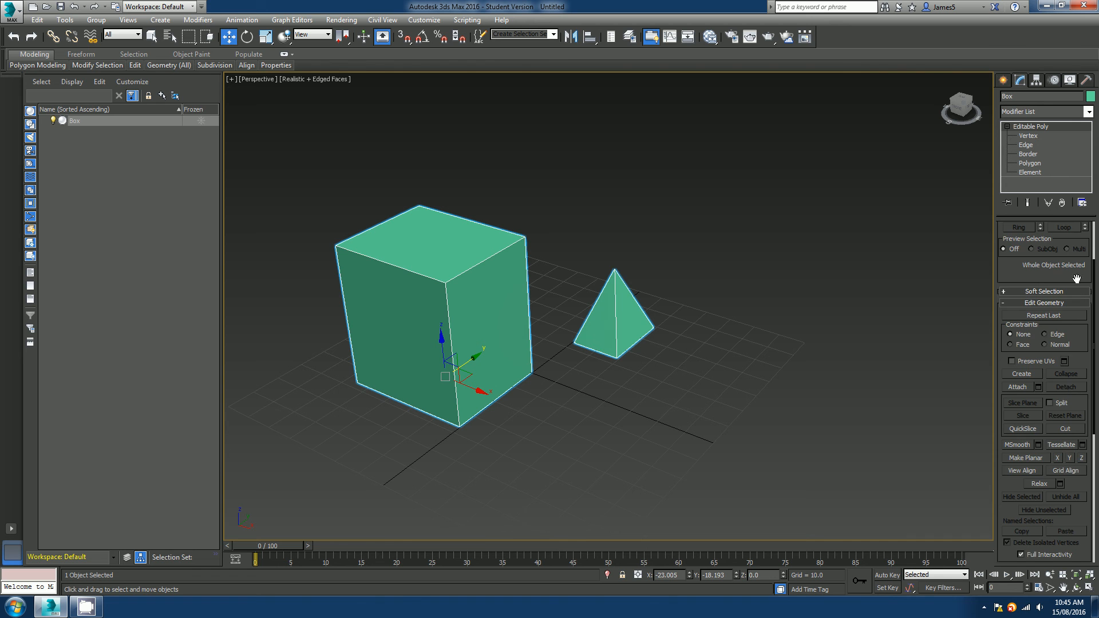
Switch to Element level and select the pyramid element of the combined object.
left_click_drag(1077, 350, 1077, 423)
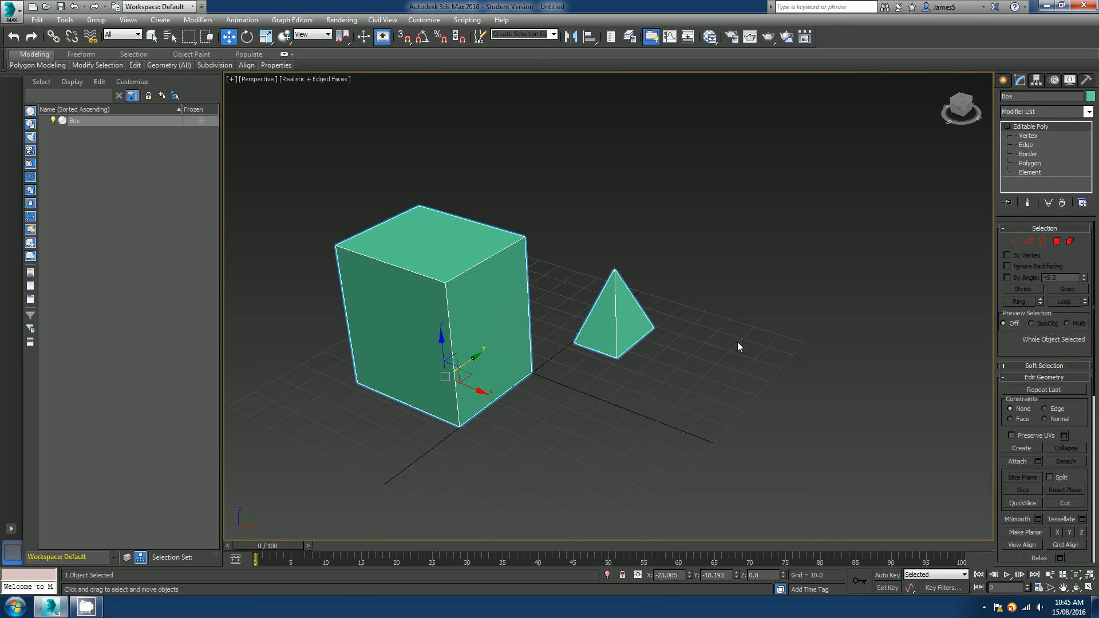
left_click(1070, 242)
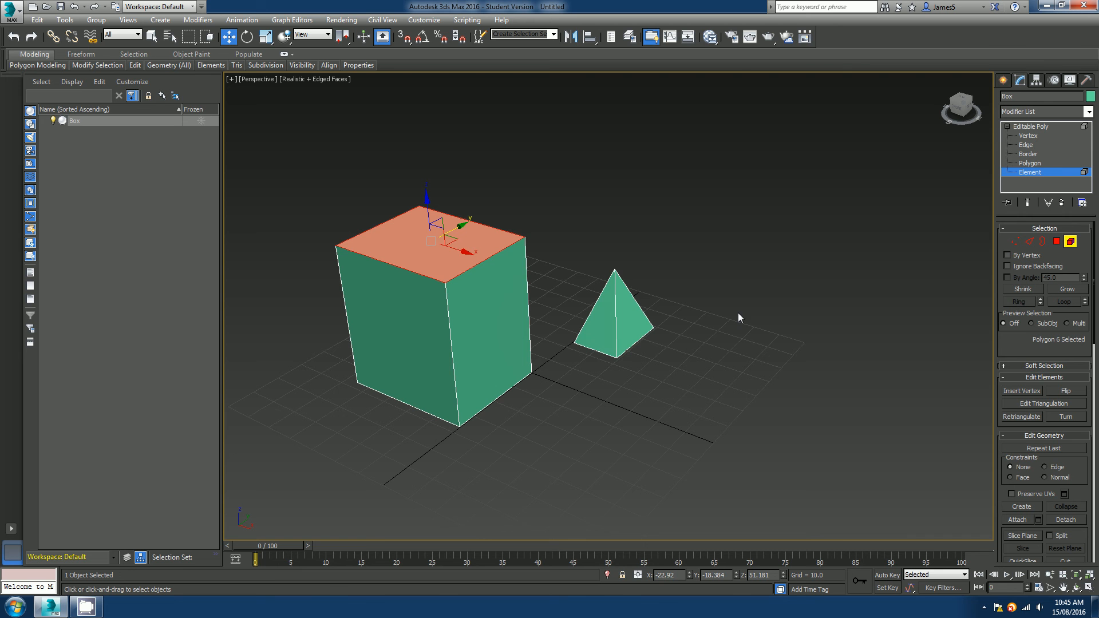
left_click(639, 316)
scroll(1002, 342, "down", 10)
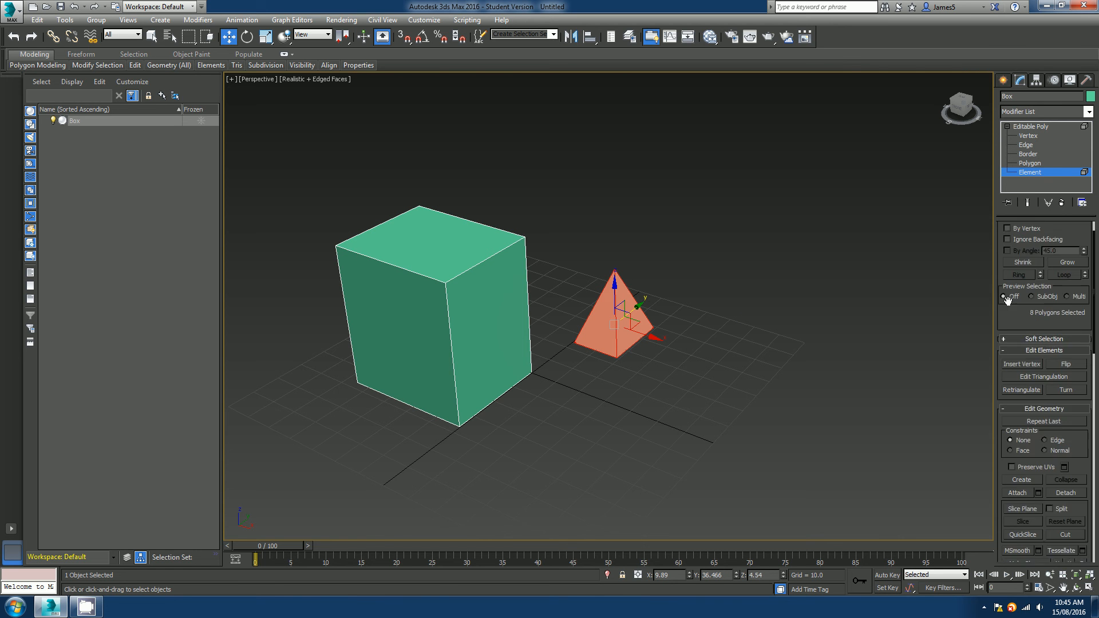
scroll(1074, 328, "up", 4)
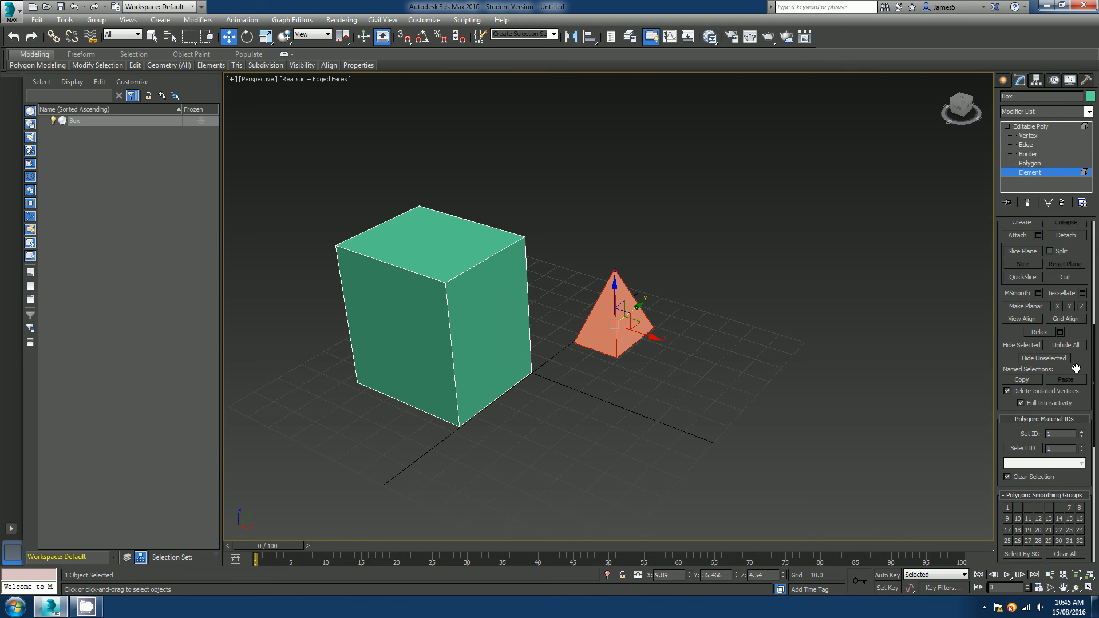
Detach the selected pyramid element as a separate object named Test.
left_click(1065, 253)
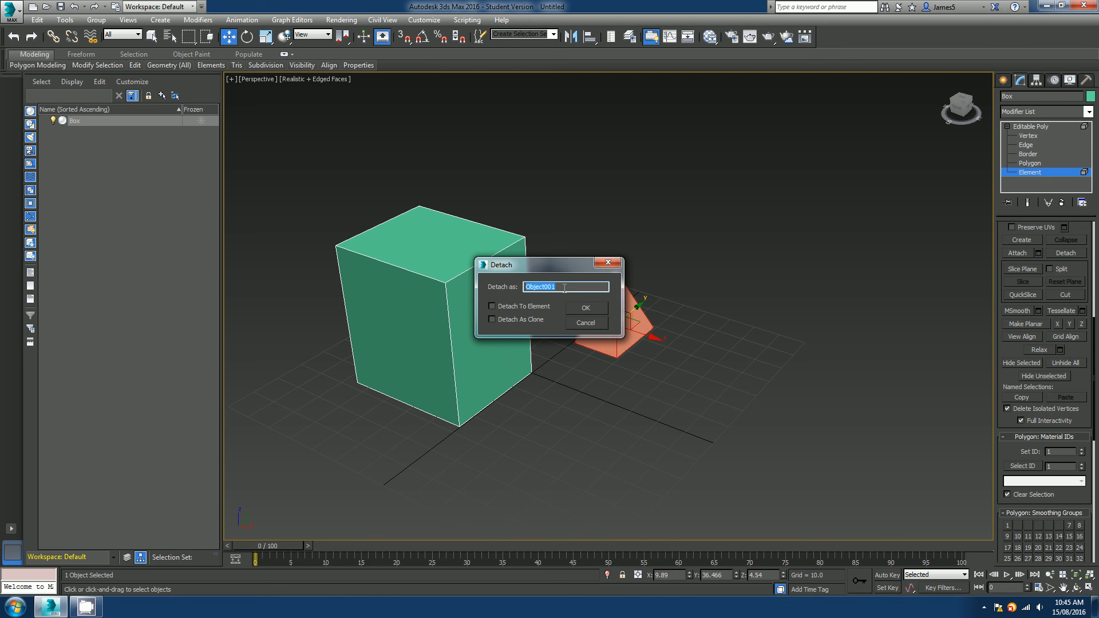
type("Test")
left_click(583, 309)
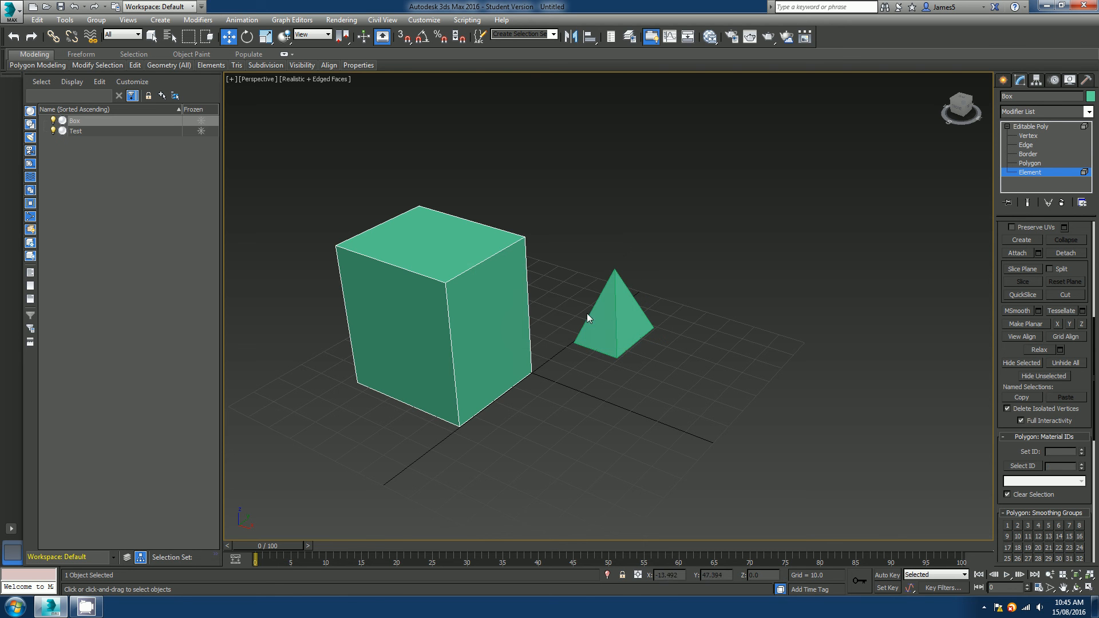
Leave Element level and select the box and the pyramid in turn to check they are now separate objects.
left_click(484, 325)
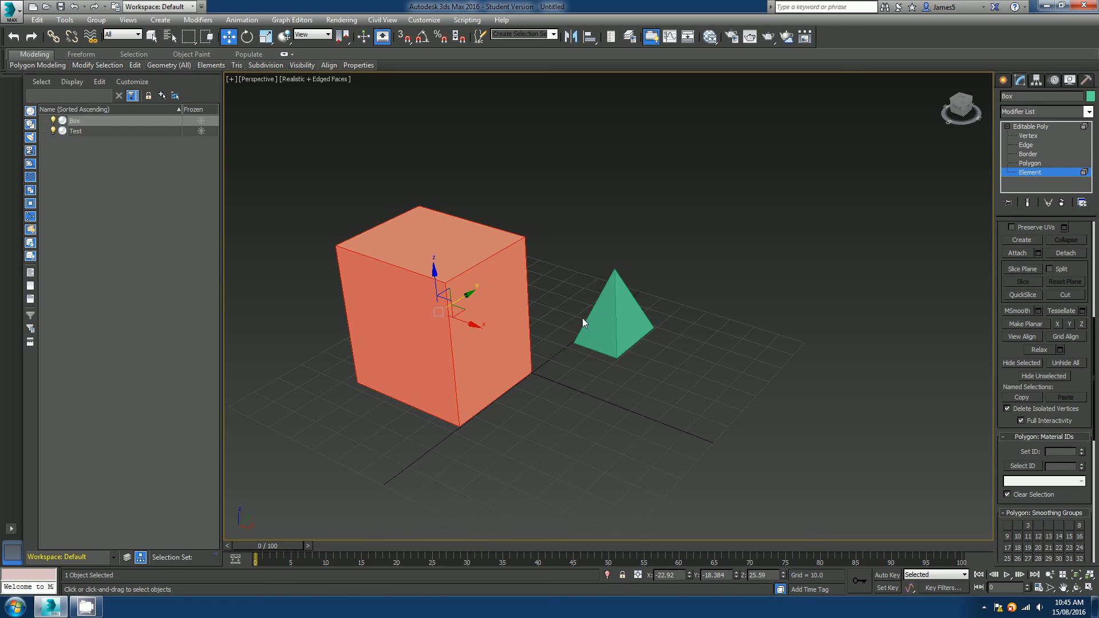
left_click(598, 315)
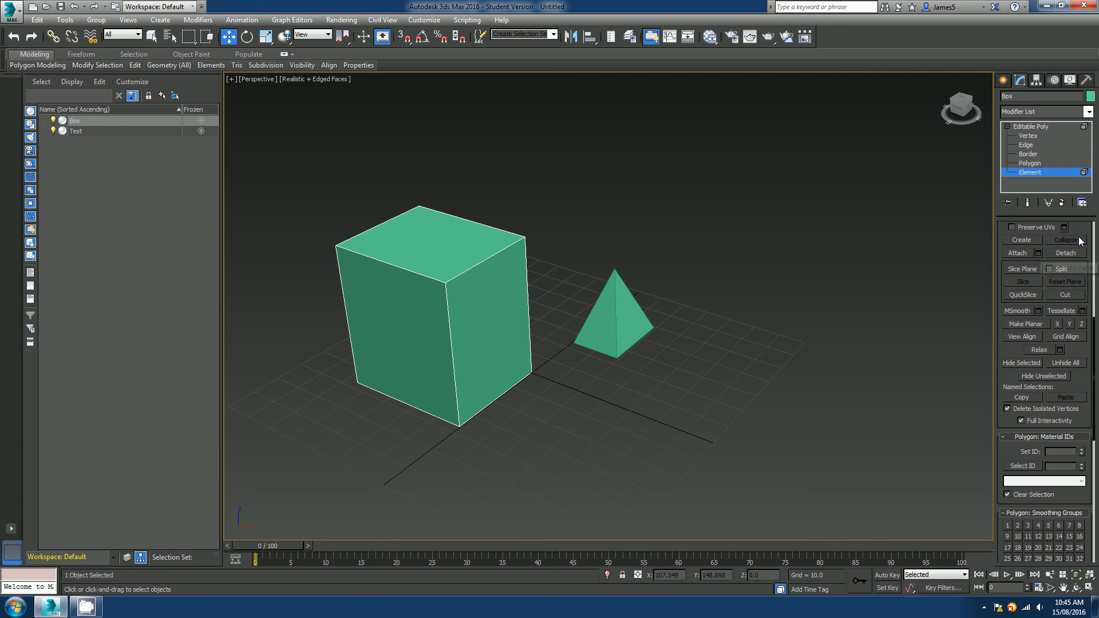
scroll(1075, 243, "up", 5)
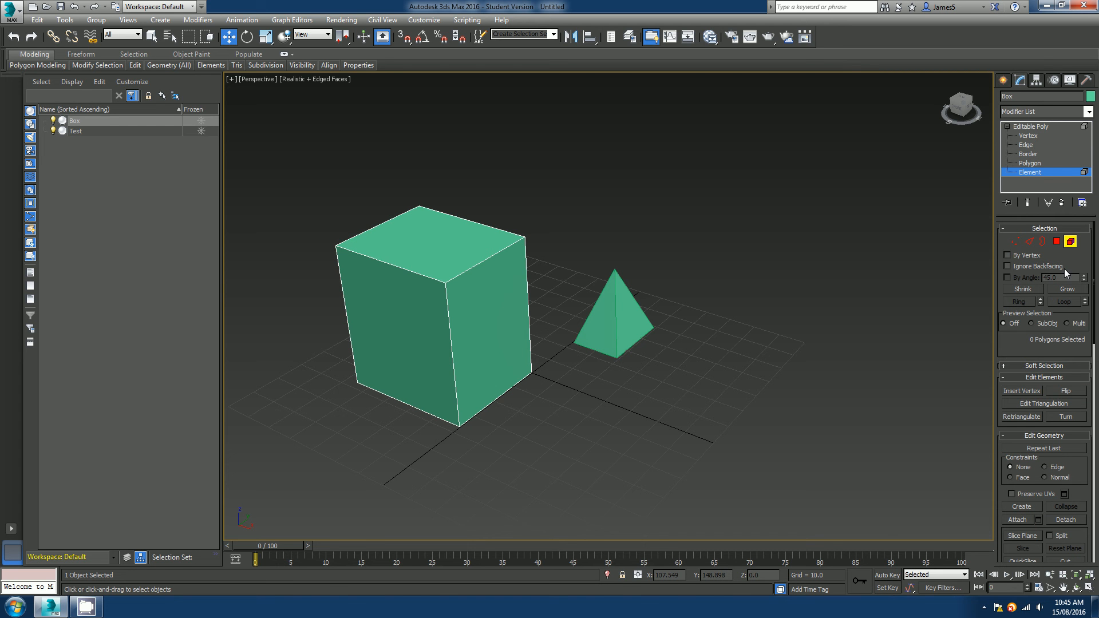
left_click(1070, 241)
left_click(608, 318)
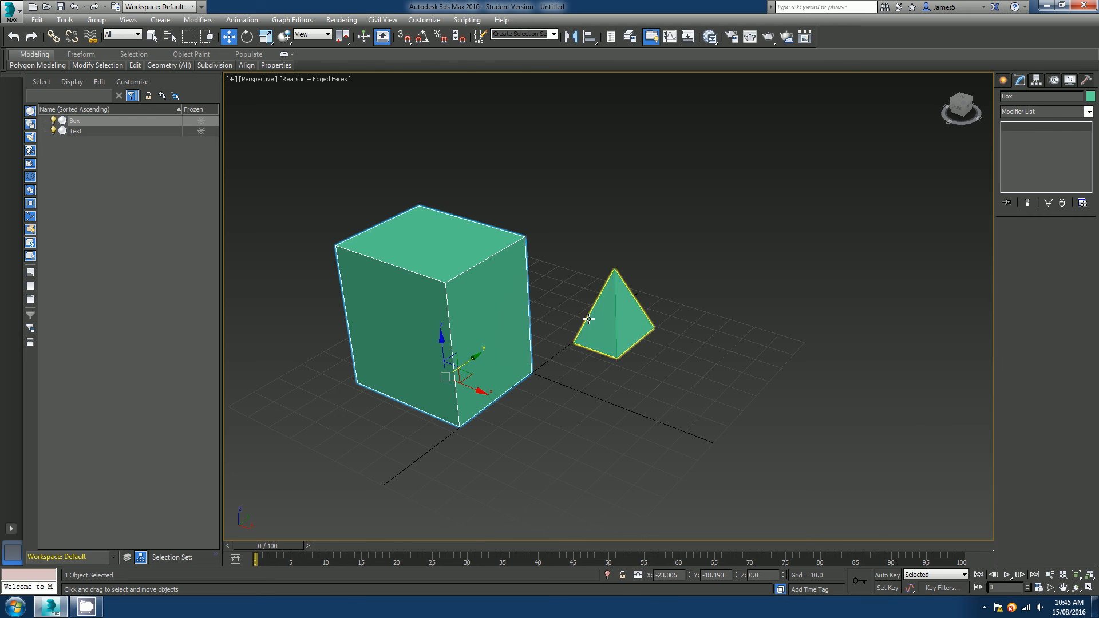
left_click_drag(476, 359, 577, 288)
key("ctrl+z")
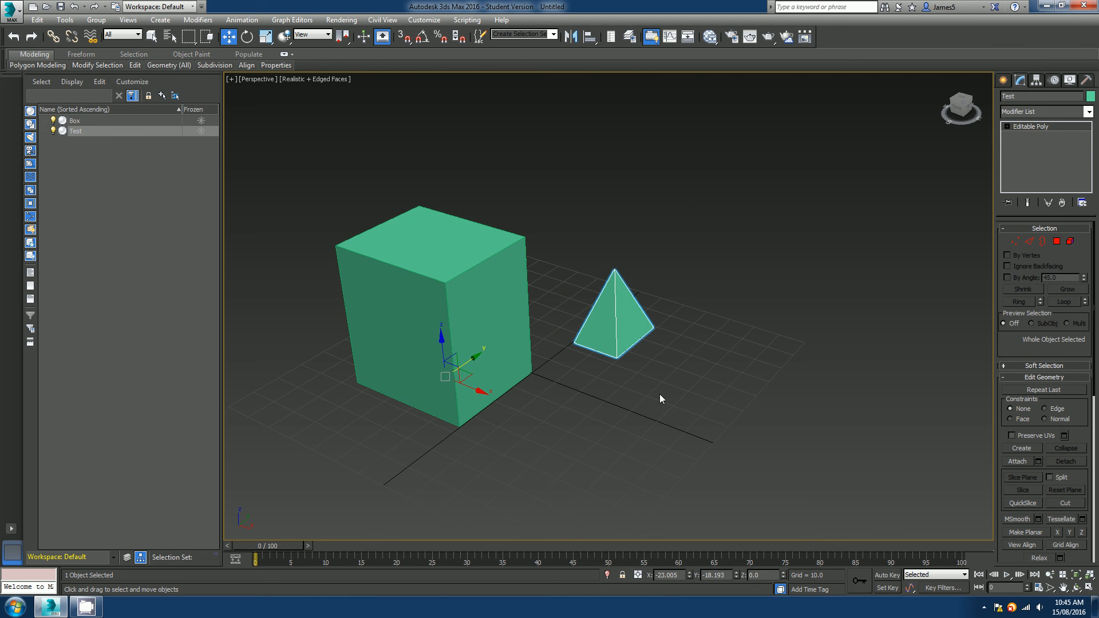
left_click(677, 373)
left_click(512, 356)
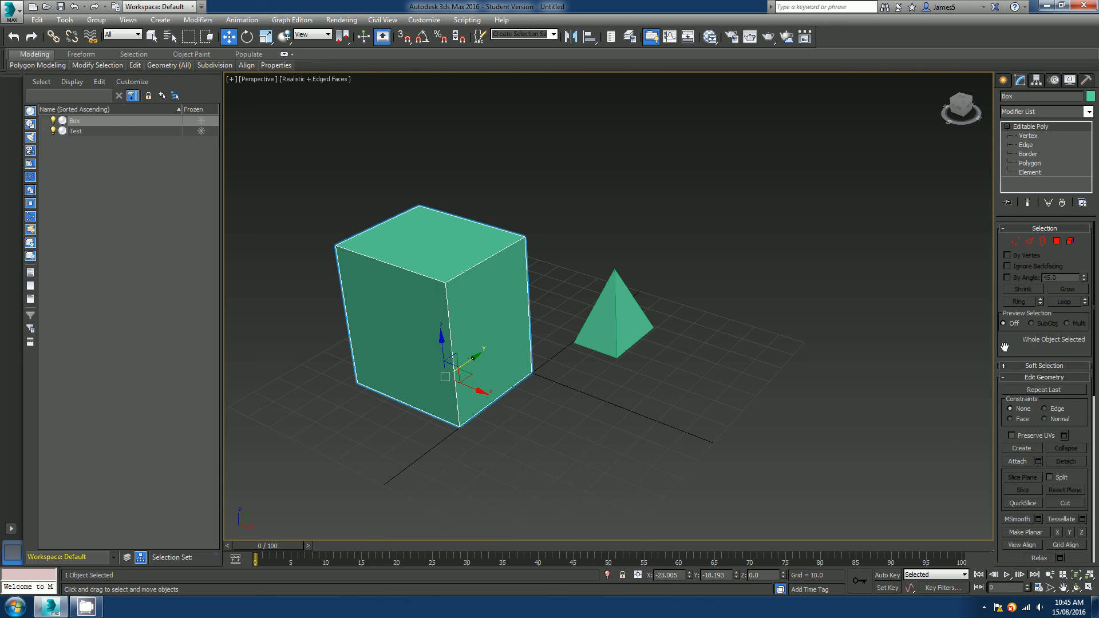
At Edge level, select one of the box's top edges and move it along the X axis to skew the box.
scroll(1060, 370, "down", 5)
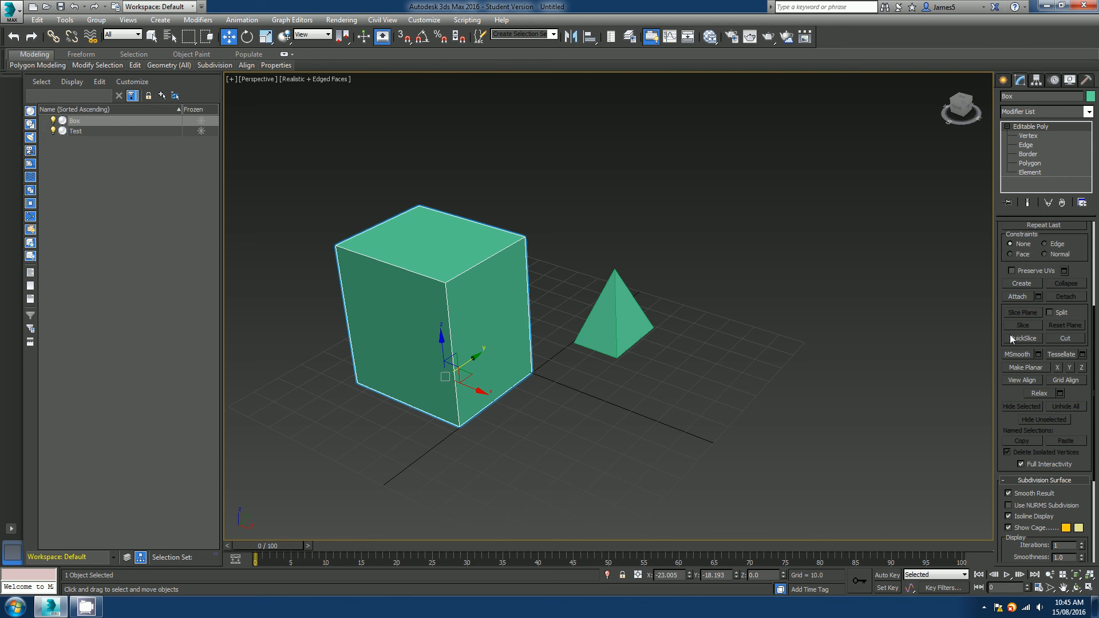
left_click_drag(1083, 392, 1085, 254)
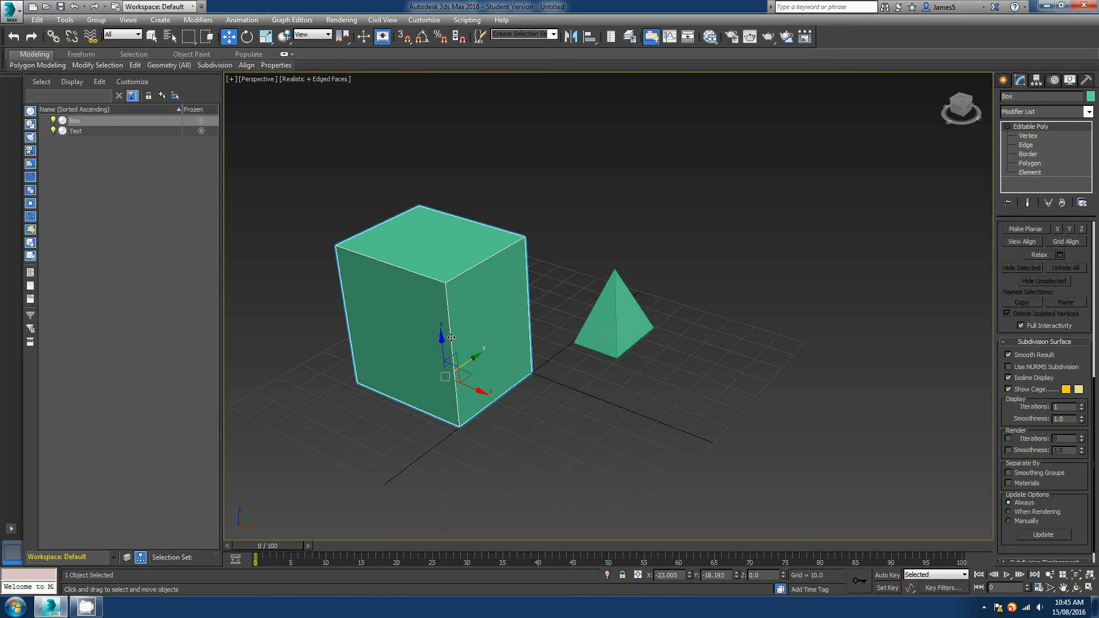
key("2")
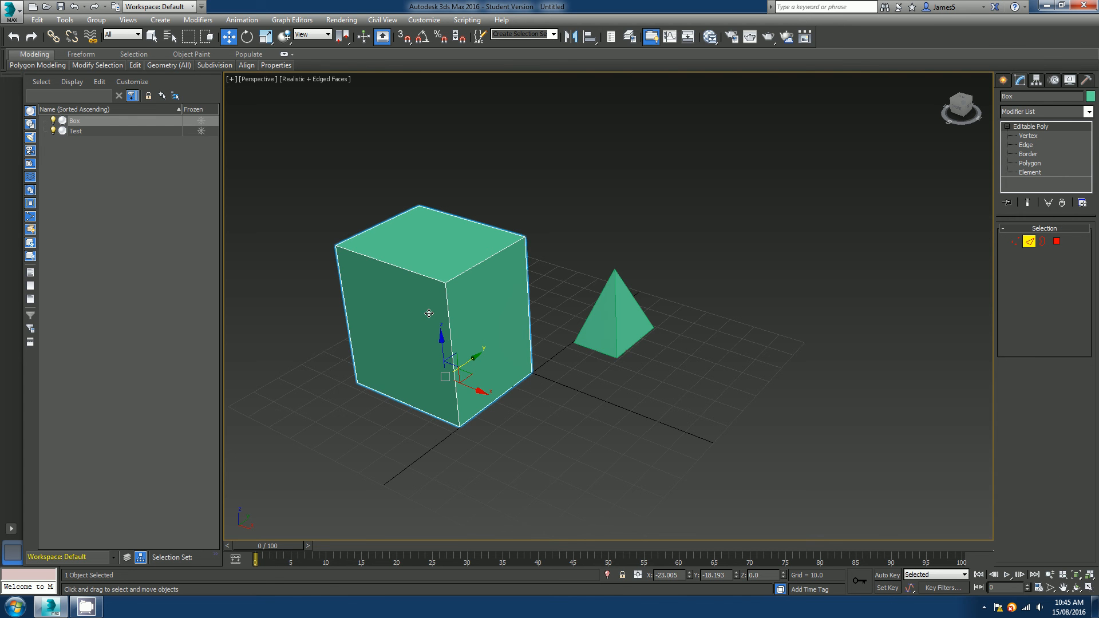
left_click(421, 275)
middle_click_drag(423, 277, 406, 317, "alt")
left_click_drag(438, 253, 340, 280)
middle_click_drag(366, 378, 383, 306, "alt")
left_click(407, 259)
left_click(750, 262)
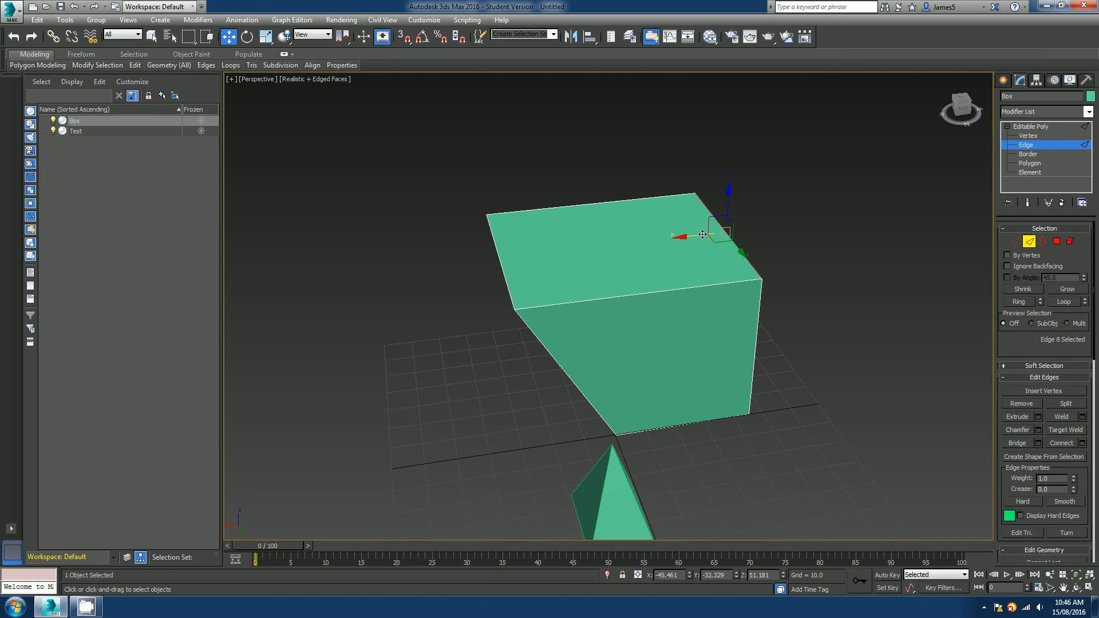
left_click_drag(702, 235, 742, 236)
middle_click_drag(742, 236, 525, 331, "alt")
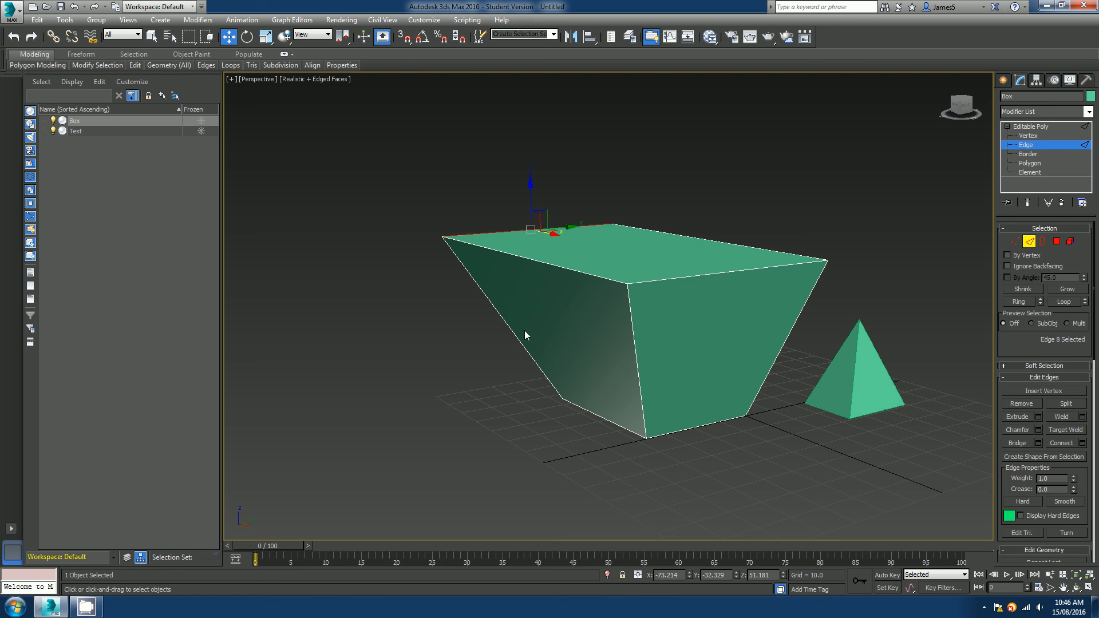
At Polygon level, select the box's slanted side face and flatten it with Make Planar along X.
left_click(1056, 242)
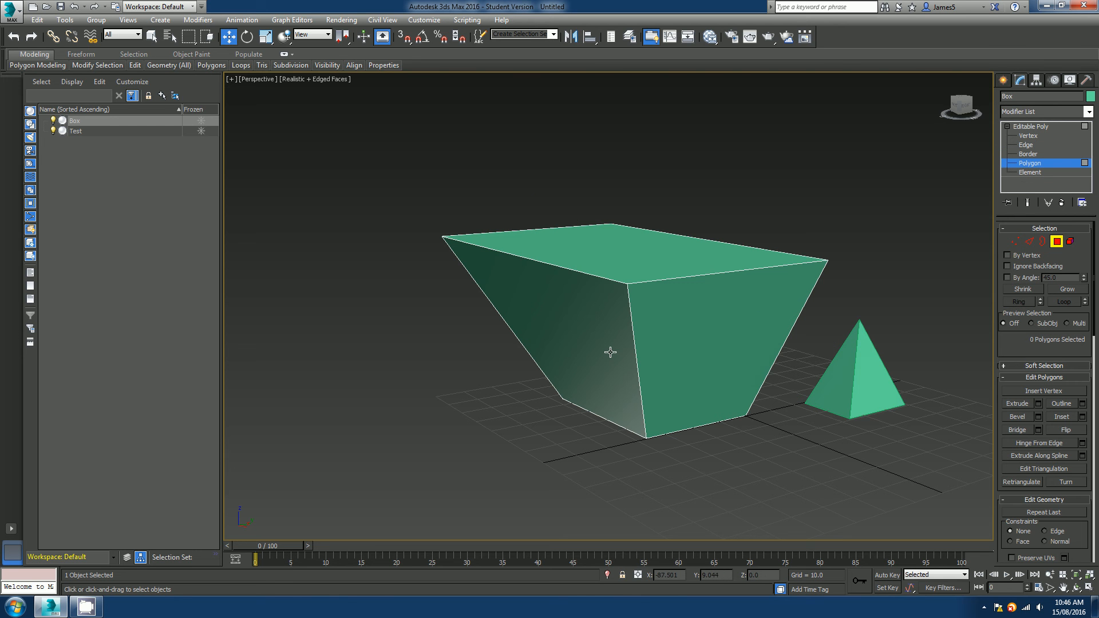
left_click(602, 323)
mouse_move(602, 323)
middle_mouse_down("alt")
mouse_move(707, 321)
mouse_move(621, 330)
middle_mouse_up("alt")
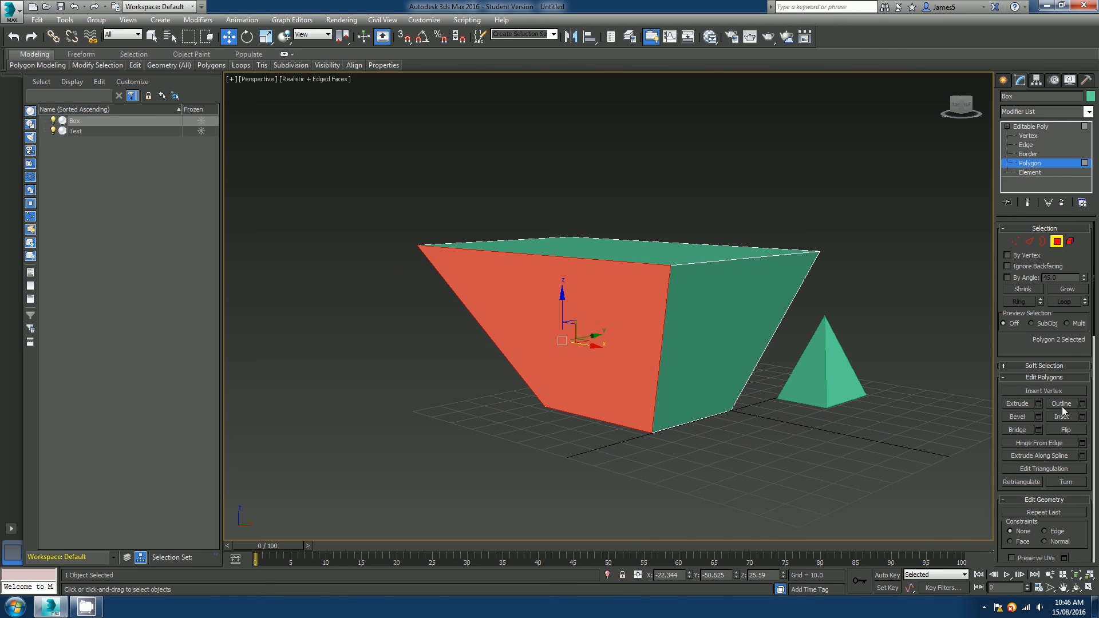
left_click_drag(1070, 355, 1070, 142)
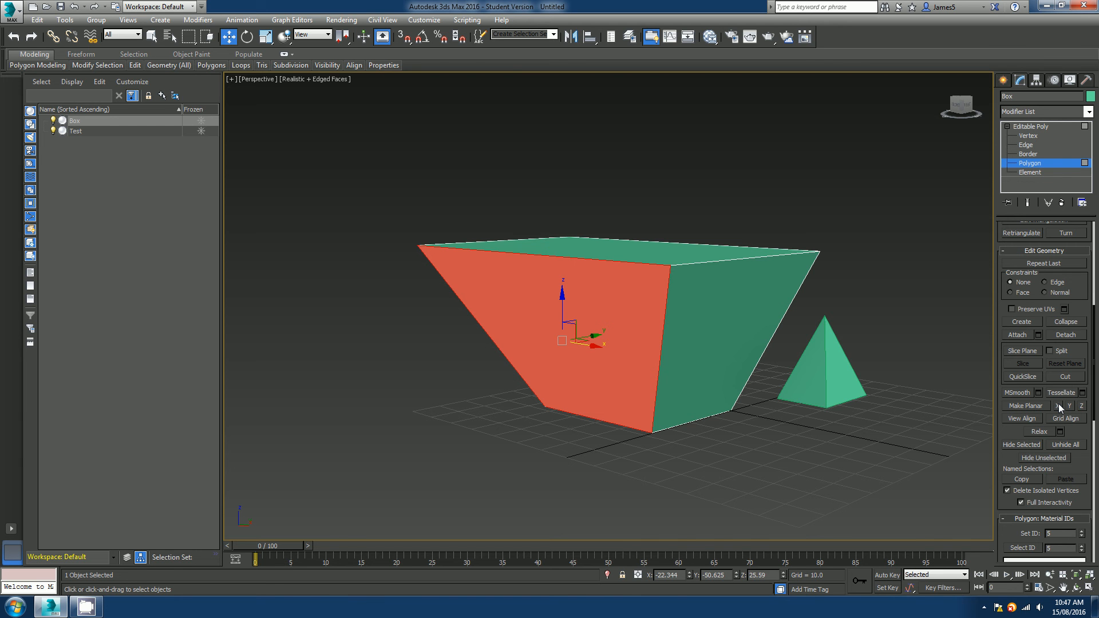
middle_click_drag(743, 405, 684, 378, "alt")
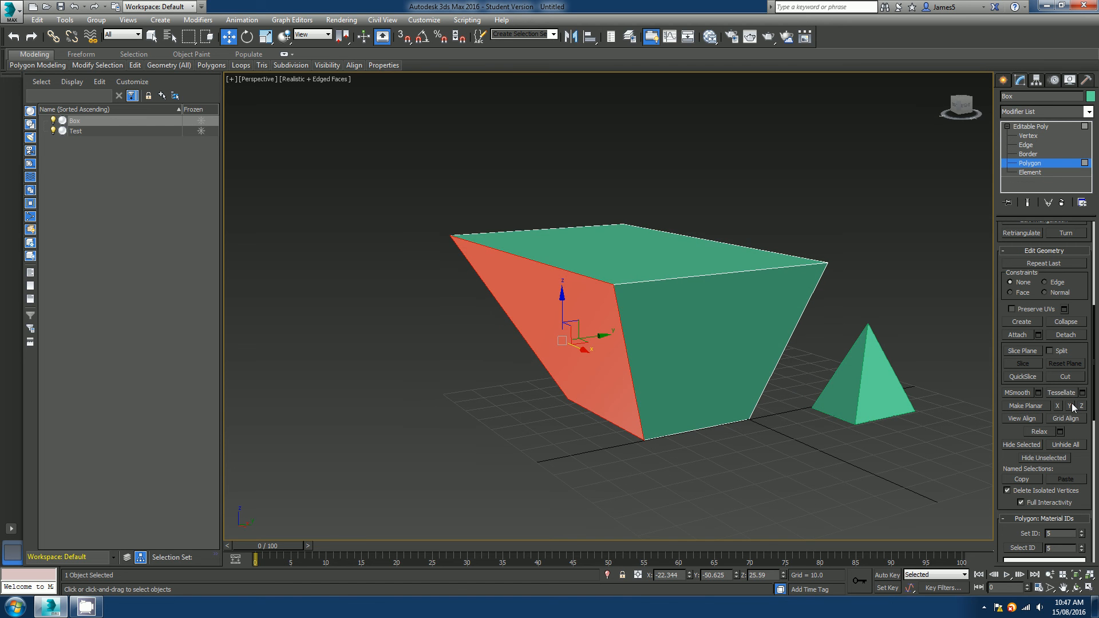
left_click(1072, 407)
middle_click_drag(761, 422, 684, 405, "alt")
left_click(498, 364)
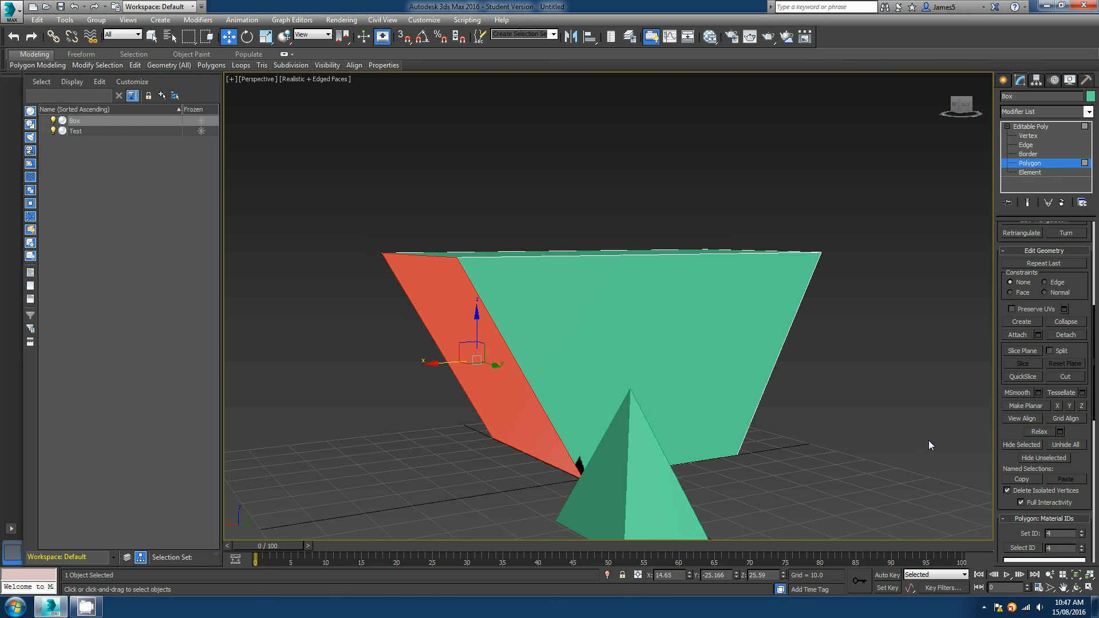
left_click(1058, 406)
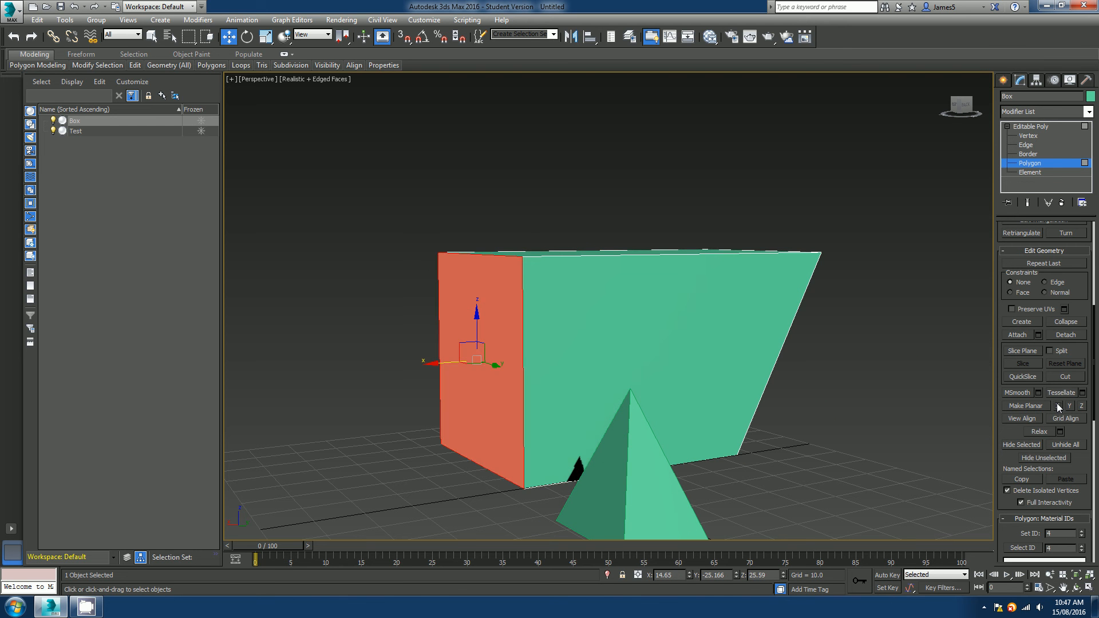
Select the opposite slanted side face and flatten it with Make Planar along X as well.
middle_click_drag(544, 398, 656, 430, "alt")
middle_click_drag(613, 369, 507, 389, "alt")
scroll(677, 391, "down", 3)
scroll(988, 347, "up", 1)
middle_click_drag(885, 394, 671, 372, "alt")
left_click(425, 366)
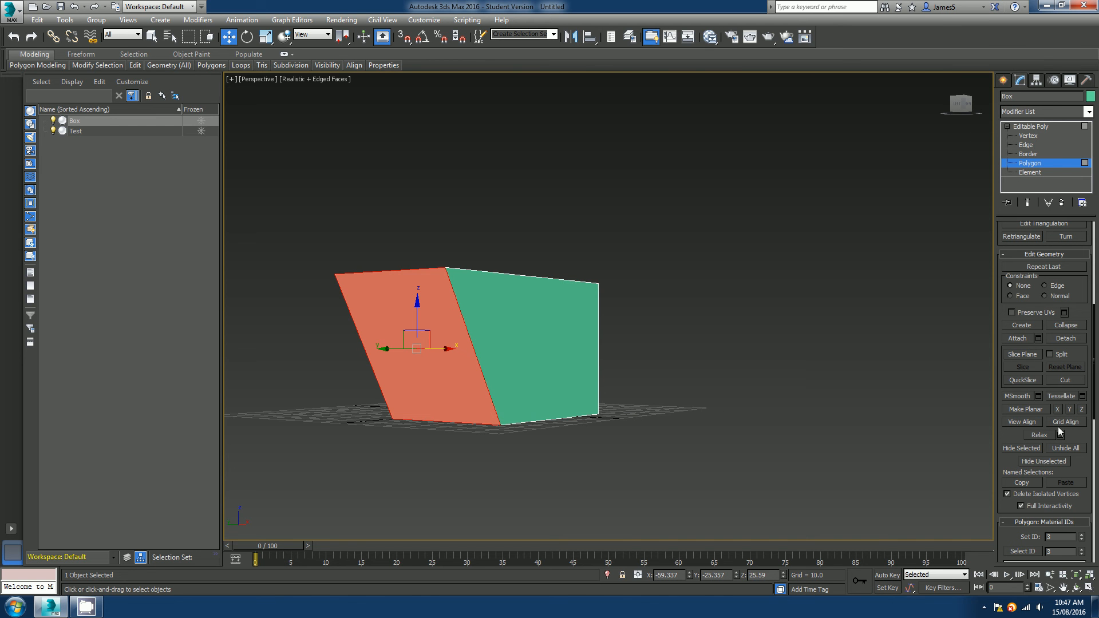
left_click(1059, 408)
middle_click_drag(687, 401, 533, 415, "alt")
left_click(741, 361)
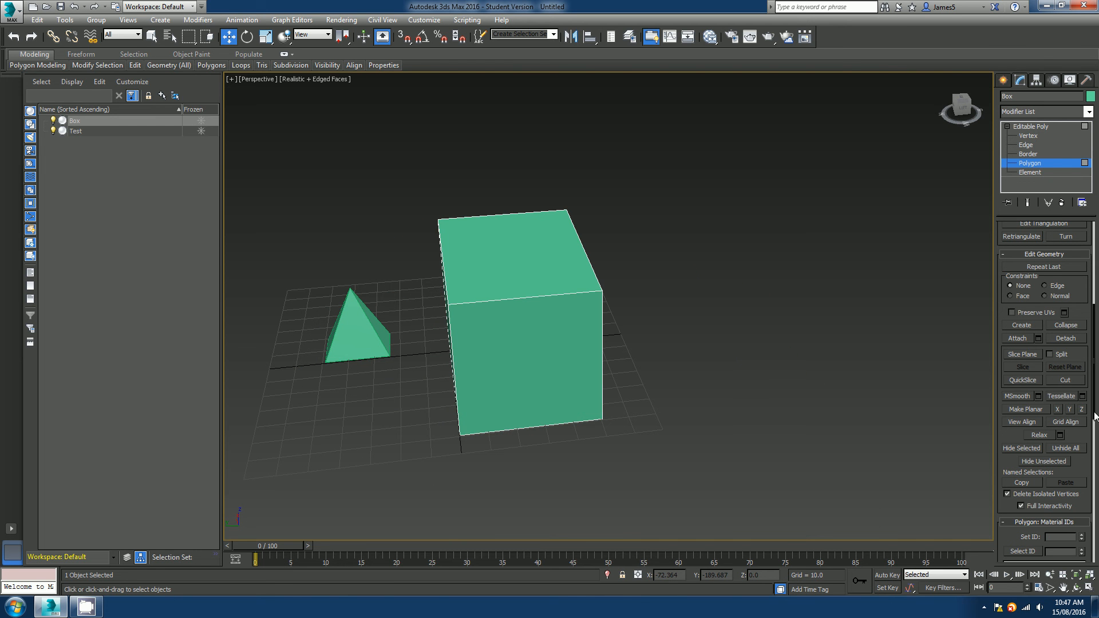
Select the box's front face, hide it, and unhide all faces again.
left_click_drag(1083, 432, 1085, 244)
middle_click_drag(632, 334, 556, 332, "alt")
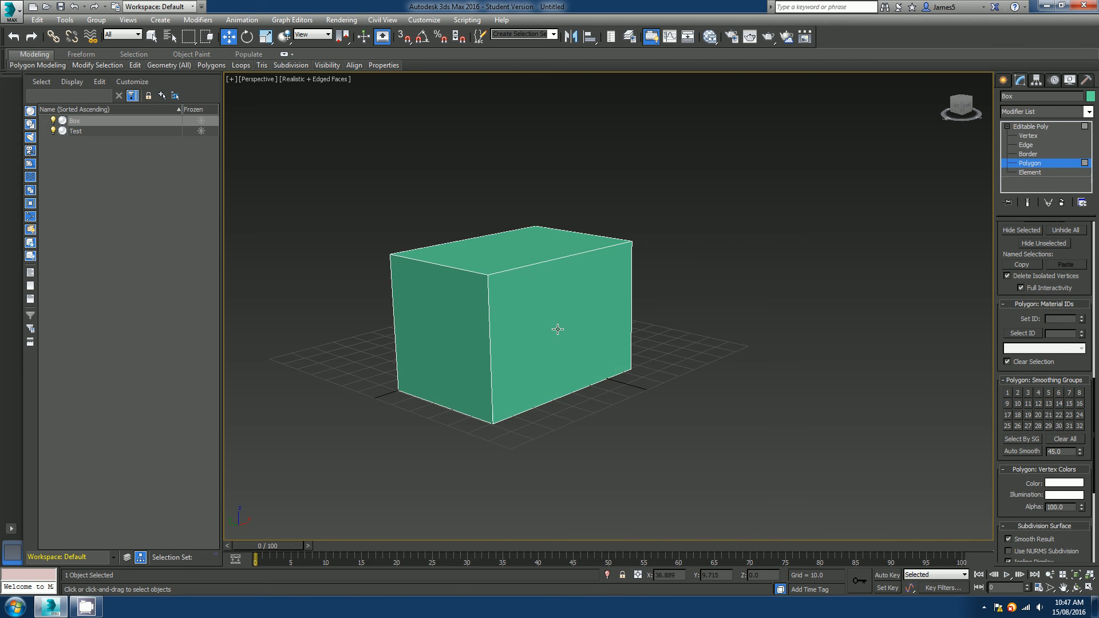
scroll(557, 329, "up", 4)
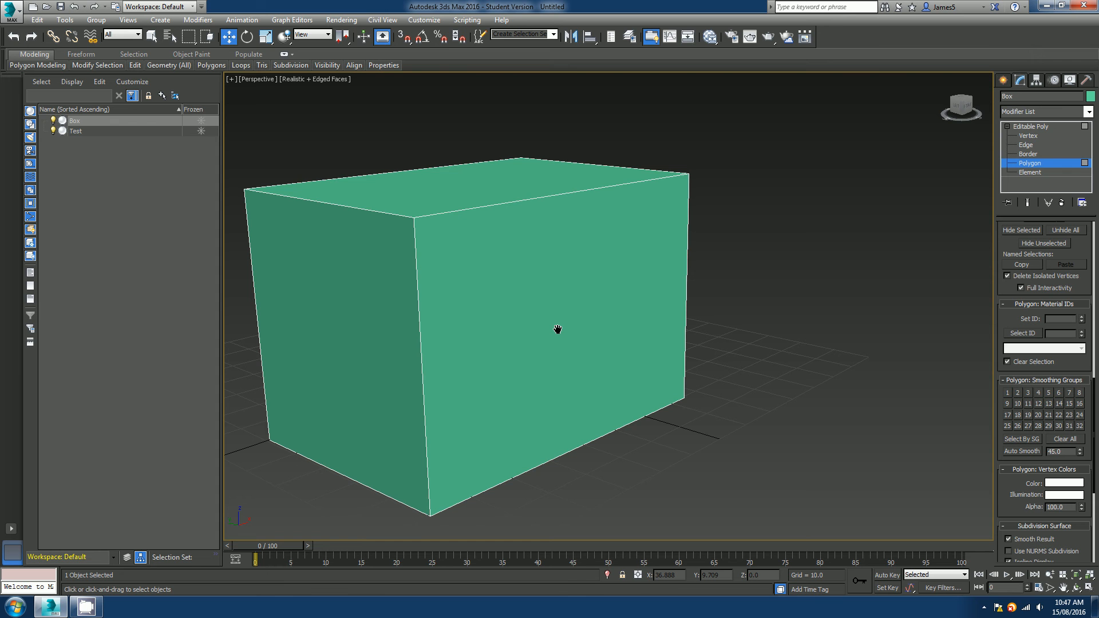
scroll(503, 319, "down", 5)
mouse_move(503, 319)
middle_mouse_down("alt")
mouse_move(632, 336)
mouse_move(520, 341)
mouse_move(517, 307)
middle_mouse_up("alt")
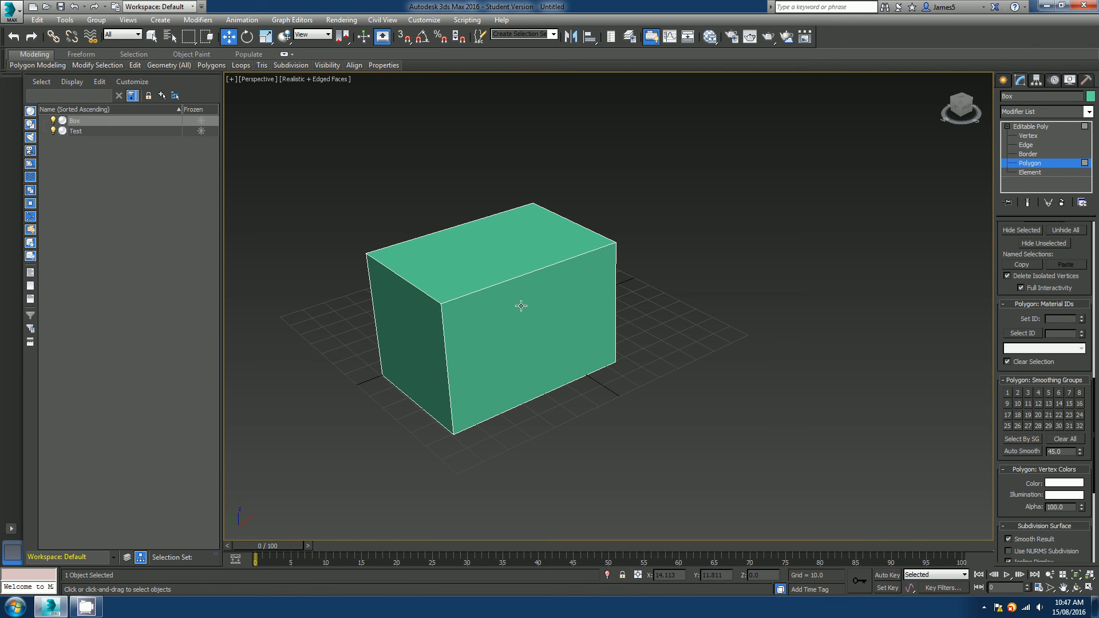
left_click(525, 320)
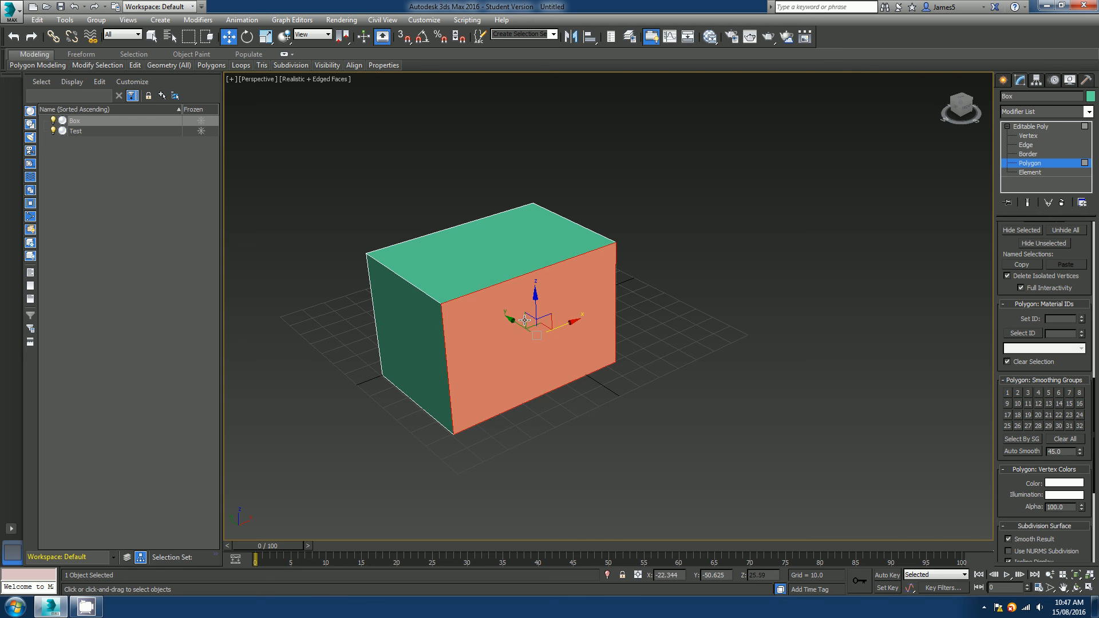
mouse_move(512, 344)
middle_mouse_down("alt")
mouse_move(503, 325)
mouse_move(492, 329)
mouse_move(512, 343)
middle_mouse_up("alt")
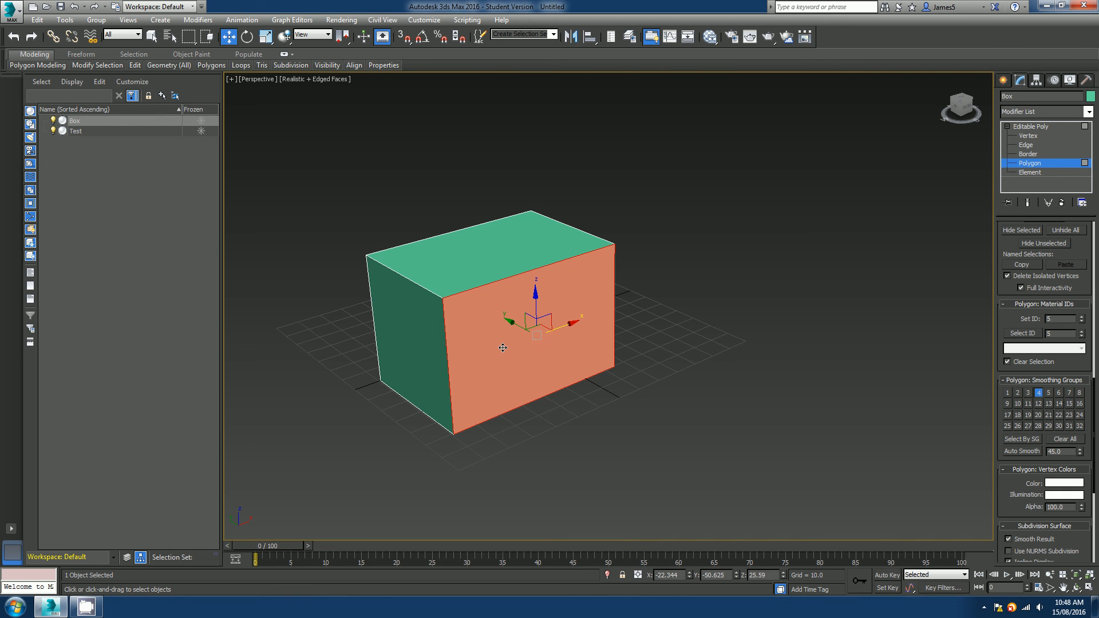
scroll(524, 365, "up", 3)
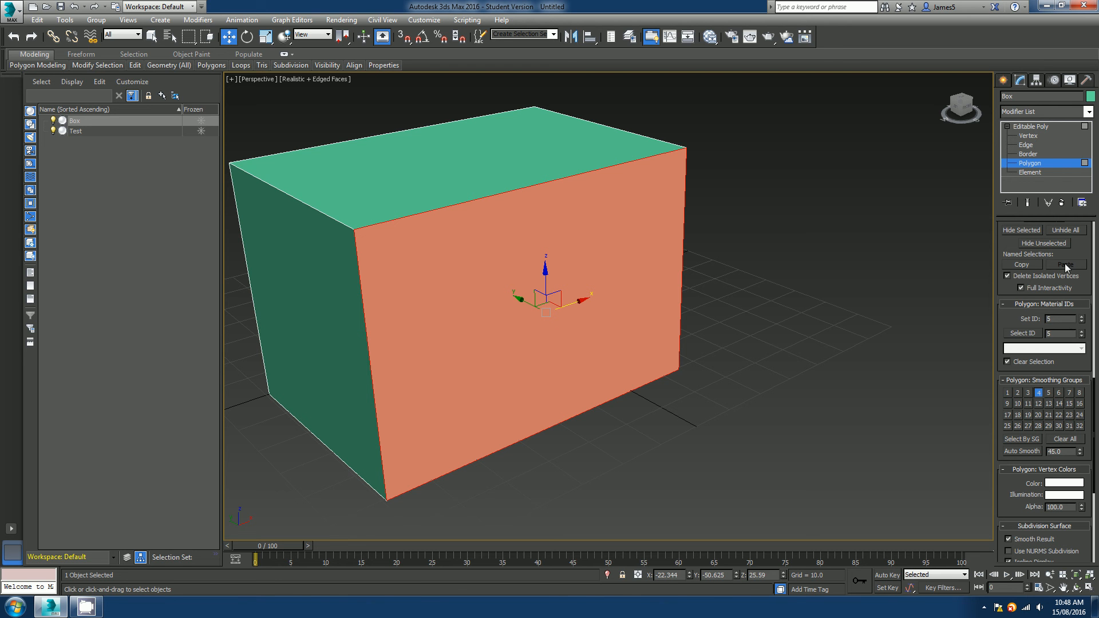
left_click(1029, 231)
mouse_move(617, 365)
middle_mouse_down("alt")
mouse_move(584, 351)
mouse_move(489, 346)
mouse_move(610, 347)
middle_mouse_up("alt")
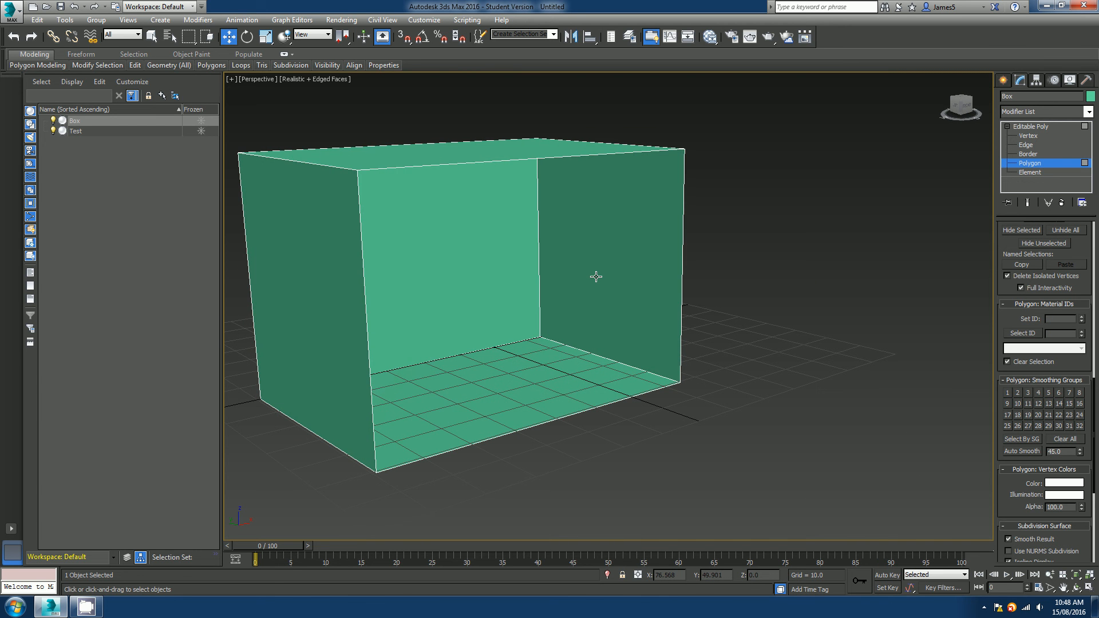
middle_click_drag(613, 290, 574, 298, "alt")
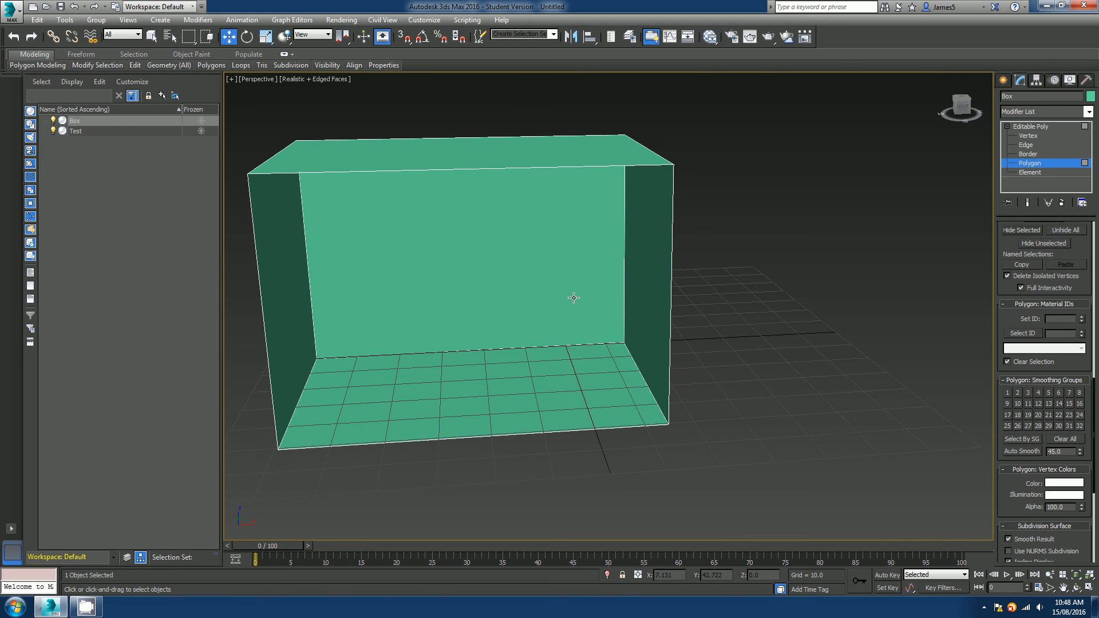
left_click(1066, 229)
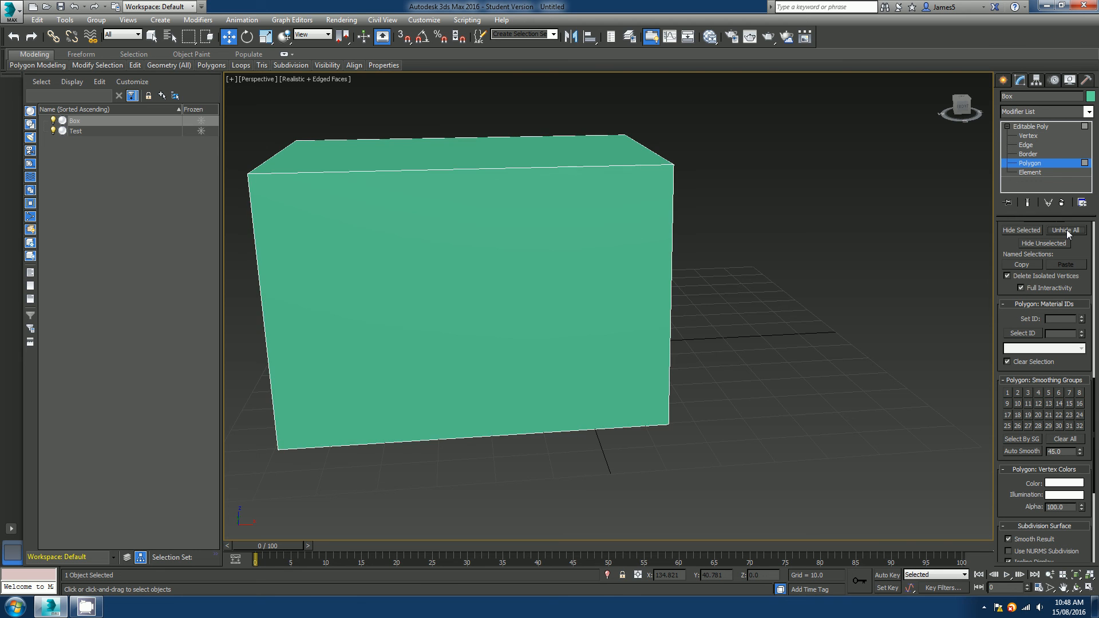
Select the box's right side face, hide all unselected faces, and unhide everything again.
middle_click_drag(582, 312, 560, 361, "alt")
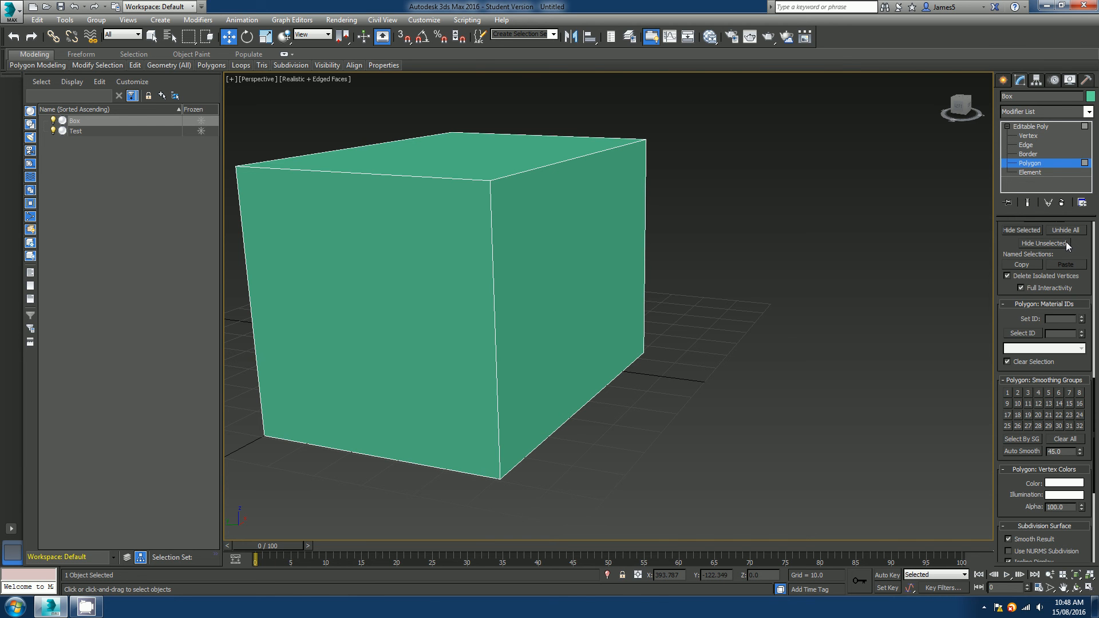
left_click(518, 272)
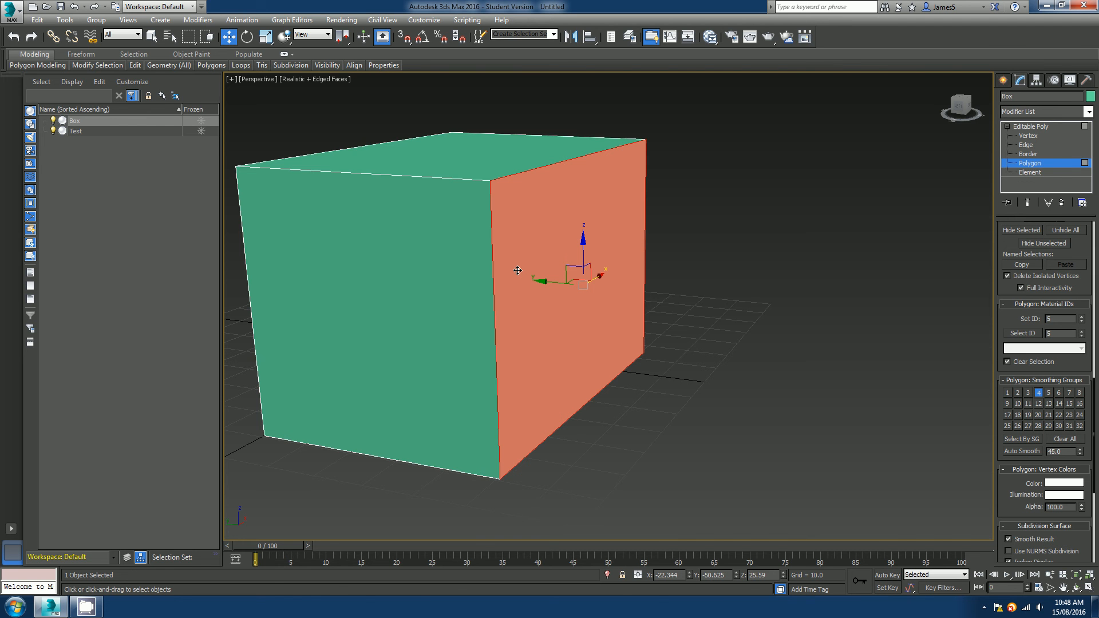
left_click(1042, 244)
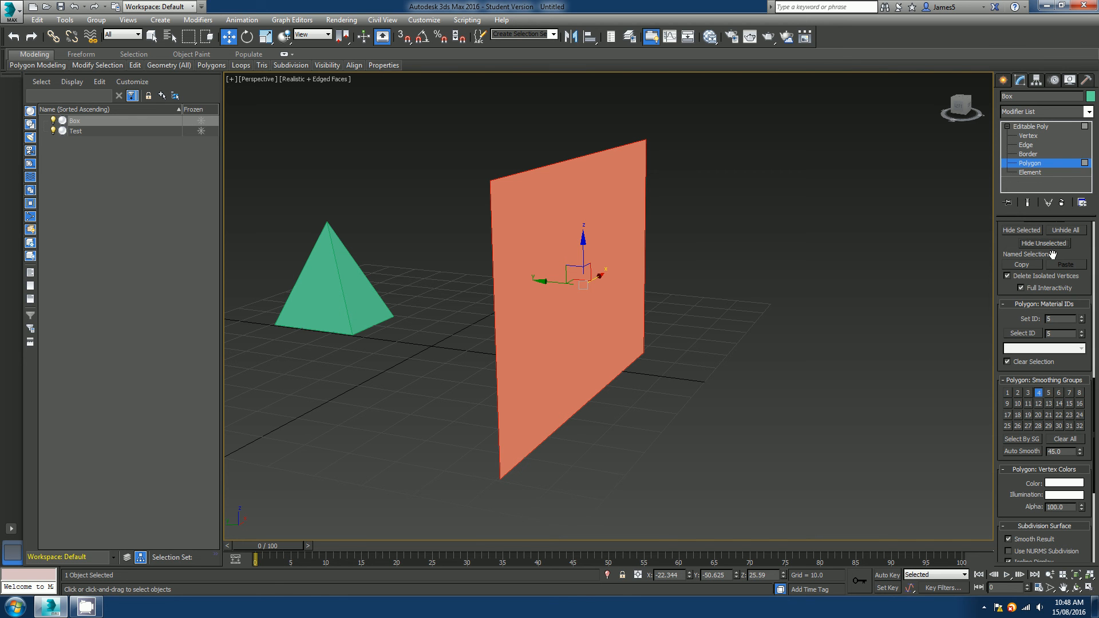
left_click(1075, 233)
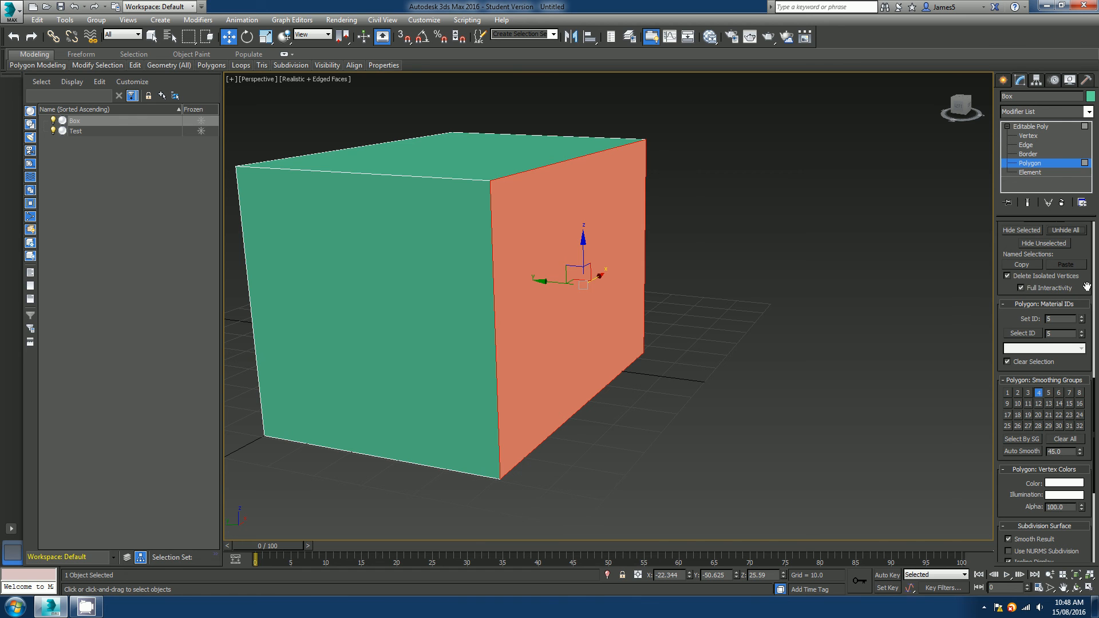
scroll(1086, 287, "down", 3)
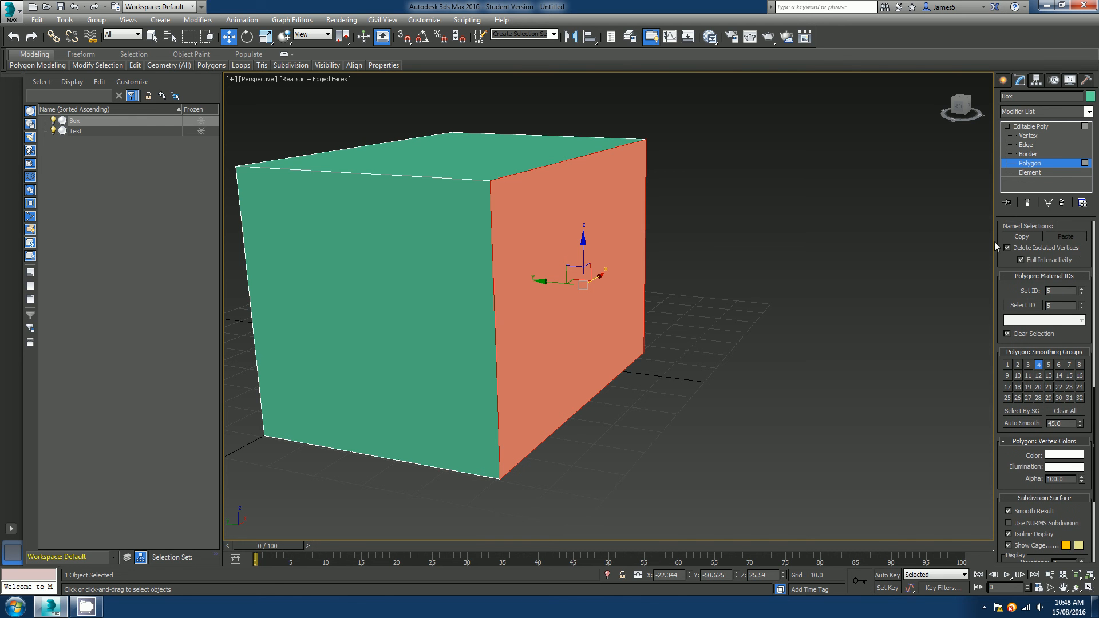
Browse through the Polygon-level rollouts of the Editable Poly command panel.
scroll(1083, 265, "down", 5)
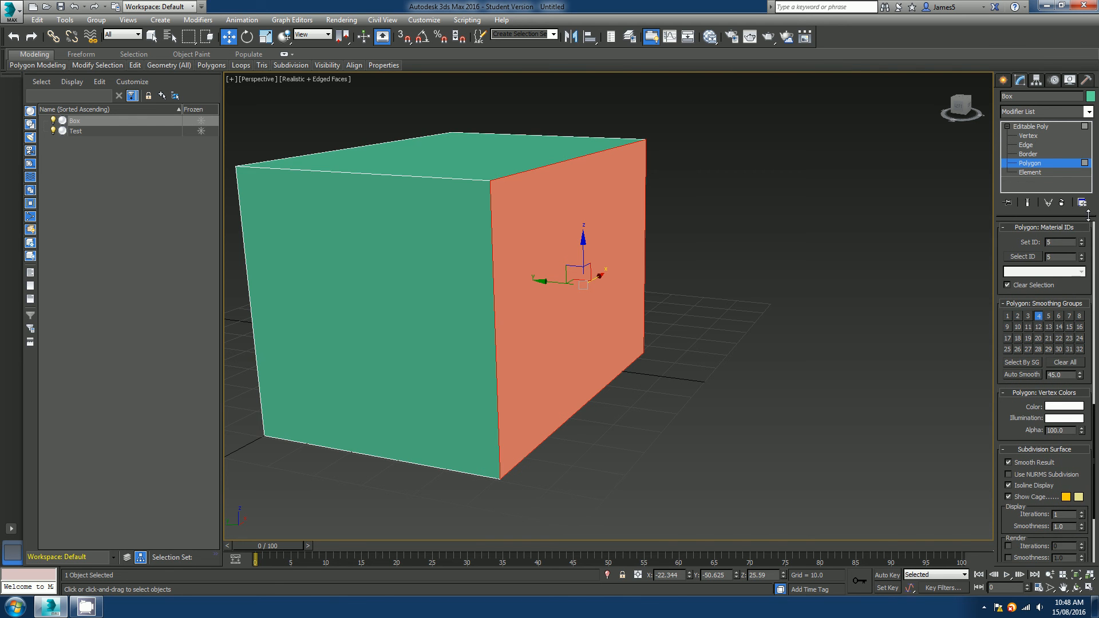
left_click_drag(1089, 267, 1090, 189)
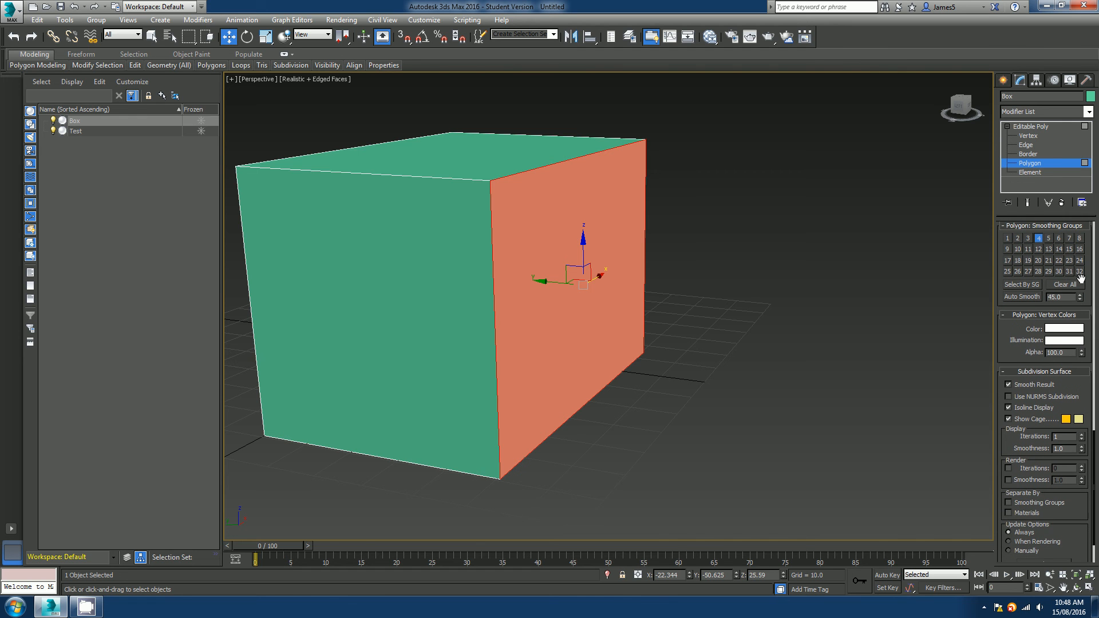
left_click_drag(1086, 279, 1088, 230)
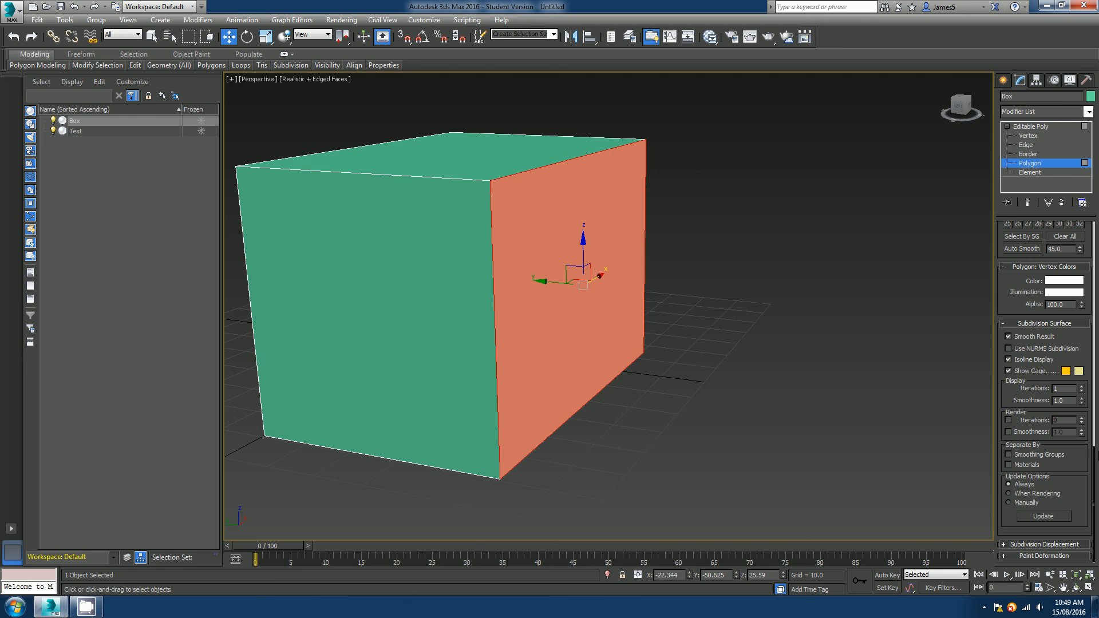
scroll(1076, 321, "up", 8)
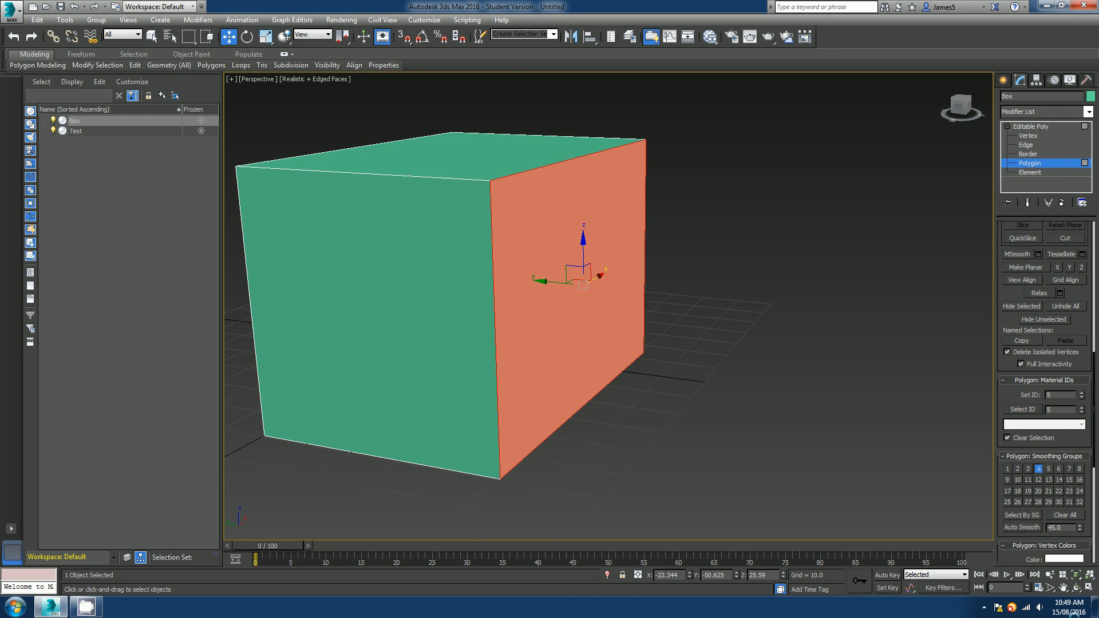
scroll(1075, 291, "up", 6)
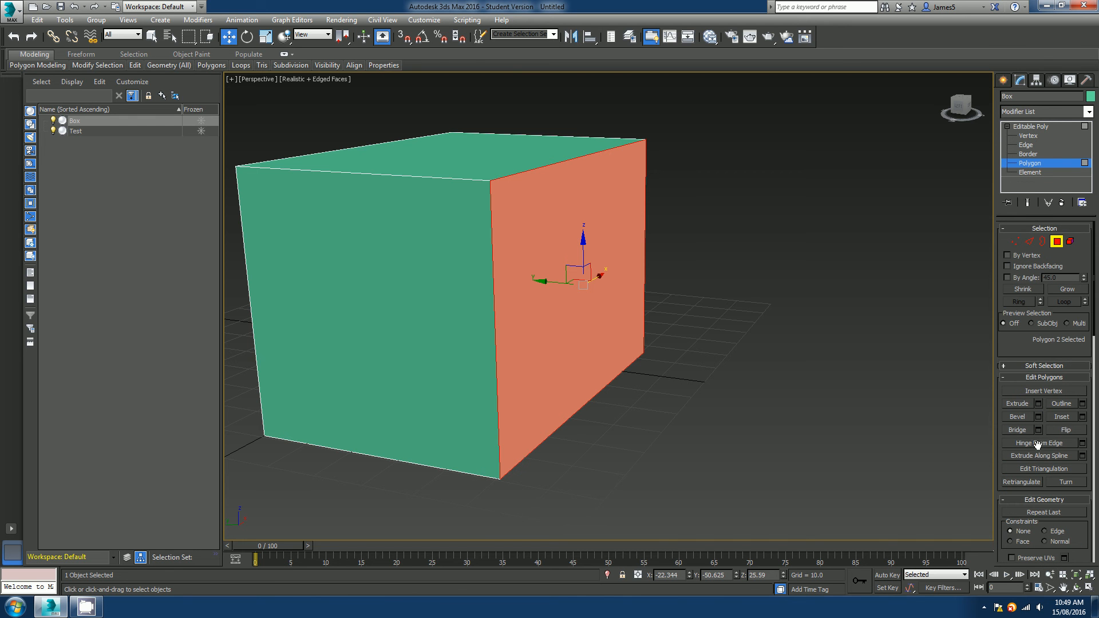
Exit Polygon sub-object level to work on the whole Box object again.
scroll(629, 383, "down", 3)
middle_click_drag(629, 382, 599, 386, "alt")
key("4")
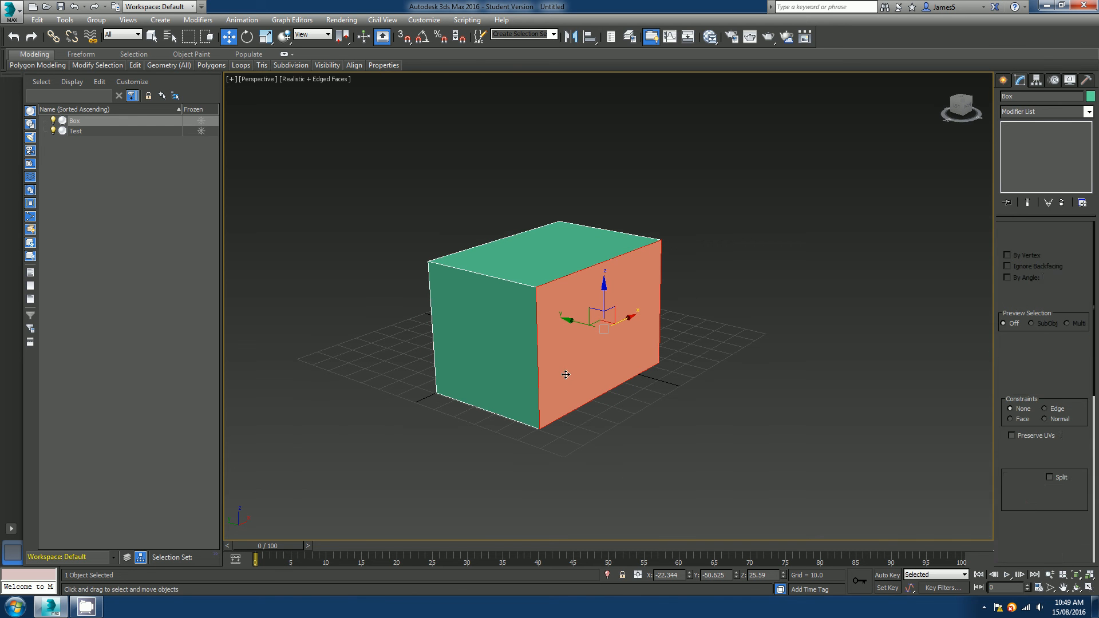
scroll(555, 359, "down", 3)
middle_click_drag(555, 357, 553, 362, "alt")
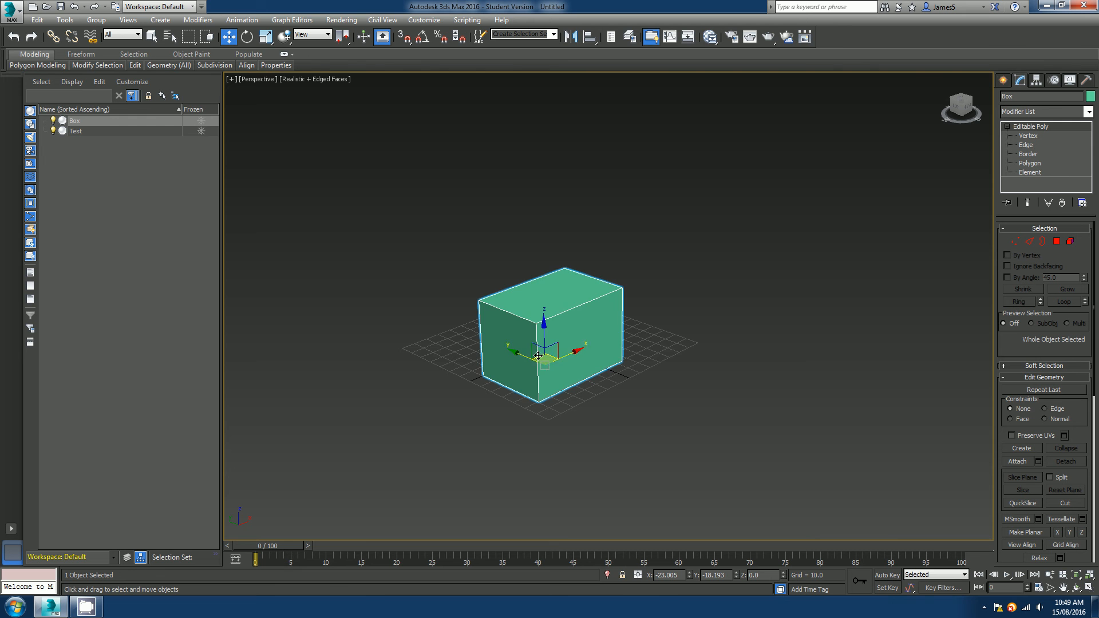
middle_click_drag(548, 363, 665, 383, "alt")
scroll(604, 356, "up", 4)
middle_click_drag(604, 355, 517, 362, "alt")
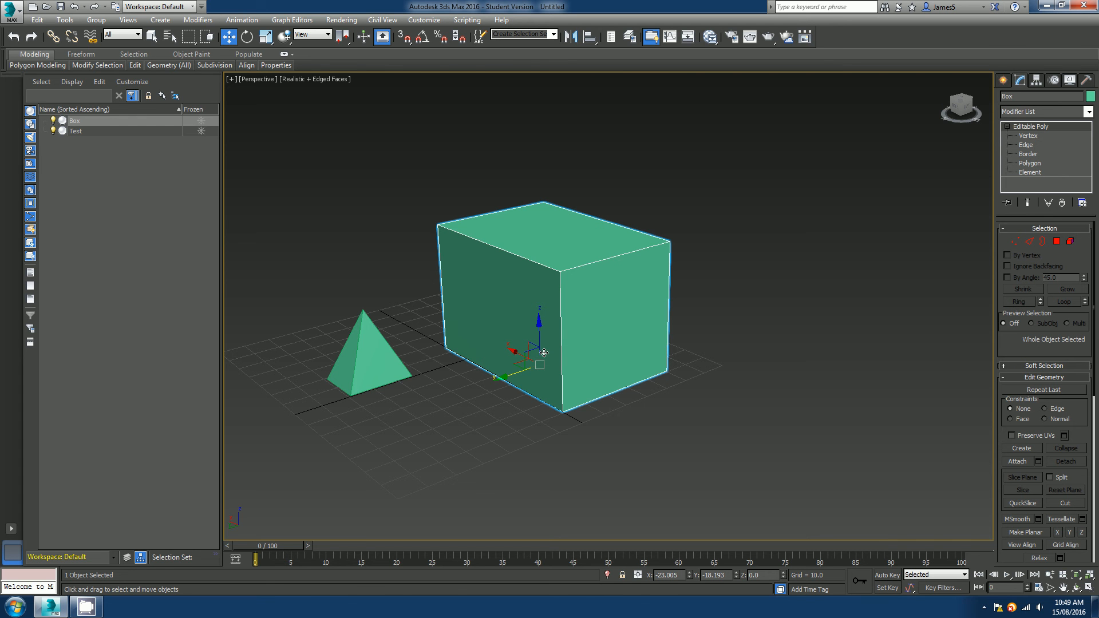
scroll(543, 354, "down", 6)
middle_click_drag(544, 355, 592, 366, "alt")
scroll(583, 369, "up", 4)
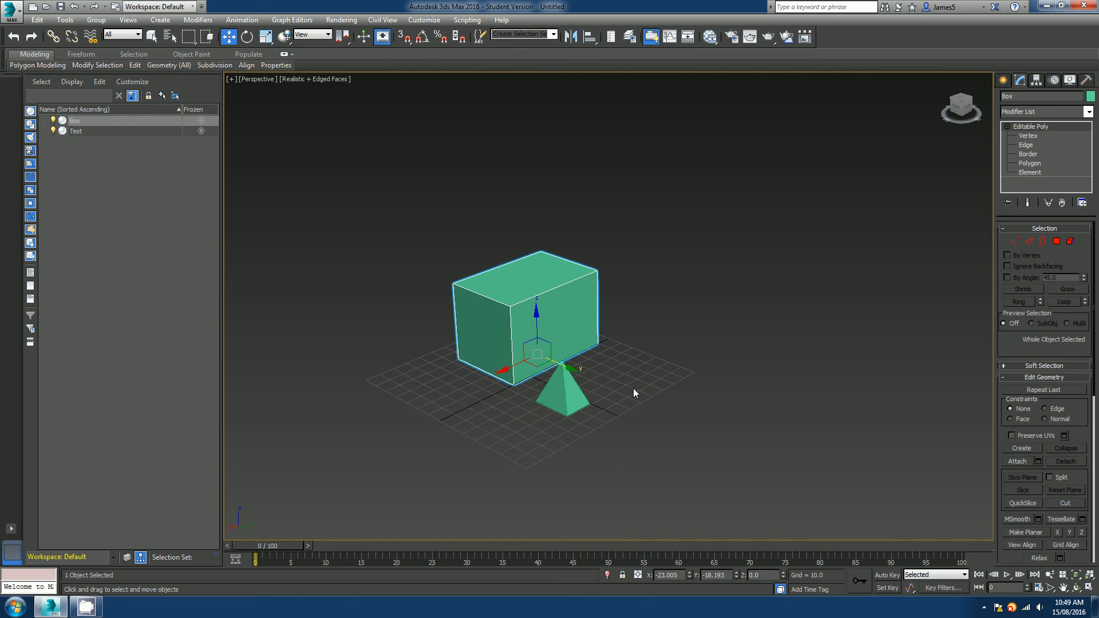
scroll(614, 370, "up", 4)
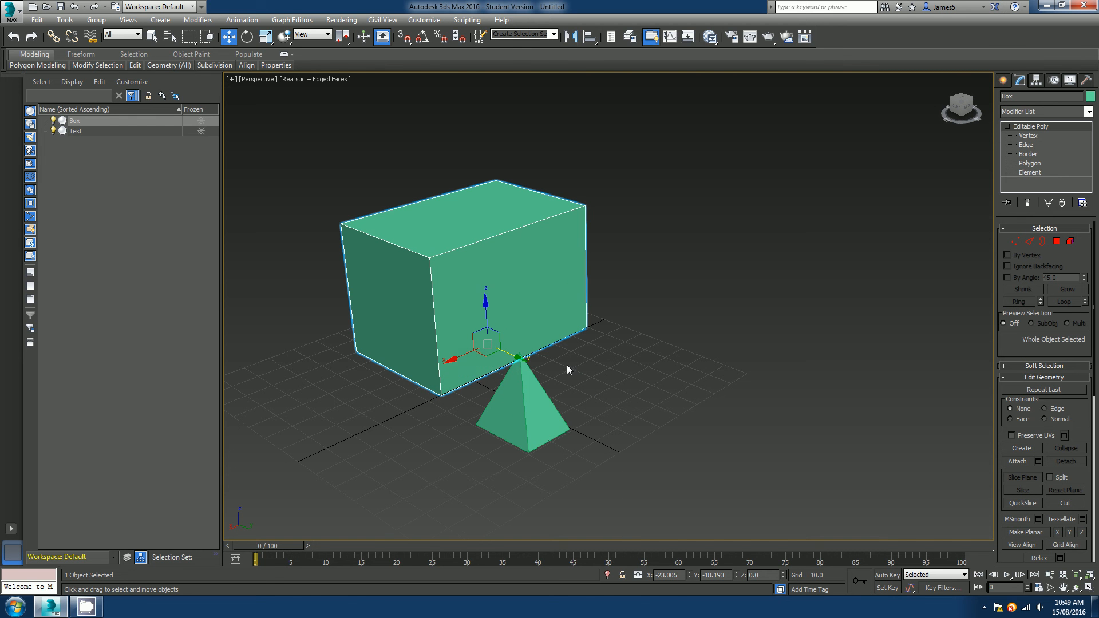
middle_click_drag(568, 369, 579, 346)
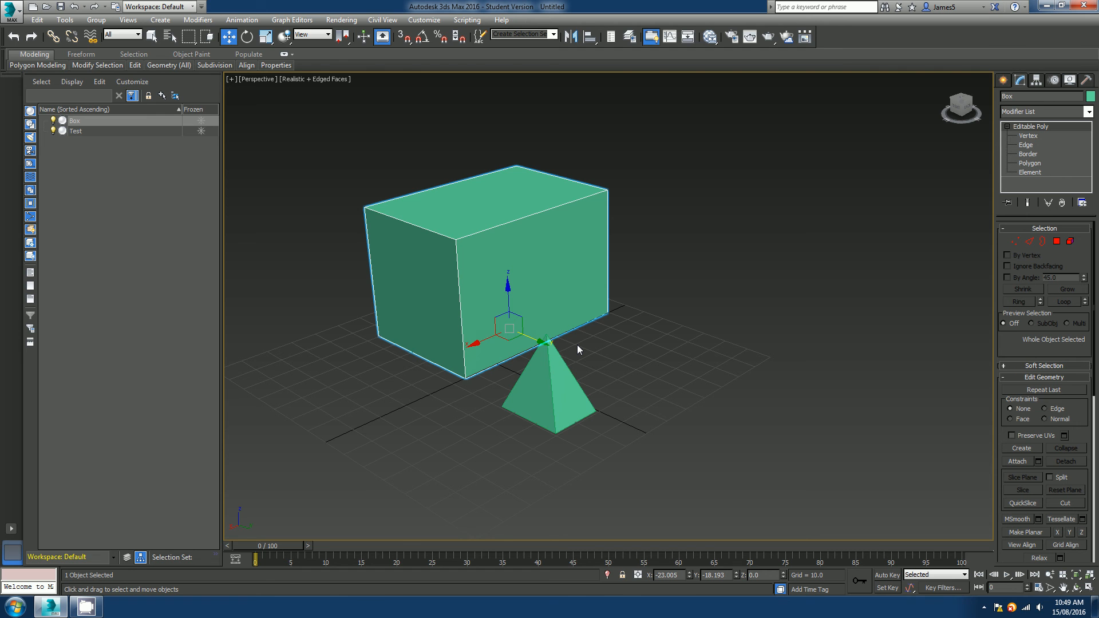